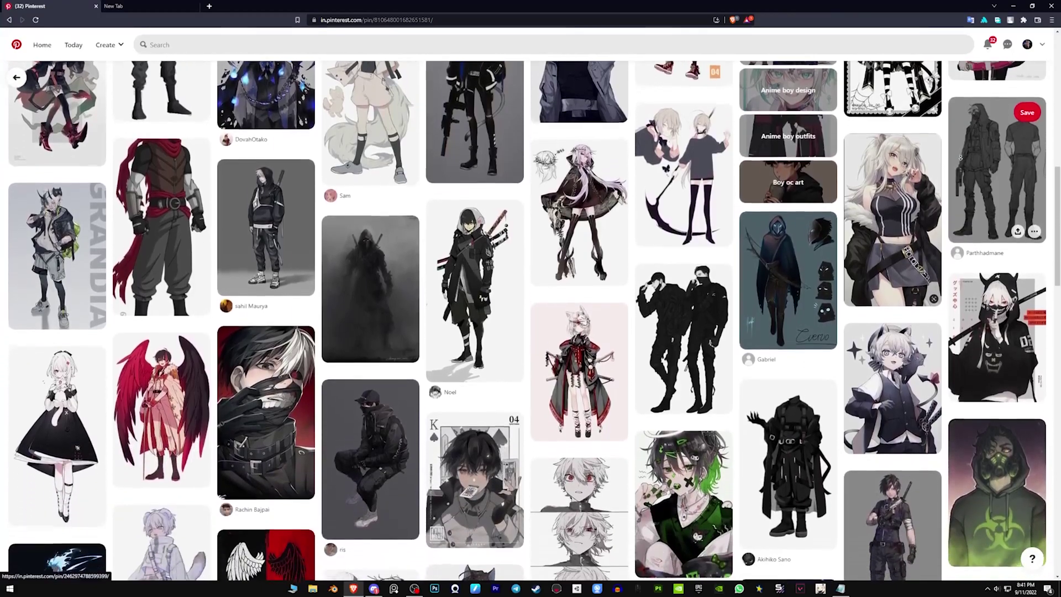
Step: Browse the Pinterest feed for anime and tactical character design references
scroll(960, 158, "down", 3)
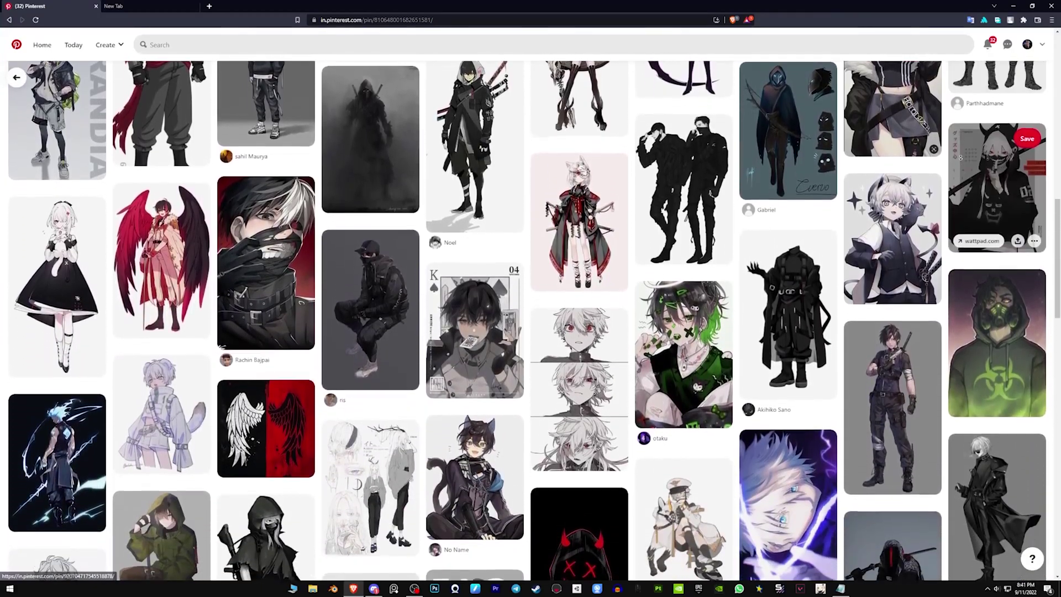
scroll(960, 158, "down", 3)
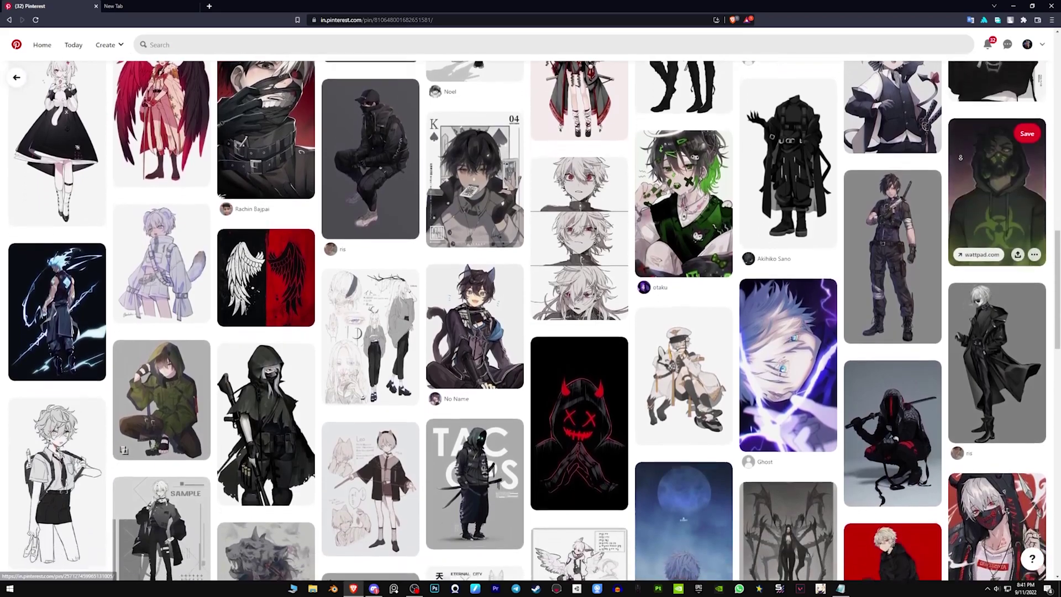
scroll(960, 158, "down", 3)
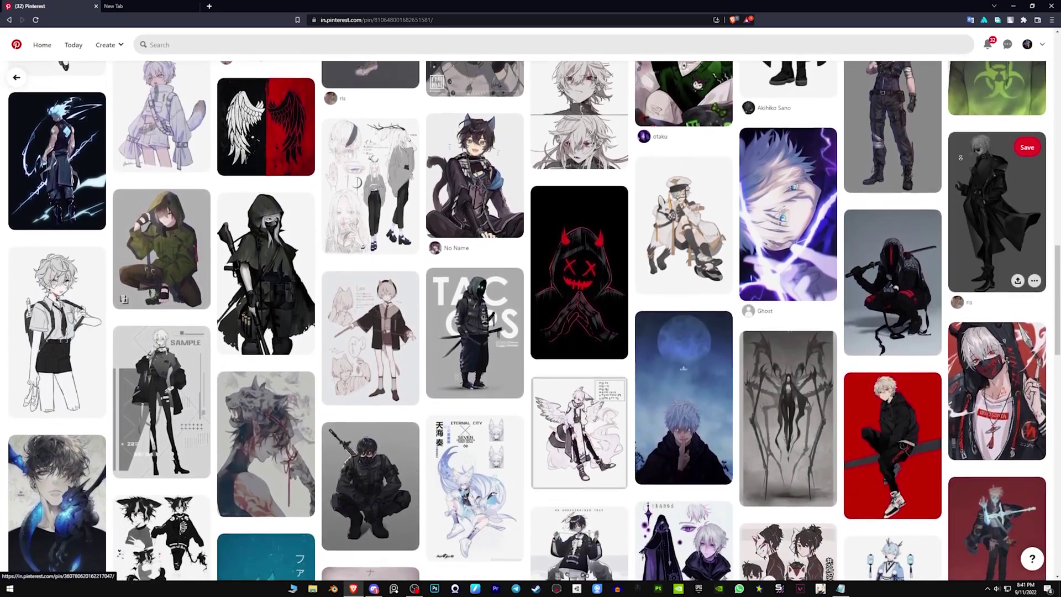
scroll(960, 157, "down", 2)
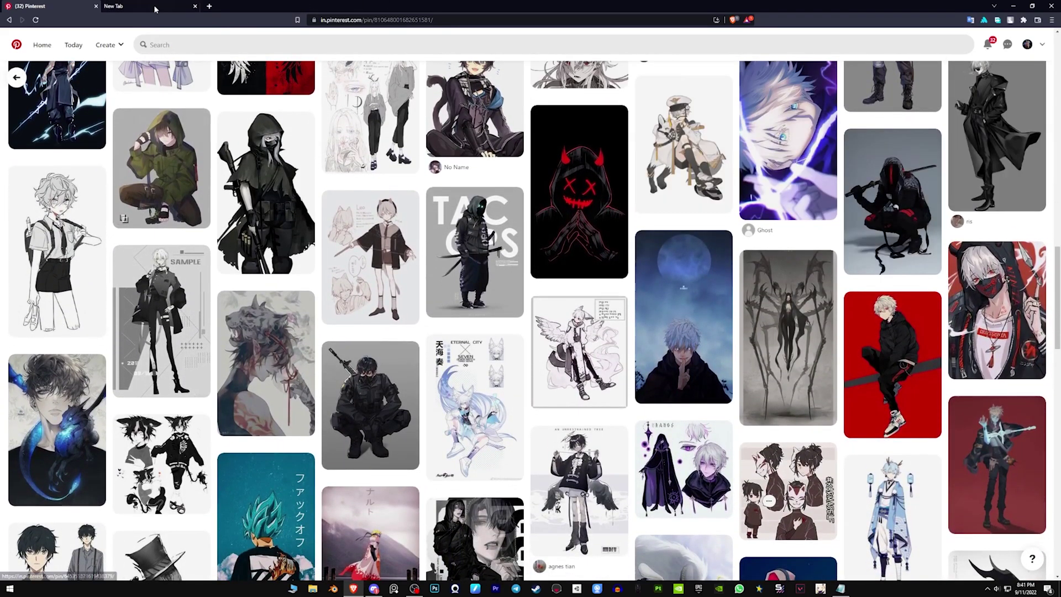
Step: Search the web for "pureref" in the other browser tab and open the official PureRef website
left_click(159, 9)
type("pureref")
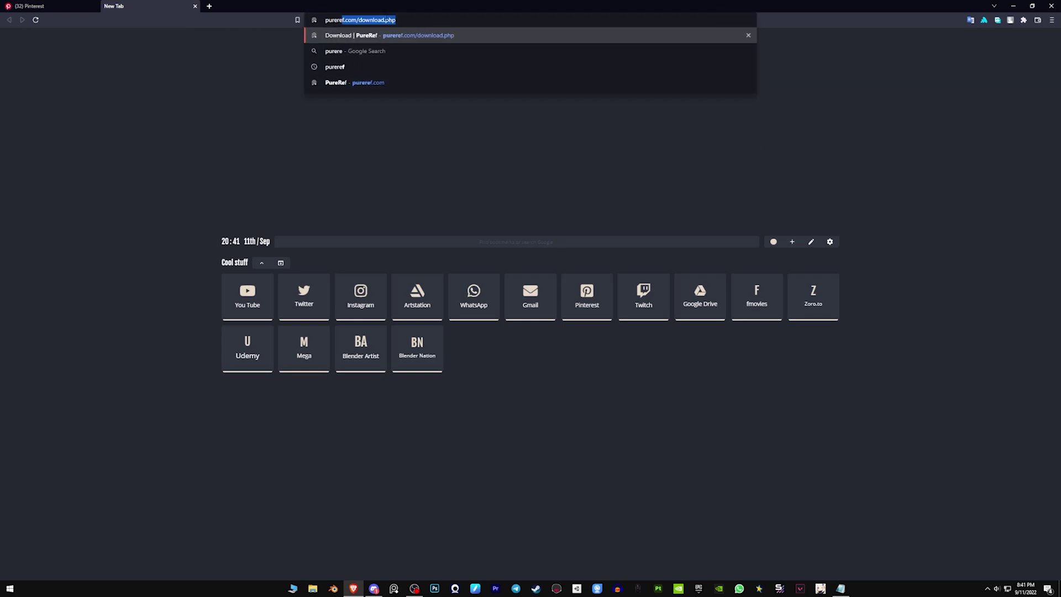
key("Delete")
key("Return")
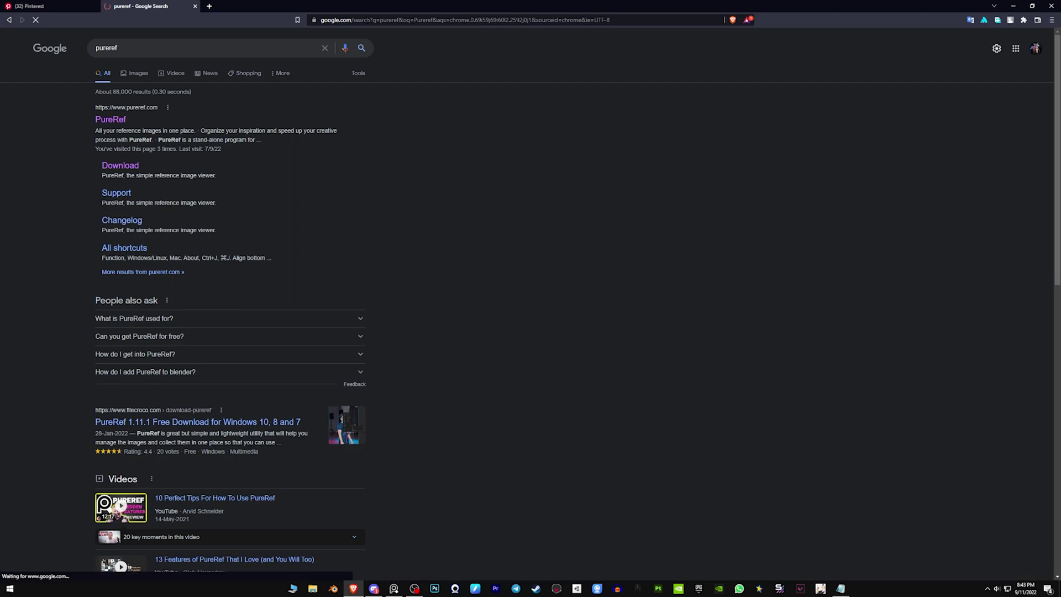
left_click(105, 120)
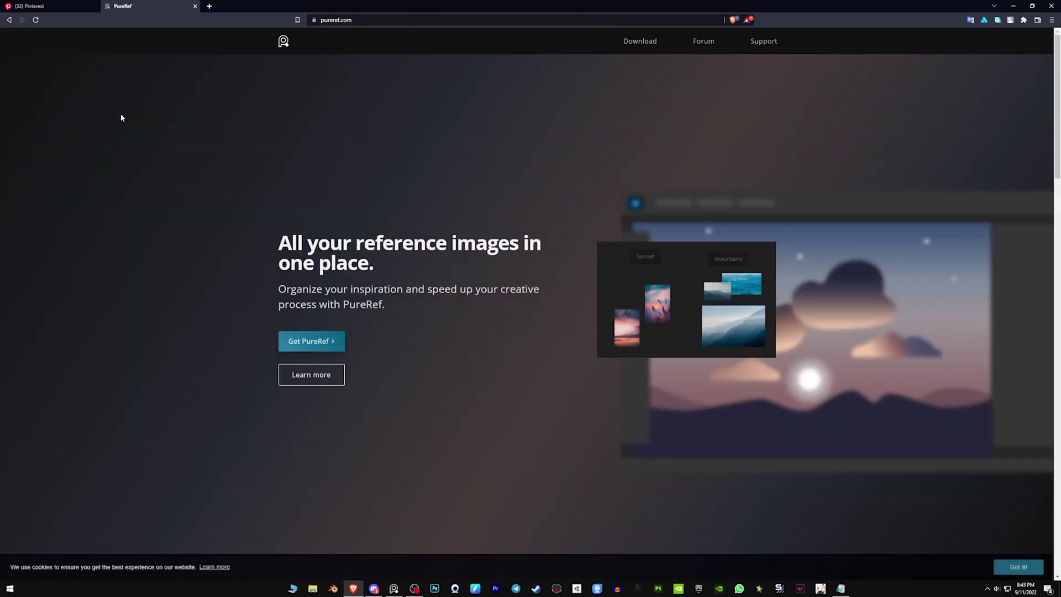
Step: Open the PureRef download page and set a custom contribution amount of ₹0
scroll(505, 225, "down", 4)
scroll(505, 227, "down", 20)
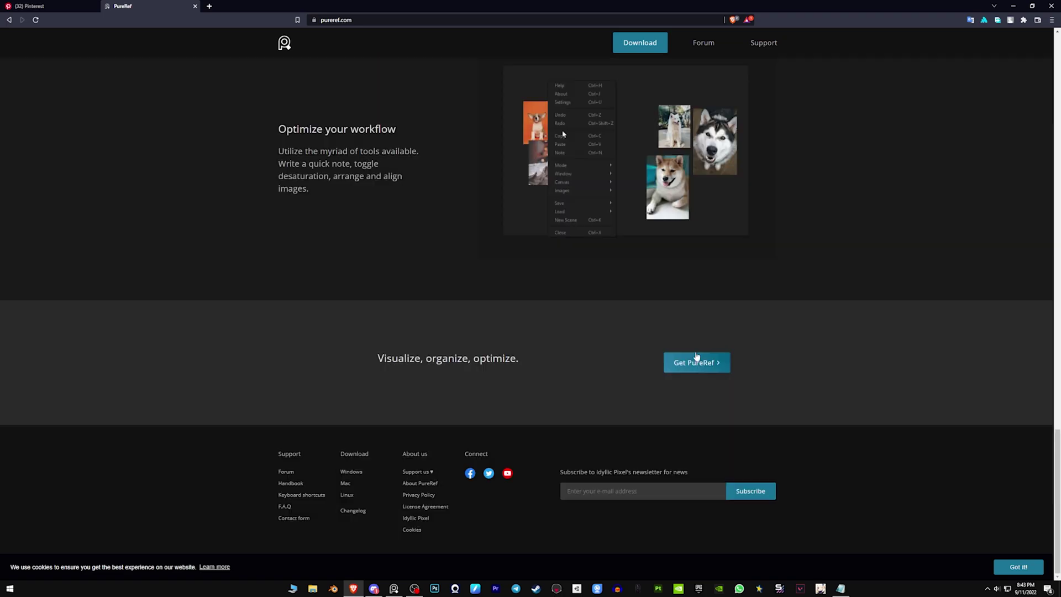
left_click(697, 358)
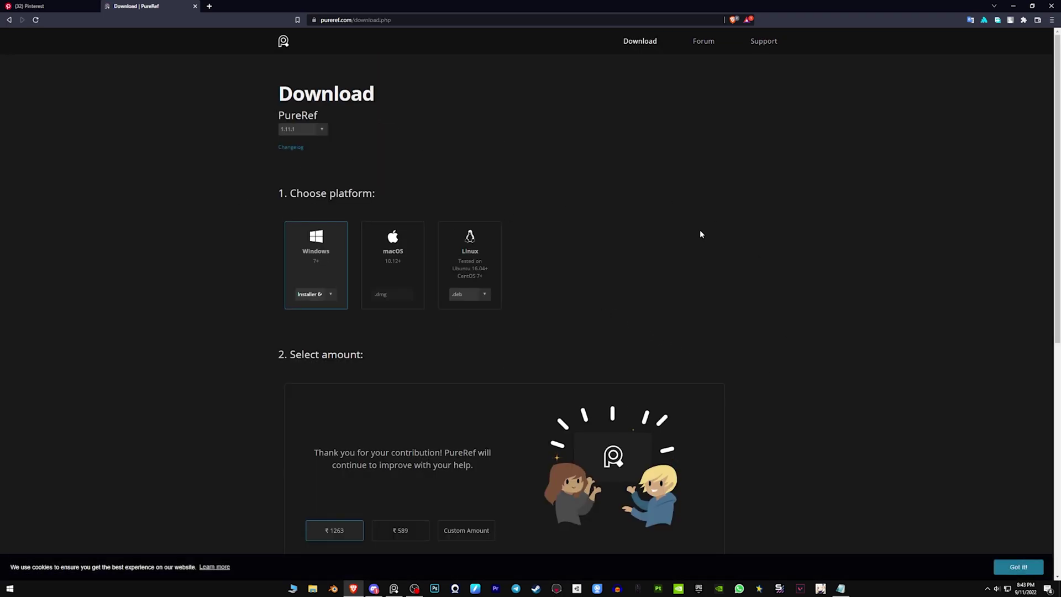
scroll(363, 197, "down", 2)
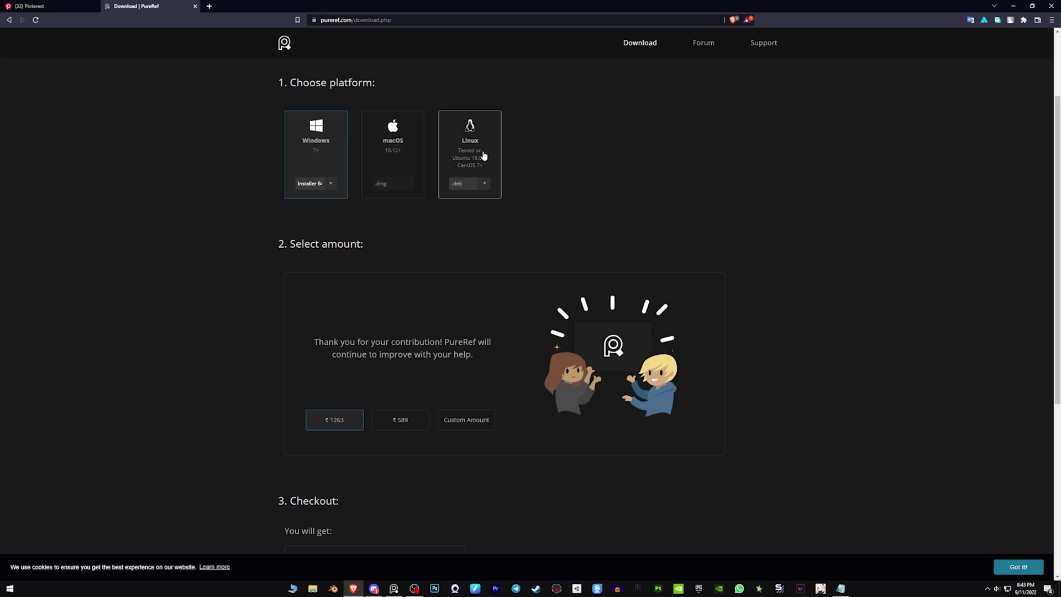
scroll(608, 177, "down", 3)
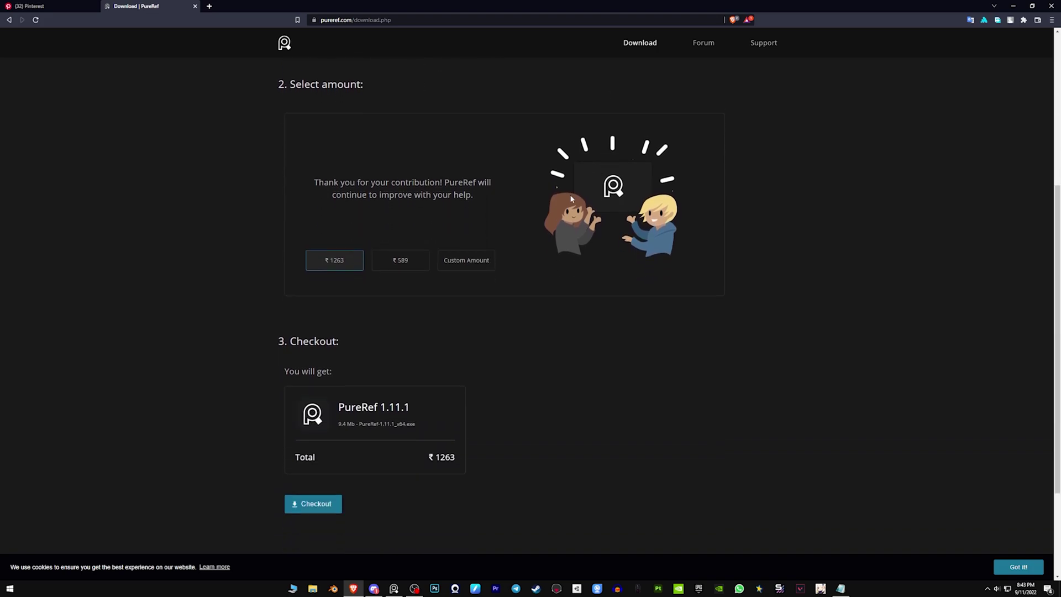
left_click(467, 255)
left_click_drag(480, 254, 440, 253)
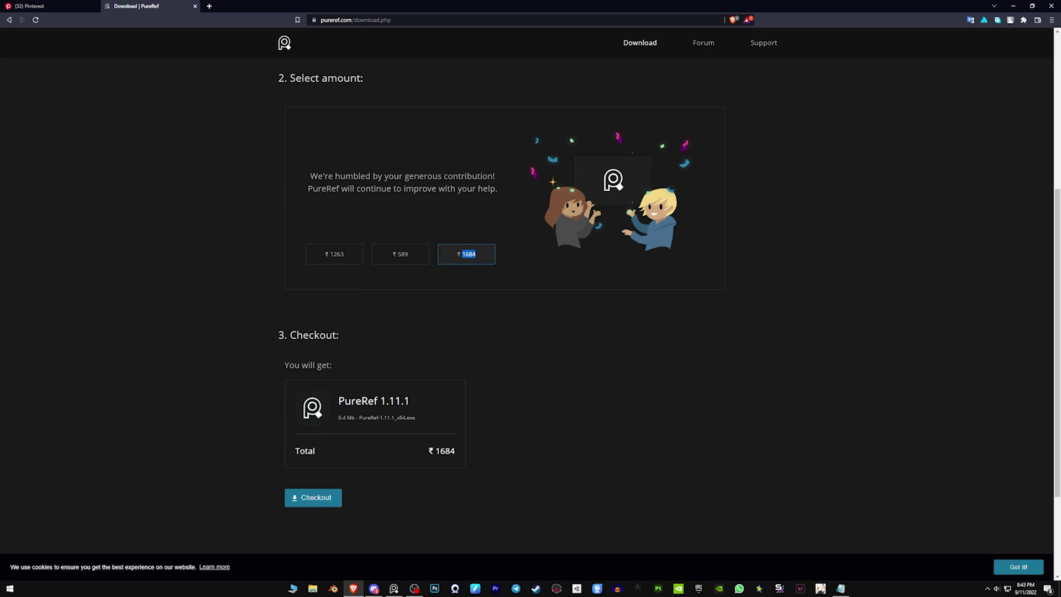
type("0")
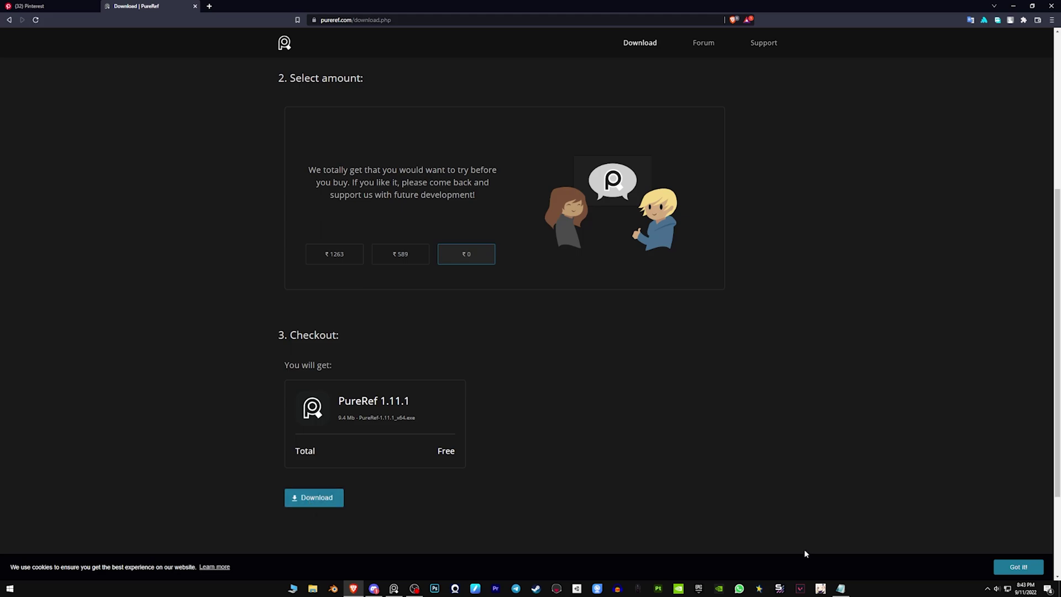
Step: Switch to PureRef, reposition its window, and keep it always on top over the browser's Pinterest page
left_click(394, 589)
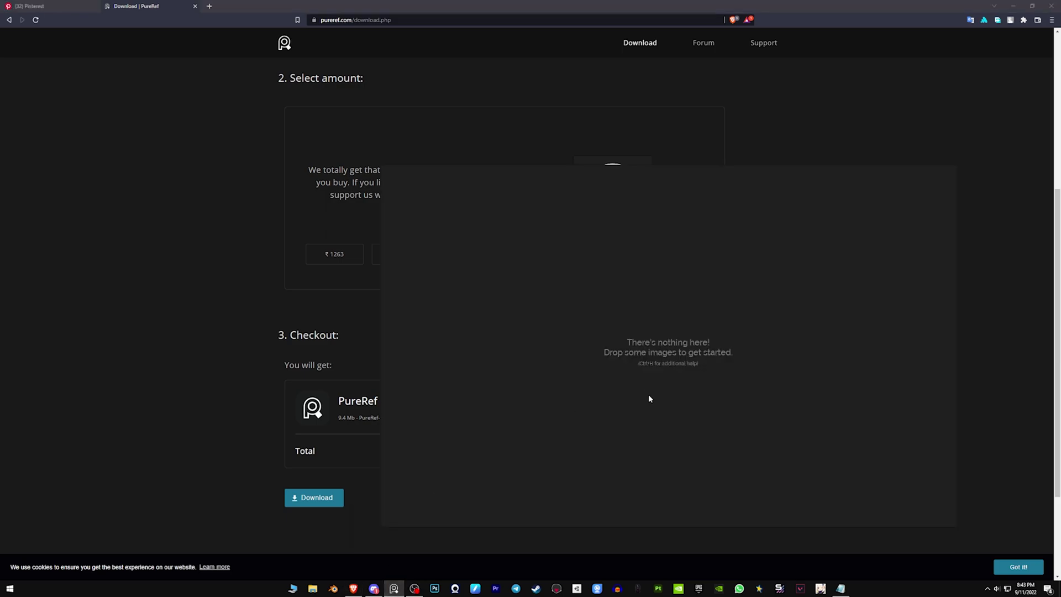
left_click_drag(654, 396, 598, 342)
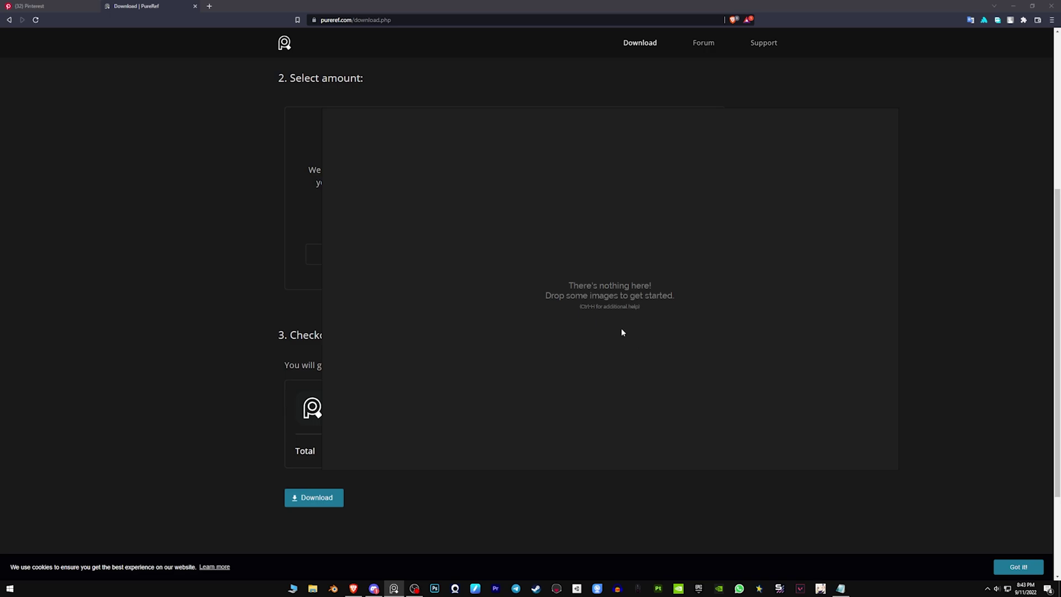
key("ctrl+shift+a")
left_click(33, 6)
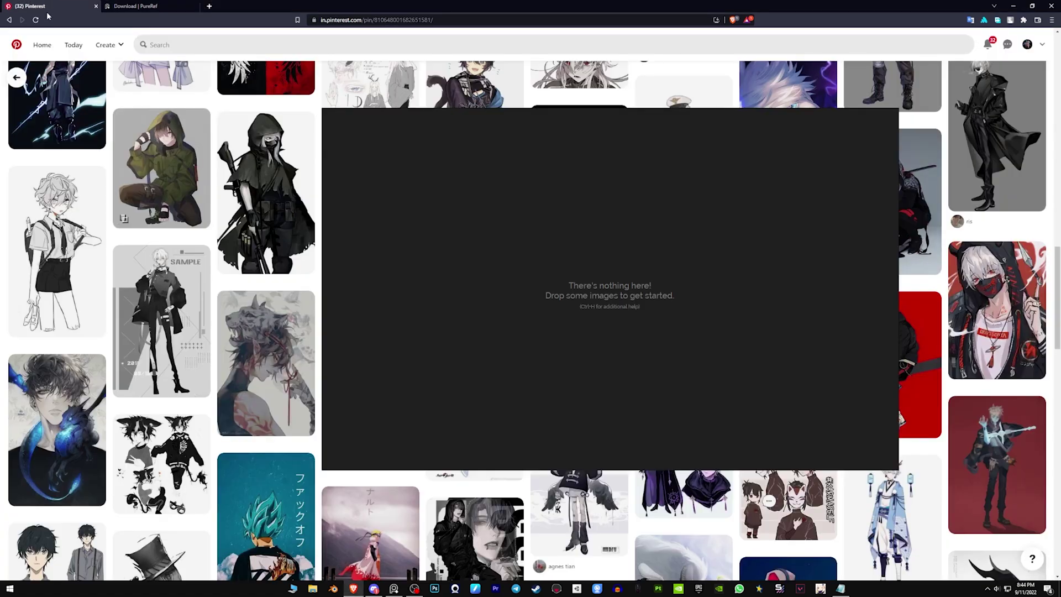
left_click(451, 262)
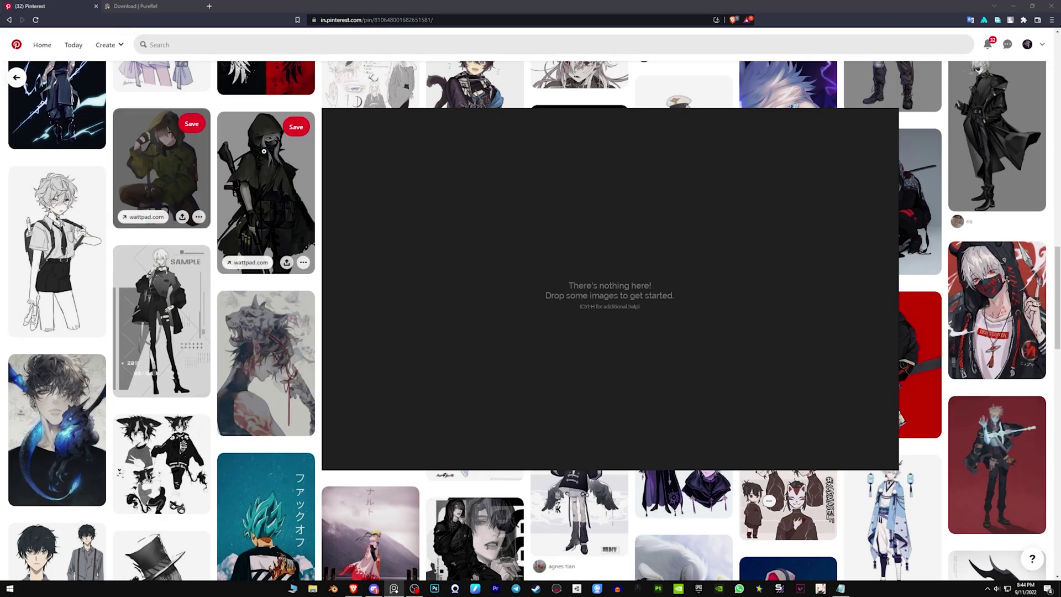
Step: Add the grey SAMPLE character illustration from Pinterest to the PureRef board, and reposition the board window and the image
left_click_drag(154, 294, 502, 307)
scroll(617, 297, "down", 5)
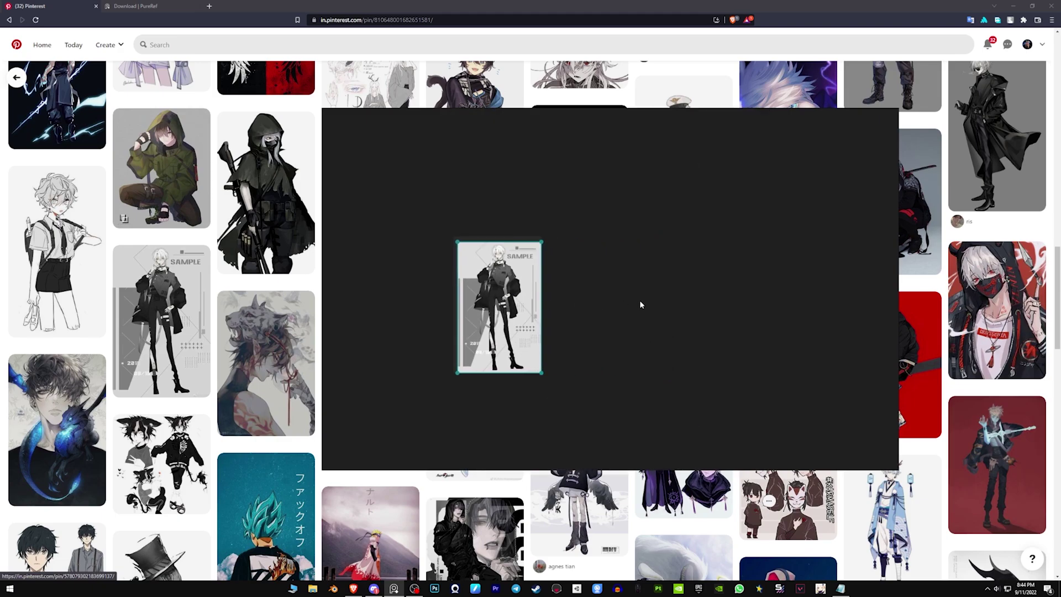
left_click_drag(743, 297, 836, 294)
scroll(589, 297, "up", 3)
left_click_drag(589, 297, 645, 279)
scroll(768, 301, "down", 1)
scroll(768, 301, "up", 2)
scroll(767, 301, "down", 5)
scroll(767, 303, "up", 1)
scroll(767, 301, "up", 3)
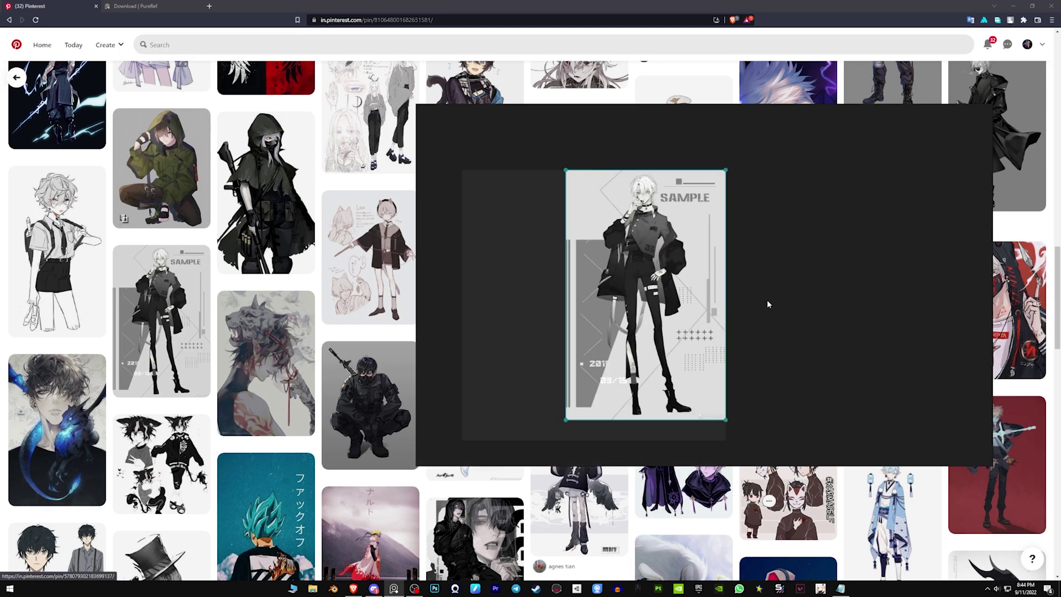
middle_click_drag(679, 293, 754, 276)
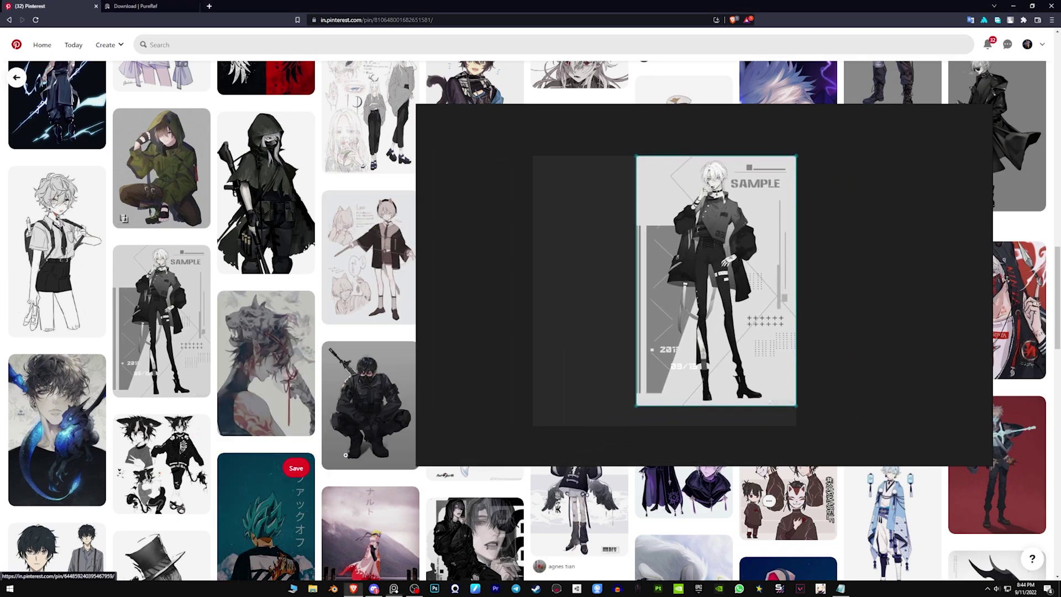
Step: Add the teal spiky-haired character, the crouching masked swordsman and the black hooded figure to the PureRef board
left_click_drag(266, 517, 576, 208)
left_click_drag(367, 406, 534, 406)
scroll(567, 402, "down", 4)
middle_click_drag(569, 401, 631, 326)
left_click_drag(266, 193, 698, 380)
scroll(734, 366, "up", 1)
scroll(728, 374, "down", 1)
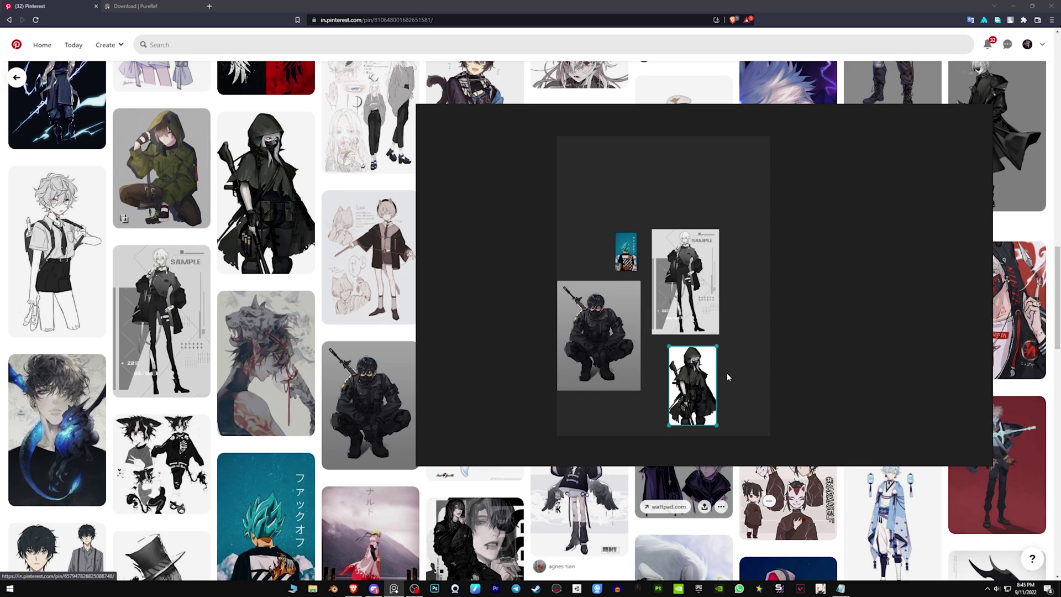
Step: Select all images on the PureRef board, pack them tightly together, and clear the selection
key("ctrl+a")
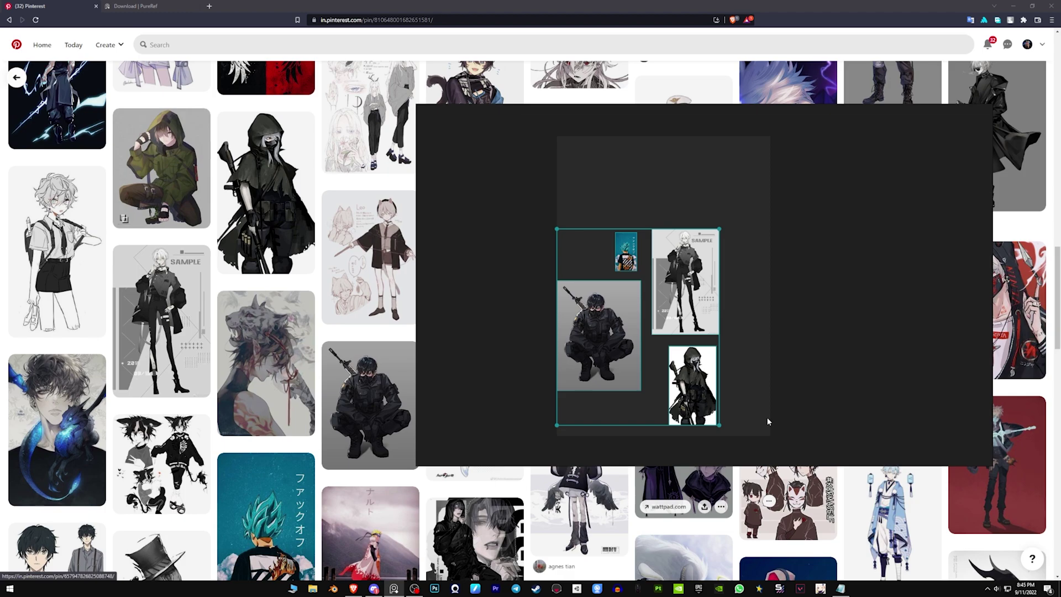
key("ctrl+p")
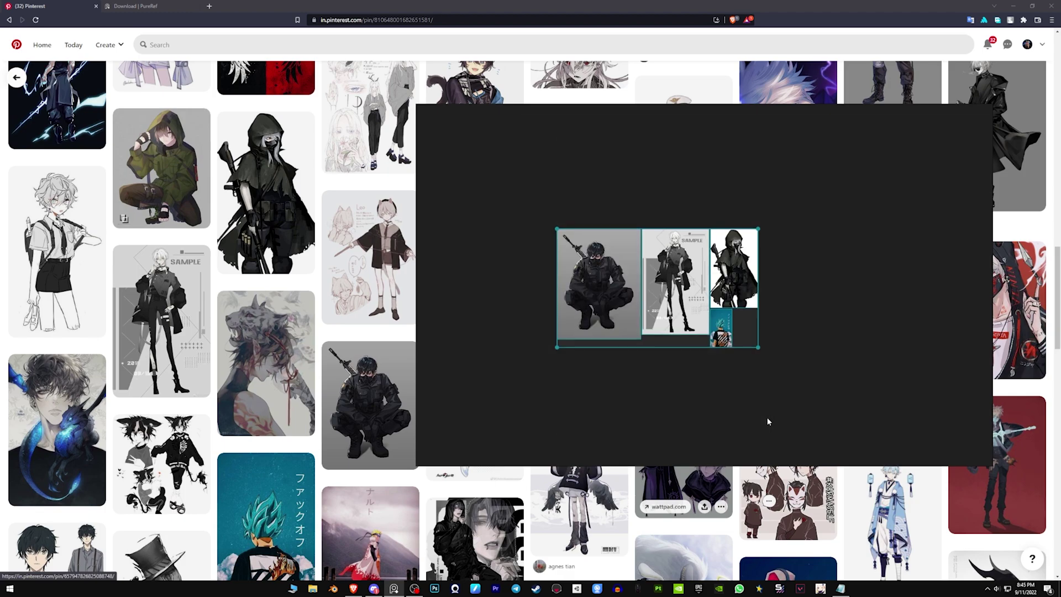
left_click(817, 320)
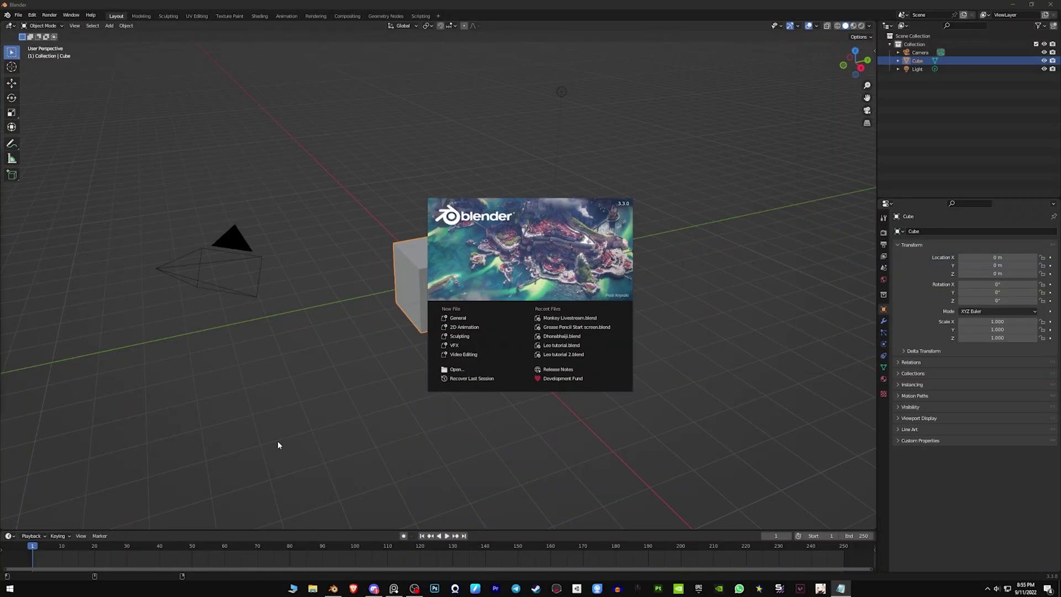
Step: Start a new General file in Blender and delete the default camera, cube and light
left_click(462, 322)
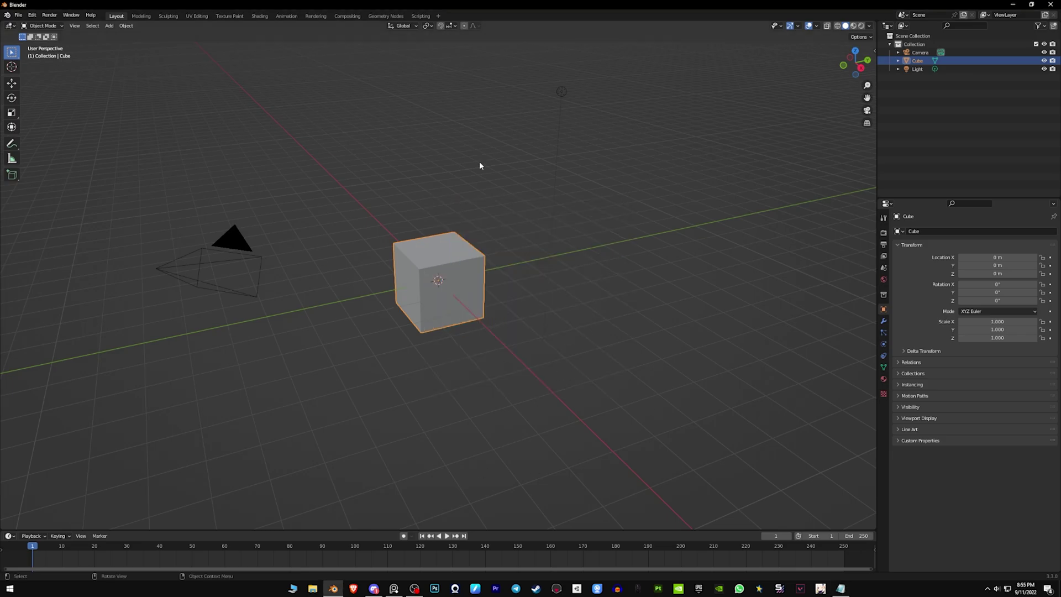
left_click(215, 245)
left_click(479, 312)
left_click(561, 93)
key("a")
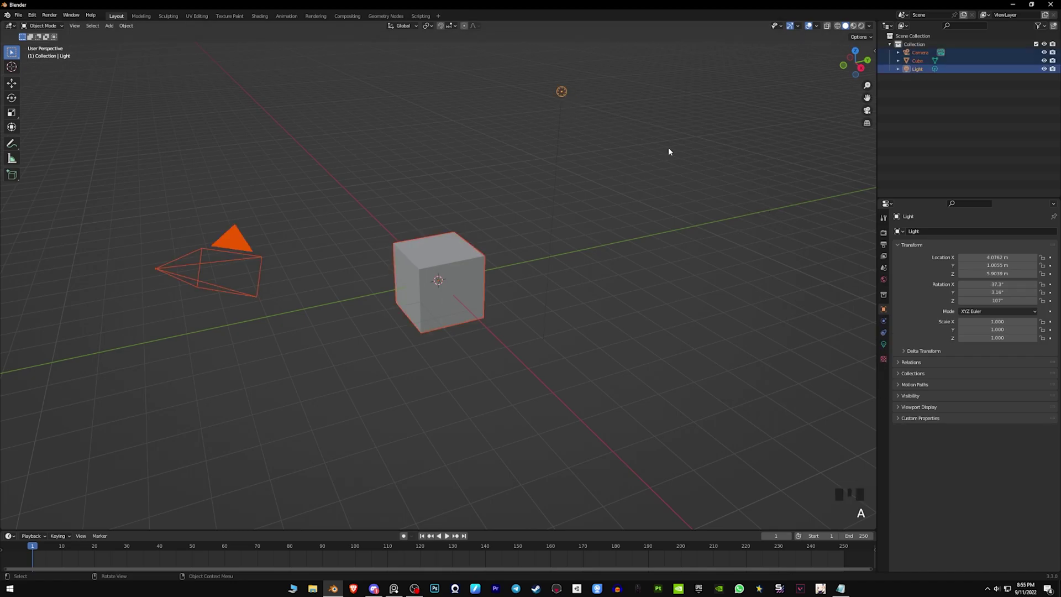
key("Delete")
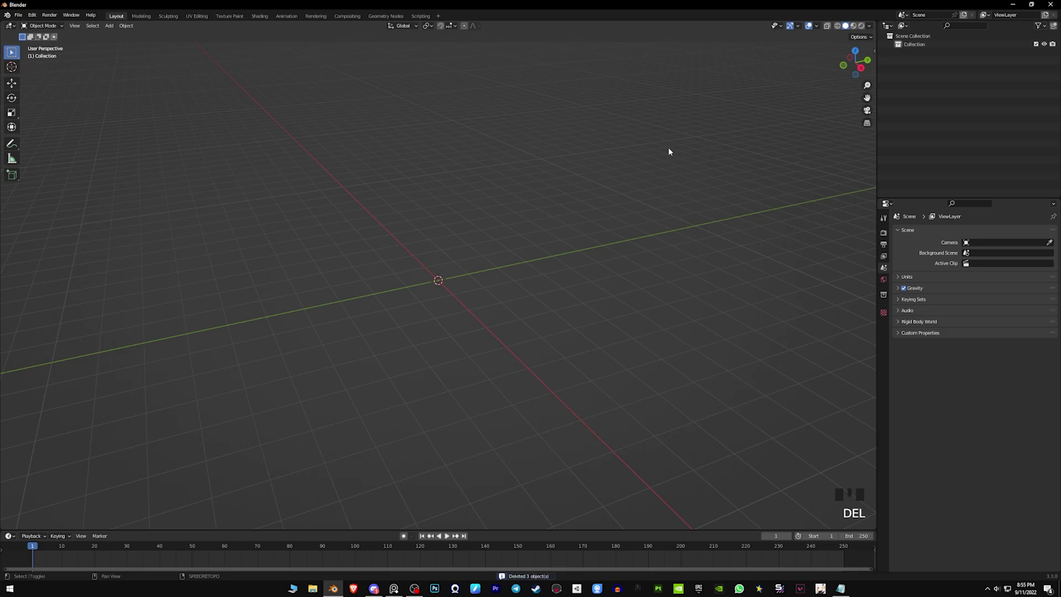
Step: Add a UV sphere to the empty scene and switch to the Sculpting workspace
key("shift+a")
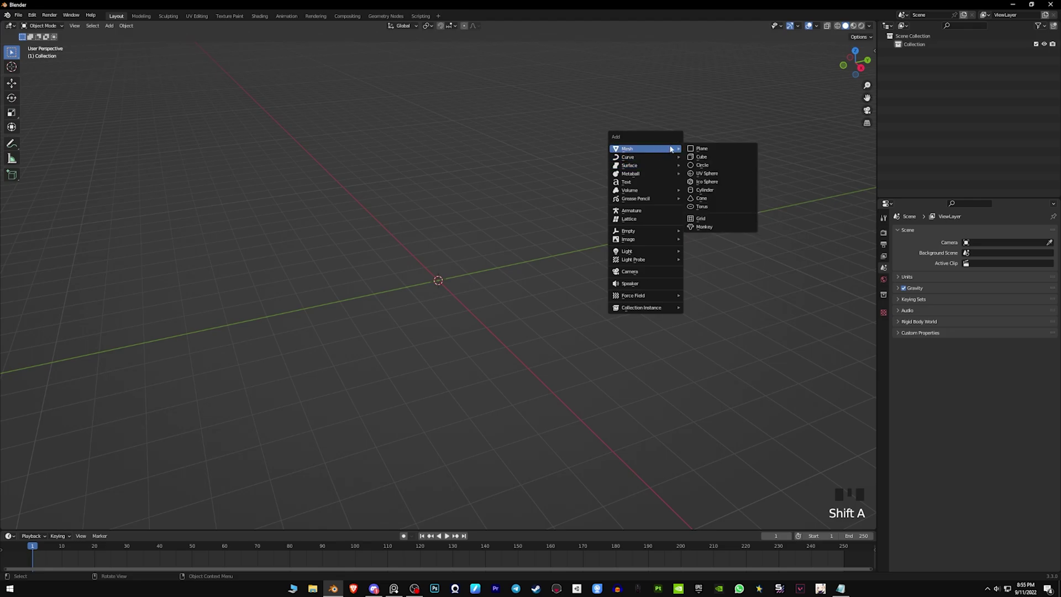
left_click(718, 174)
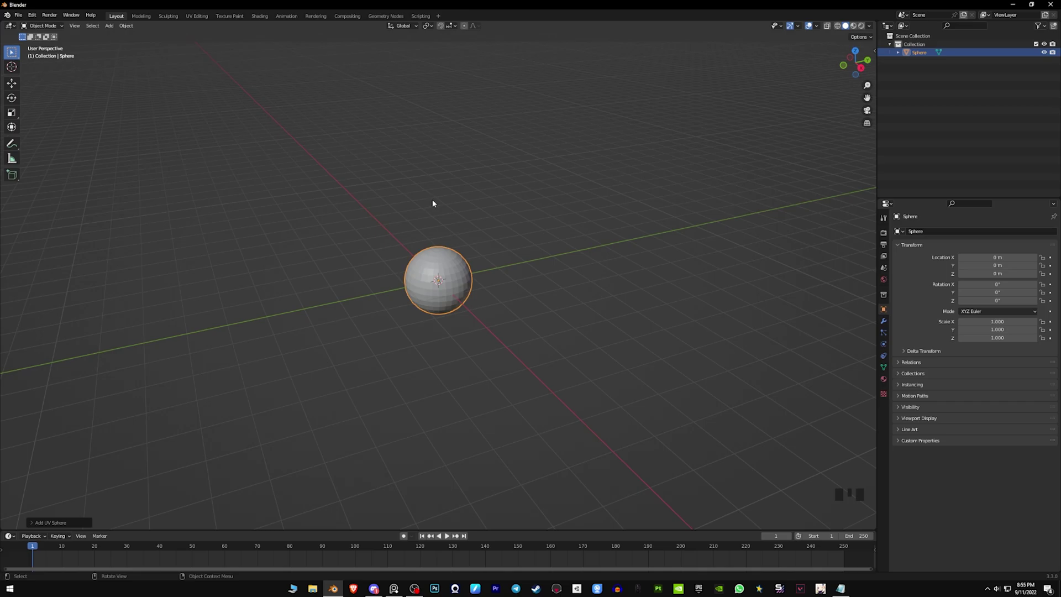
left_click(169, 16)
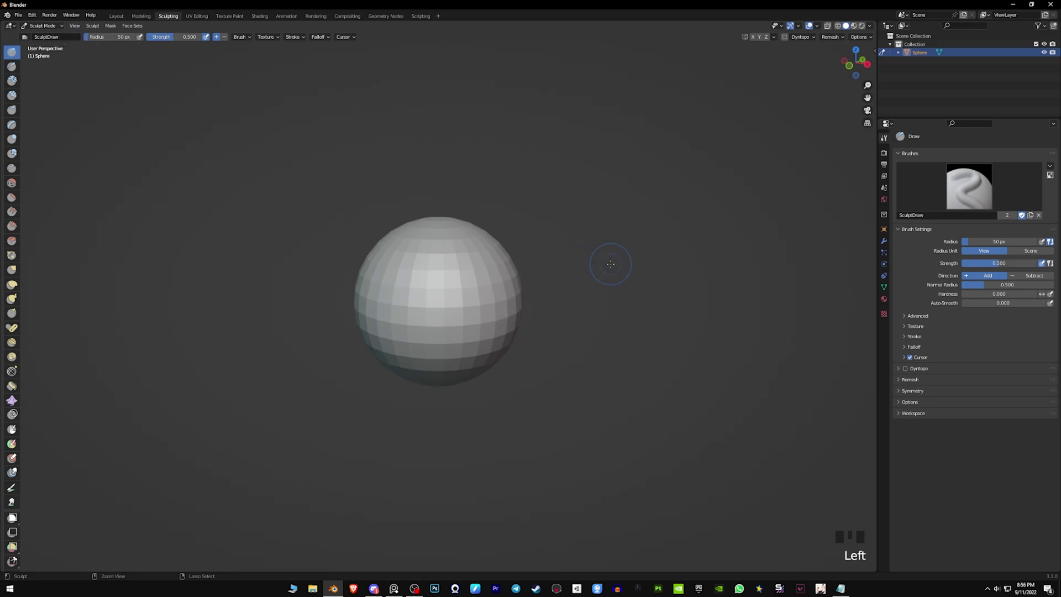
Step: Switch the sphere to Object Mode and back to Sculpt Mode
key("ctrl+Tab")
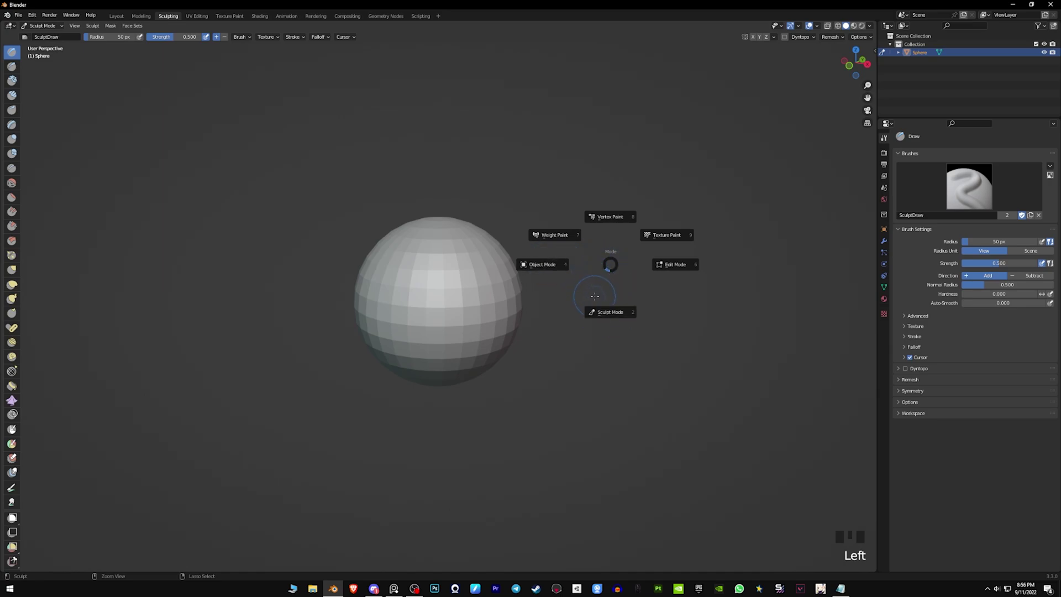
left_click(547, 264)
mouse_move(556, 255)
middle_mouse_down()
mouse_move(469, 268)
mouse_move(578, 287)
middle_mouse_up()
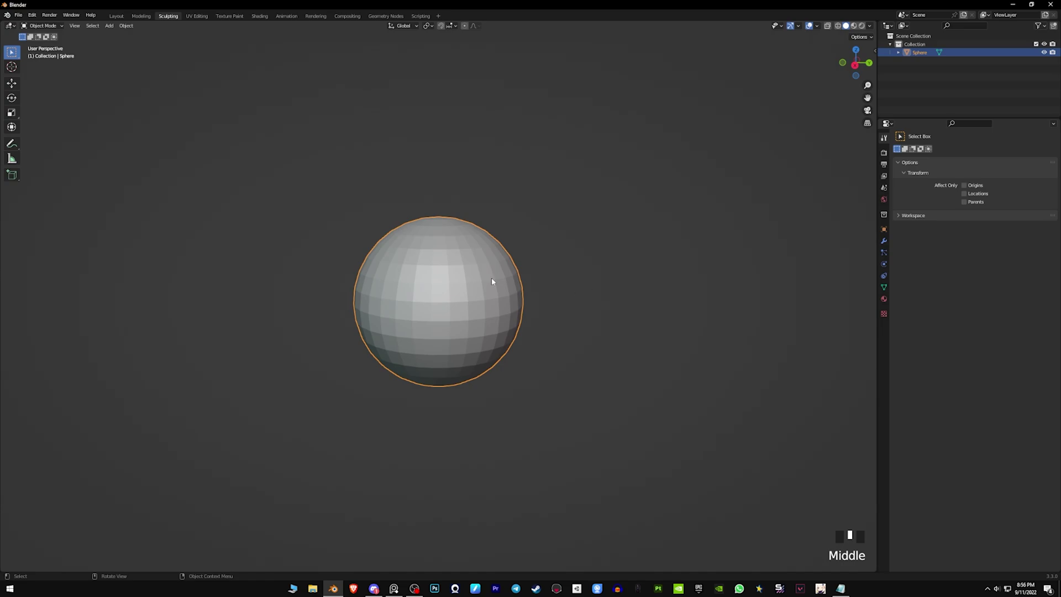
key("ctrl")
key("ctrl+Tab")
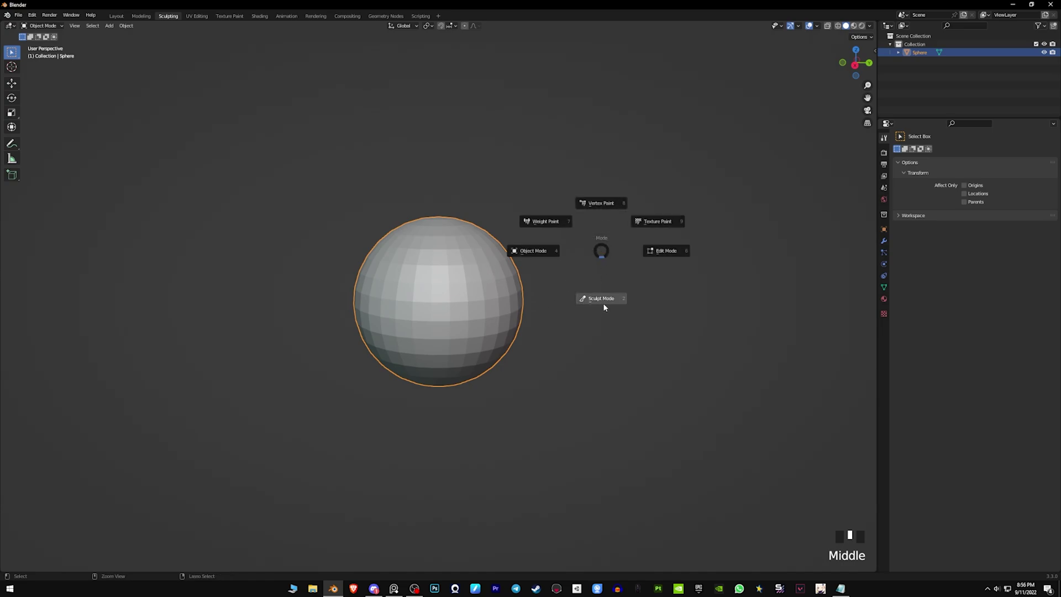
left_click(604, 307)
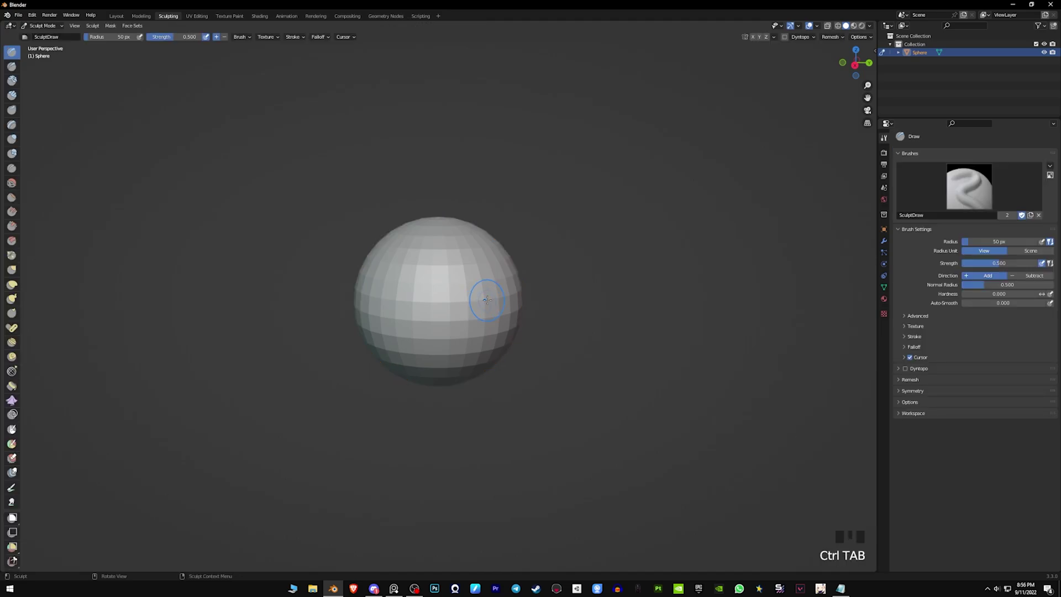
Step: Switch the sphere from Sculpt Mode to Object Mode
key("ctrl+Tab")
key("ctrl+Tab")
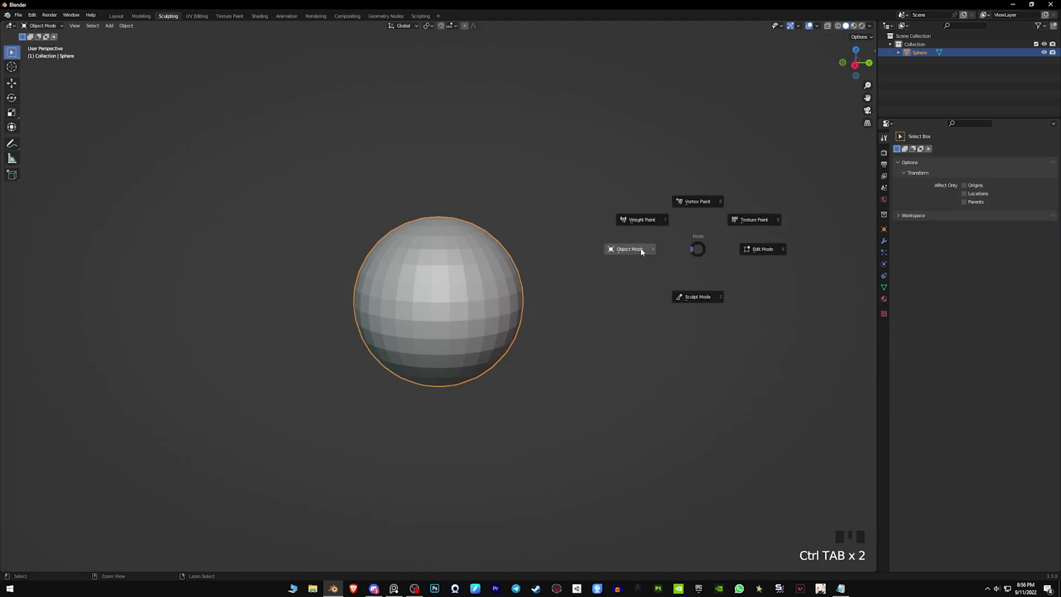
key("ctrl+Tab")
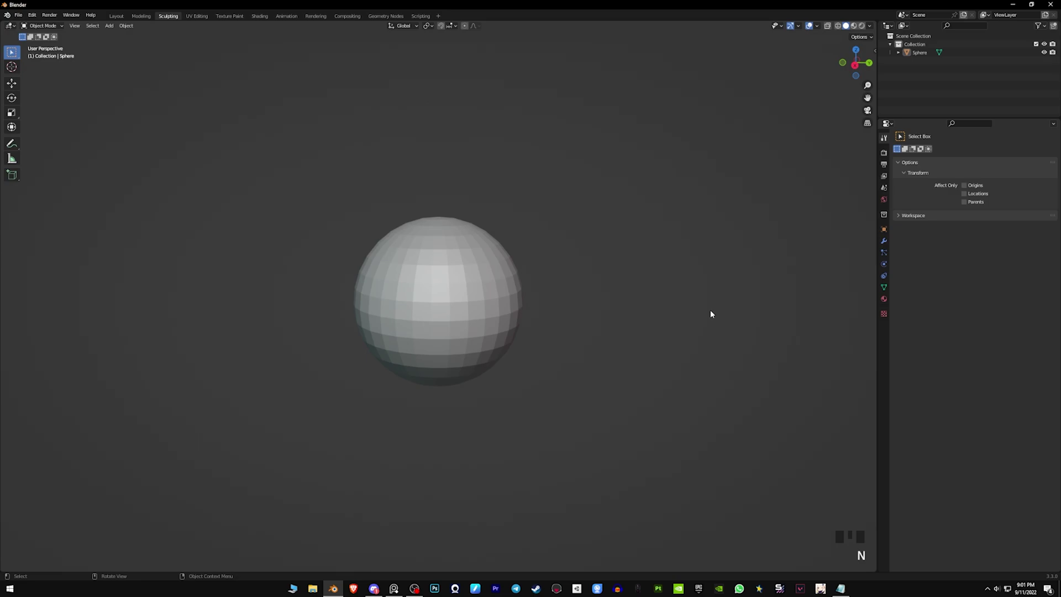
Step: Show the 3D viewport's view settings in the sidebar and widen it so the labels are readable
key("n")
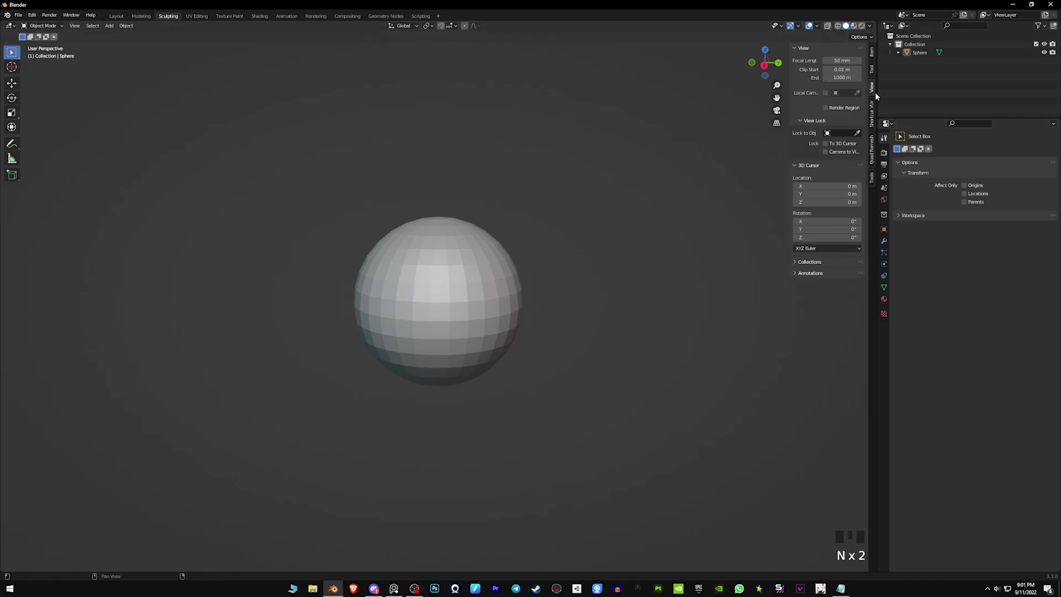
left_click(785, 65)
left_click_drag(789, 64, 771, 65)
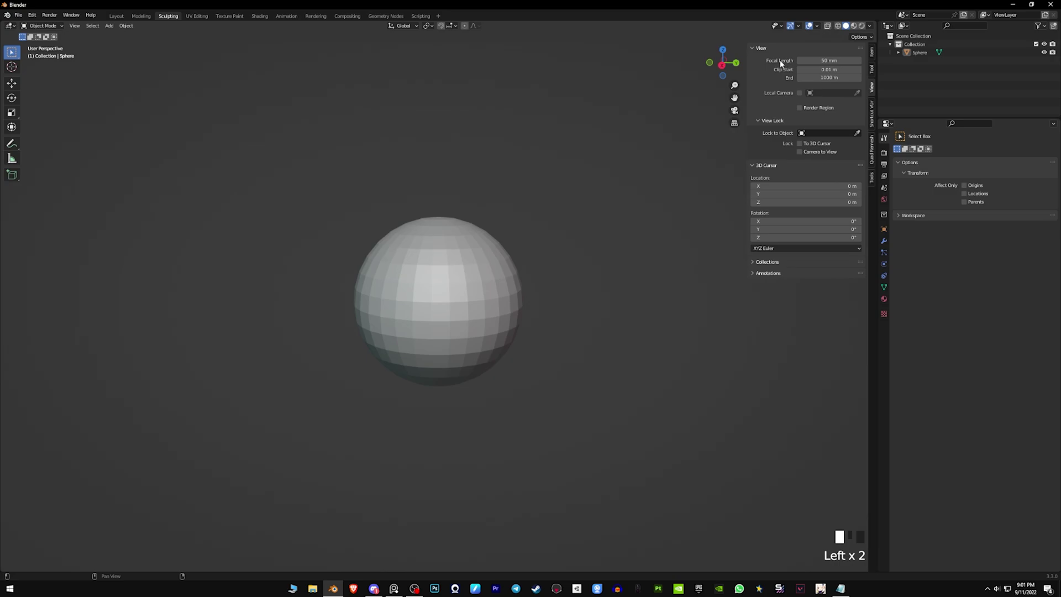
Step: Replace the UV sphere with a Monkey mesh and view its face from the front
left_click(472, 333)
key("Delete")
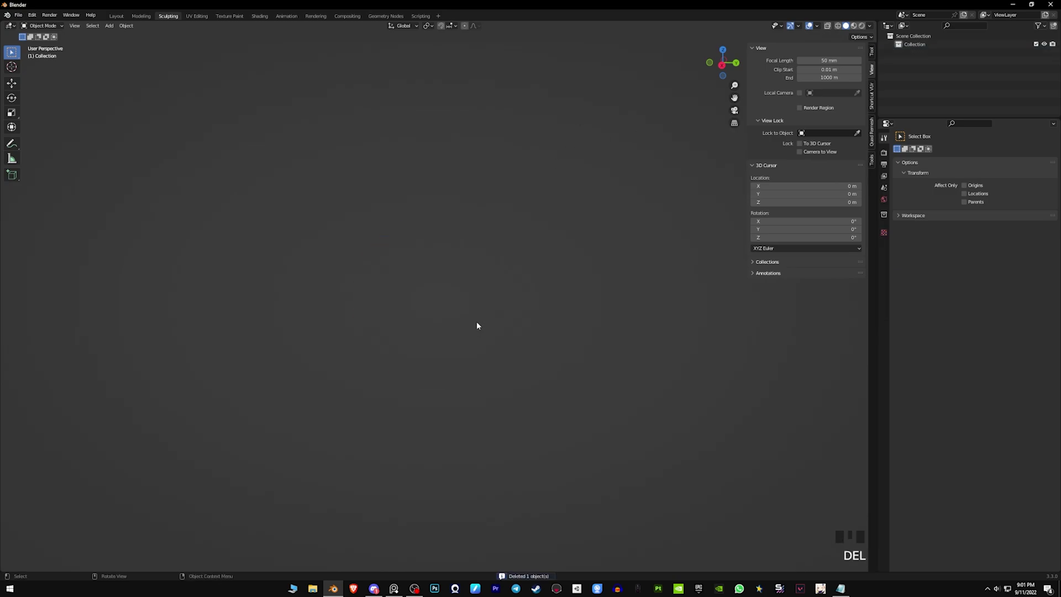
key("shift+a")
left_click(531, 259)
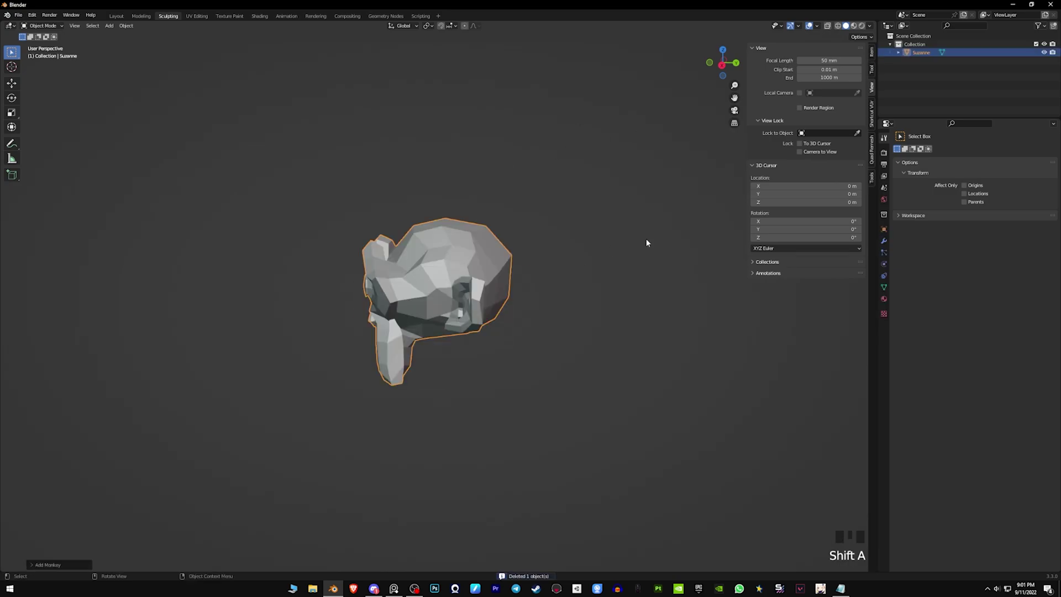
middle_click_drag(473, 237, 566, 213)
scroll(542, 245, "up", 2)
middle_click_drag(566, 212, 570, 232)
middle_click_drag(570, 232, 550, 224, "shift")
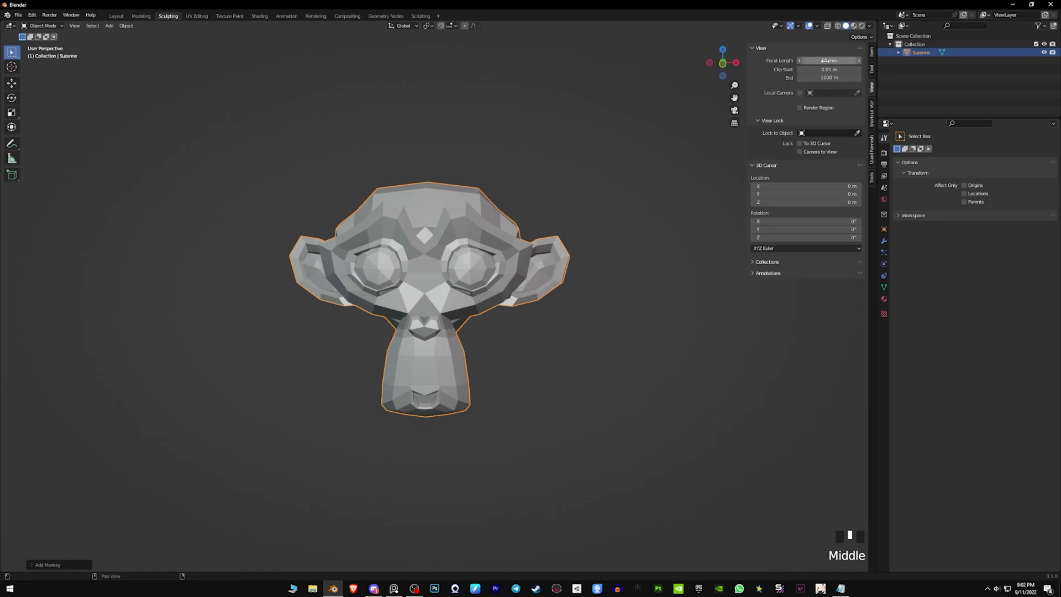
Step: Try a very short viewport focal length of 13.9 mm and a long one of 185 mm on the monkey head
left_click_drag(823, 60, 785, 60)
scroll(463, 222, "up", 7)
middle_click_drag(463, 222, 559, 230)
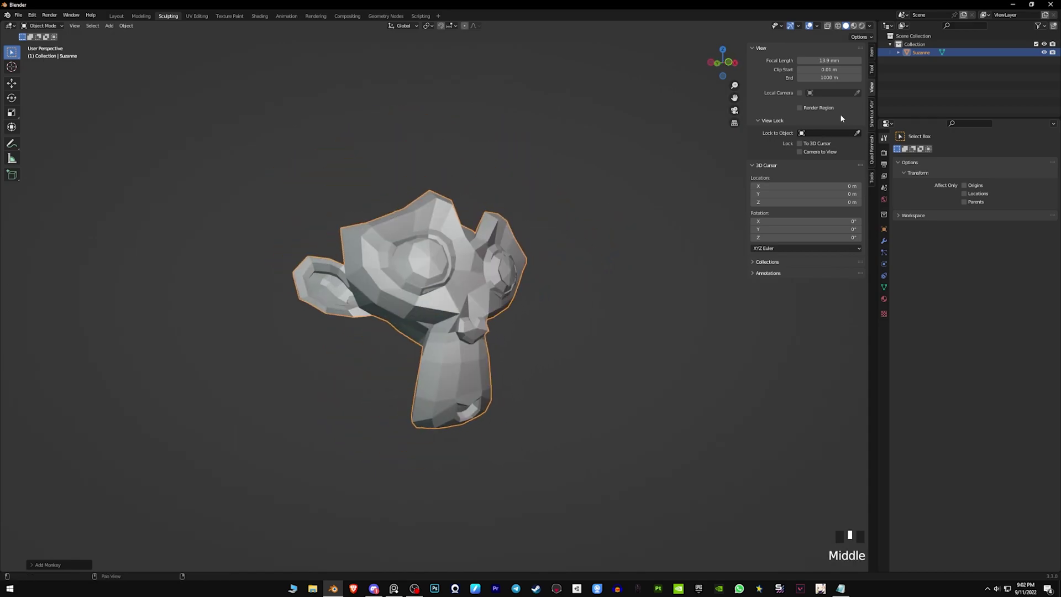
left_click_drag(828, 60, 859, 61)
scroll(569, 93, "down", 12)
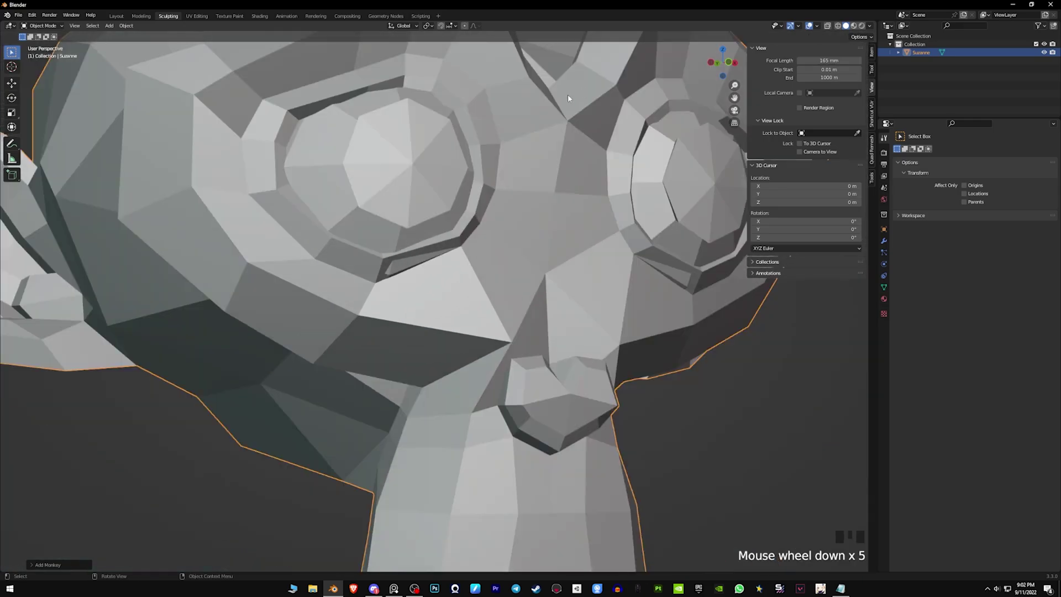
middle_click_drag(566, 127, 486, 122)
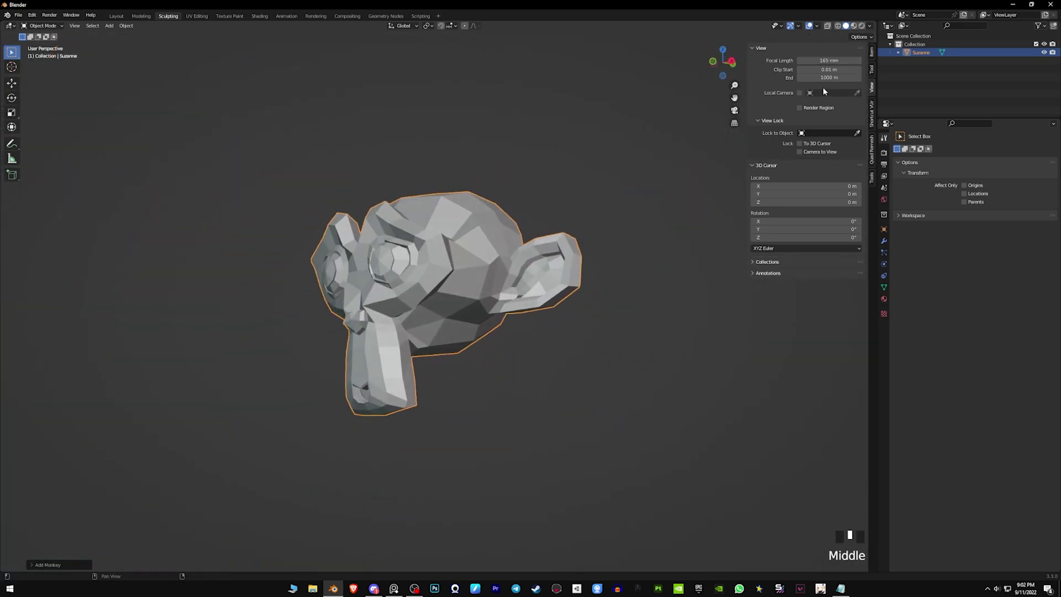
Step: Set the viewport focal length to 88 mm and check the monkey head from the side and front
left_click(829, 60)
type("88")
key("Return")
scroll(553, 100, "up", 2)
middle_click_drag(540, 101, 666, 107)
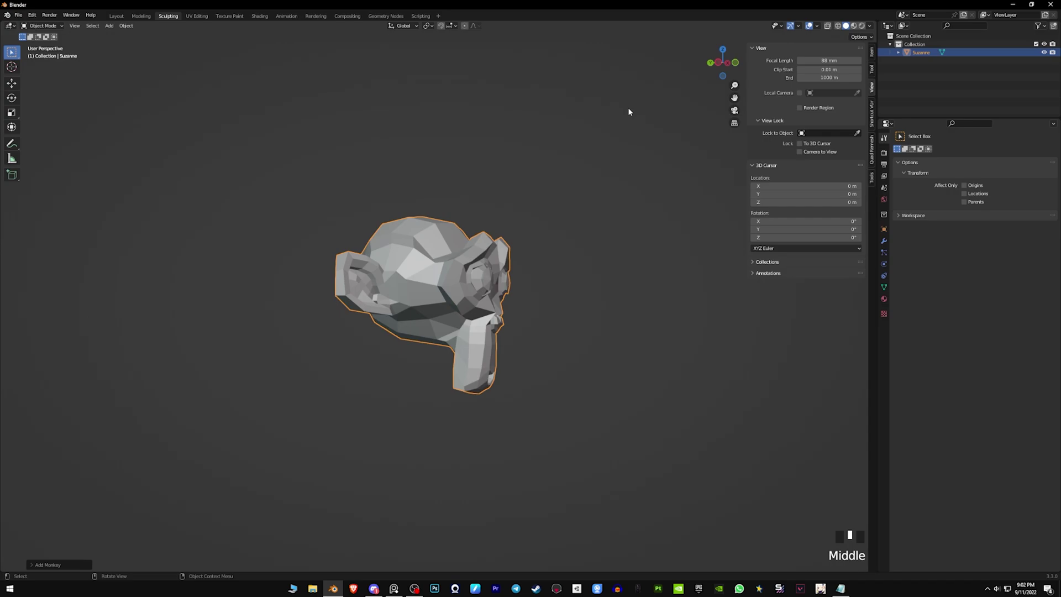
middle_click_drag(629, 111, 543, 146)
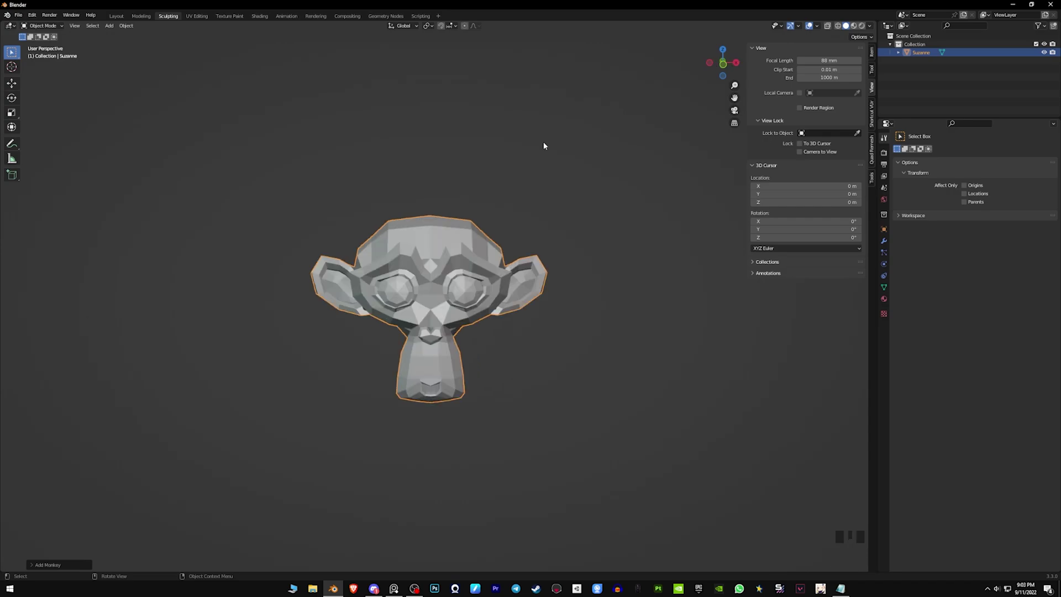
Step: Open the Navigation preferences and place the window beside the monkey head
left_click(32, 15)
left_click(81, 134)
left_click_drag(187, 19, 783, 147)
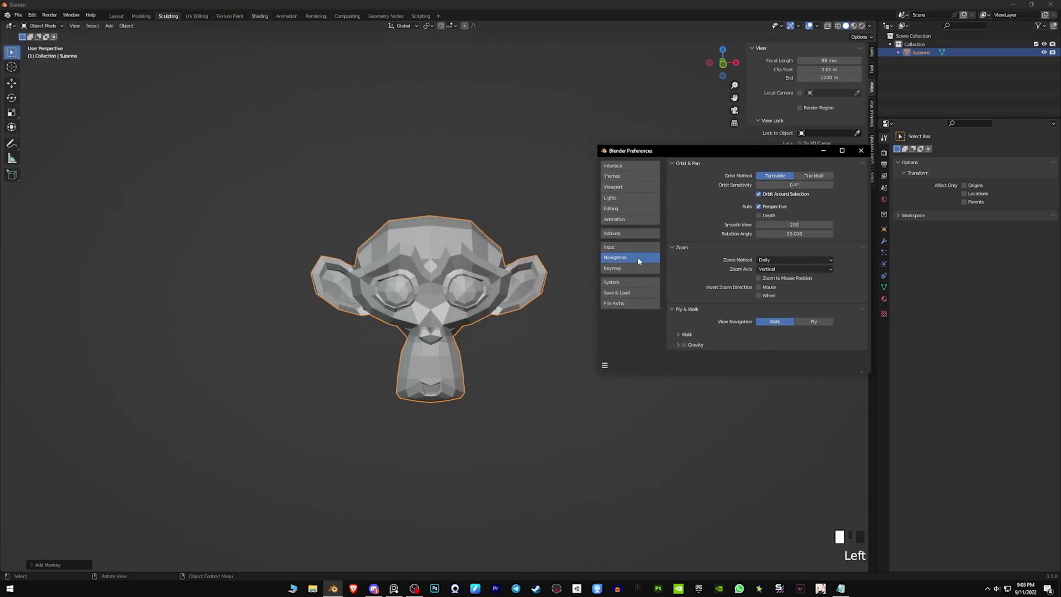
left_click(765, 197)
left_click_drag(765, 151, 765, 161)
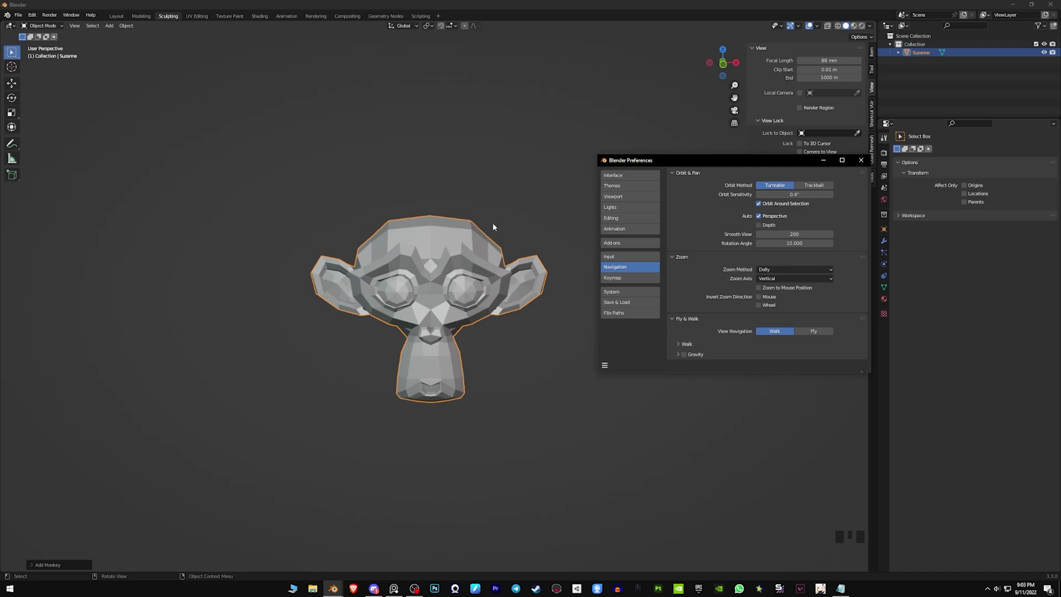
Step: Enter Edit Mode on the monkey, turn off Orbit Around Selection, and test orbiting around the head
middle_click_drag(443, 227, 412, 204, "shift")
scroll(423, 185, "up", 3)
key("Tab")
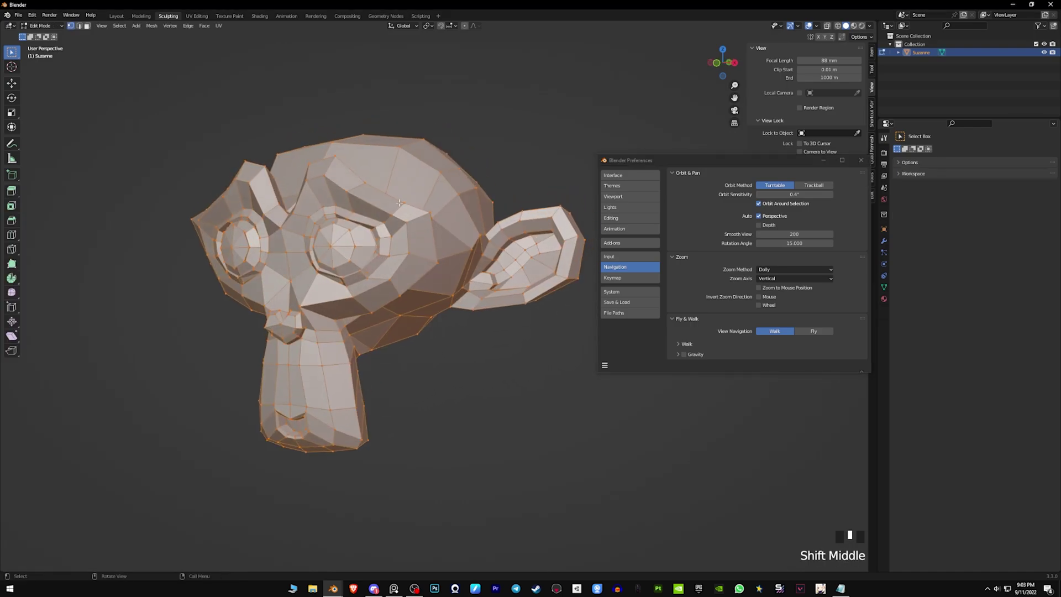
left_click(408, 203)
mouse_move(477, 203)
middle_mouse_down()
mouse_move(476, 214)
mouse_move(405, 223)
mouse_move(490, 168)
mouse_move(481, 218)
middle_mouse_up()
middle_click_drag(396, 215, 460, 213)
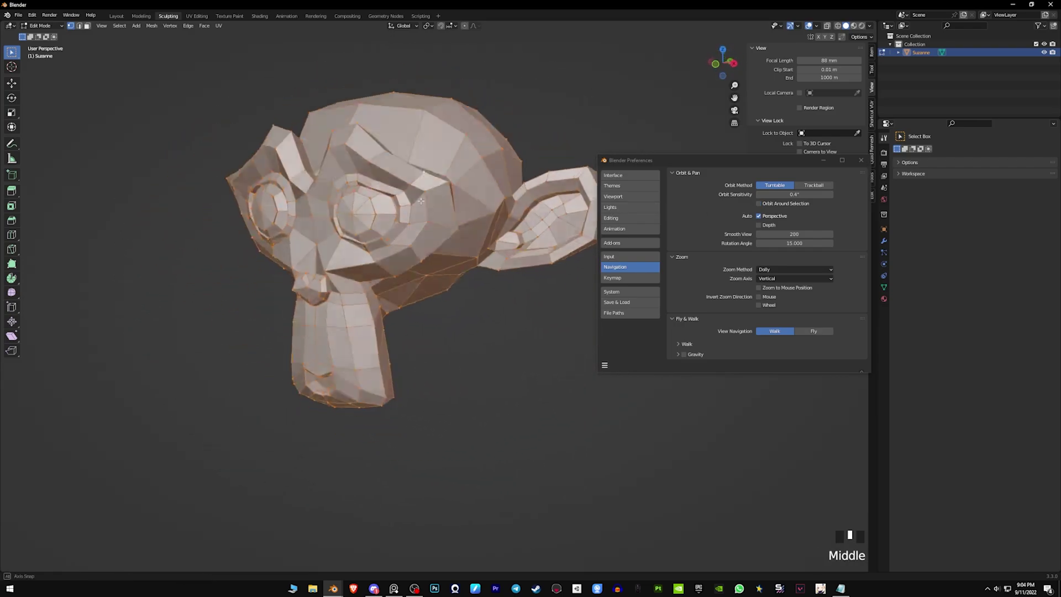
middle_click_drag(426, 174, 388, 177)
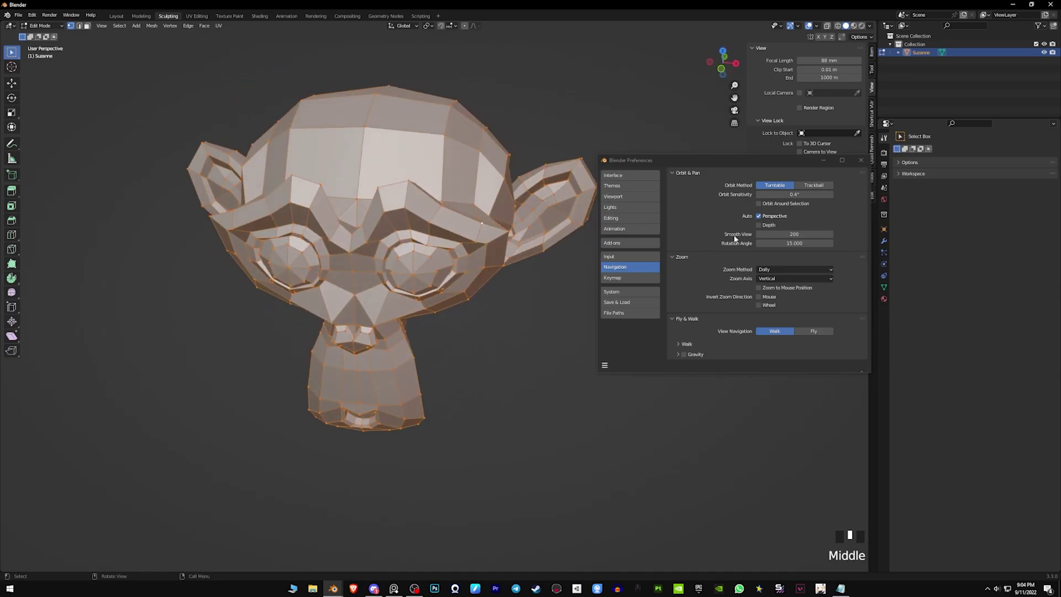
Step: Turn Orbit Around Selection on, test orbiting around a vertex picked near the monkey's ear, and close the preferences
left_click(755, 202)
left_click(759, 203)
left_click(237, 217)
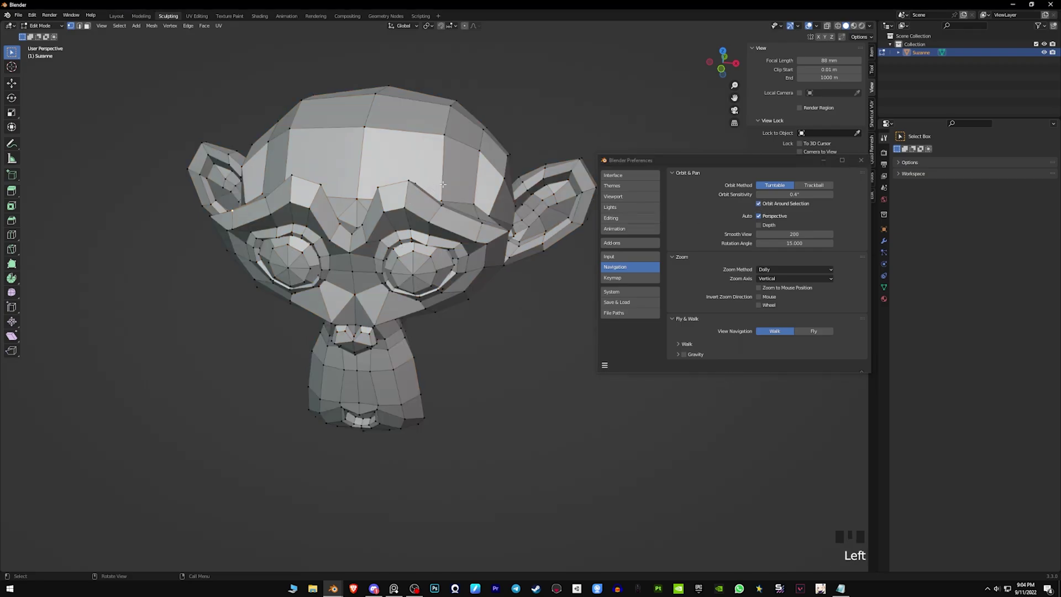
middle_click_drag(238, 205, 450, 284)
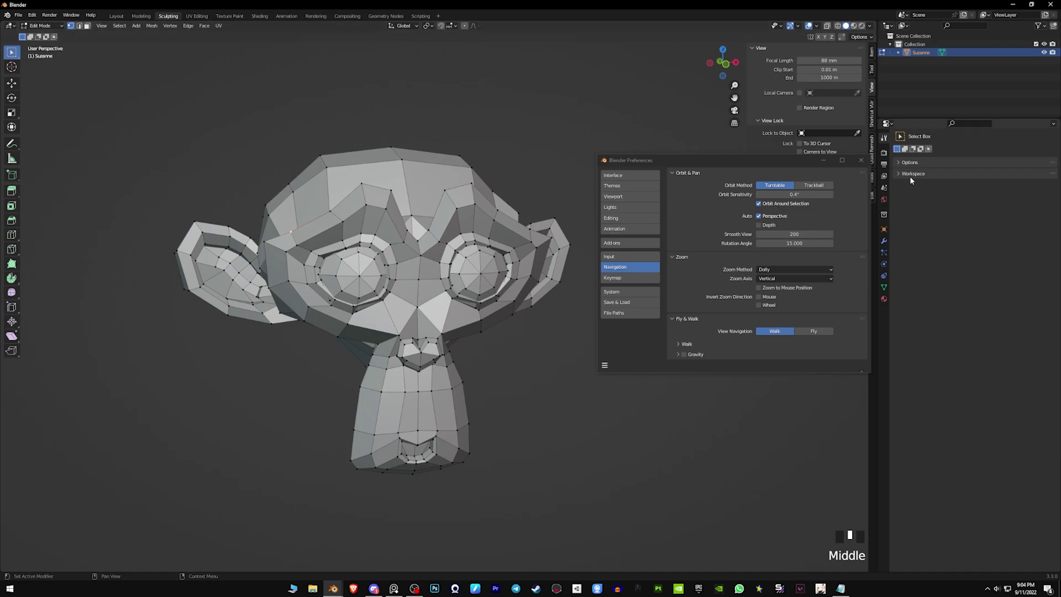
left_click(860, 161)
Step: Return to Object Mode and replace the monkey with a new UV sphere
key("ctrl+Tab")
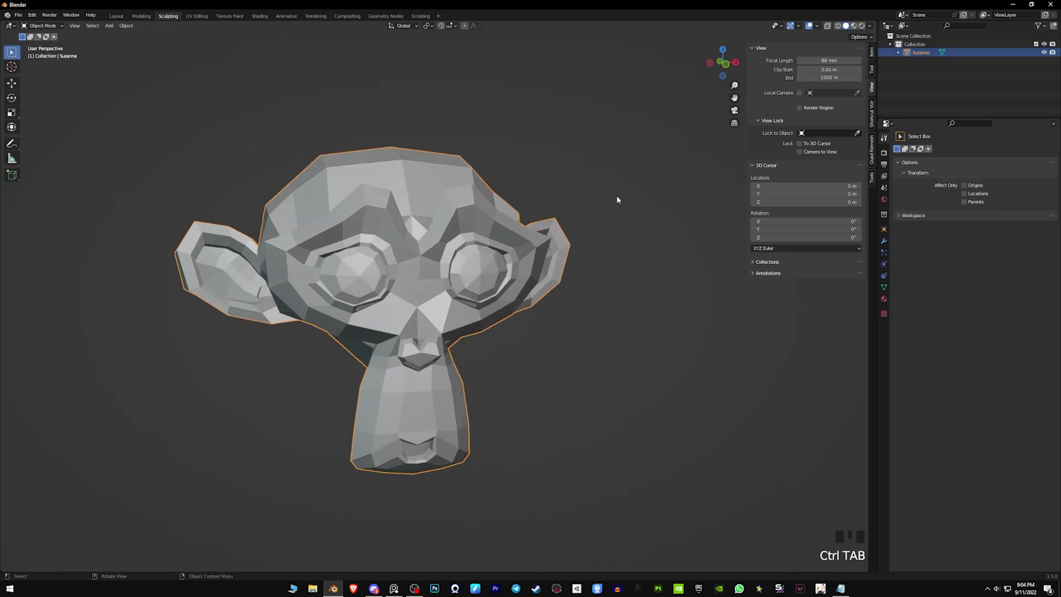
key("Delete")
key("shift+a")
mouse_move(615, 194)
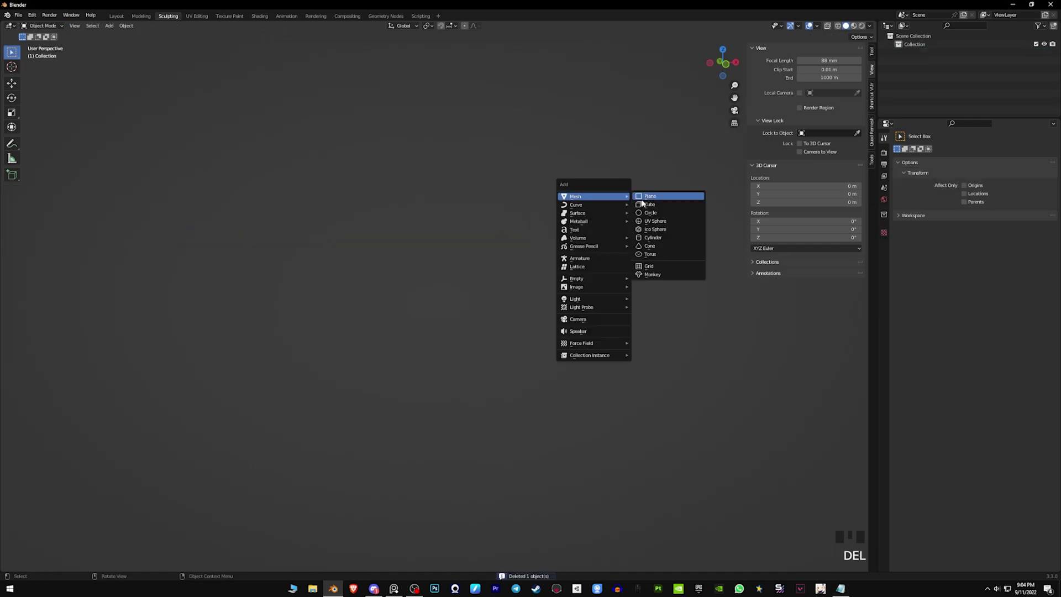
left_click(654, 221)
middle_click_drag(658, 217, 558, 236)
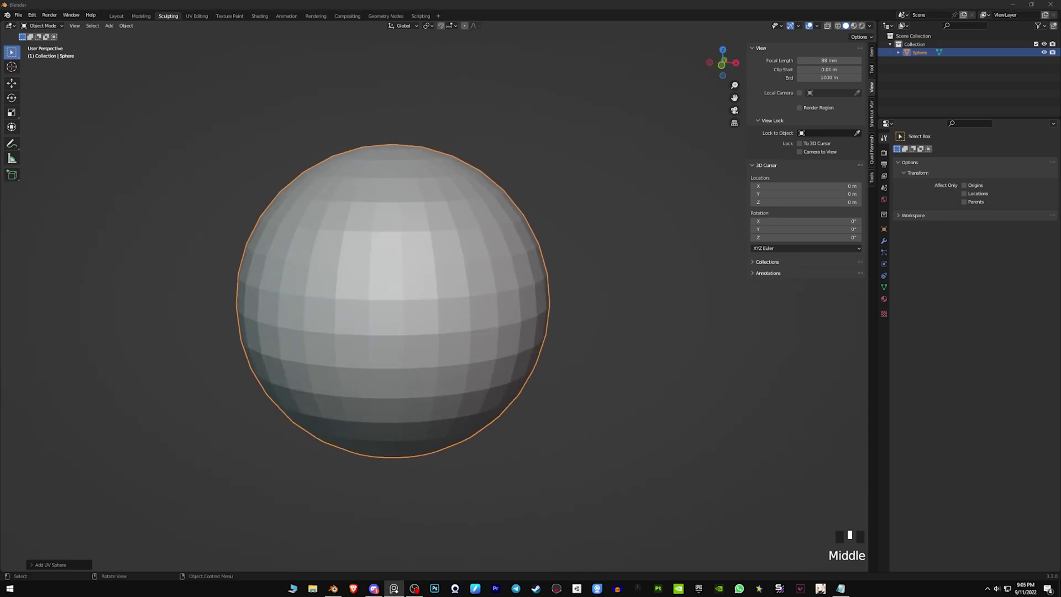
Step: Bring the PureRef board on screen to examine the character references, and move it back out of the way
right_click_drag(0, 391, 424, 131)
left_click_drag(469, 301, 191, 220)
scroll(171, 203, "down", 2)
middle_click_drag(172, 203, 140, 171)
right_click_drag(147, 131, 0, 369)
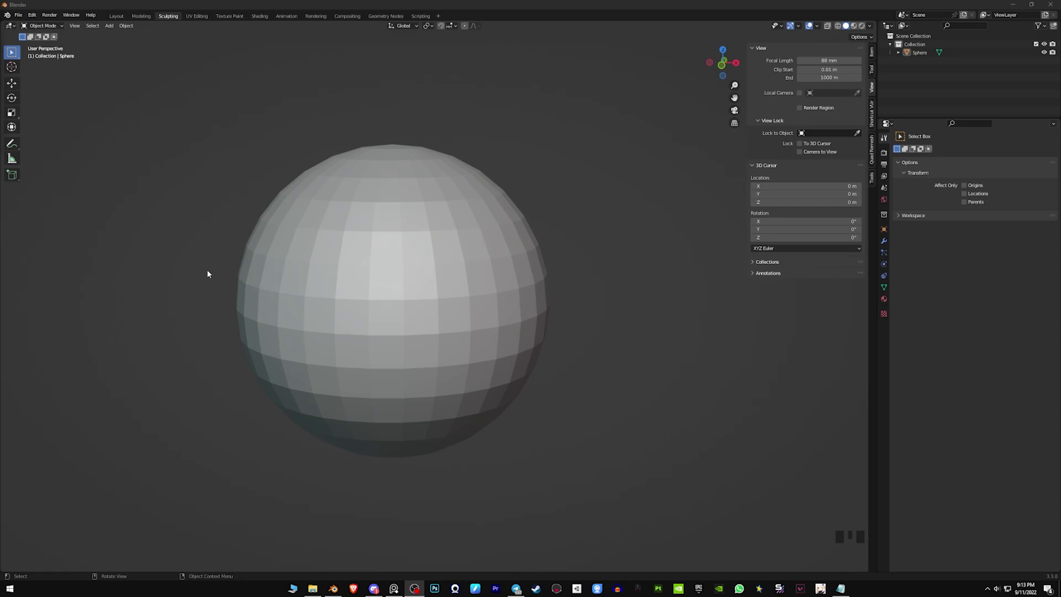
Step: Save the Blender file as Tutorial Leo.blend in the Tutorial LEO folder
key("ctrl+s")
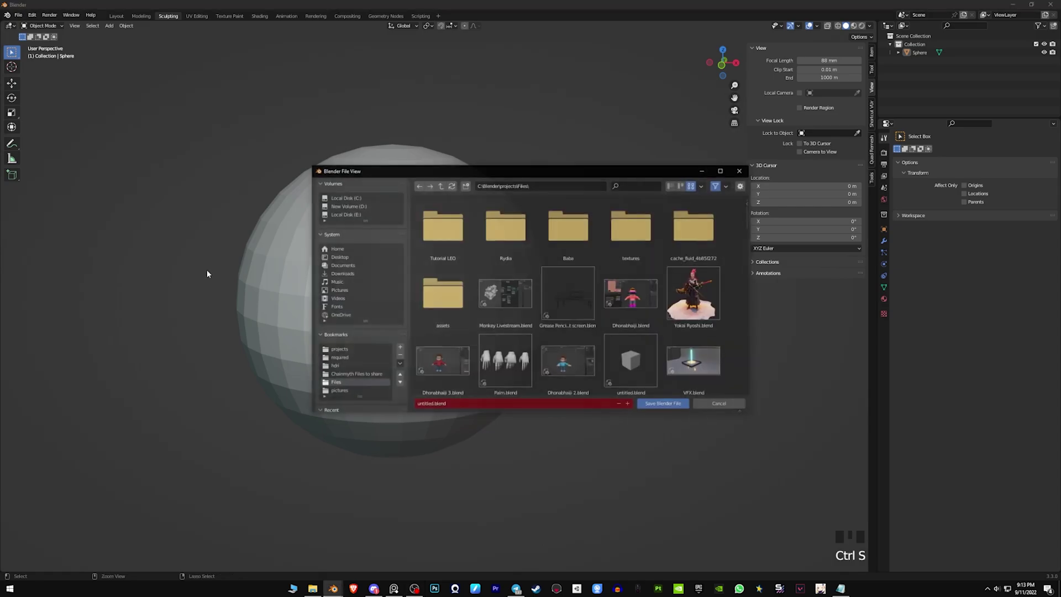
double_click(451, 230)
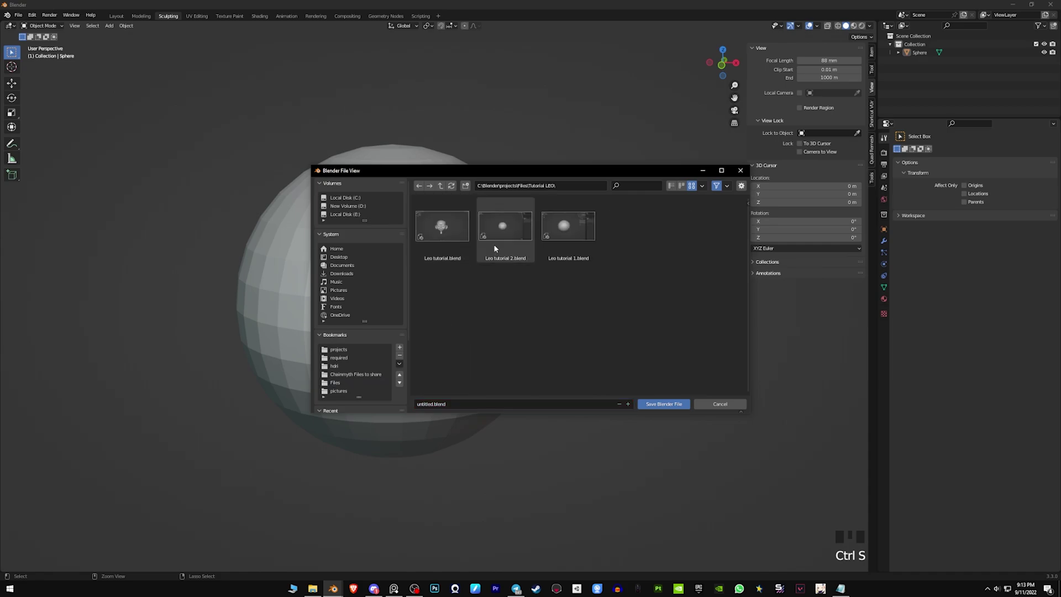
left_click(465, 404)
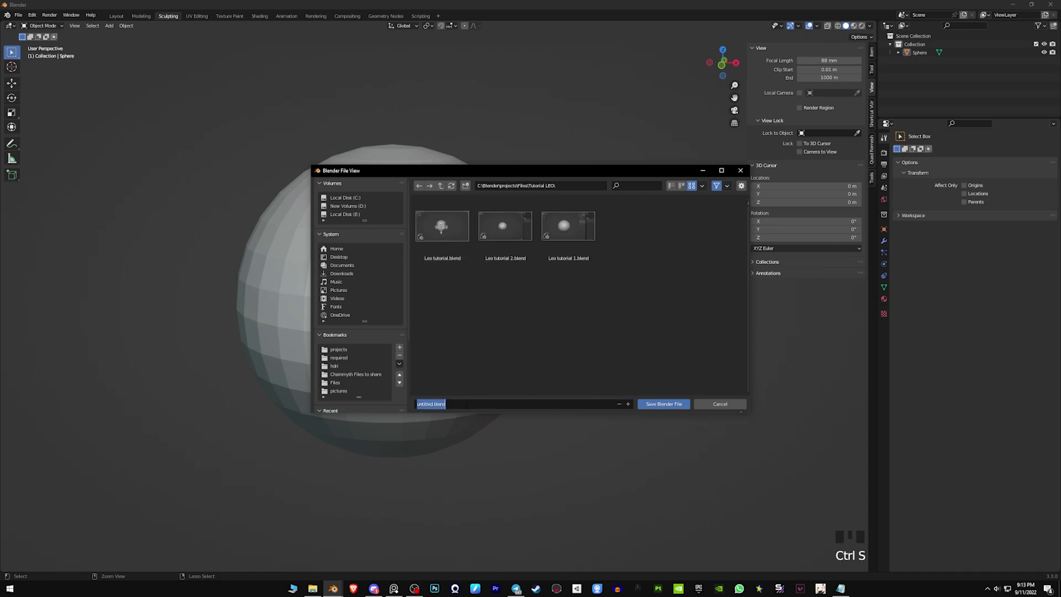
type("Tutorial Leo")
key("Return")
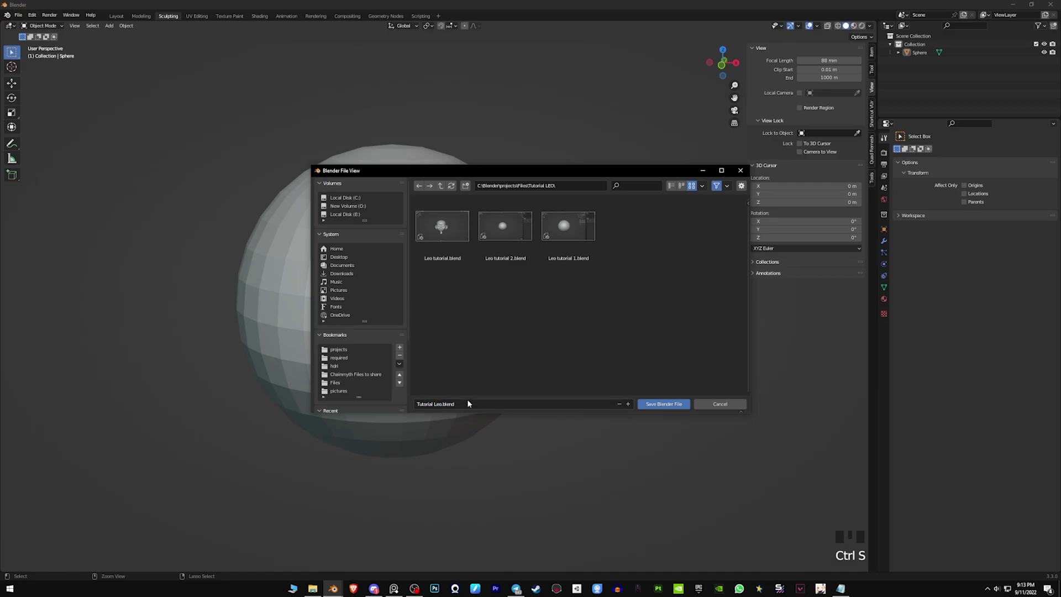
left_click(663, 404)
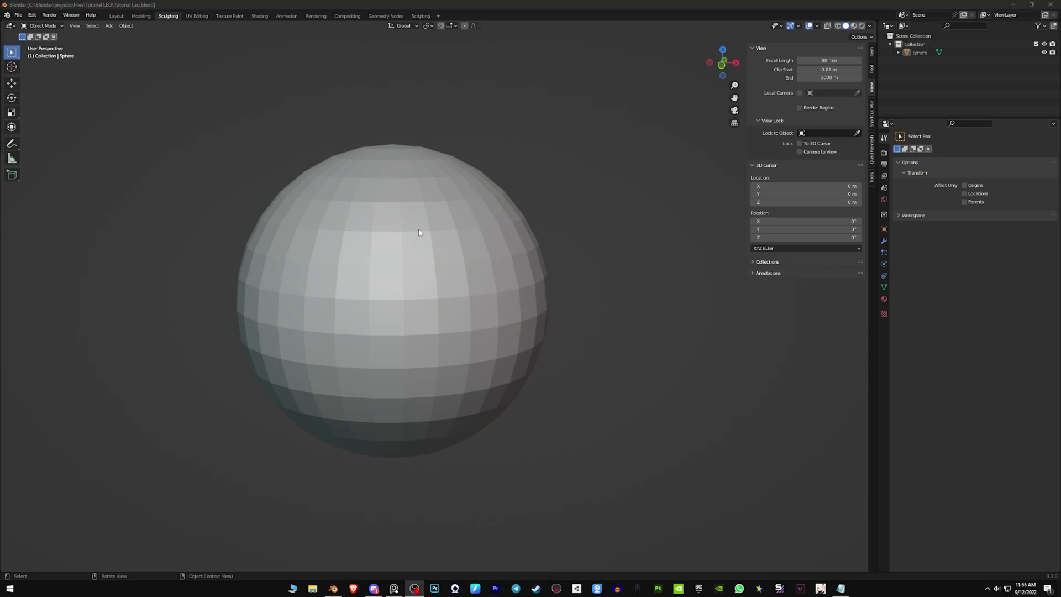
Step: Select the UV sphere and switch it to Sculpt Mode
left_click(420, 259)
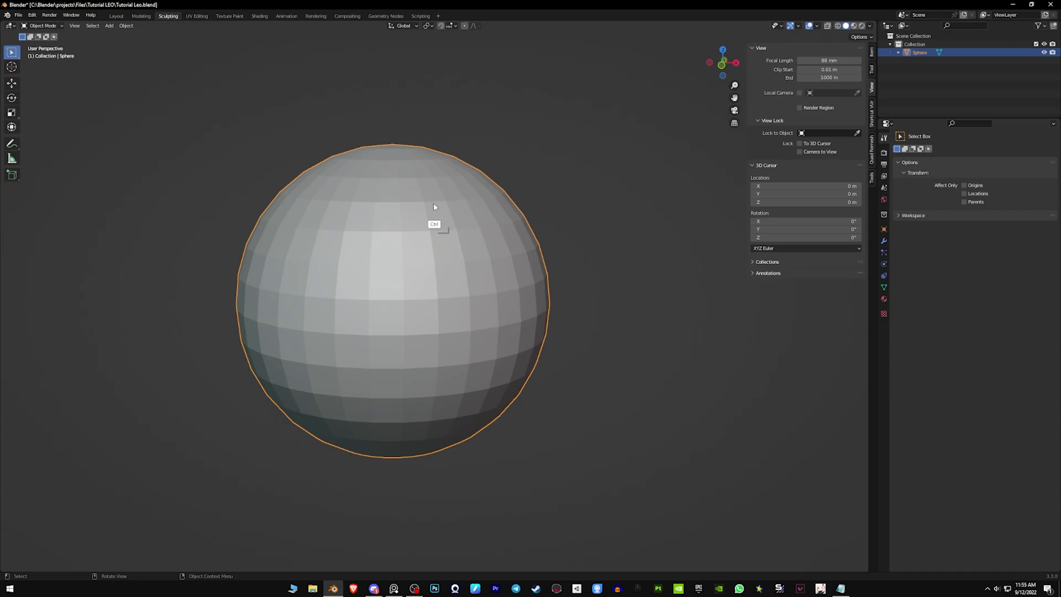
key("ctrl+Tab")
left_click(438, 254)
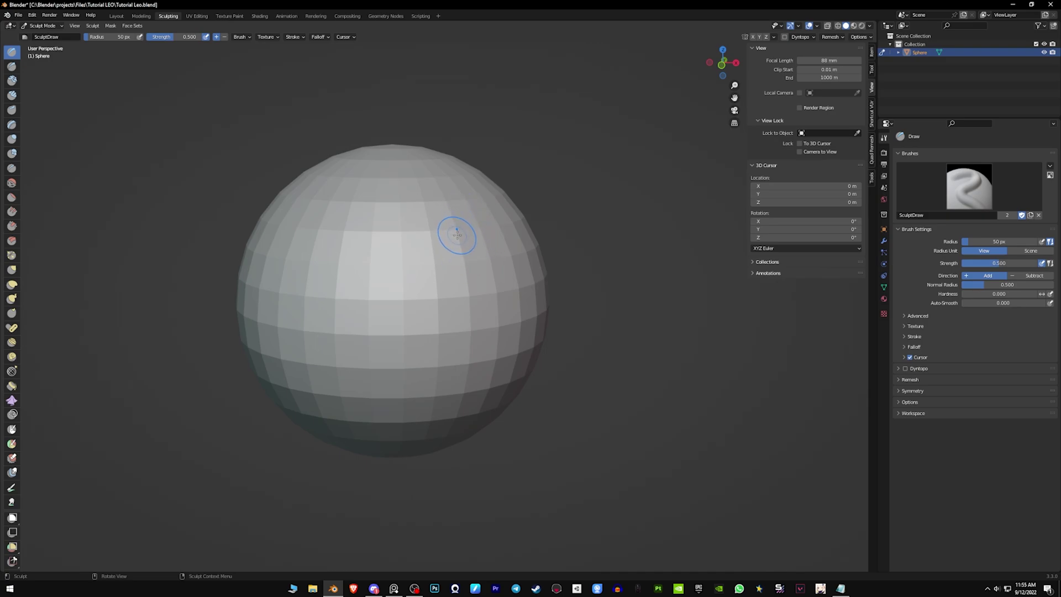
Step: Practise orbiting, panning and zooming the view around the sphere
mouse_move(524, 217)
middle_mouse_down()
mouse_move(497, 157)
mouse_move(534, 277)
mouse_move(527, 215)
middle_mouse_up()
middle_click_drag(618, 231, 553, 250, "shift")
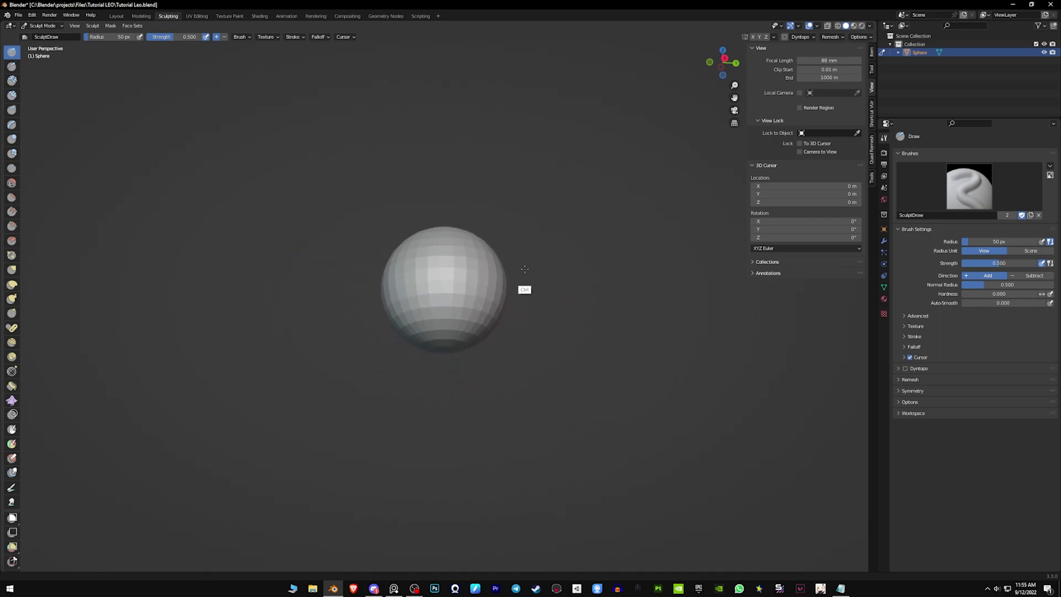
mouse_move(542, 392)
middle_mouse_down("ctrl")
mouse_move(545, 411)
mouse_move(554, 133)
mouse_move(574, 245)
mouse_move(591, 218)
mouse_move(620, 238)
mouse_move(654, 221)
mouse_move(531, 251)
mouse_move(646, 225)
mouse_move(572, 272)
mouse_move(656, 237)
mouse_move(623, 337)
mouse_move(622, 287)
mouse_move(602, 429)
mouse_move(605, 367)
middle_mouse_up("ctrl")
mouse_move(624, 327)
middle_mouse_down()
mouse_move(622, 254)
mouse_move(599, 268)
middle_mouse_up()
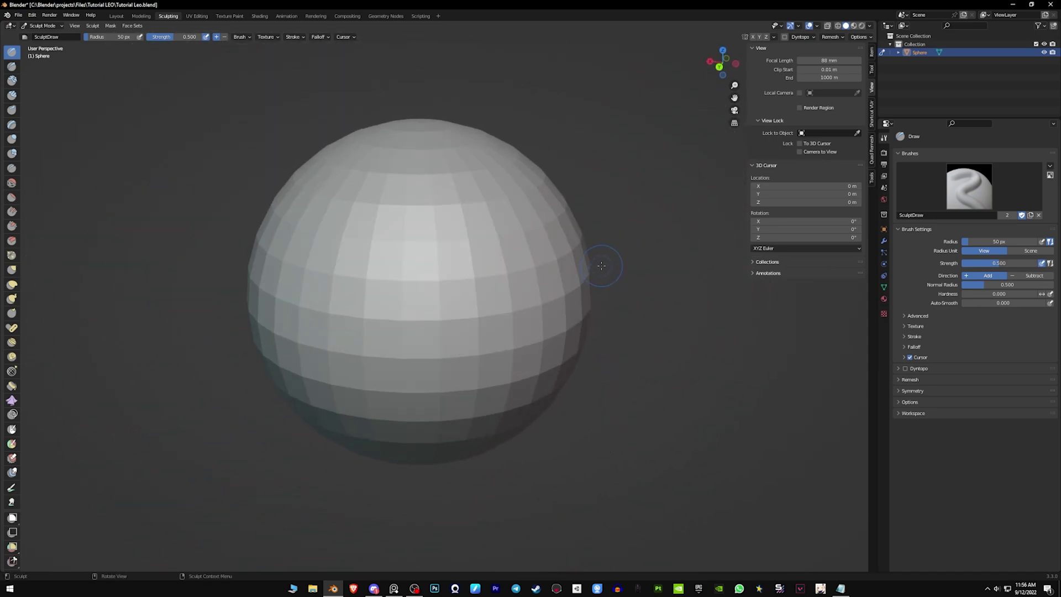
middle_click_drag(611, 265, 614, 254)
middle_click_drag(508, 289, 555, 238)
Step: Alternate between the right and front orthographic views of the sphere, ending on the right view
key("KP_3")
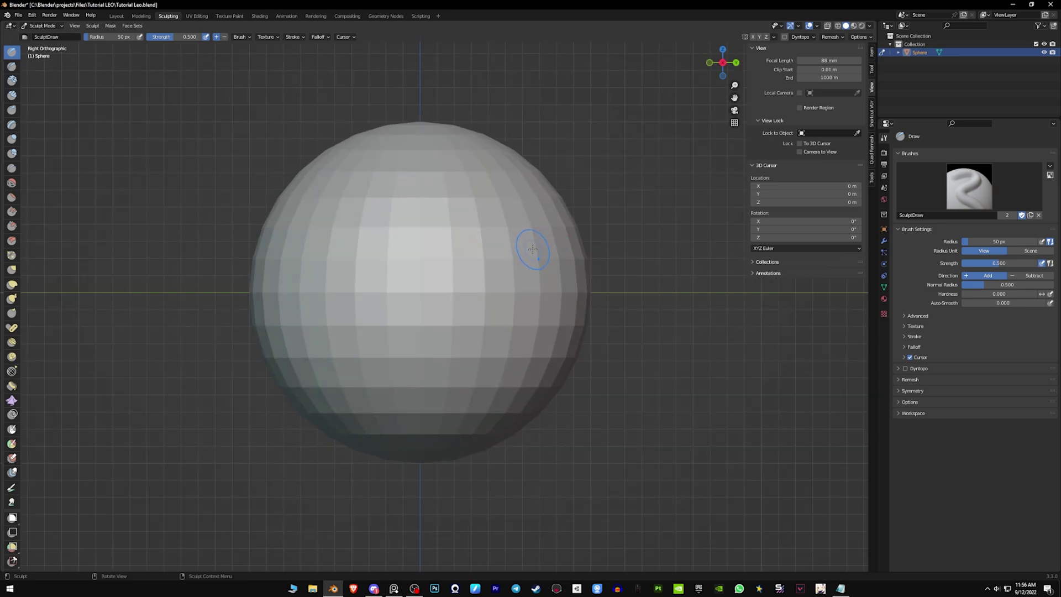
middle_click_drag(529, 251, 567, 252)
key("KP_1")
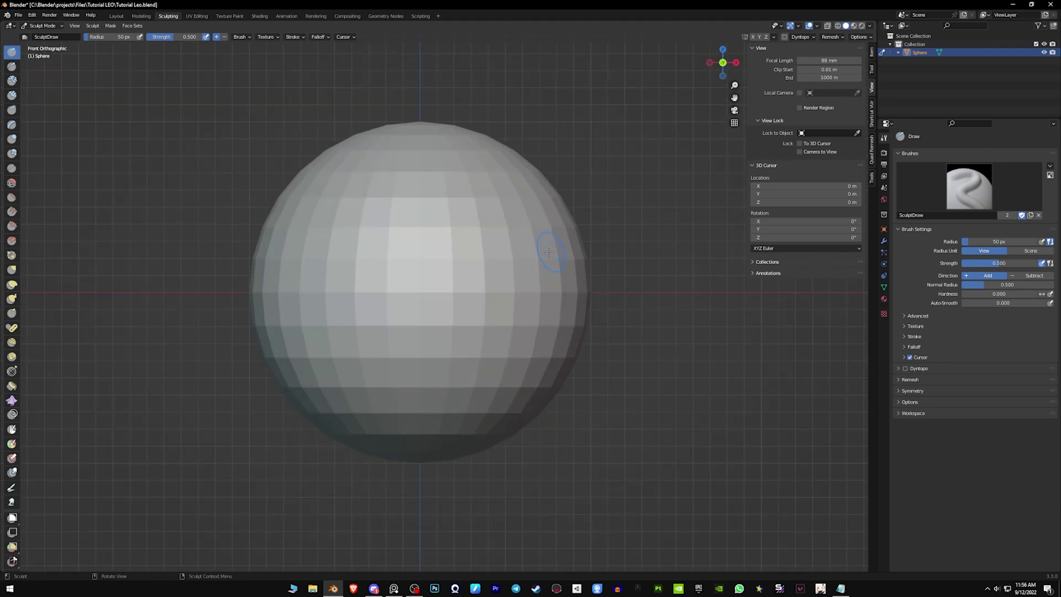
key("KP_3")
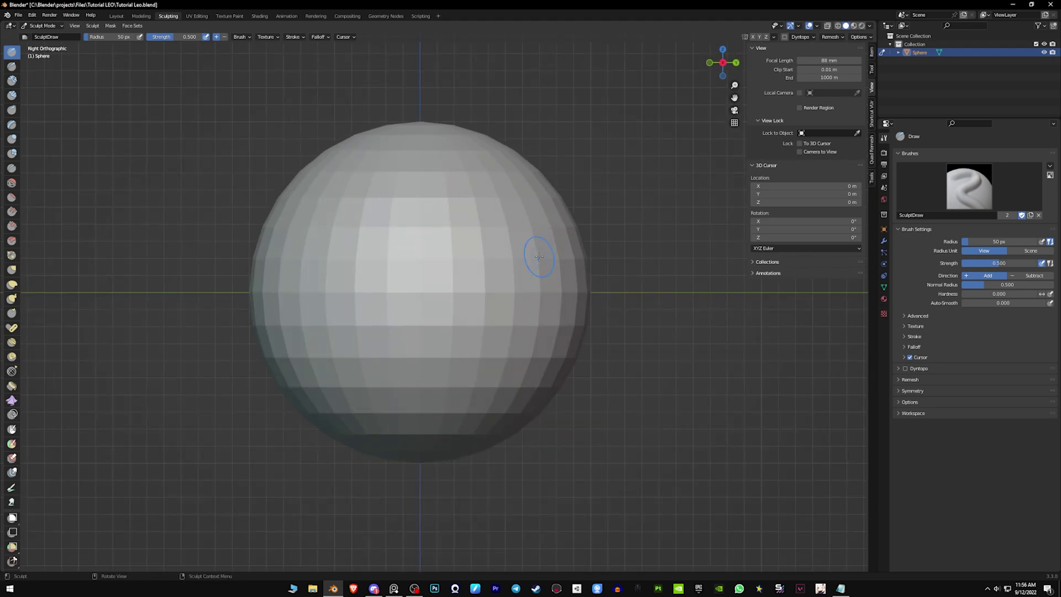
Step: View the sphere from the top, front, right, back, left and bottom orthographic directions
key("KP_7")
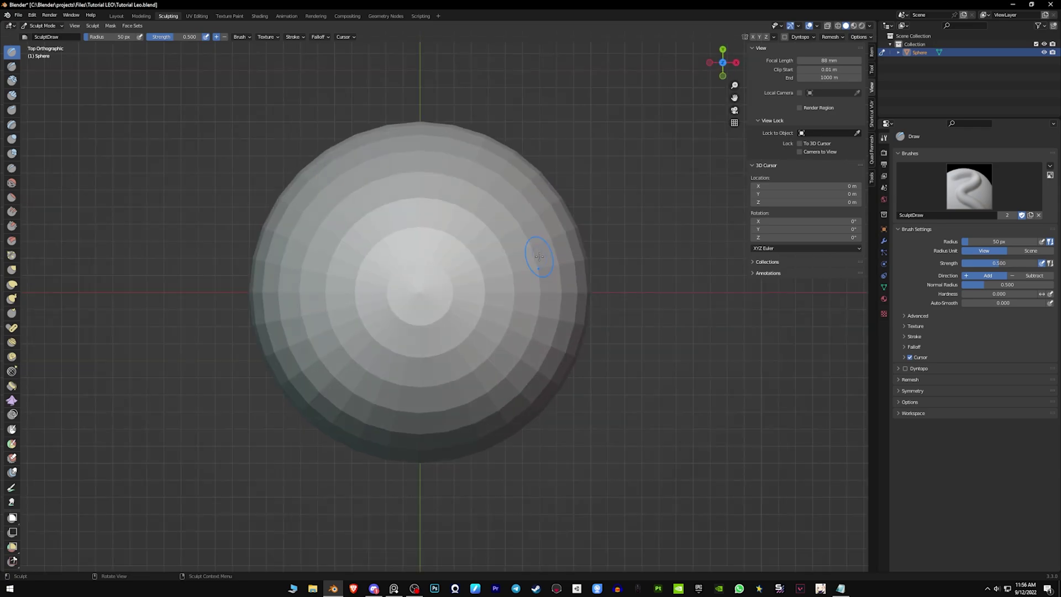
key("KP_1")
key("KP_3")
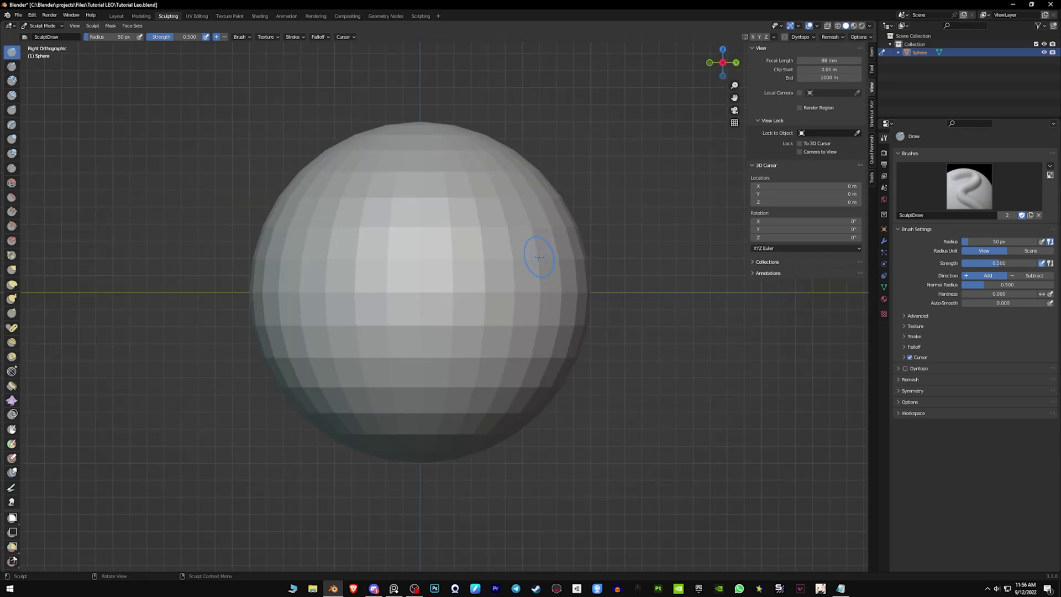
key("KP_7")
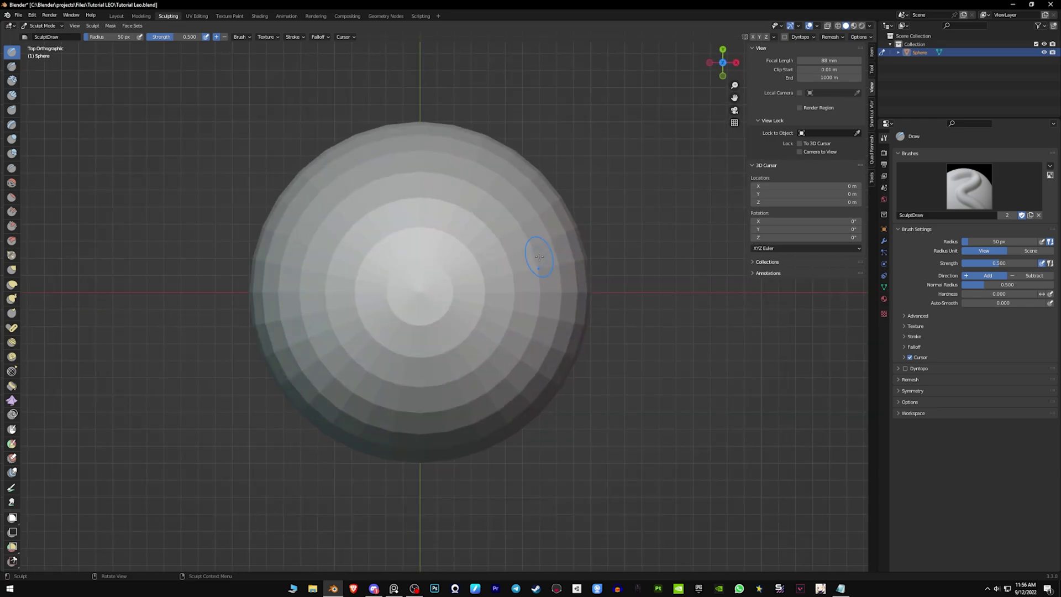
key("ctrl+KP_1")
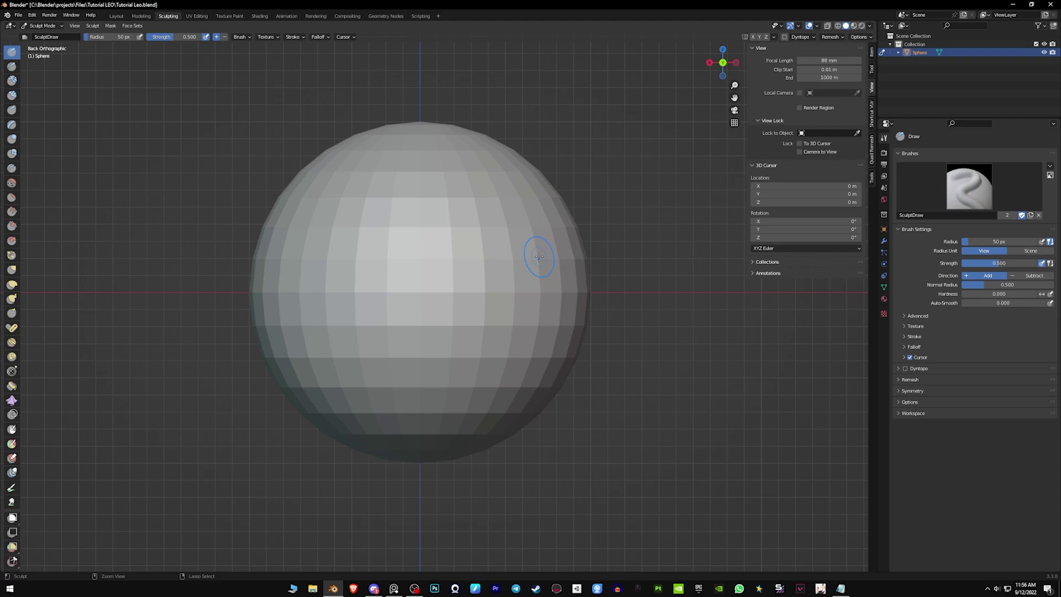
key("ctrl+KP_3")
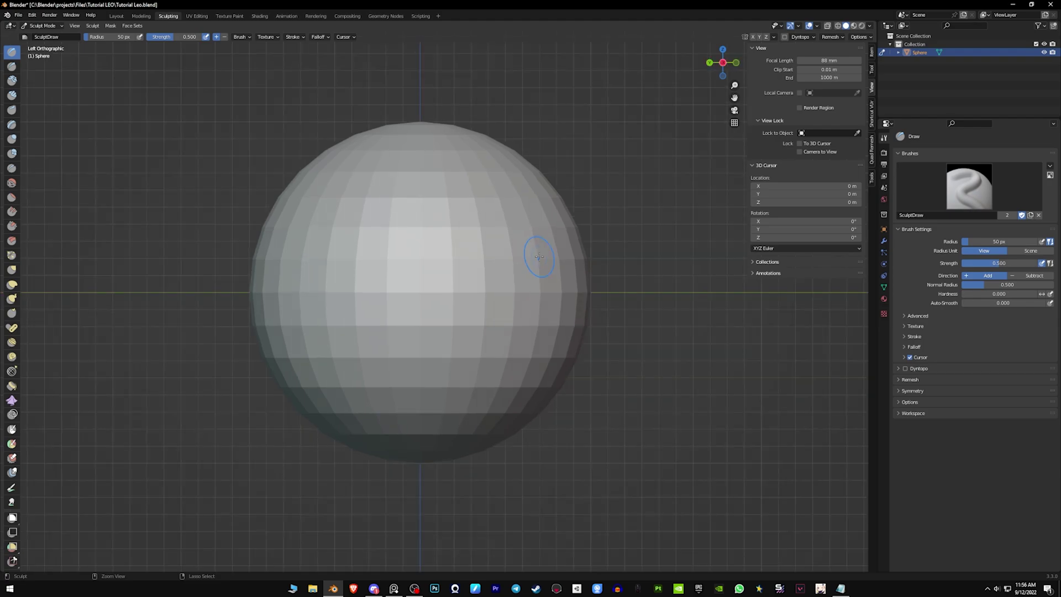
key("ctrl+KP_7")
middle_click_drag(539, 257, 498, 298)
Step: Return to Object Mode and replace the UV sphere with a monkey mesh
key("ctrl+Tab")
scroll(499, 298, "down", 3)
key("Delete")
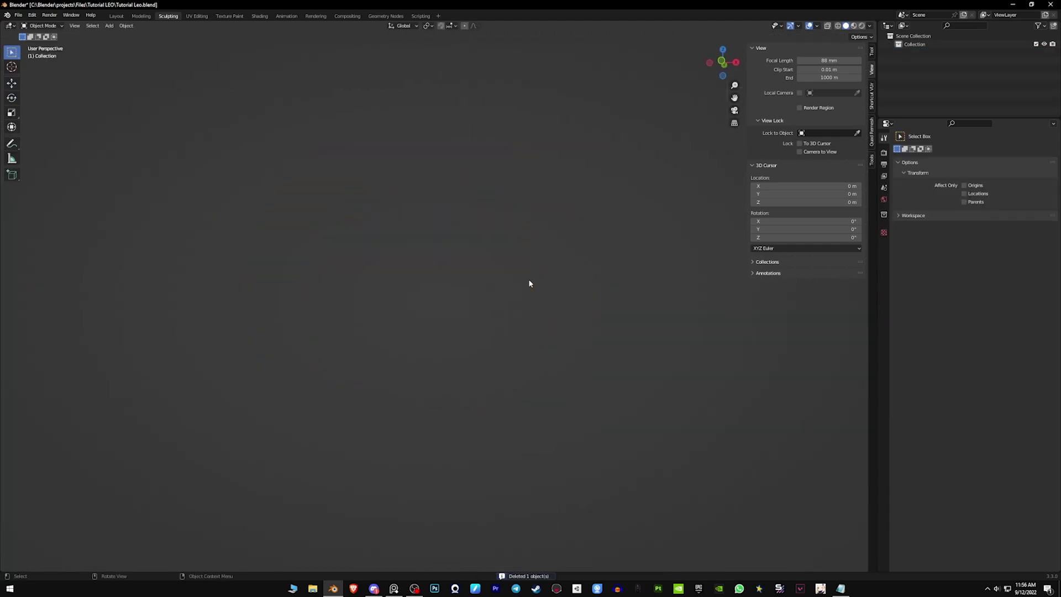
key("shift+a")
mouse_move(534, 257)
left_click(558, 330)
middle_click_drag(660, 306, 598, 290)
Step: Examine the monkey head from the front, right, top, back, left and bottom orthographic views
key("KP_1")
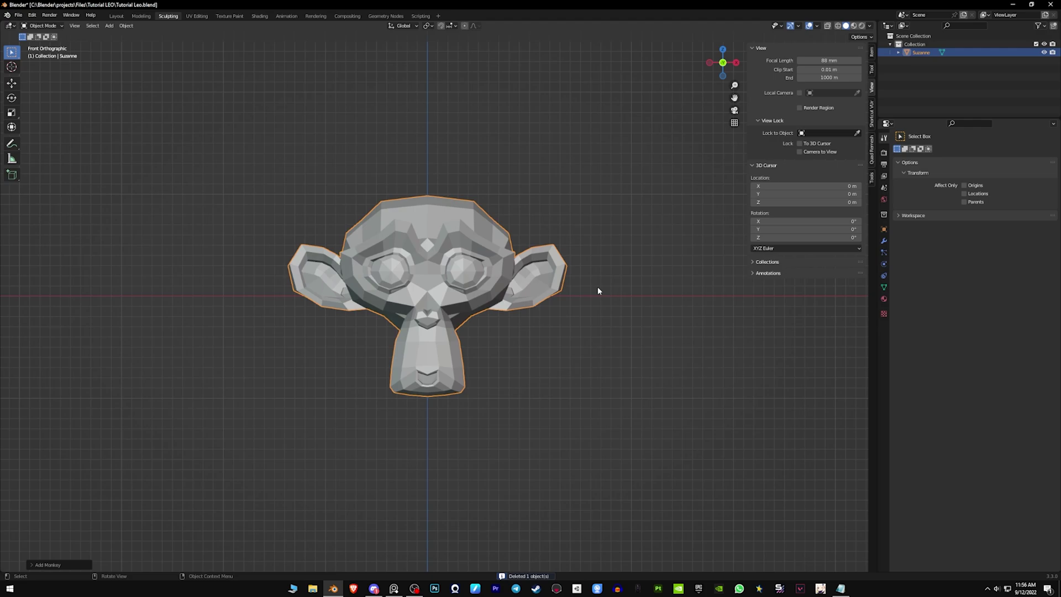
key("KP_3")
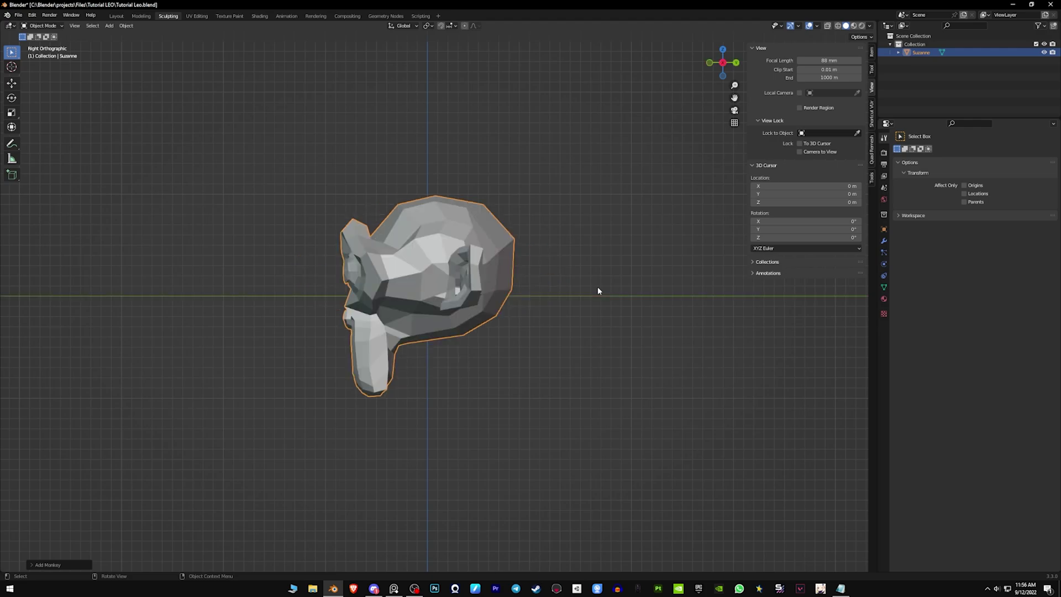
key("KP_7")
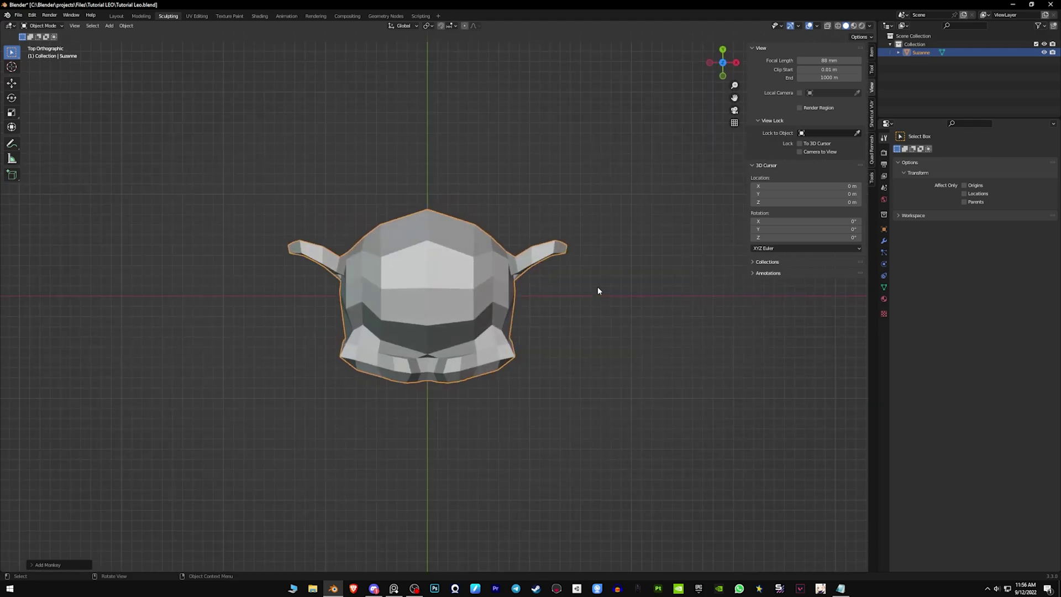
key("KP_1")
key("ctrl+KP_1")
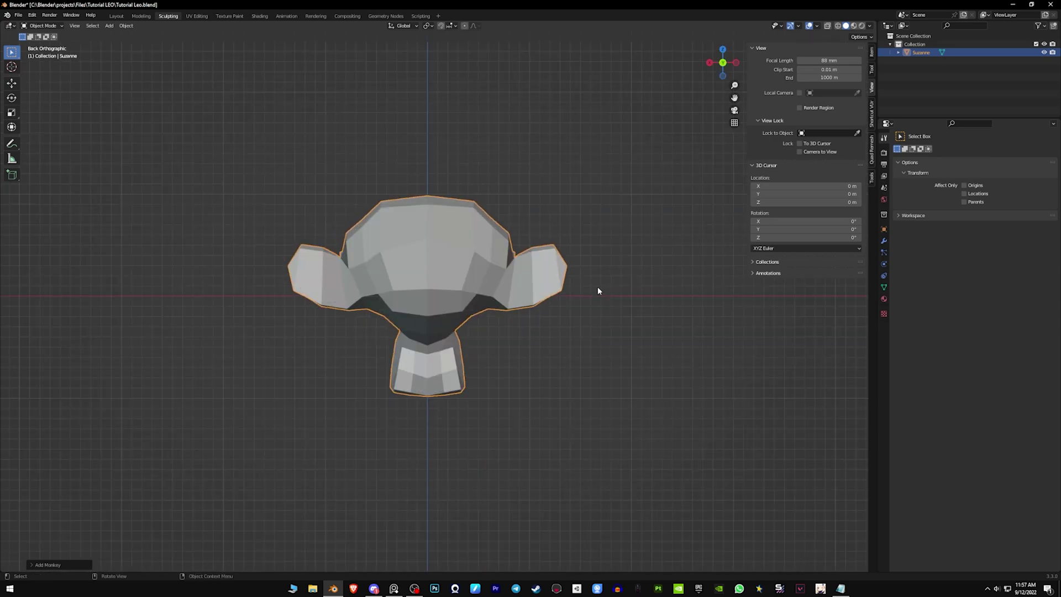
key("ctrl+KP_3")
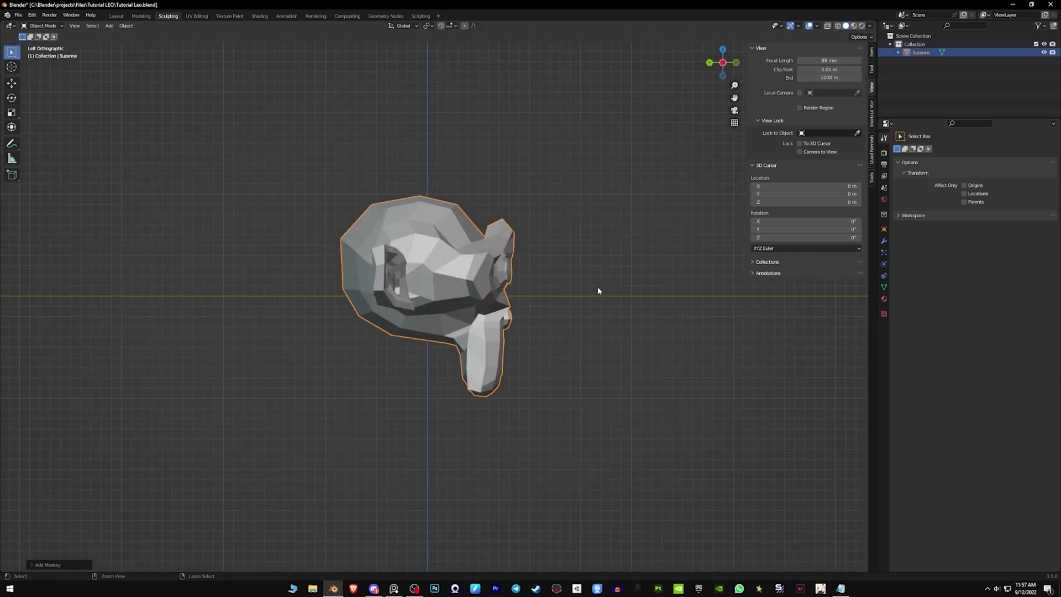
key("ctrl+KP_7")
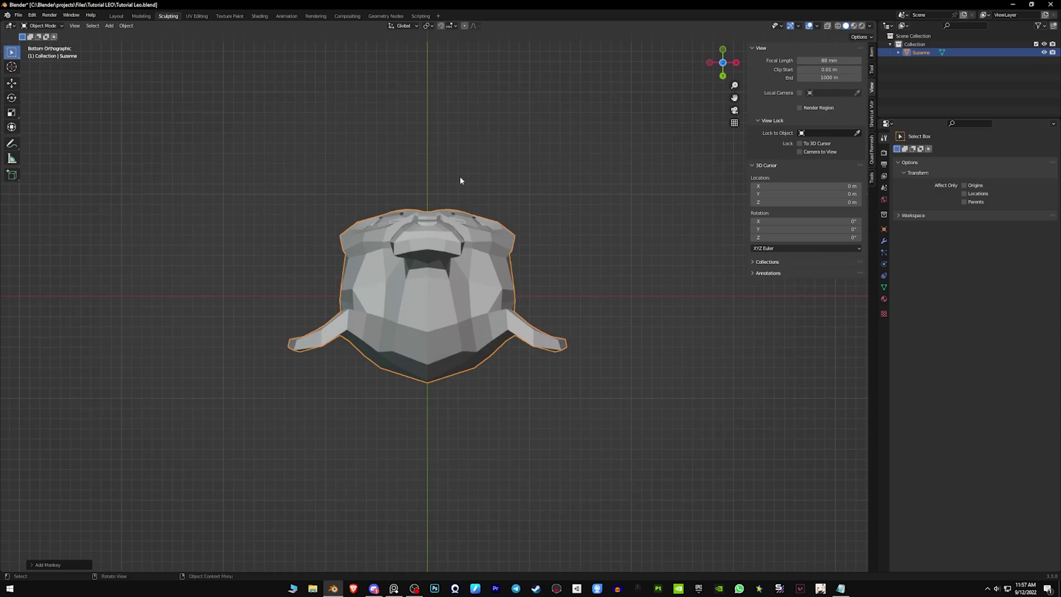
middle_click_drag(550, 182, 518, 231)
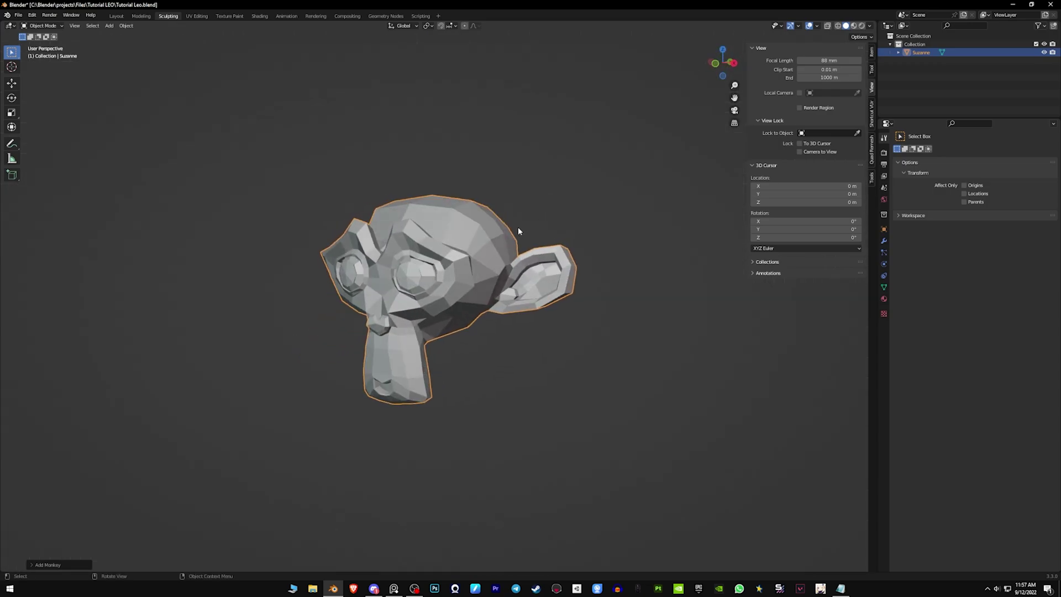
Step: Replace the monkey with a new UV sphere and switch it to Sculpt Mode
key("Delete")
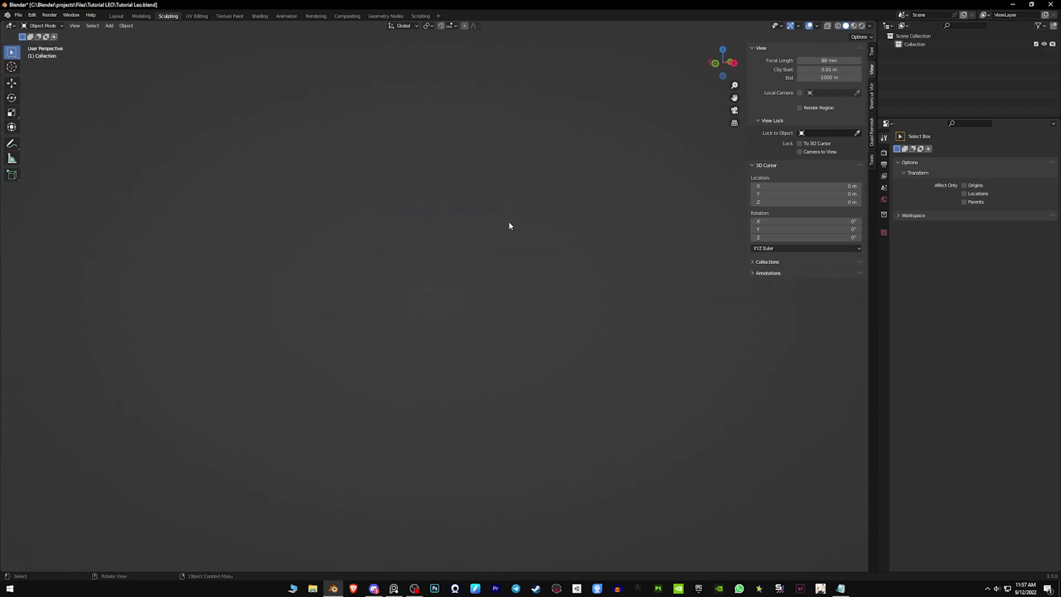
key("shift+a")
mouse_move(506, 220)
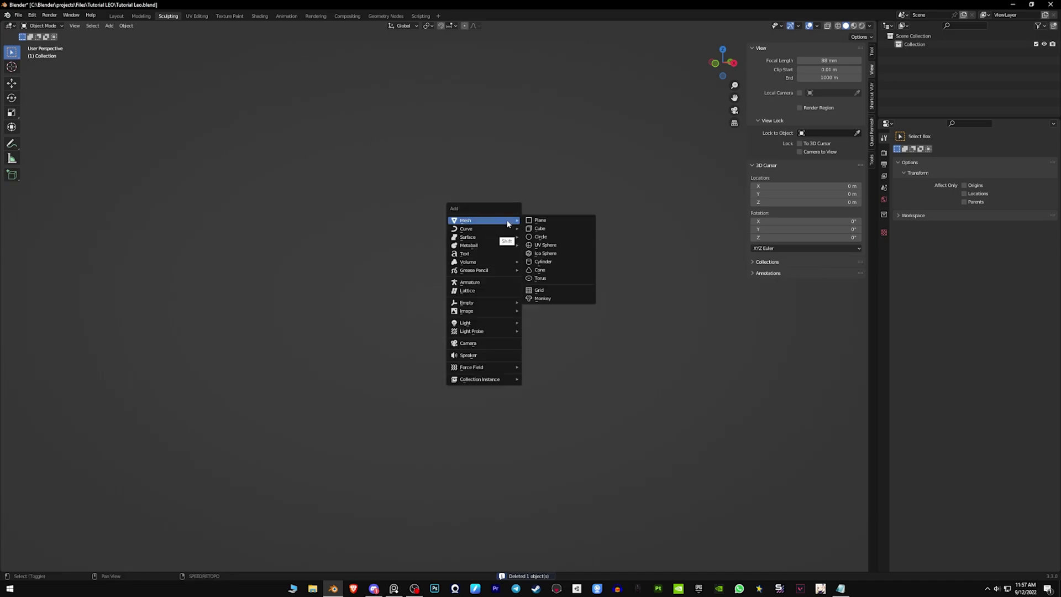
left_click(546, 246)
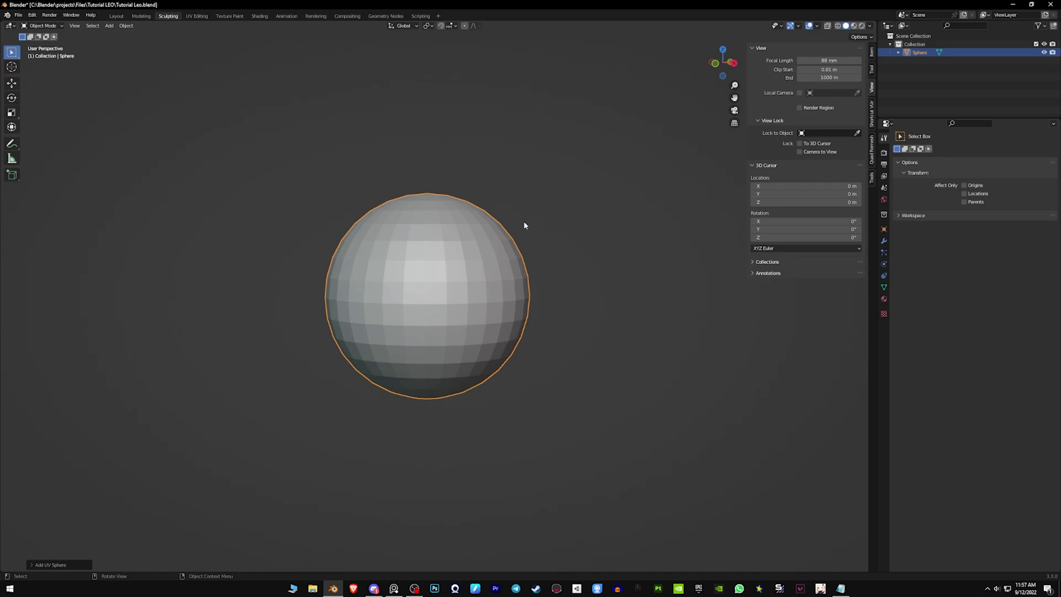
key("ctrl+Tab")
left_click(520, 258)
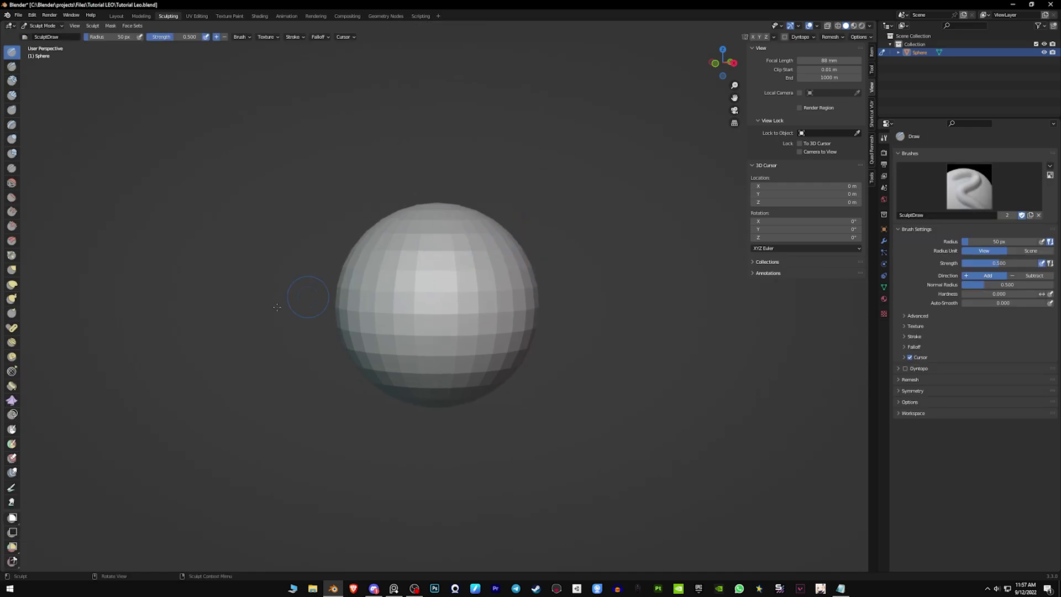
Step: Widen the sculpting tool shelf to two columns and enlarge its brush icons
left_click_drag(20, 352, 20, 352)
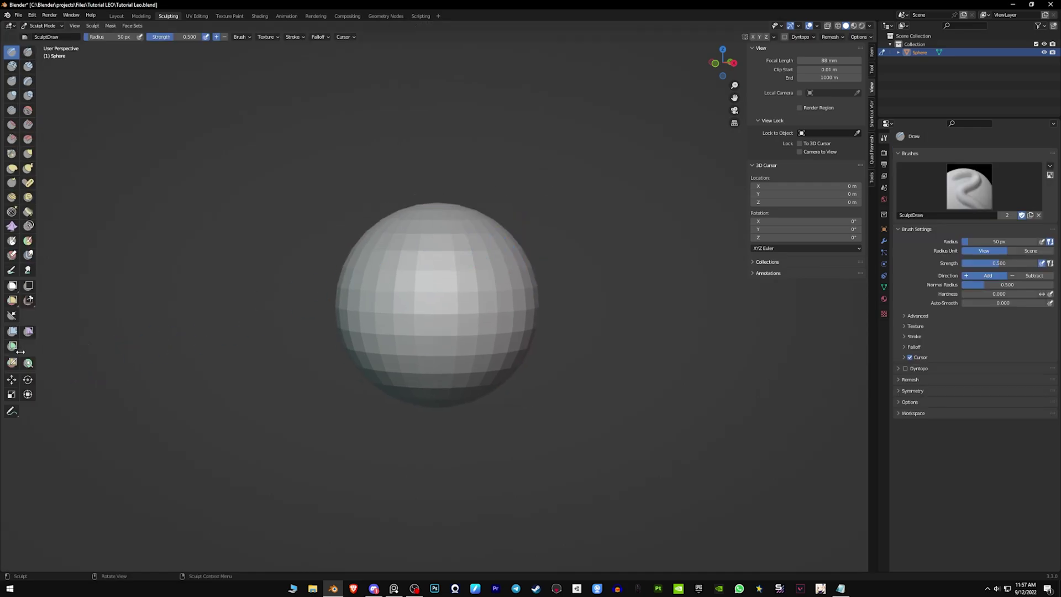
middle_click_drag(17, 381, 22, 352, "ctrl")
middle_click_drag(564, 253, 564, 230)
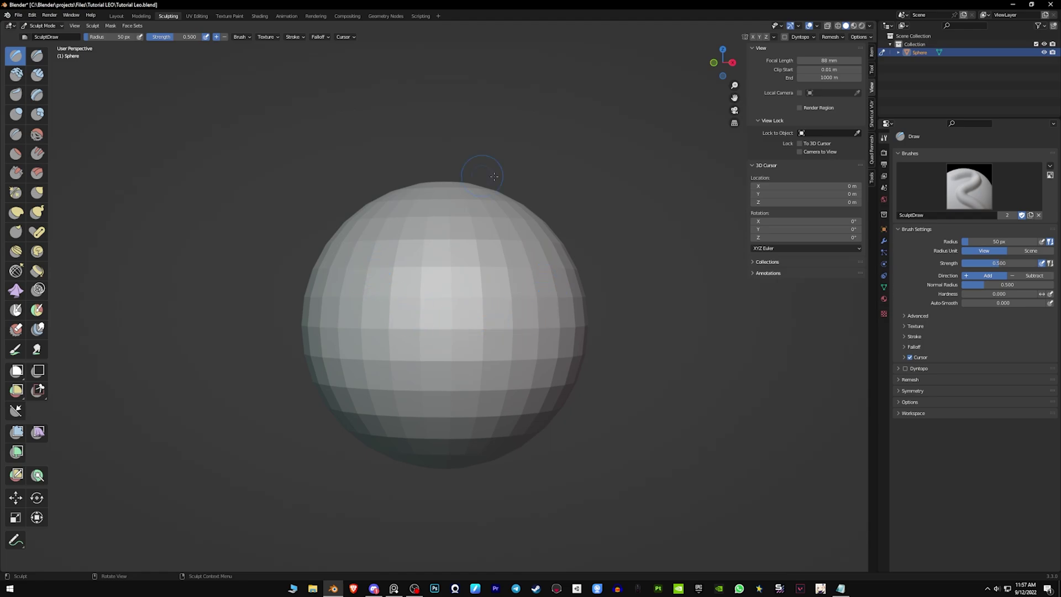
mouse_move(436, 355)
middle_mouse_down()
mouse_move(472, 309)
mouse_move(507, 357)
mouse_move(456, 317)
middle_mouse_up()
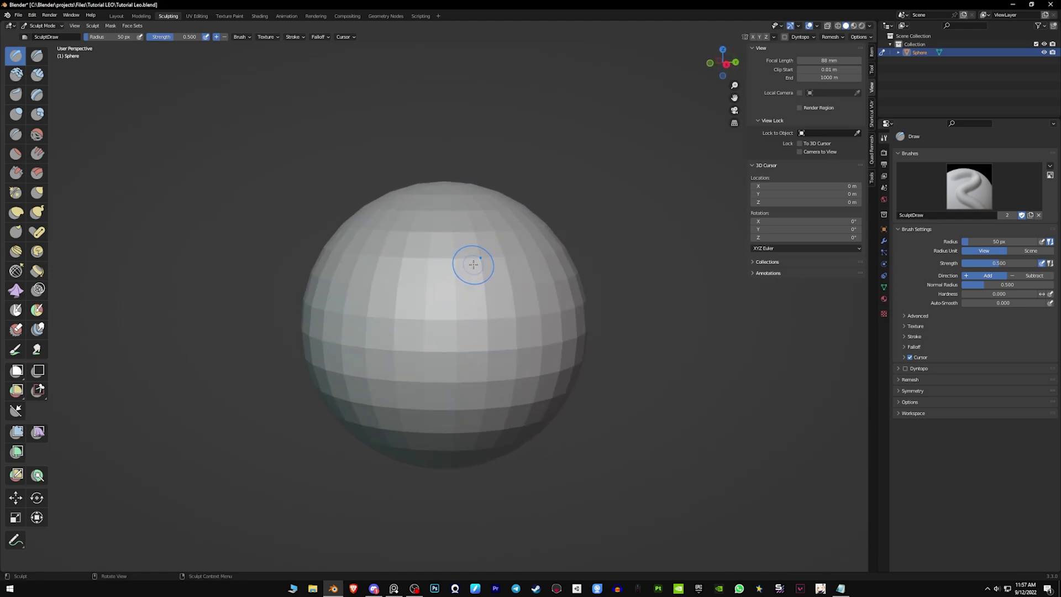
Step: Alternate between the Grab and Draw brushes, ending on Grab, and enlarge its radius to about 202 px
key("g")
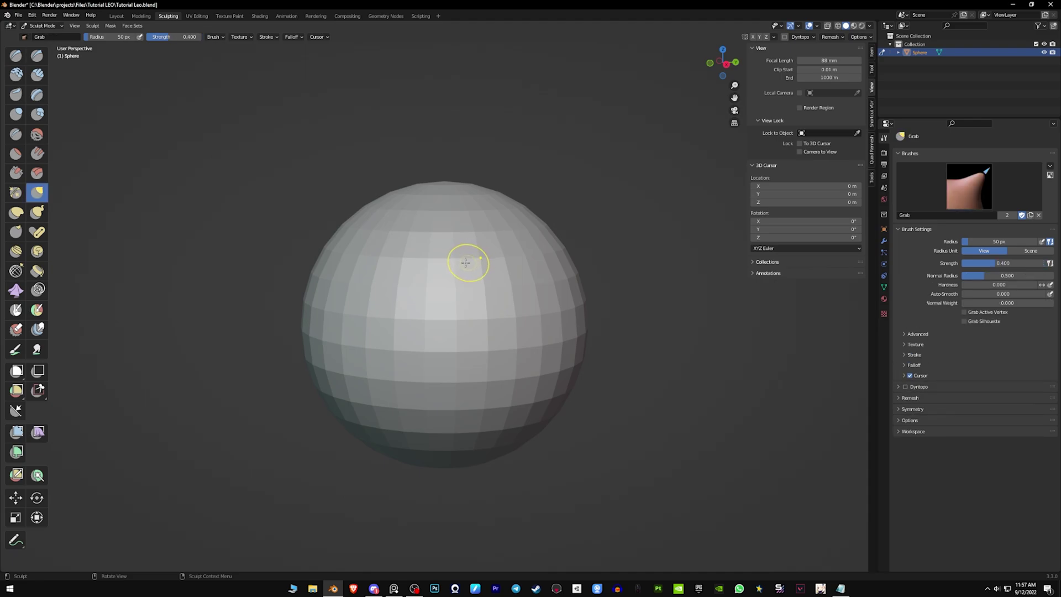
key("x")
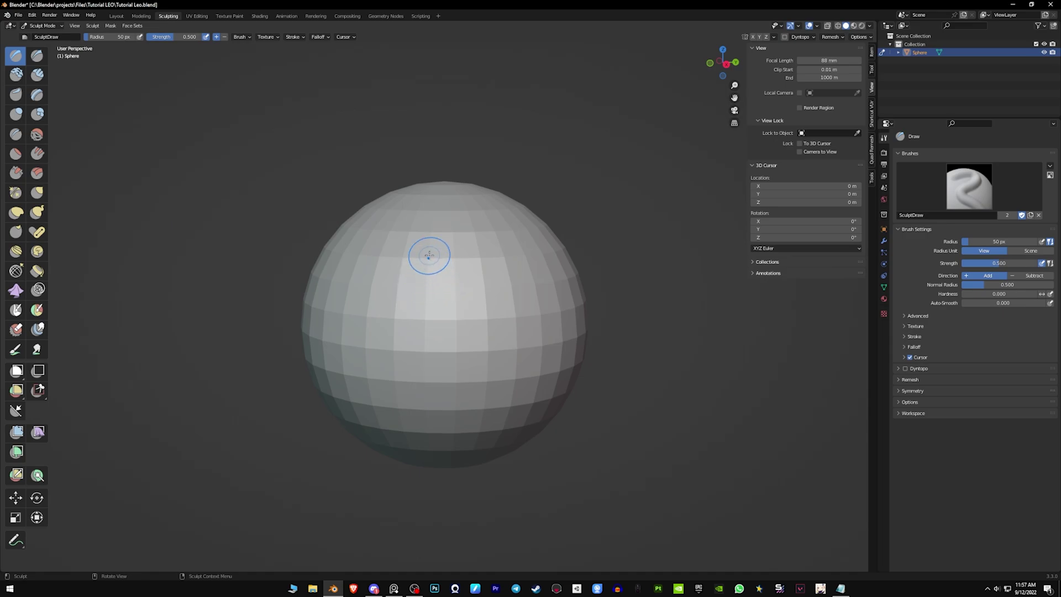
key("g")
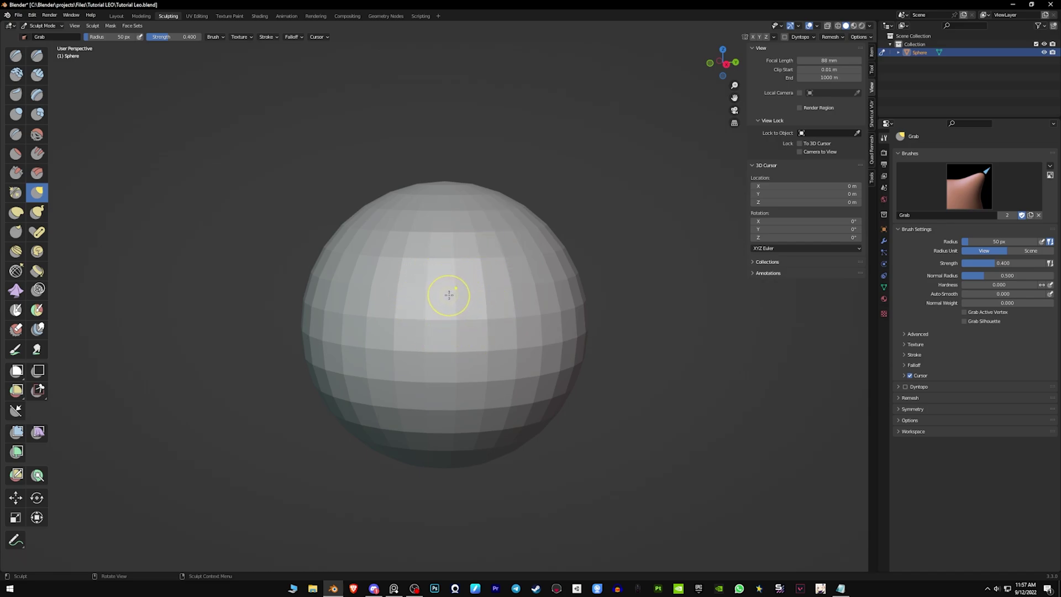
key("f")
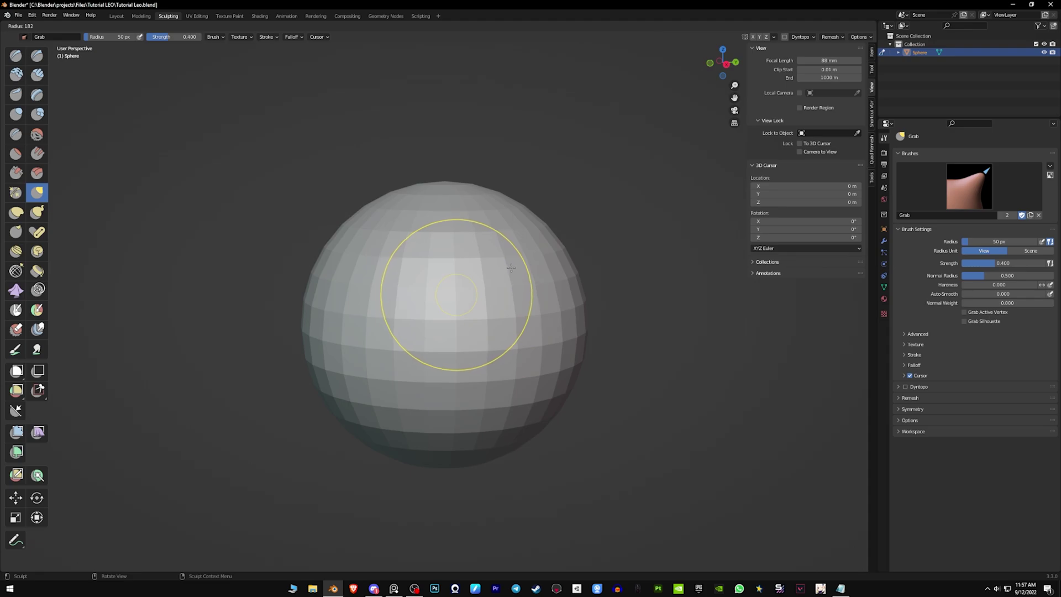
left_click(450, 308)
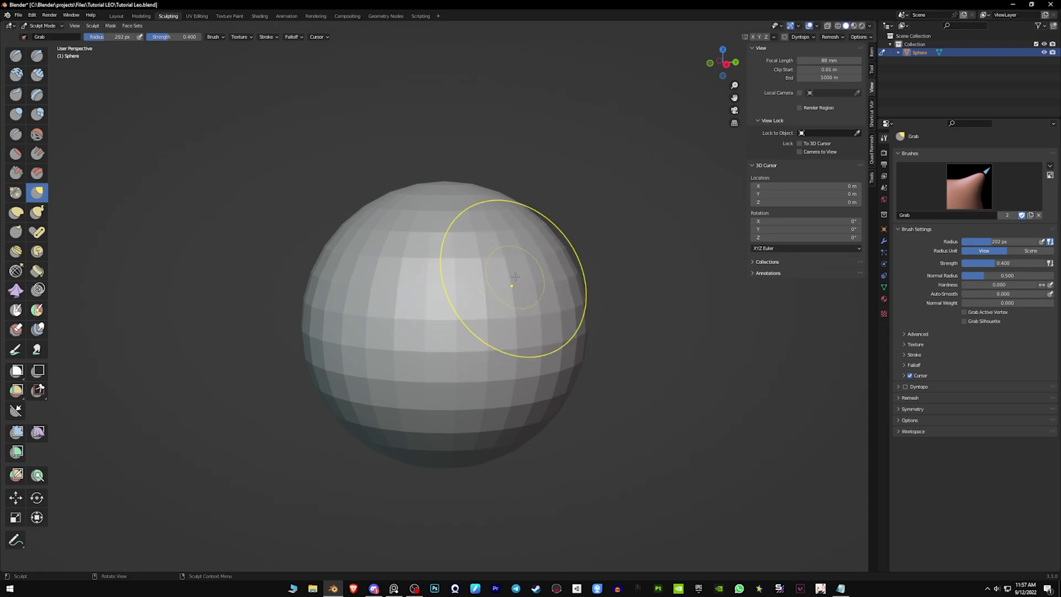
Step: Try adjusting the Grab brush's strength and enlarge its radius to about 327 px
key("shift+f")
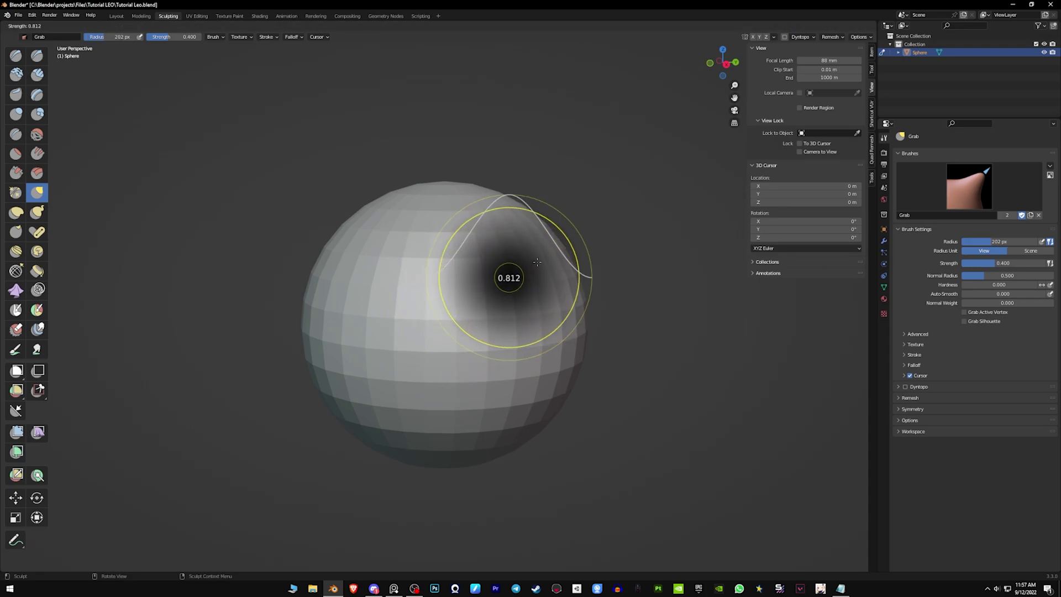
right_click(510, 271)
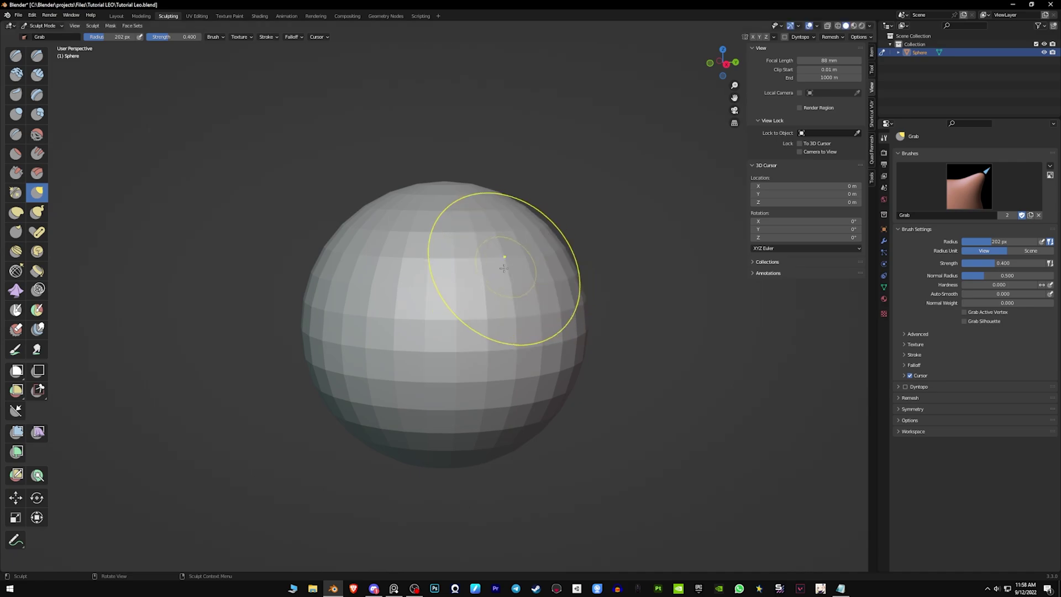
key("f")
left_click(521, 285)
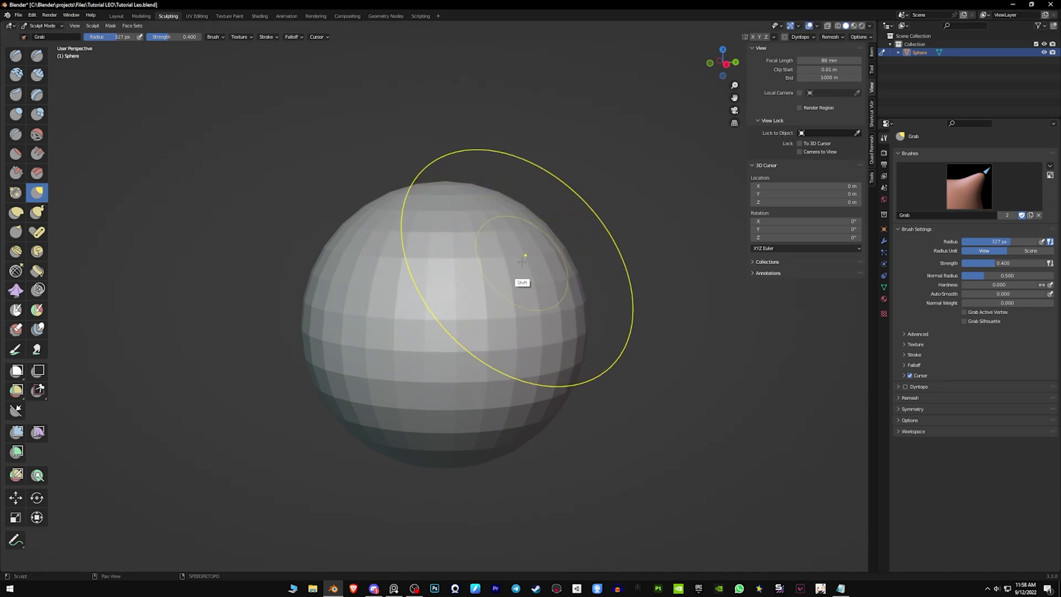
key("shift+f")
right_click(522, 268)
Step: Practise resizing the Grab brush through radii of about 500 px and 108 px, ending at about 240 px
key("f")
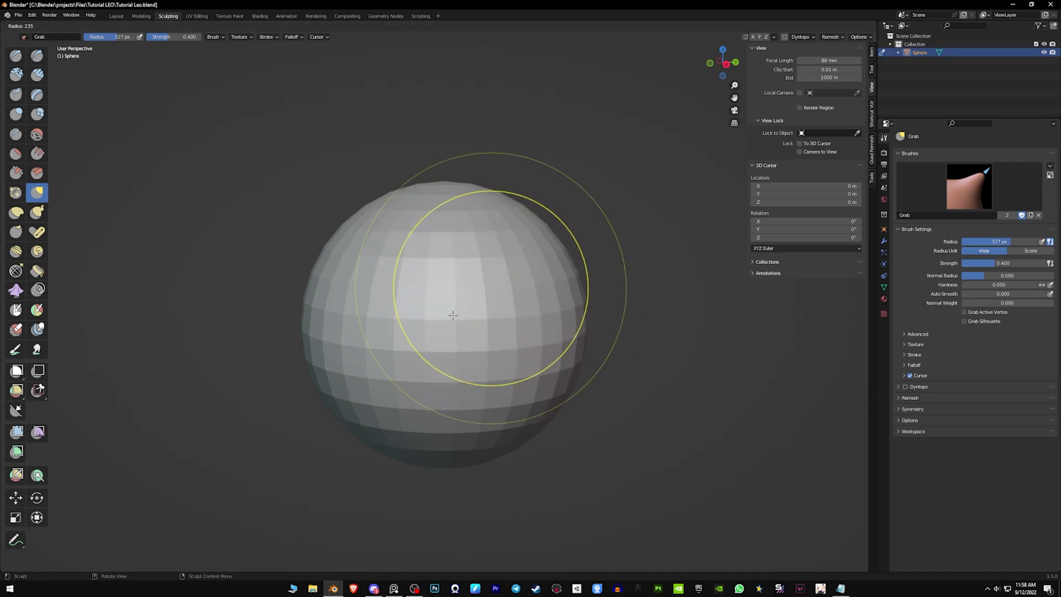
left_click(458, 313)
middle_click_drag(460, 311, 474, 289, "shift")
key("f")
left_click(442, 312)
key("f")
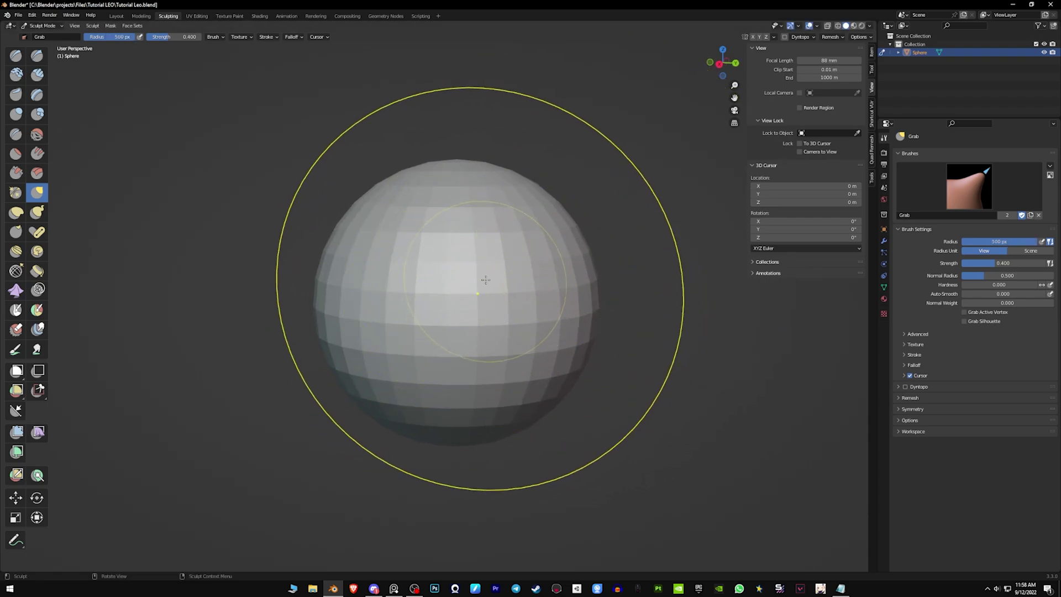
left_click(391, 331)
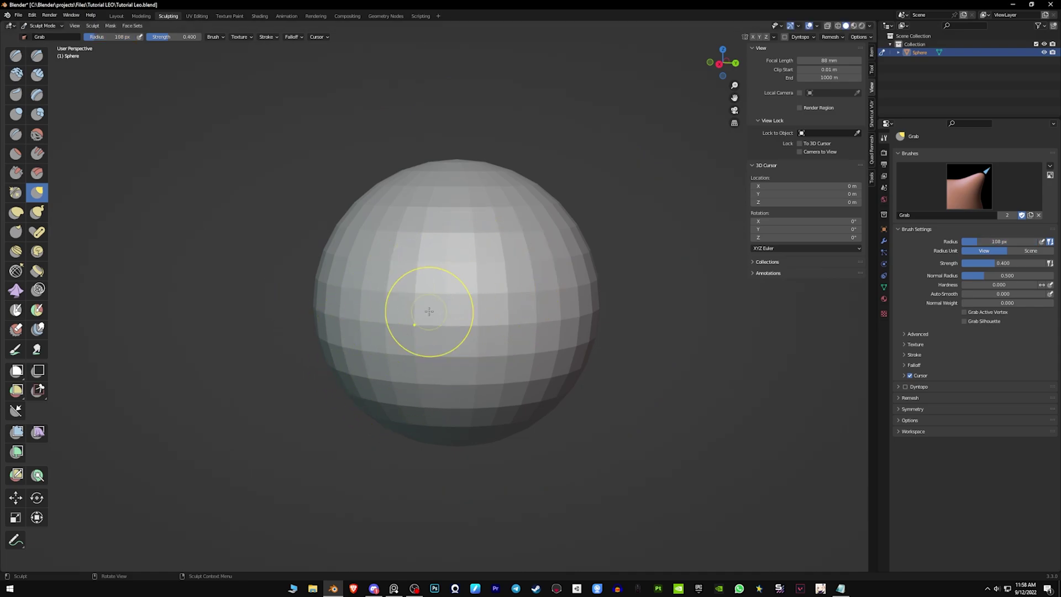
key("f")
left_click(488, 275)
middle_click_drag(489, 276, 514, 247, "shift")
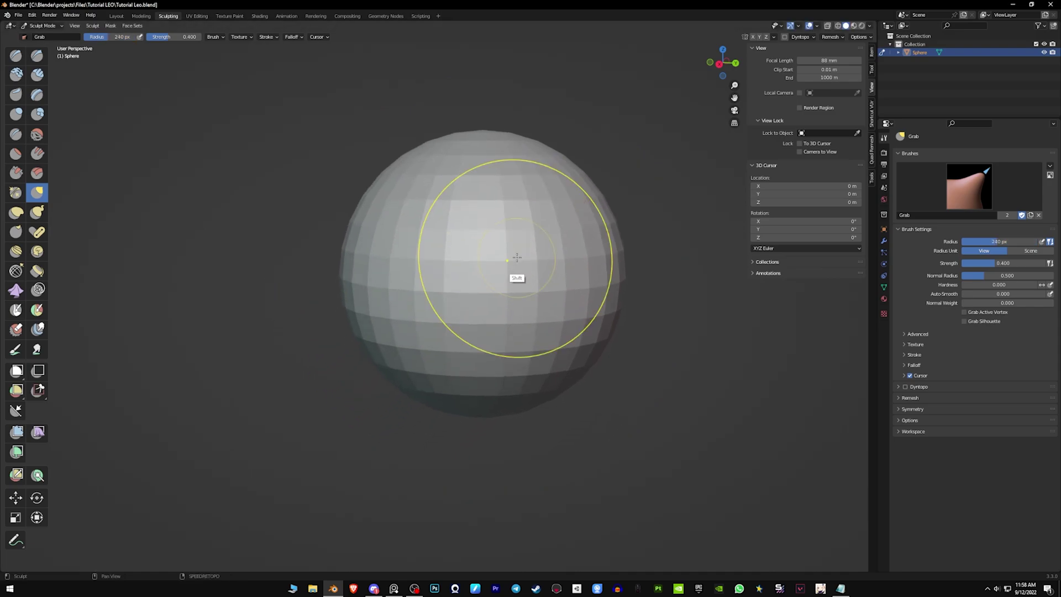
Step: Set the Grab brush radius to about 280 px in the right orthographic view and hide the viewport sidebar
key("KP_3")
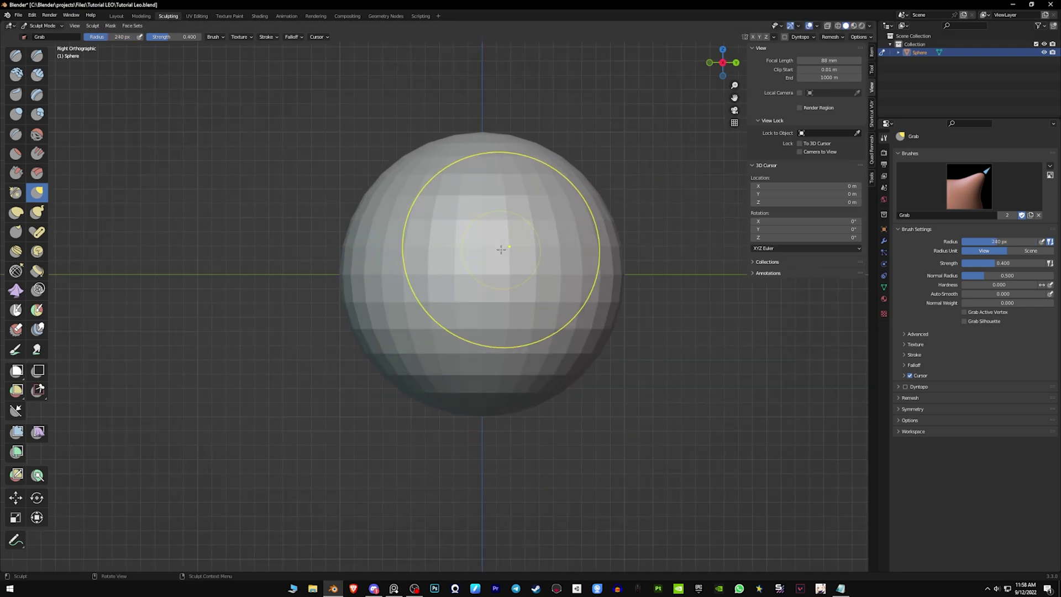
key("f")
left_click(362, 345)
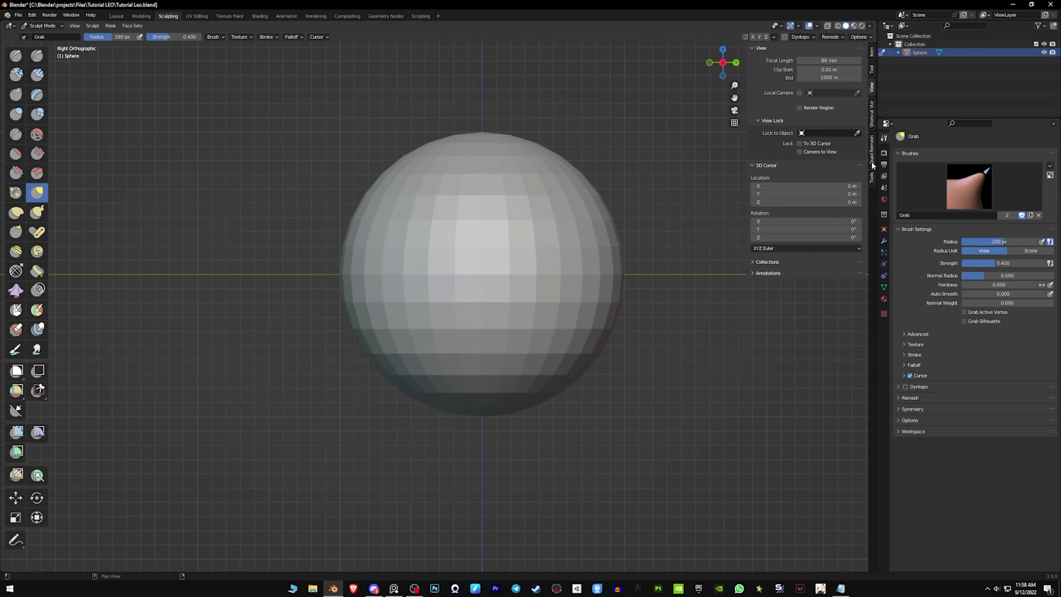
key("n")
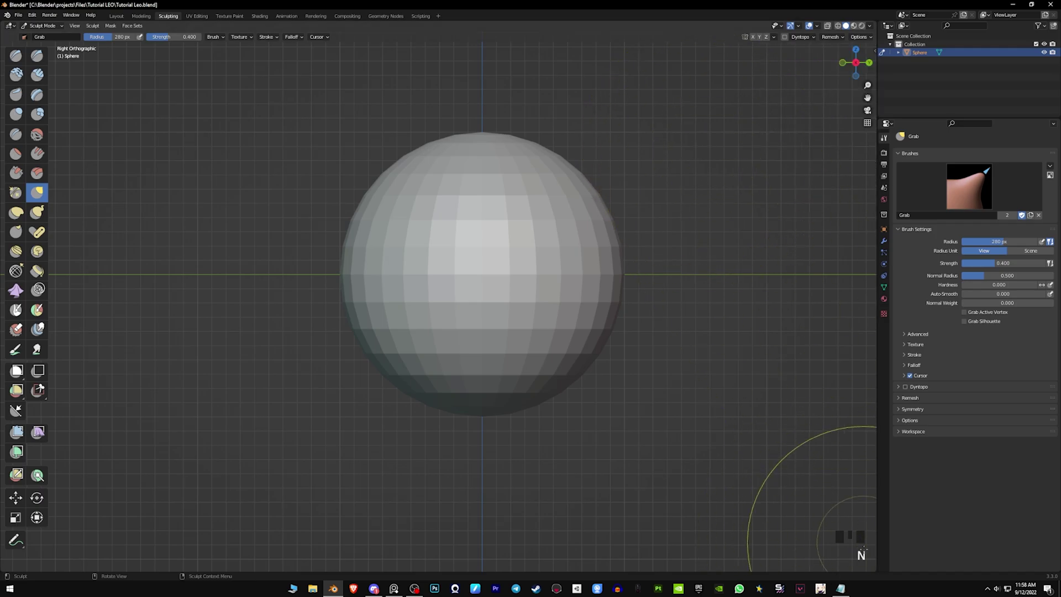
Step: Enlarge the Grab brush radius to about 351 px over the sphere in the right orthographic view
key("f")
left_click(420, 353)
mouse_move(382, 376)
middle_mouse_down("shift")
mouse_move(419, 339)
mouse_move(537, 332)
middle_mouse_up("shift")
key("KP_3")
middle_click_drag(447, 340, 509, 311, "shift")
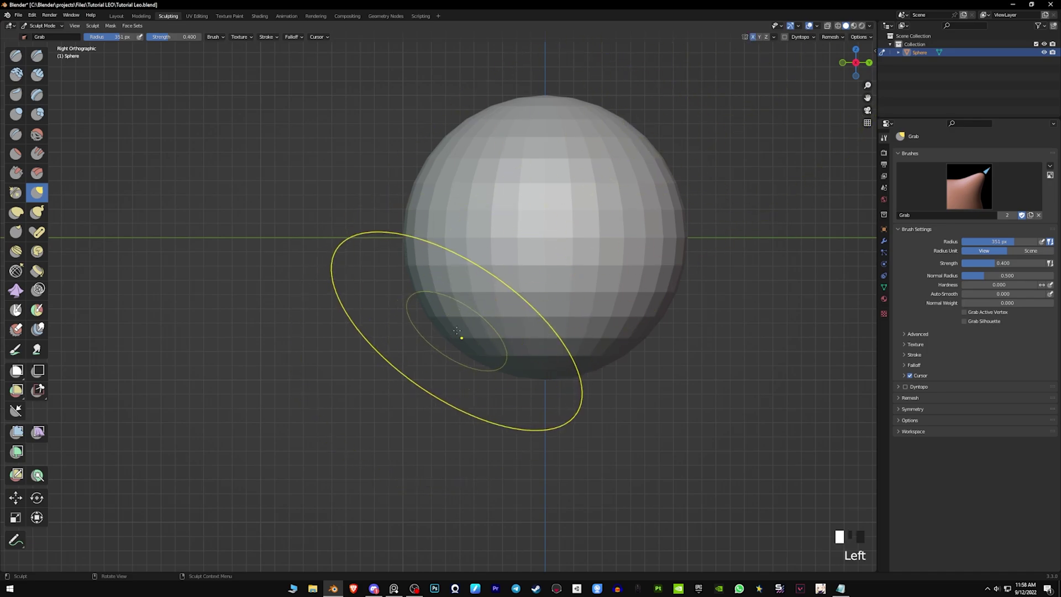
Step: Try pulling the sphere's lower sides down one at a time without X symmetry, and undo the strokes
middle_click_drag(585, 207, 640, 227)
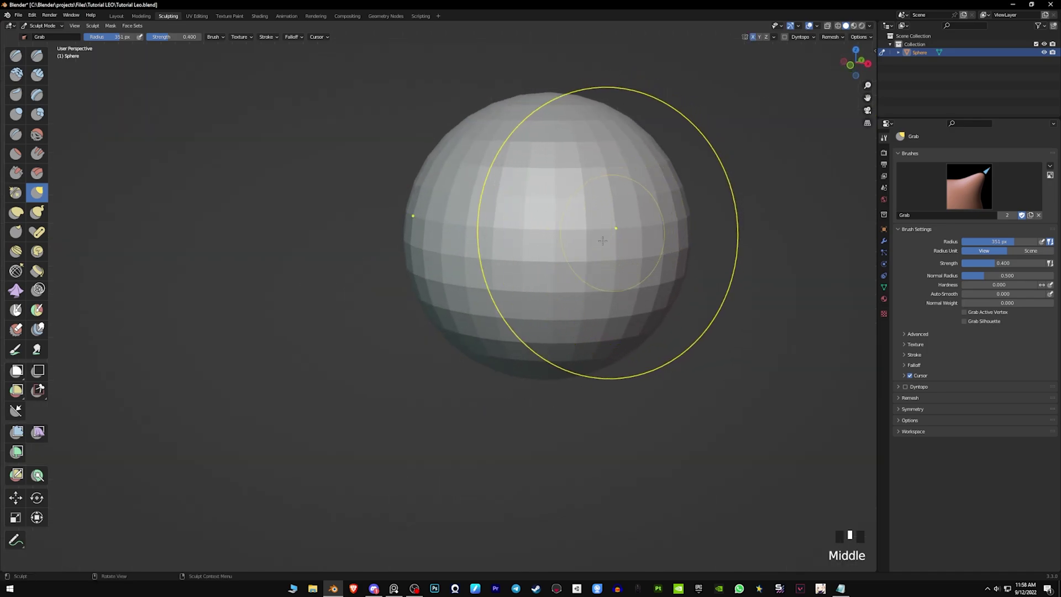
left_click(749, 38)
left_click(752, 38)
left_click_drag(621, 255, 593, 314)
left_click_drag(390, 337, 356, 417)
mouse_move(353, 425)
middle_mouse_down()
mouse_move(347, 408)
mouse_move(390, 367)
mouse_move(608, 319)
middle_mouse_up()
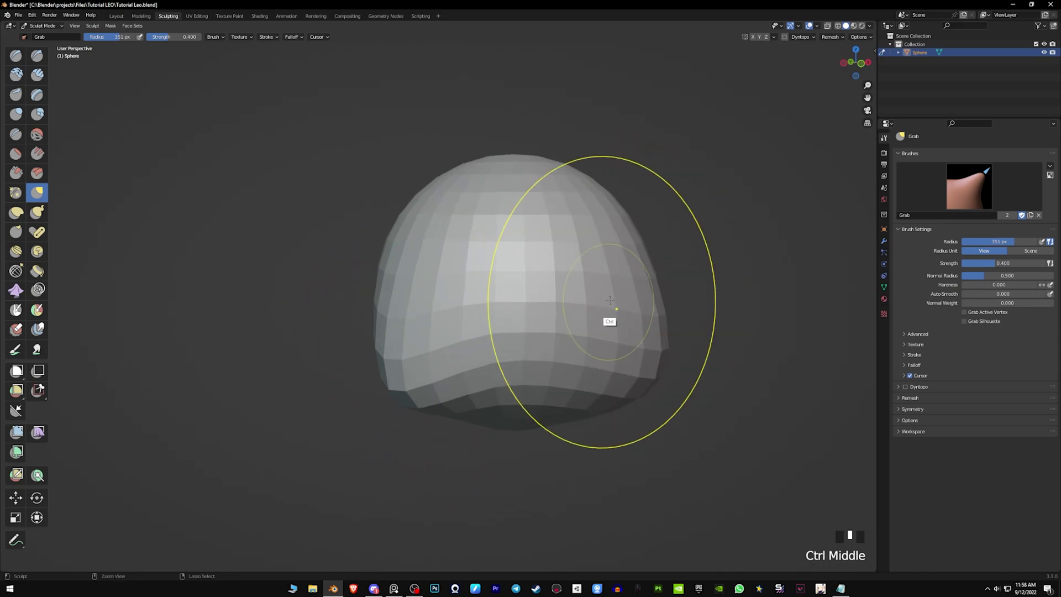
key("ctrl+z")
key("ctrl+z")
key("ctrl+z")
Step: Turn on X symmetry and try a mirrored Grab stroke on the side of the sphere
left_click(753, 37)
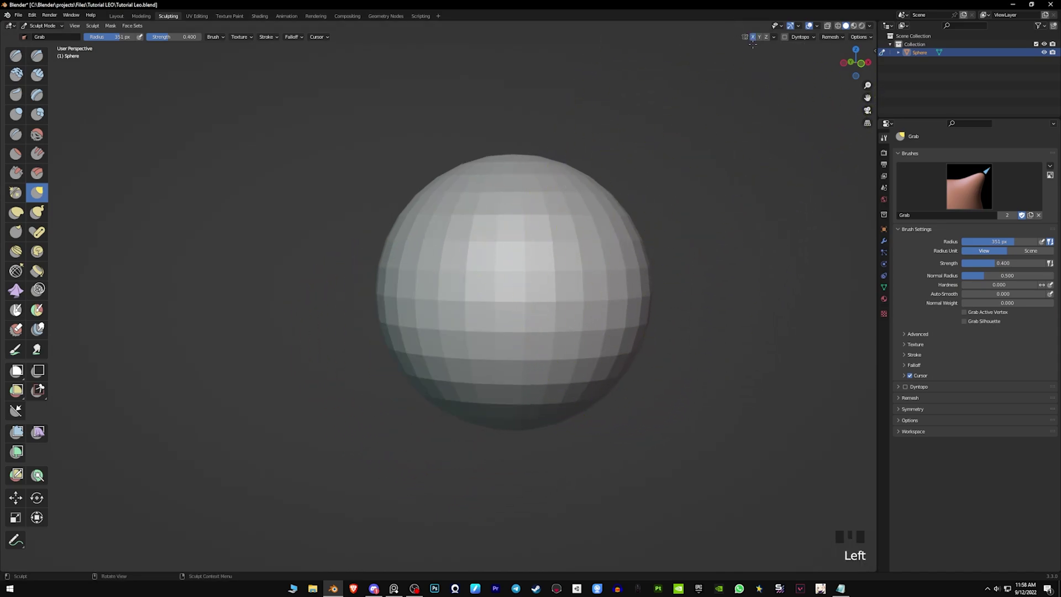
left_click_drag(623, 332, 801, 439)
mouse_move(801, 439)
middle_mouse_down()
mouse_move(635, 376)
mouse_move(520, 314)
mouse_move(641, 326)
mouse_move(634, 301)
middle_mouse_up()
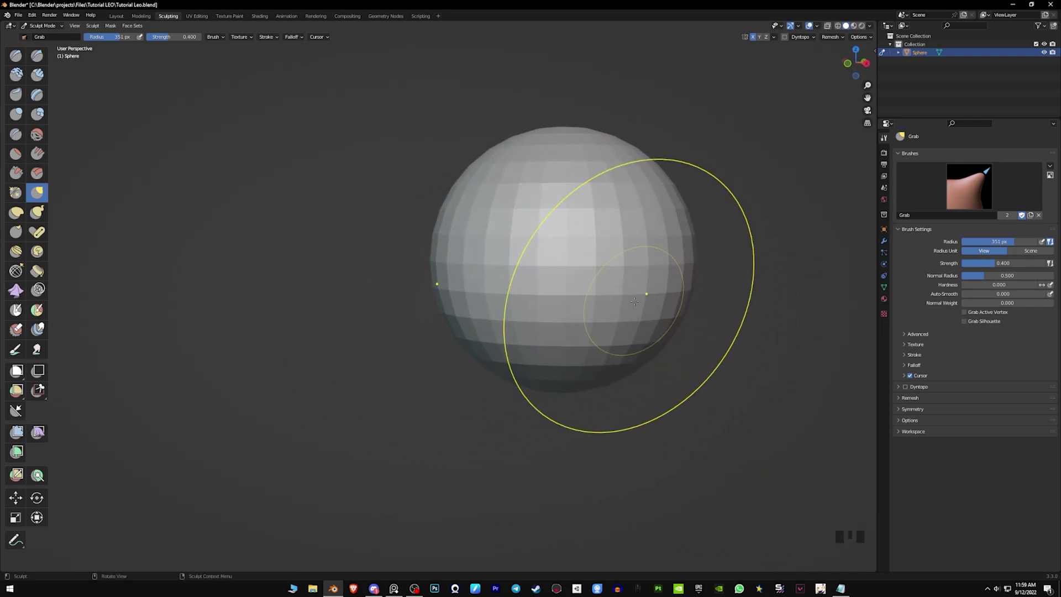
Step: Pull the sphere's lower front outward in the right orthographic view with a Grab radius of about 306 px
key("KP_3")
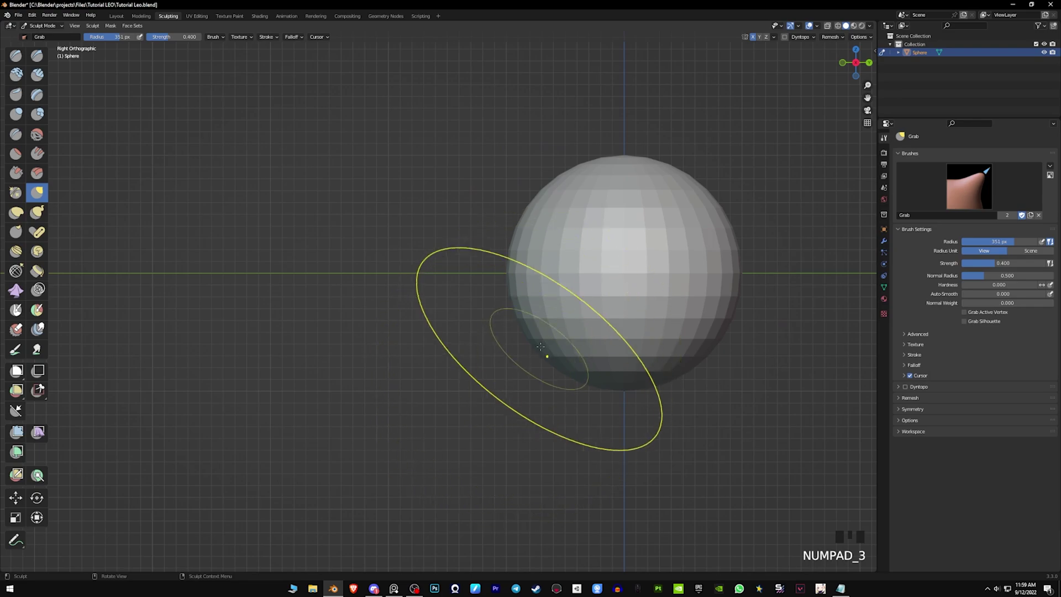
key("f")
left_click(502, 353)
middle_click_drag(529, 357, 509, 352, "shift")
key("f")
left_click(647, 343)
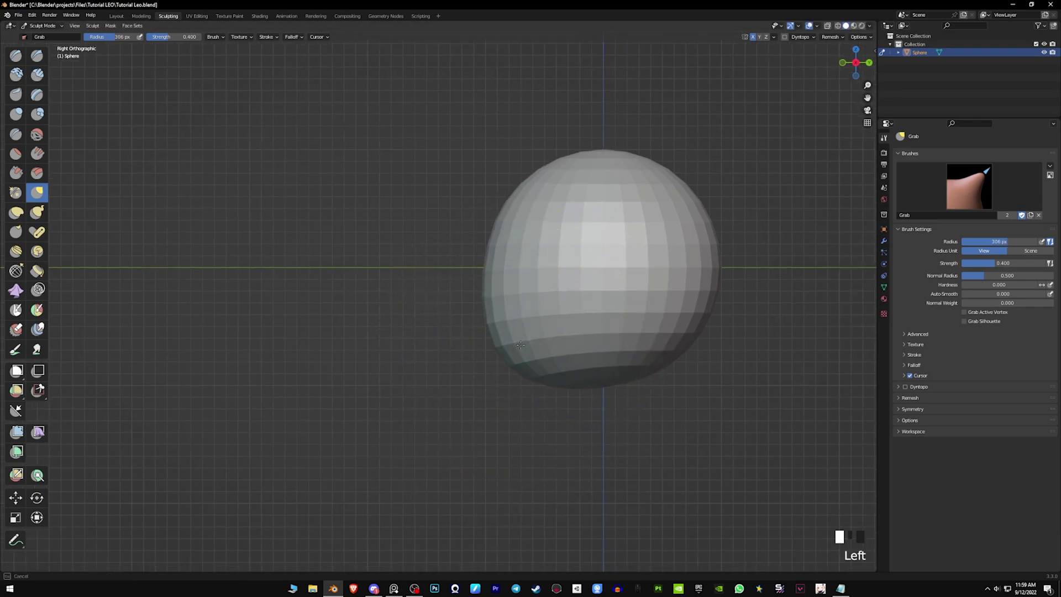
Step: Resize the Grab brush and nudge the lower sides of the head inward with short mirrored strokes
key("f")
left_click(497, 367)
mouse_move(548, 382)
middle_mouse_down()
mouse_move(635, 370)
mouse_move(644, 357)
middle_mouse_up()
key("f")
left_click(767, 368)
left_click_drag(644, 356, 640, 355)
middle_click_drag(639, 355, 651, 354)
left_click_drag(654, 353, 649, 355)
left_click_drag(653, 355, 651, 357)
mouse_move(651, 357)
middle_mouse_down("shift")
mouse_move(655, 331)
mouse_move(614, 302)
mouse_move(588, 319)
mouse_move(630, 305)
middle_mouse_up("shift")
middle_click_drag(603, 343, 595, 300)
Step: Pull the upper back of the head outward in the right view, using Grab radii of about 315 px and 239 px
key("f")
left_click(564, 338)
left_click(564, 338)
mouse_move(564, 337)
middle_mouse_down()
mouse_move(569, 359)
mouse_move(611, 332)
mouse_move(593, 307)
mouse_move(526, 284)
middle_mouse_up()
key("KP_3")
key("f")
left_click(728, 258)
left_click_drag(555, 260, 572, 255)
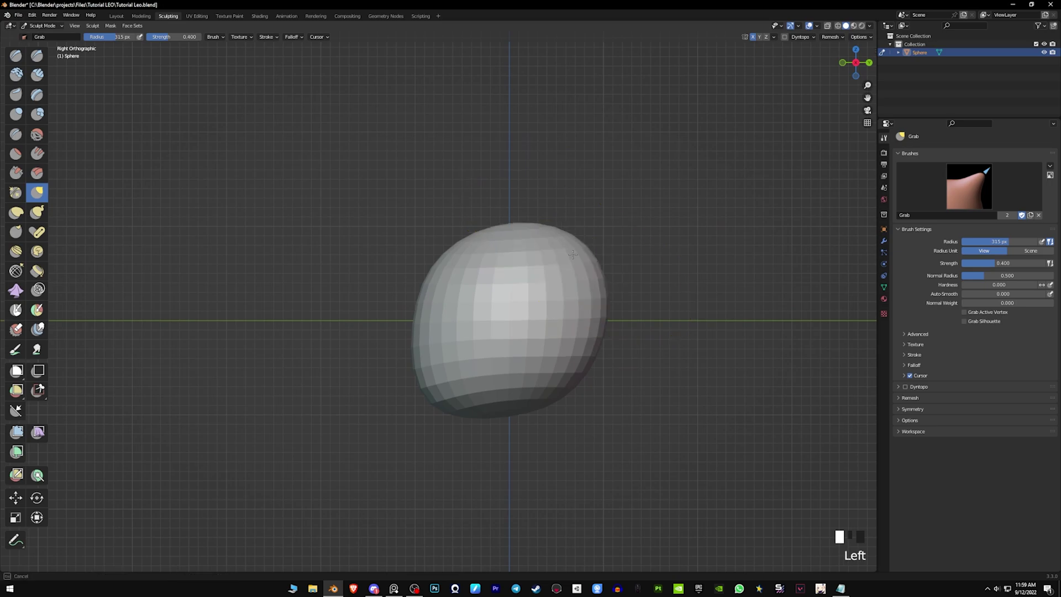
key("f")
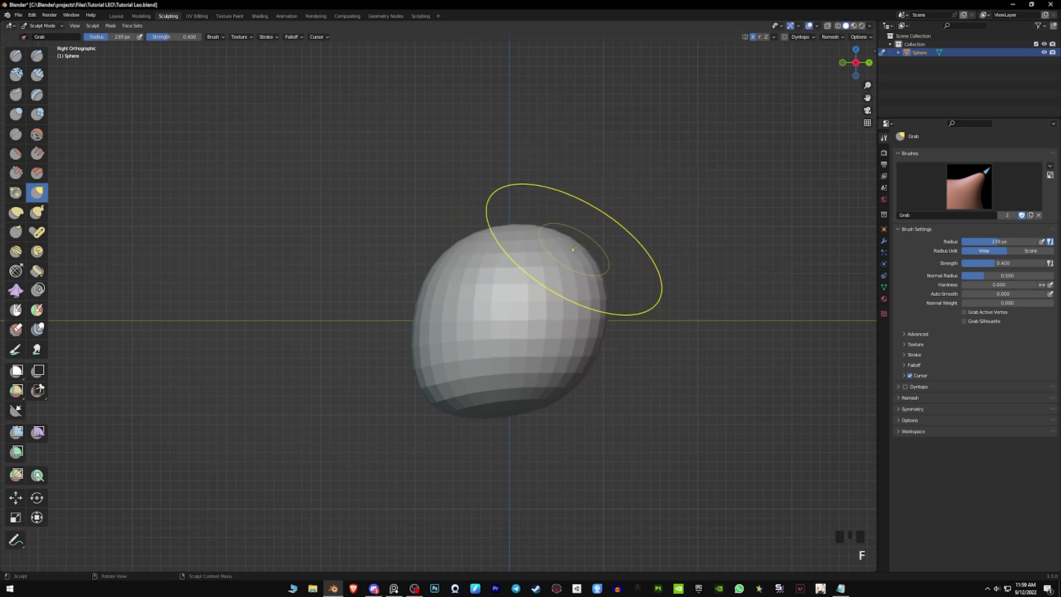
left_click_drag(544, 238, 573, 230)
Step: Refine the upper sides and back of the head from above with a Grab radius of about 280 px
middle_click_drag(577, 227, 655, 315)
key("f")
left_click(749, 244)
mouse_move(592, 277)
middle_mouse_down()
mouse_move(655, 251)
mouse_move(582, 251)
mouse_move(581, 265)
middle_mouse_up()
left_click_drag(582, 268, 585, 257)
left_click(577, 252)
left_click(577, 253)
left_click(577, 254)
middle_click_drag(578, 255, 579, 264)
left_click_drag(579, 264, 576, 258)
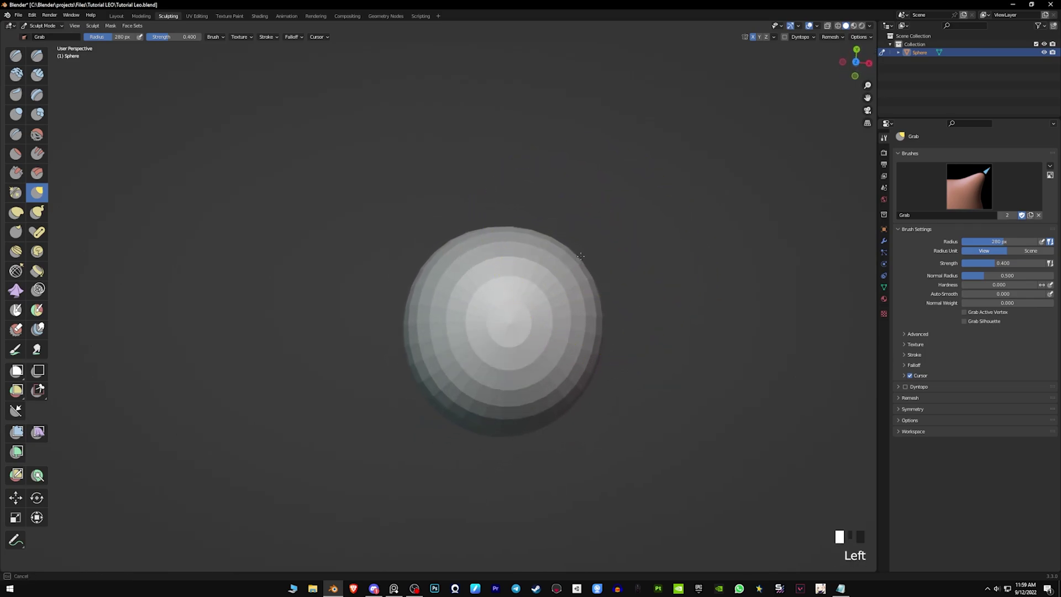
mouse_move(586, 278)
middle_mouse_down()
mouse_move(608, 264)
mouse_move(608, 297)
mouse_move(597, 293)
middle_mouse_up()
middle_click_drag(597, 292, 585, 319)
Step: Push the front of the head inward from the top, starting with a Grab radius of about 318 px
mouse_move(566, 276)
middle_mouse_down("shift")
mouse_move(577, 294)
mouse_move(559, 298)
middle_mouse_up("shift")
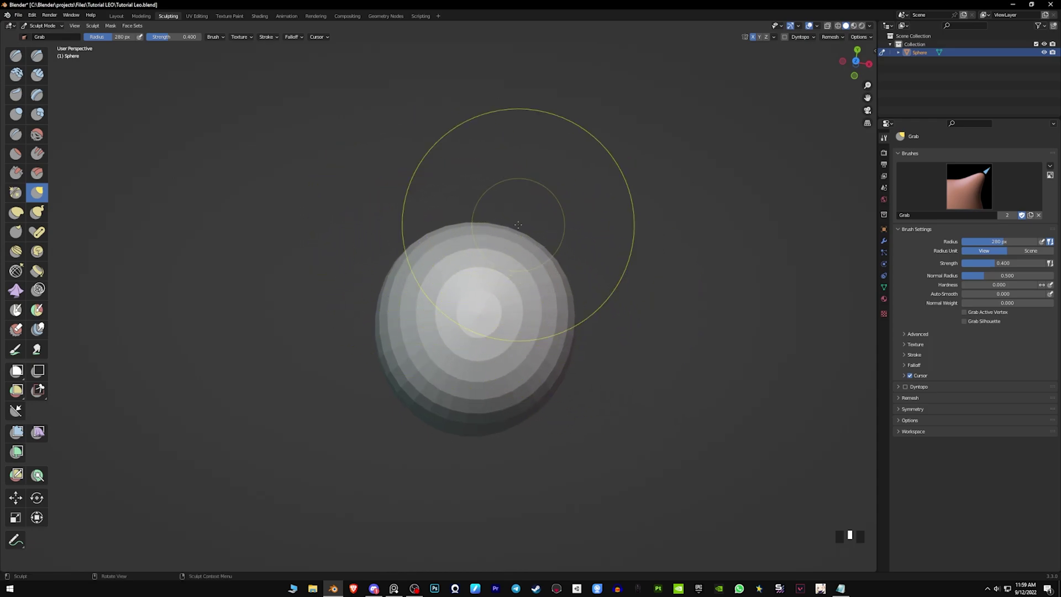
key("f")
left_click(531, 398)
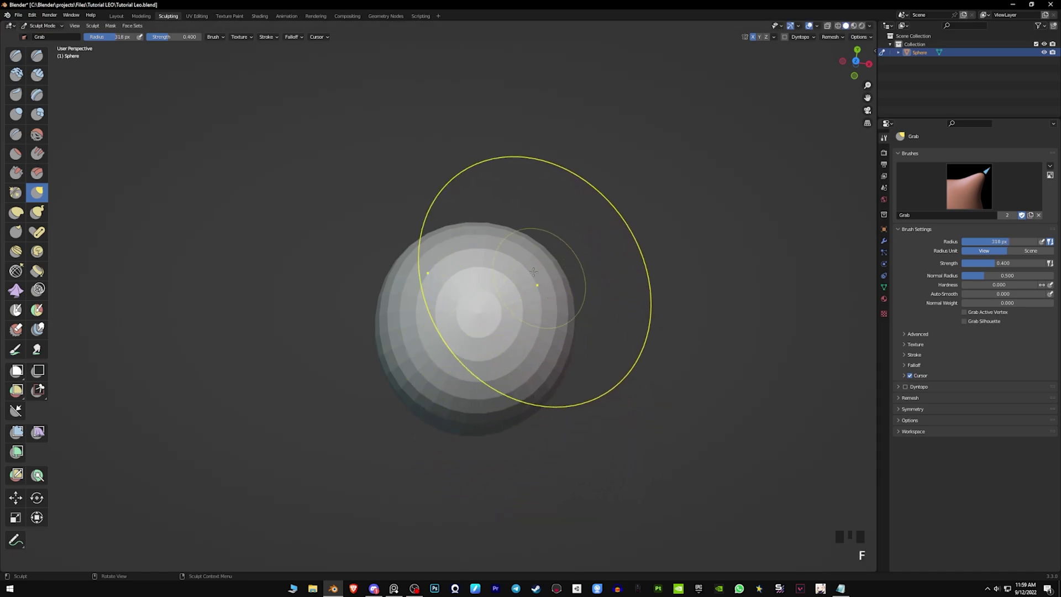
left_click_drag(531, 410, 532, 411)
left_click(532, 411)
left_click(532, 411)
middle_click_drag(532, 411, 530, 394)
key("f")
left_click_drag(530, 442, 528, 415)
left_click(529, 418)
Step: Push the upper front of the head back from the side with a Grab radius of about 249 px
middle_click_drag(529, 418, 414, 415)
key("f")
left_click(578, 409)
middle_click_drag(578, 408, 553, 369)
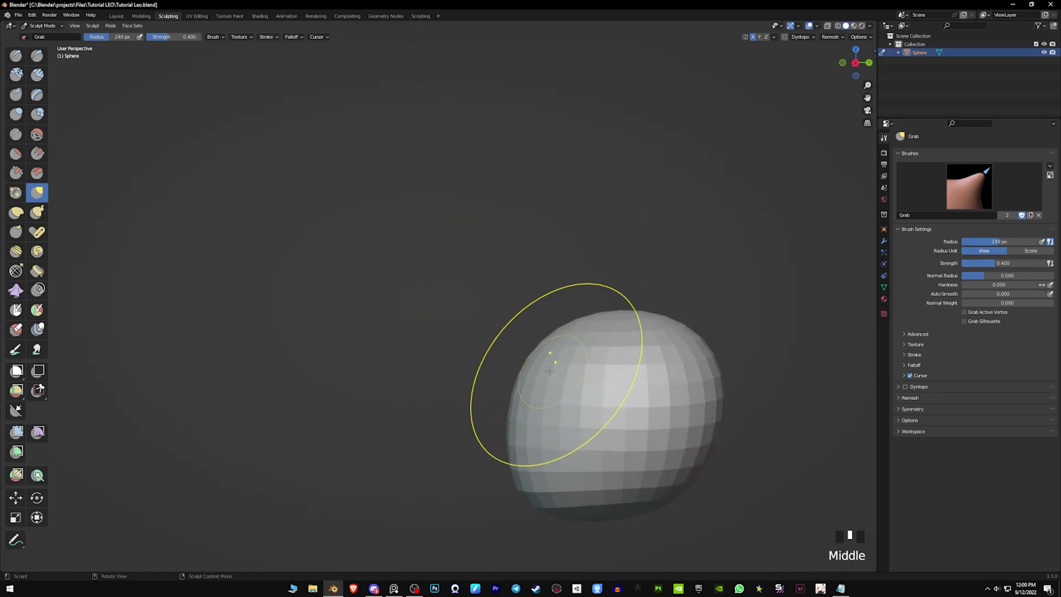
left_click_drag(544, 359, 557, 354)
left_click_drag(561, 351, 580, 341)
Step: Adjust the upper front and sides of the head with short strokes at Grab radii of about 185 px and 221 px
mouse_move(581, 338)
middle_mouse_down()
mouse_move(670, 327)
mouse_move(682, 360)
middle_mouse_up()
key("f")
left_click(539, 381)
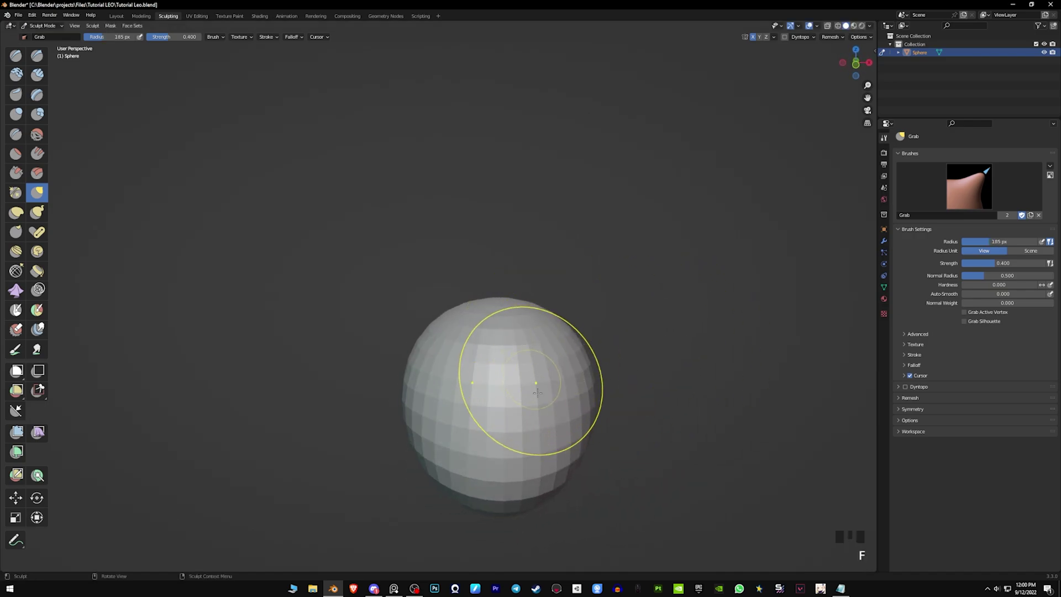
middle_click_drag(530, 381, 533, 412)
left_click_drag(542, 356, 544, 348)
left_click_drag(552, 356, 554, 348)
key("f")
left_click(574, 354)
middle_click_drag(575, 331, 576, 359)
left_click_drag(577, 360, 578, 357)
middle_click_drag(576, 345, 576, 280)
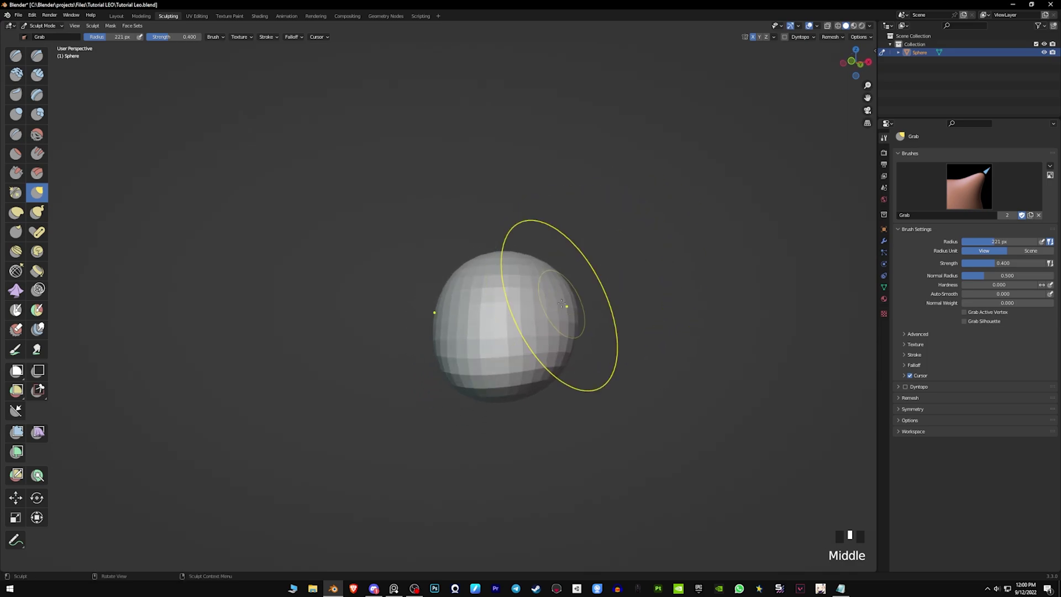
Step: Paint a round mask at the bottom pole of the head using the Mask brush with a radius of about 105 px
key("m")
left_click(594, 307)
mouse_move(594, 306)
middle_mouse_down()
mouse_move(568, 355)
mouse_move(550, 336)
mouse_move(569, 339)
middle_mouse_up()
key("f")
left_click(562, 353)
mouse_move(550, 388)
middle_mouse_down("shift")
mouse_move(518, 348)
mouse_move(562, 323)
mouse_move(555, 298)
middle_mouse_up("shift")
mouse_move(554, 316)
middle_mouse_down("shift")
mouse_move(521, 346)
mouse_move(526, 333)
middle_mouse_up("shift")
left_click_drag(525, 316, 524, 314)
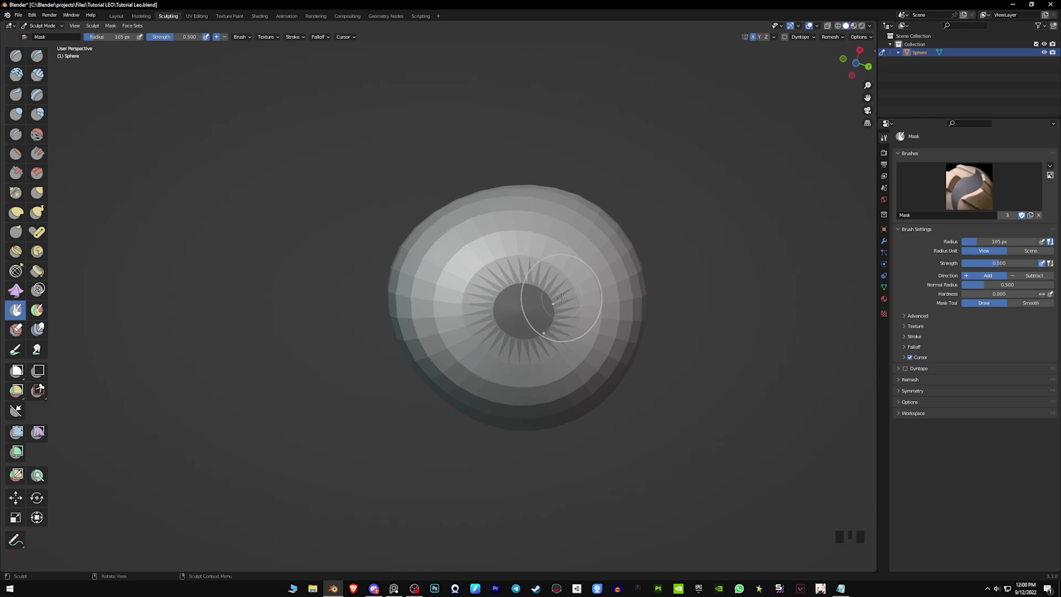
Step: Test the mask by dragging the head's underside with the Grab brush at about 261 px, and undo the stroke
middle_click_drag(558, 303, 549, 322)
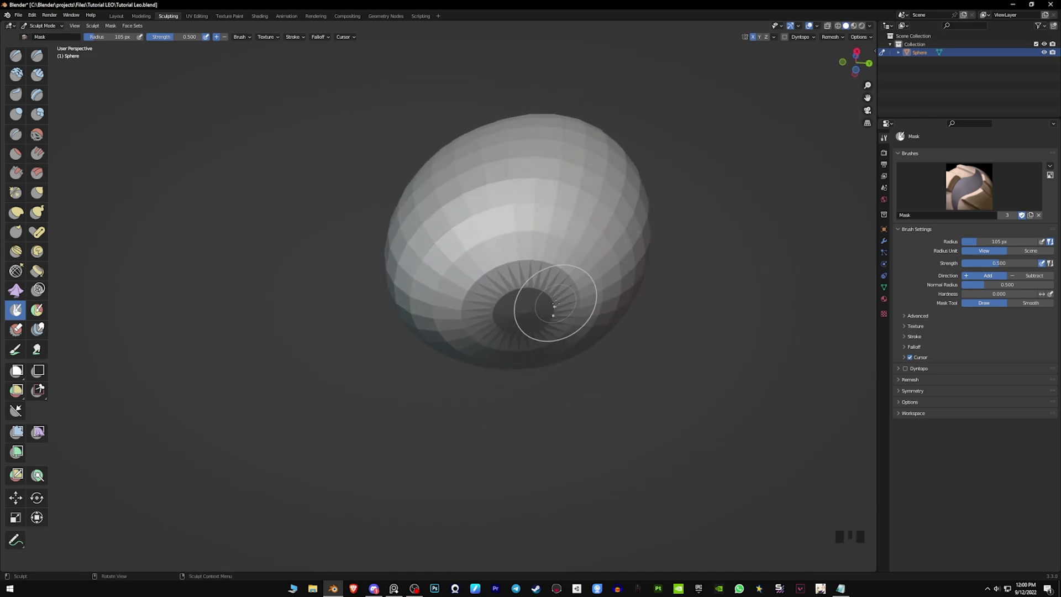
key("g")
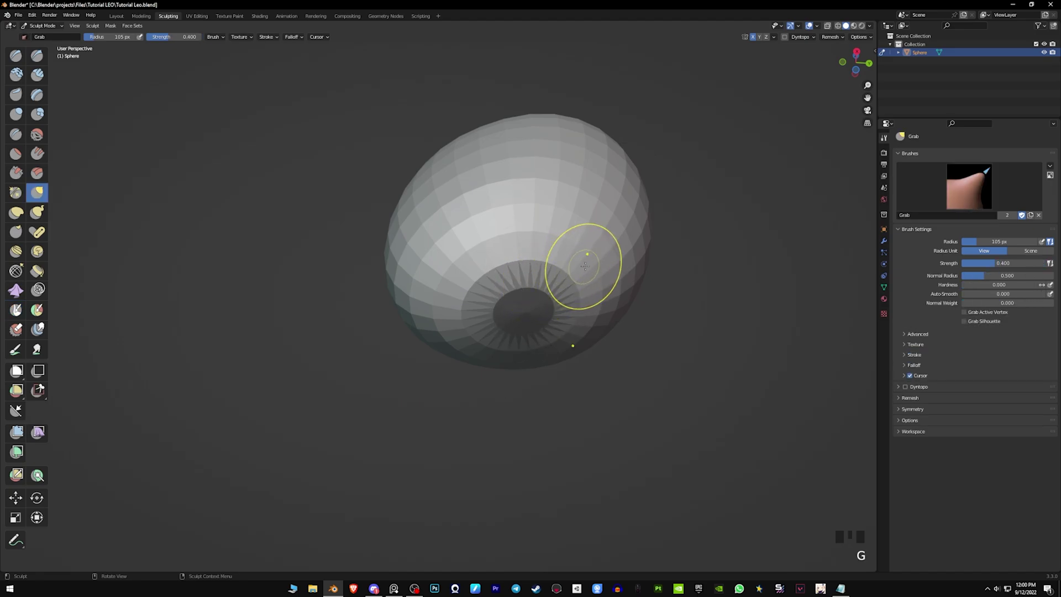
middle_click_drag(600, 303, 569, 331)
left_click_drag(521, 320, 522, 312)
middle_click_drag(522, 313, 524, 316)
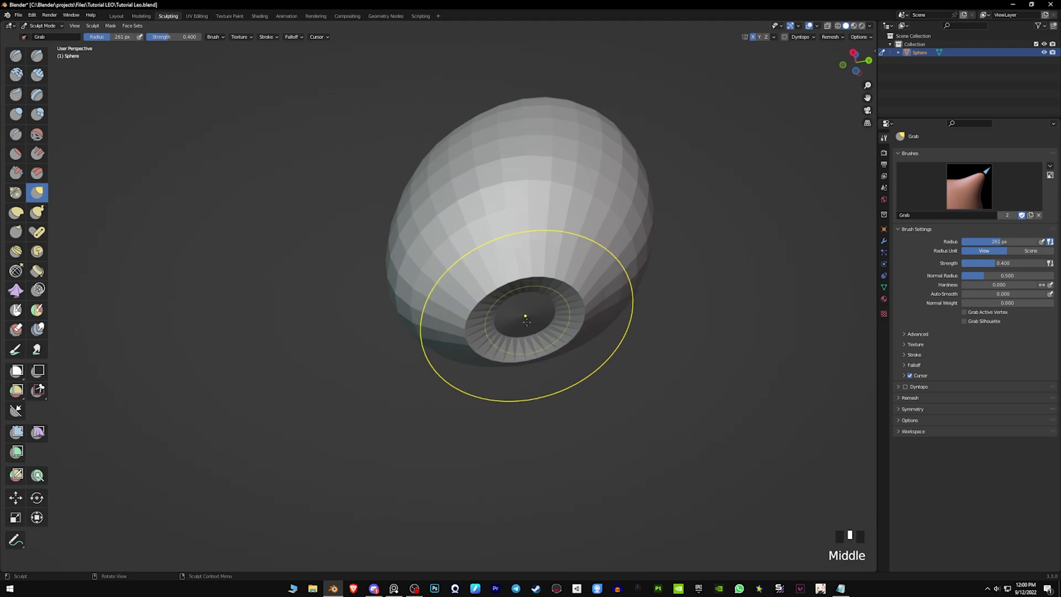
key("ctrl+z")
Step: Invert the mask so only the round patch under the head can be sculpted
middle_click_drag(596, 300, 568, 332)
key("m")
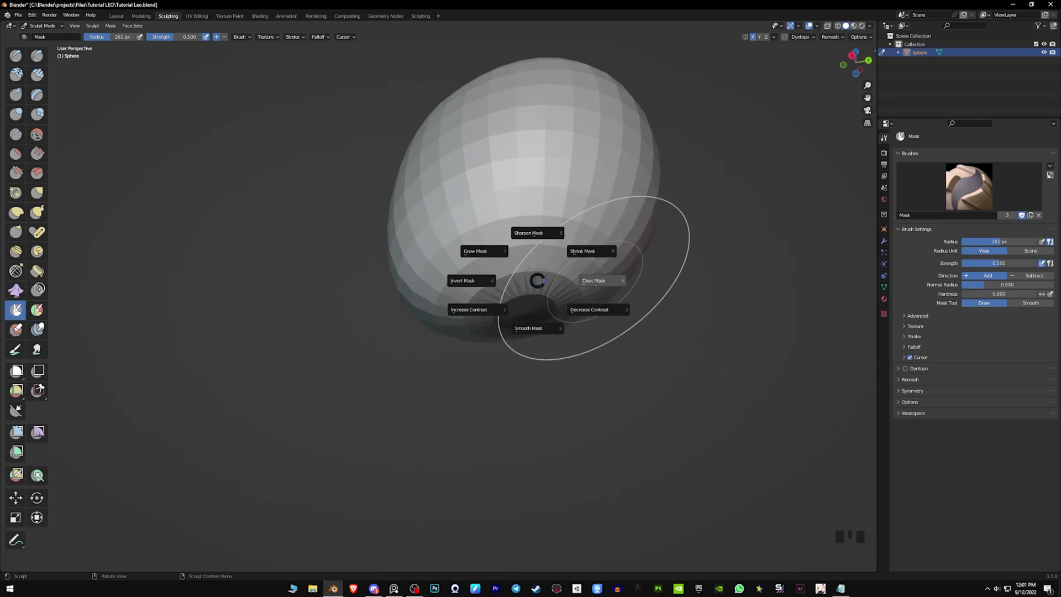
left_click(493, 281)
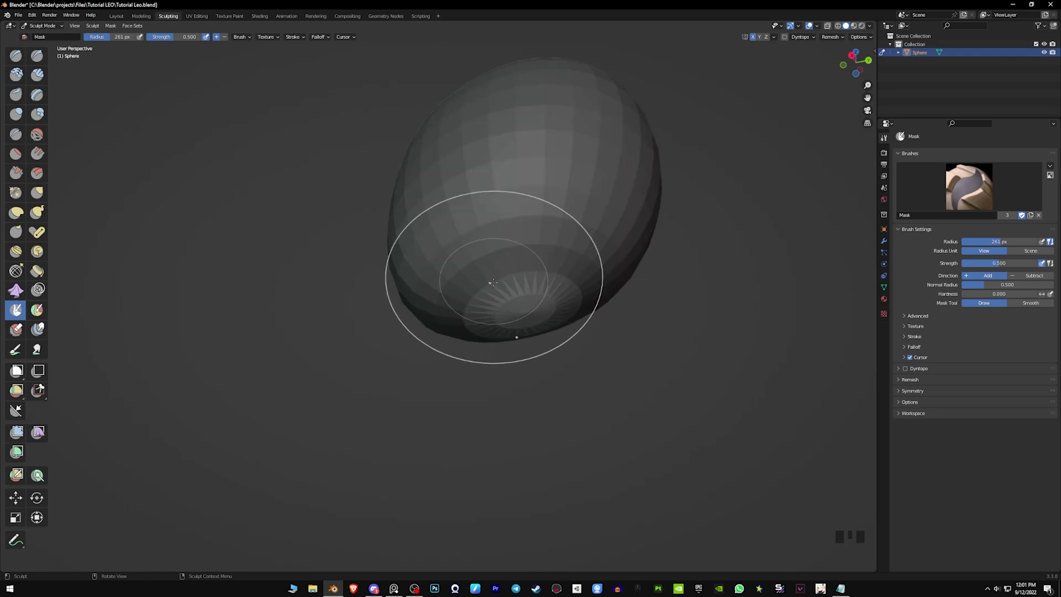
Step: Switch to the Grab brush, enlarge its radius, and set its strength to about 0.515
middle_click_drag(525, 331, 530, 331)
mouse_move(414, 261)
middle_mouse_down()
mouse_move(520, 251)
mouse_move(513, 308)
mouse_move(519, 292)
middle_mouse_up()
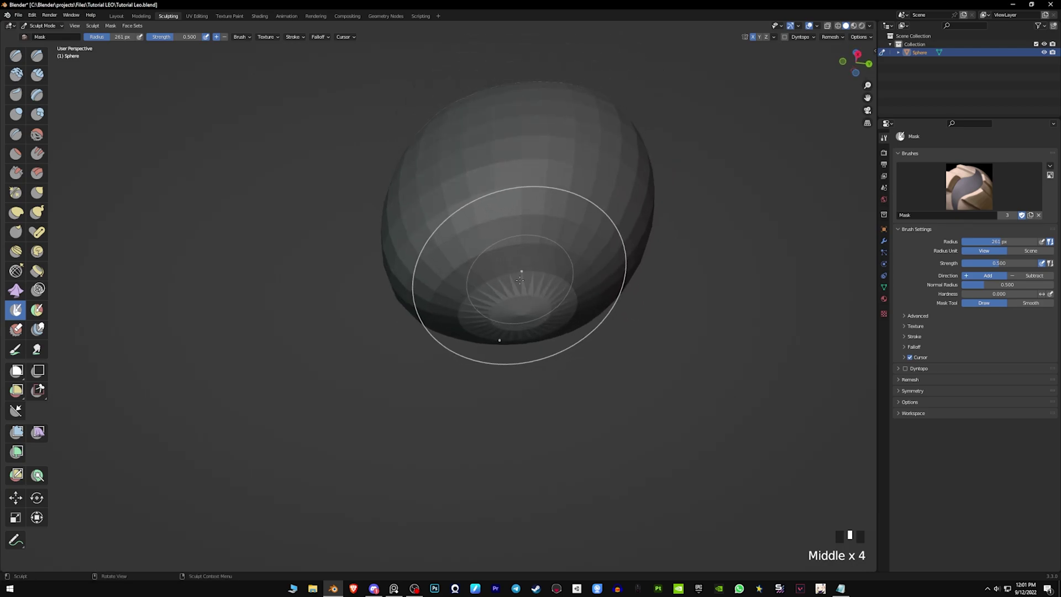
key("g")
key("f")
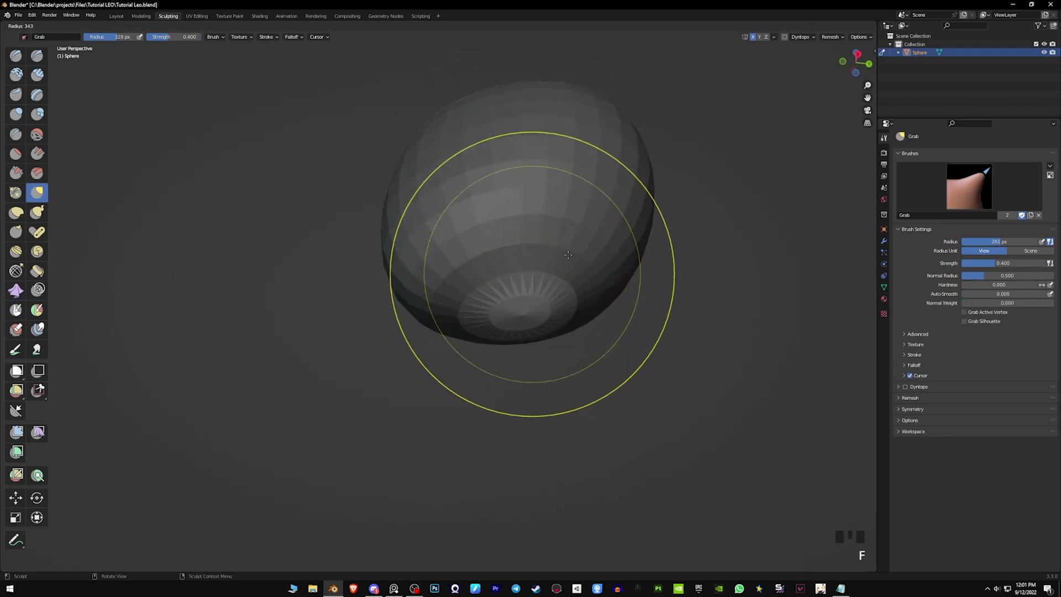
left_click(569, 274)
key("shift+f")
left_click(568, 256)
Step: Pull the unmasked patch under the head down into a neck with a Grab radius of about 161 px
middle_click_drag(566, 260, 552, 284)
mouse_move(544, 293)
middle_mouse_down()
mouse_move(526, 322)
mouse_move(520, 309)
middle_mouse_up()
key("f")
left_click(523, 317)
key("f")
left_click(518, 327)
left_click_drag(520, 310, 525, 334)
Step: Enlarge the Grab brush and shift the neck's lower end slightly toward the front with short strokes
key("f")
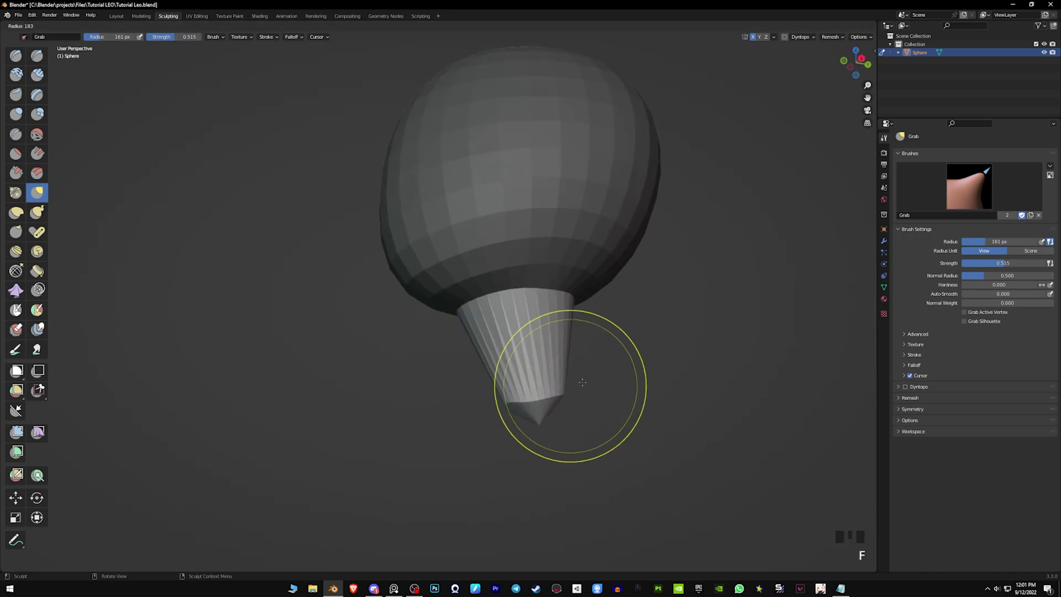
left_click(657, 383)
key("shift+f")
left_click(635, 382)
middle_click_drag(591, 382, 547, 362)
left_click_drag(559, 402, 550, 398)
left_click_drag(551, 400, 550, 396)
middle_click_drag(591, 389, 666, 420)
Step: Shape the neck in the front orthographic view at about 207 px and shorten it with a 287 px Grab radius
mouse_move(662, 361)
middle_mouse_down("alt")
mouse_move(671, 347)
mouse_move(575, 332)
mouse_move(530, 339)
middle_mouse_up("alt")
key("f")
left_click(511, 343)
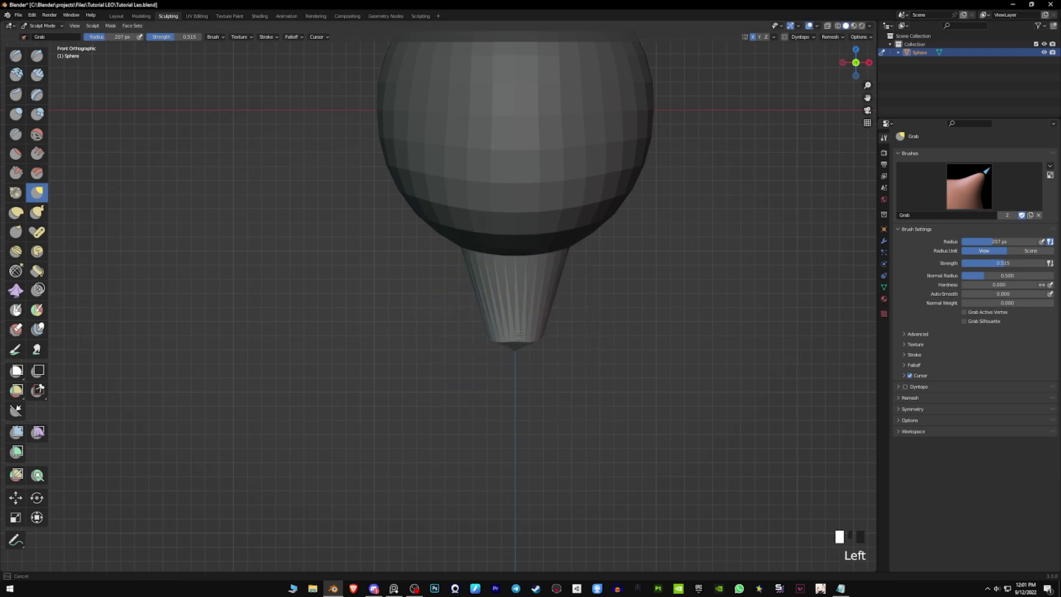
left_click(599, 308)
mouse_move(599, 308)
middle_mouse_down("shift")
mouse_move(611, 332)
mouse_move(579, 323)
middle_mouse_up("shift")
key("f")
left_click(573, 354)
mouse_move(496, 422)
left_mouse_down()
mouse_move(495, 374)
mouse_move(501, 386)
left_mouse_up()
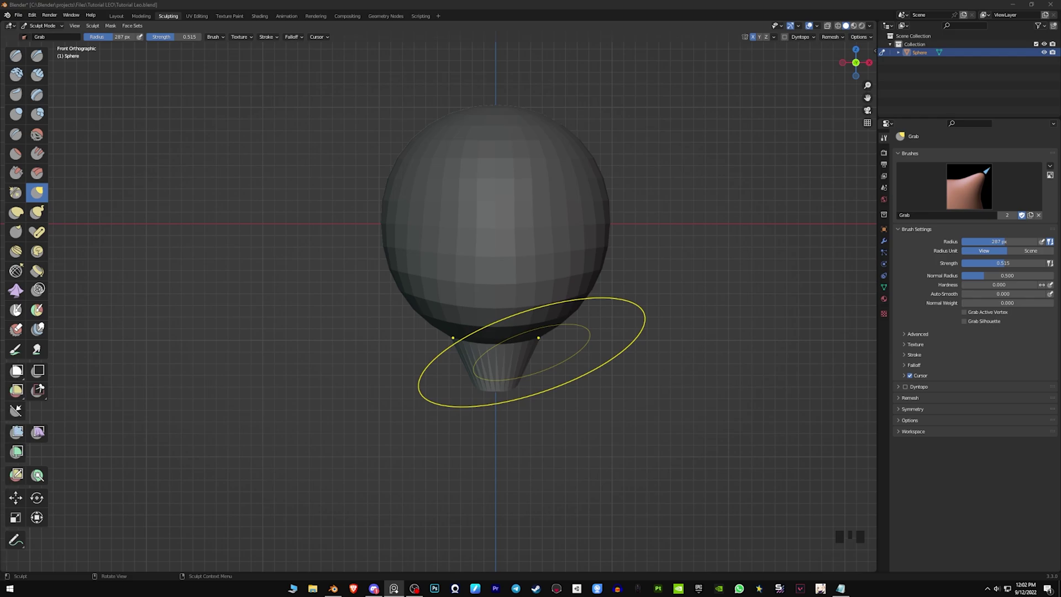
Step: Refine the neck's shape from several angles with a Grab radius of about 209 px
left_click(628, 331)
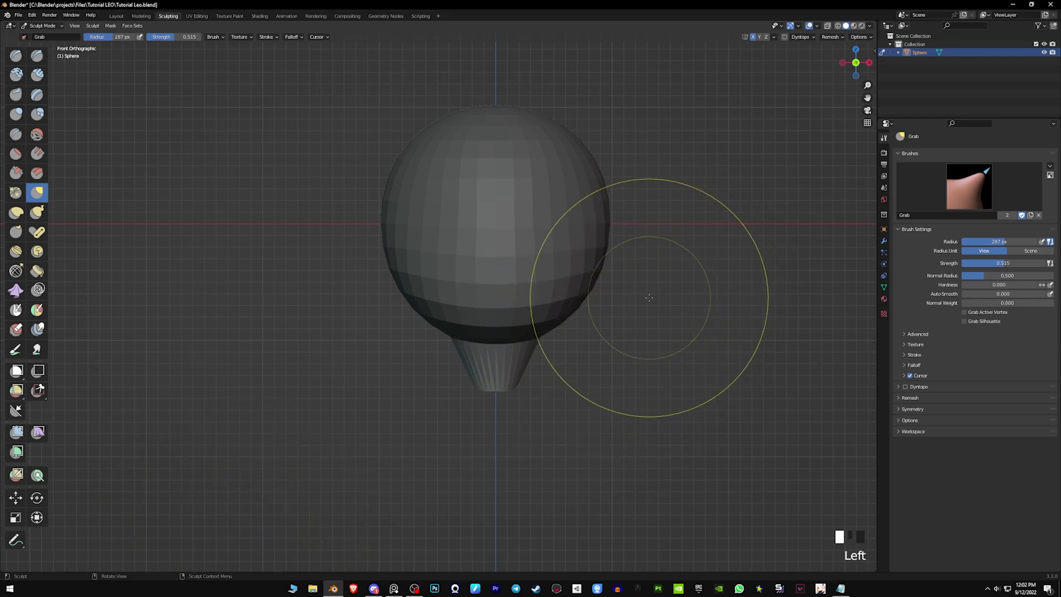
middle_click_drag(628, 331, 553, 312)
middle_click_drag(647, 360, 628, 324)
left_click(610, 397)
left_click(610, 396)
left_click_drag(609, 397, 589, 404)
mouse_move(589, 405)
middle_mouse_down()
mouse_move(580, 396)
mouse_move(646, 399)
middle_mouse_up()
left_click(611, 397)
mouse_move(613, 390)
middle_mouse_down()
mouse_move(666, 398)
mouse_move(582, 399)
mouse_move(585, 350)
mouse_move(428, 375)
mouse_move(485, 391)
mouse_move(567, 361)
mouse_move(485, 312)
mouse_move(590, 340)
mouse_move(564, 324)
middle_mouse_up()
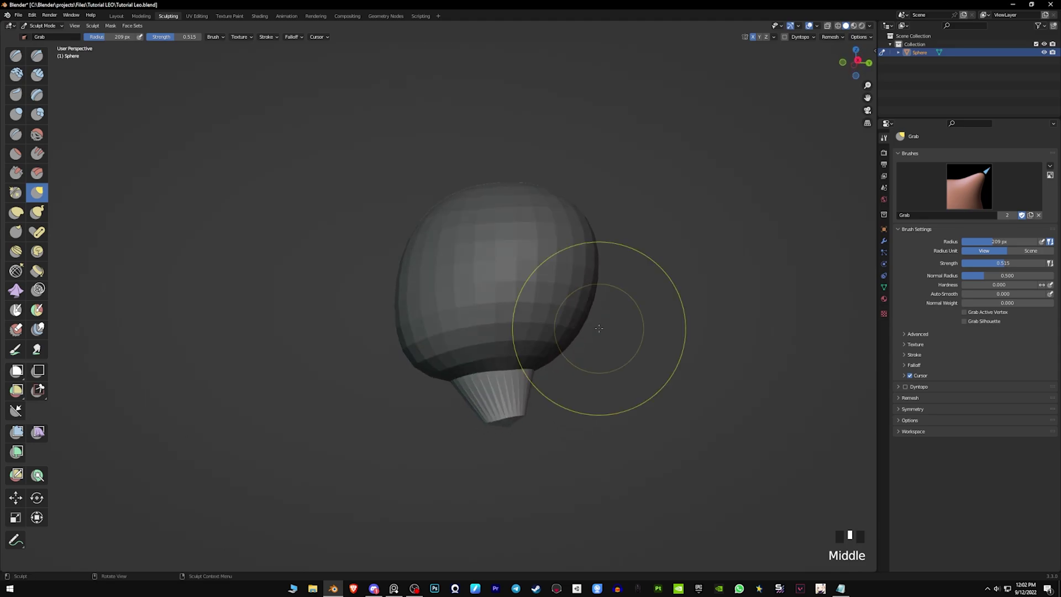
Step: Clear the mask from the head
key("a")
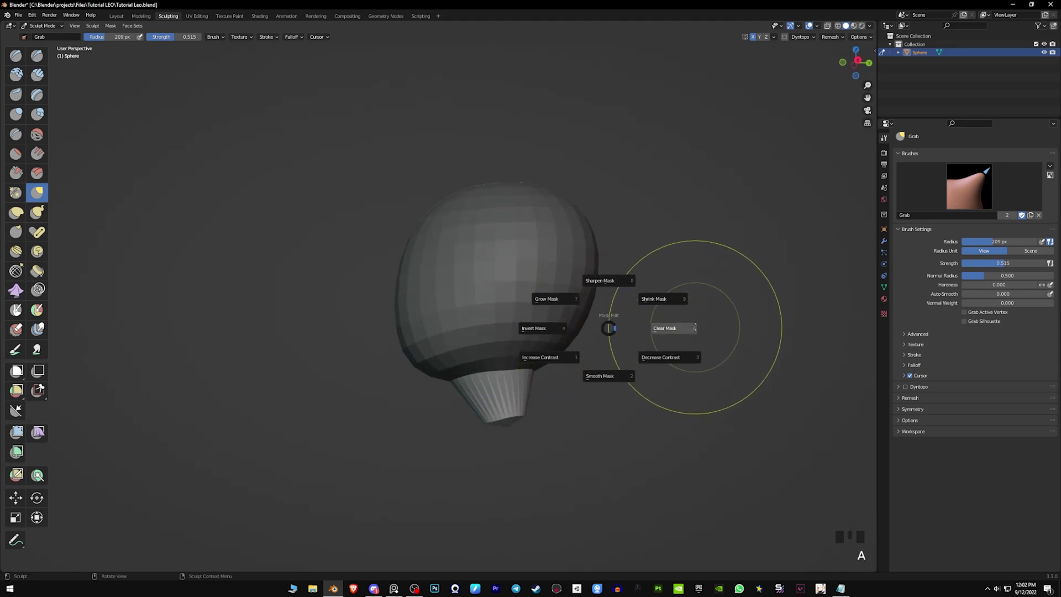
middle_click_drag(459, 374, 544, 340)
mouse_move(524, 375)
middle_mouse_down()
mouse_move(516, 356)
mouse_move(552, 342)
mouse_move(580, 284)
mouse_move(506, 314)
middle_mouse_up()
Step: Push the front of the neck inward where it meets the head, using a Grab radius of about 165 px
key("f")
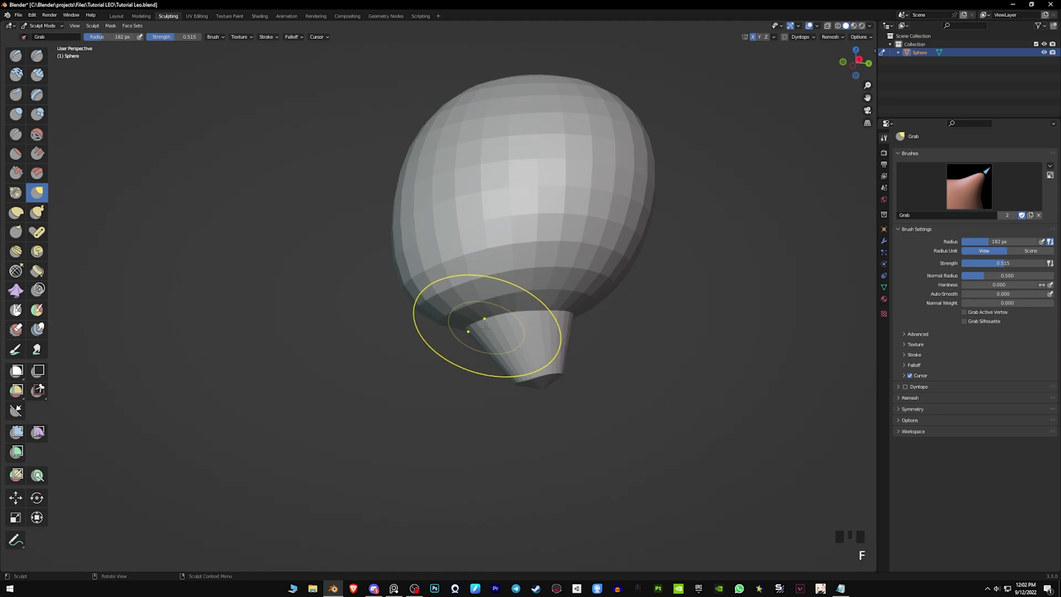
mouse_move(469, 365)
middle_mouse_down("shift")
mouse_move(453, 390)
mouse_move(457, 365)
middle_mouse_up("shift")
scroll(458, 382, "up", 1)
key("f")
left_click(473, 358)
left_click_drag(456, 367, 459, 365)
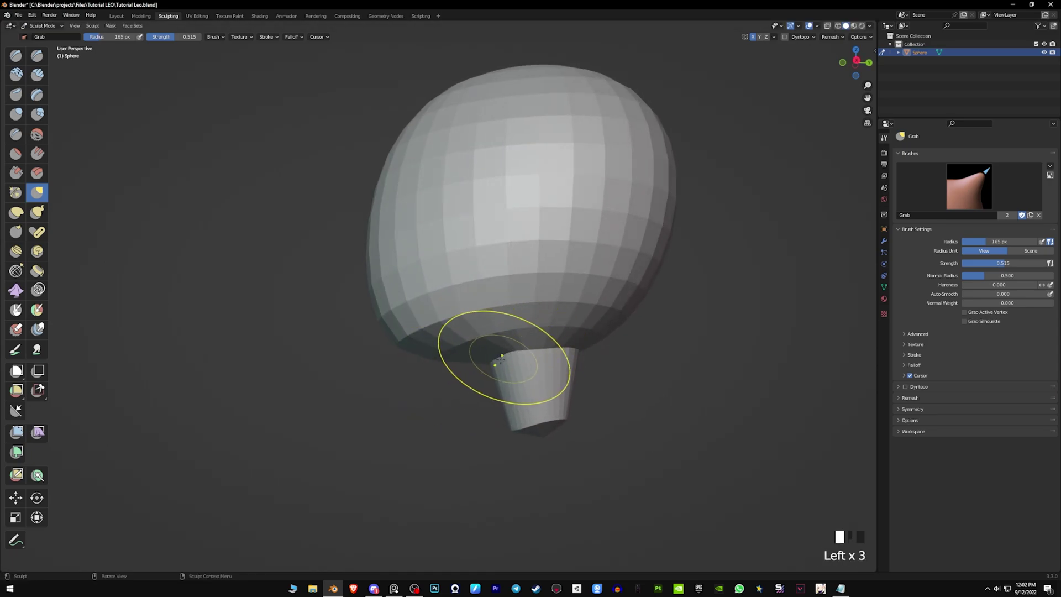
Step: Narrow the upper sides of the neck with short mirrored Grab strokes
middle_click_drag(583, 347, 677, 343)
left_click_drag(578, 338, 570, 338)
left_click_drag(576, 338, 568, 339)
mouse_move(571, 353)
middle_mouse_down()
mouse_move(530, 342)
mouse_move(612, 332)
middle_mouse_up()
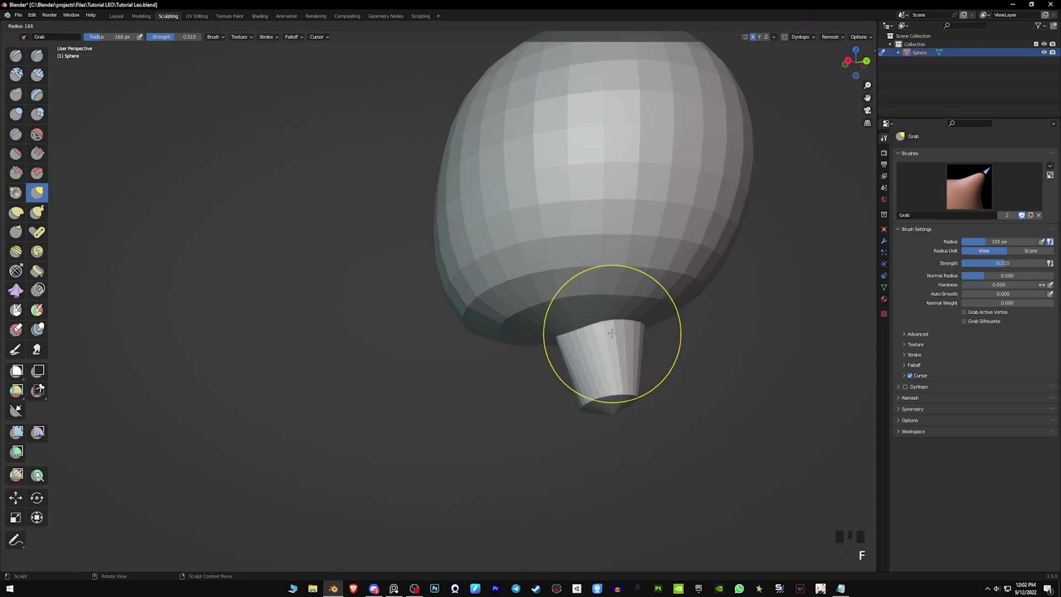
Step: Nudge the sides of the upper neck just below the head with short Grab strokes at a radius of about 166 px
left_click_drag(631, 328, 628, 328)
left_click_drag(635, 329, 629, 329)
middle_click_drag(630, 331, 594, 333)
left_click_drag(592, 333, 599, 333)
left_click_drag(595, 338, 599, 338)
left_click_drag(596, 348, 600, 348)
mouse_move(609, 344)
middle_mouse_down()
mouse_move(620, 313)
mouse_move(653, 296)
middle_mouse_up()
left_click_drag(586, 335, 593, 334)
middle_click_drag(595, 335, 644, 332)
left_click_drag(560, 335, 567, 336)
Step: Reduce the Grab brush radius to about 121 px while examining the neck and the whole head
key("f")
mouse_move(577, 343)
middle_mouse_down()
mouse_move(566, 345)
mouse_move(603, 342)
mouse_move(563, 338)
mouse_move(581, 330)
mouse_move(553, 340)
middle_mouse_up()
key("f")
key("f")
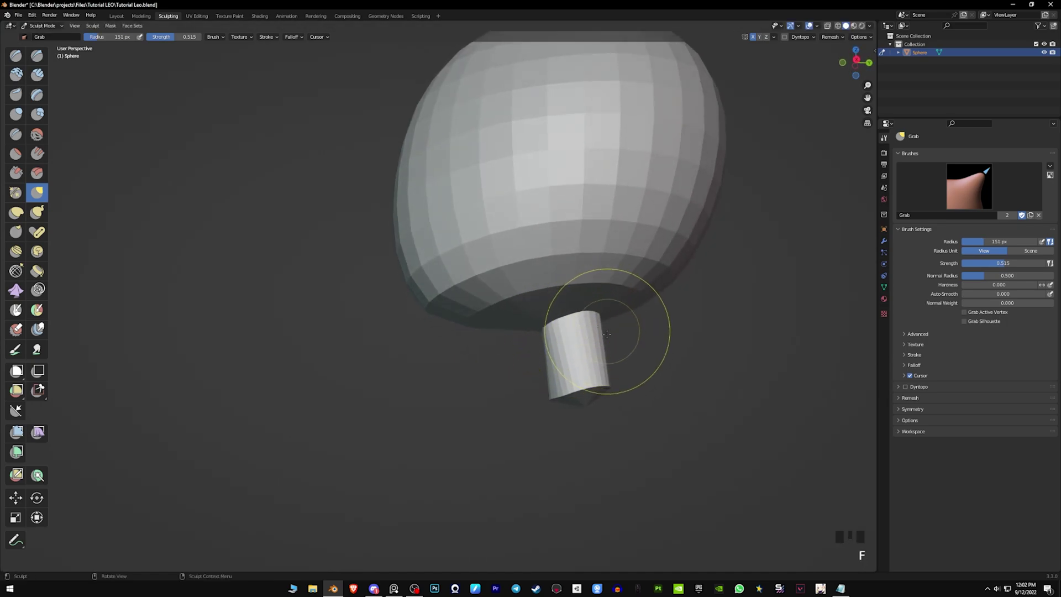
mouse_move(598, 379)
middle_mouse_down()
mouse_move(558, 390)
mouse_move(602, 271)
mouse_move(546, 270)
mouse_move(562, 286)
mouse_move(553, 315)
mouse_move(521, 315)
mouse_move(620, 305)
mouse_move(587, 304)
mouse_move(503, 355)
mouse_move(473, 344)
mouse_move(516, 355)
mouse_move(515, 390)
mouse_move(694, 358)
mouse_move(670, 351)
middle_mouse_up()
key("f")
left_click(561, 390)
key("f")
left_click(526, 315)
left_click(456, 339)
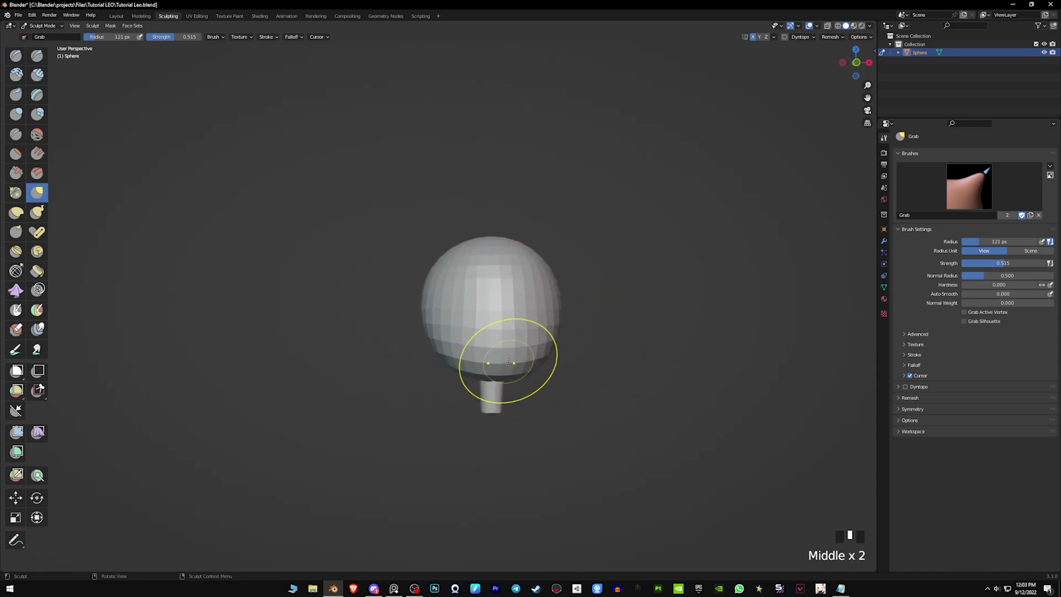
Step: Try several Grab brush radii over the lower part of the head
mouse_move(479, 378)
middle_mouse_down()
mouse_move(604, 360)
mouse_move(659, 324)
mouse_move(641, 317)
mouse_move(653, 315)
mouse_move(642, 302)
mouse_move(673, 286)
mouse_move(611, 260)
mouse_move(533, 331)
mouse_move(513, 336)
middle_mouse_up()
key("f")
left_click(674, 297)
key("f")
left_click(495, 368)
mouse_move(483, 373)
middle_mouse_down()
mouse_move(459, 348)
mouse_move(509, 383)
mouse_move(593, 356)
mouse_move(538, 360)
mouse_move(518, 333)
middle_mouse_up()
key("f")
left_click(474, 372)
key("f")
left_click(563, 346)
key("f")
left_click(523, 356)
Step: Try Draw and smoothing strokes on the lower side of the head with a radius of about 164 px, and undo them
key("x")
key("f")
key("f")
left_click(594, 347)
middle_click_drag(518, 332, 552, 322, "shift")
key("f")
left_click(634, 322)
left_click_drag(547, 338, 555, 326)
left_click_drag(560, 331, 570, 308)
middle_click_drag(533, 330, 560, 331)
left_click_drag(559, 331, 547, 332, "shift")
key("ctrl+z")
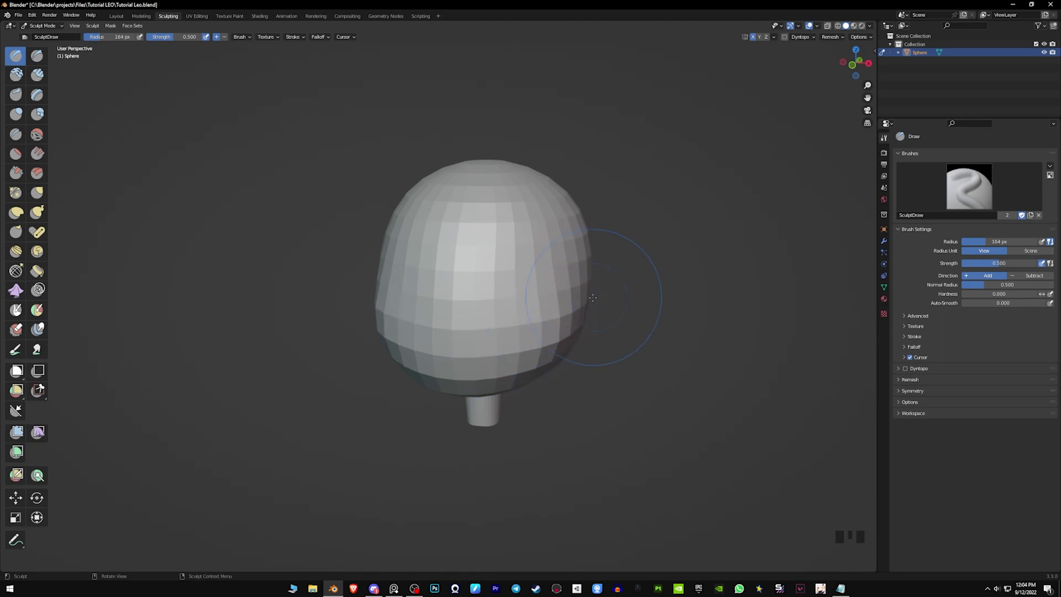
Step: Try another mirrored Draw stroke on the lower side of the head and undo it
left_click_drag(543, 333, 544, 333)
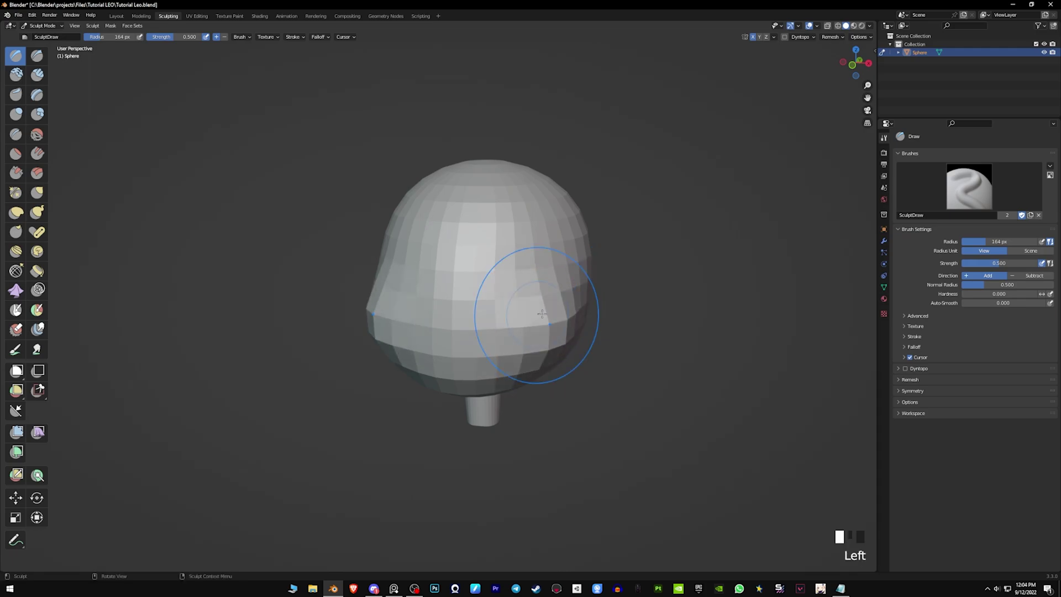
middle_click_drag(645, 298, 645, 284)
key("ctrl+z")
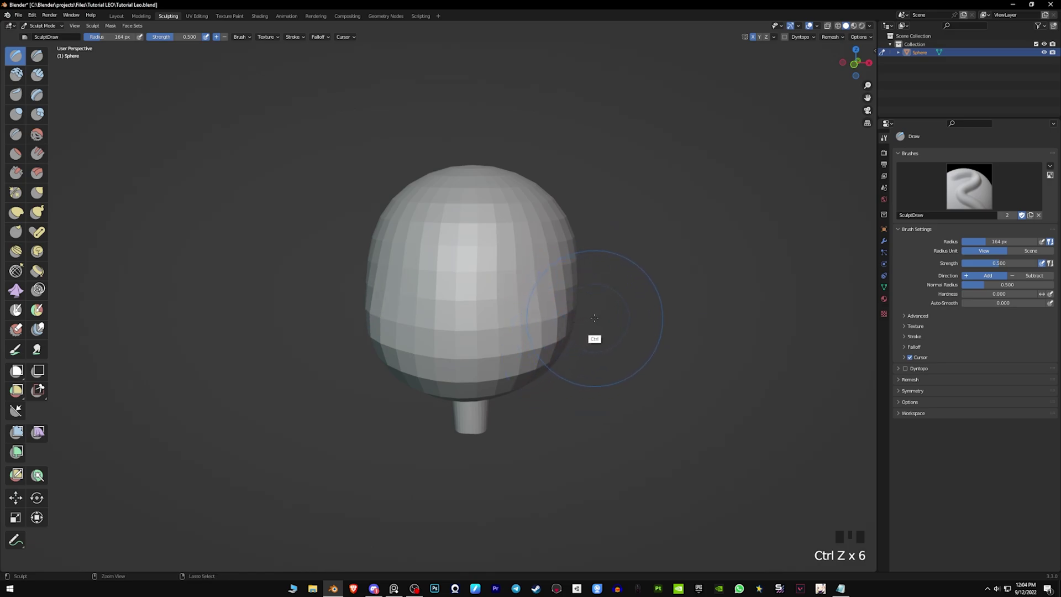
middle_click_drag(594, 321, 563, 323)
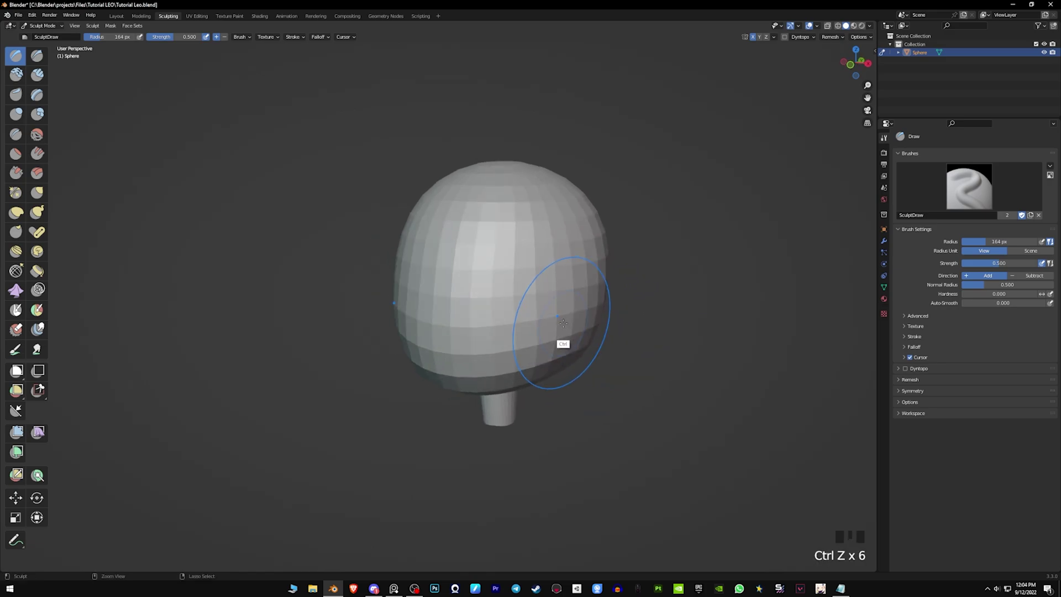
Step: Switch back to the Grab brush and push the underside of the head slightly upward near the neck
mouse_move(552, 349)
middle_mouse_down()
mouse_move(566, 340)
mouse_move(542, 332)
mouse_move(525, 341)
mouse_move(588, 287)
mouse_move(541, 312)
mouse_move(549, 339)
mouse_move(569, 324)
mouse_move(554, 265)
mouse_move(601, 256)
middle_mouse_up()
key("f")
left_click(535, 331)
mouse_move(619, 216)
middle_mouse_down()
mouse_move(580, 261)
mouse_move(559, 227)
mouse_move(610, 234)
mouse_move(558, 249)
middle_mouse_up()
key("g")
left_click_drag(531, 398, 535, 381)
Step: Reshape the back of the head in the right side view with a Grab radius of about 206 px
mouse_move(599, 356)
middle_mouse_down()
mouse_move(637, 370)
mouse_move(630, 345)
mouse_move(677, 320)
mouse_move(561, 298)
middle_mouse_up()
mouse_move(633, 290)
middle_mouse_down()
mouse_move(542, 279)
mouse_move(634, 279)
mouse_move(586, 285)
middle_mouse_up()
middle_click_drag(586, 285, 597, 265, "alt")
middle_click_drag(596, 265, 605, 235, "ctrl")
middle_click_drag(601, 273, 613, 321, "shift")
key("f")
left_click(603, 317)
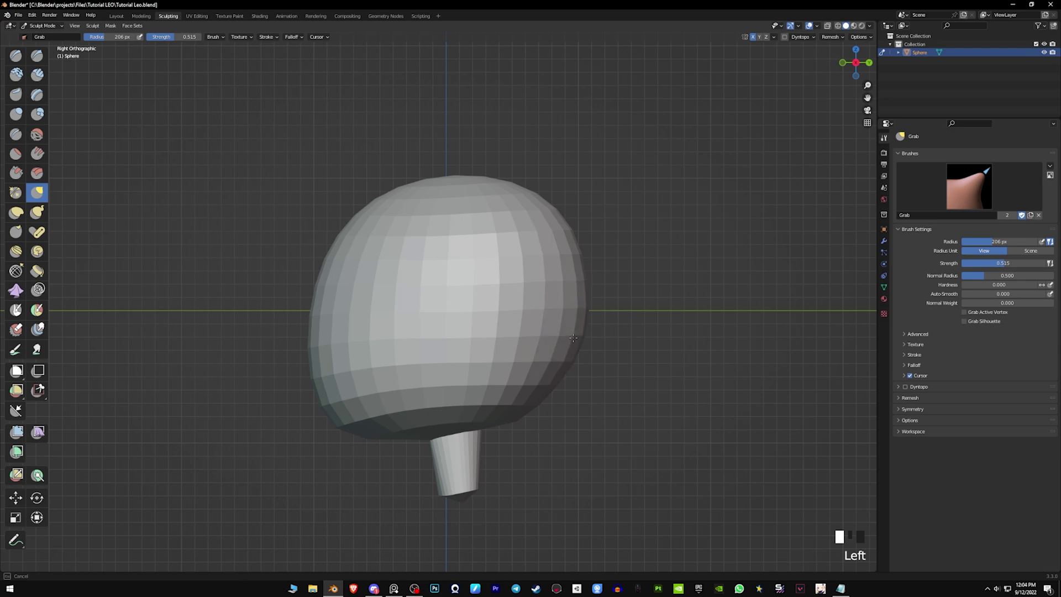
left_click(578, 253)
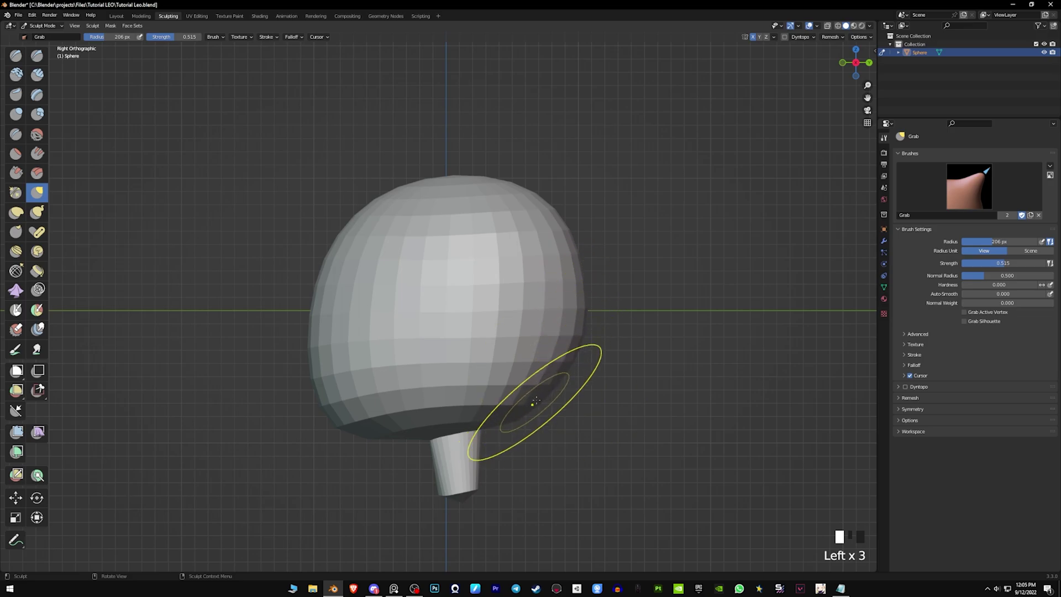
left_click_drag(580, 252, 547, 178)
mouse_move(569, 178)
middle_mouse_down()
mouse_move(509, 285)
mouse_move(519, 273)
mouse_move(515, 312)
middle_mouse_up()
scroll(509, 285, "down", 4)
left_click_drag(514, 315, 504, 325)
Step: Pull the upper and lower sides of the head inward with a Grab radius of about 223 px
mouse_move(713, 265)
middle_mouse_down()
mouse_move(764, 196)
mouse_move(790, 216)
middle_mouse_up()
key("f")
left_click(811, 209)
left_click_drag(658, 253, 658, 262)
left_click_drag(663, 268, 656, 274)
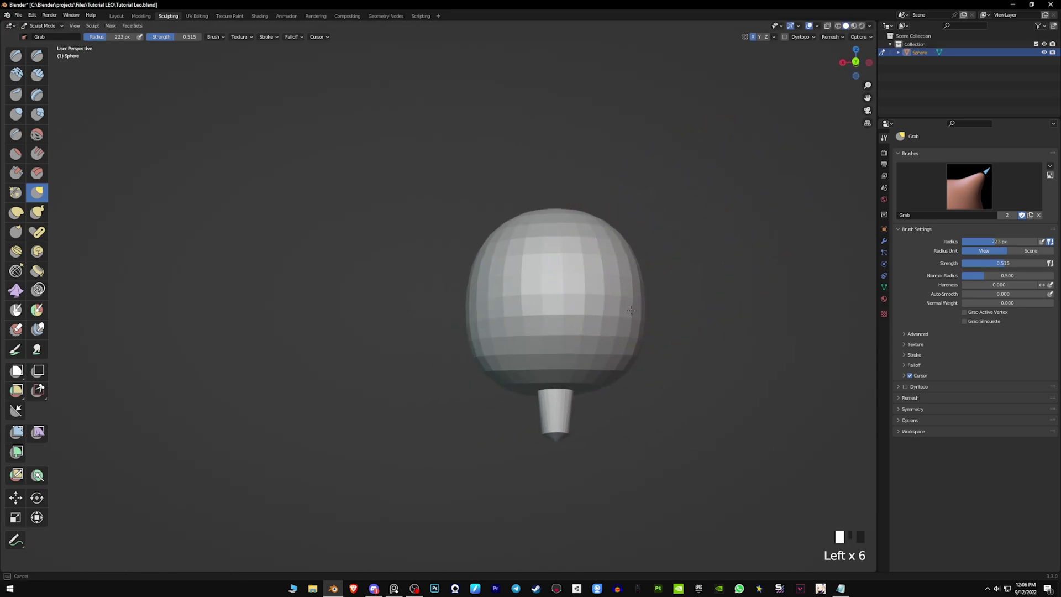
middle_click_drag(661, 293, 668, 323)
left_click_drag(590, 342, 580, 347)
left_click_drag(568, 358, 558, 365)
Step: Refine the lower part of the head above the neck with a Grab radius of about 198 px
middle_click_drag(677, 354, 638, 381)
key("f")
left_click(629, 382)
middle_click_drag(553, 400, 537, 369)
left_click_drag(537, 370, 531, 360)
Step: Examine the overall shape of the head and neck from several angles
mouse_move(528, 318)
middle_mouse_down()
mouse_move(584, 334)
mouse_move(663, 309)
middle_mouse_up()
mouse_move(563, 275)
middle_mouse_down("shift")
mouse_move(682, 272)
mouse_move(705, 251)
mouse_move(512, 275)
mouse_move(386, 271)
middle_mouse_up("shift")
scroll(681, 273, "down", 2)
mouse_move(596, 279)
middle_mouse_down("shift")
mouse_move(569, 284)
mouse_move(611, 285)
mouse_move(599, 285)
middle_mouse_up("shift")
scroll(569, 283, "up", 1)
middle_click_drag(599, 285, 595, 318, "shift")
middle_click_drag(595, 318, 558, 244, "ctrl")
middle_click_drag(524, 243, 611, 247, "shift")
Step: Leave Sculpt Mode briefly to look over the head, and return to Sculpt Mode
key("ctrl+Tab")
left_click(691, 221)
mouse_move(690, 222)
middle_mouse_down()
mouse_move(725, 239)
mouse_move(599, 274)
mouse_move(680, 298)
mouse_move(760, 304)
mouse_move(689, 313)
mouse_move(659, 304)
mouse_move(674, 395)
mouse_move(767, 384)
mouse_move(756, 365)
mouse_move(751, 240)
mouse_move(580, 287)
mouse_move(651, 277)
mouse_move(651, 316)
mouse_move(647, 251)
middle_mouse_up()
left_click(602, 278)
key("ctrl+Tab")
left_click(646, 292)
mouse_move(646, 293)
middle_mouse_down()
mouse_move(686, 295)
mouse_move(663, 315)
mouse_move(677, 326)
mouse_move(670, 284)
mouse_move(770, 90)
middle_mouse_up()
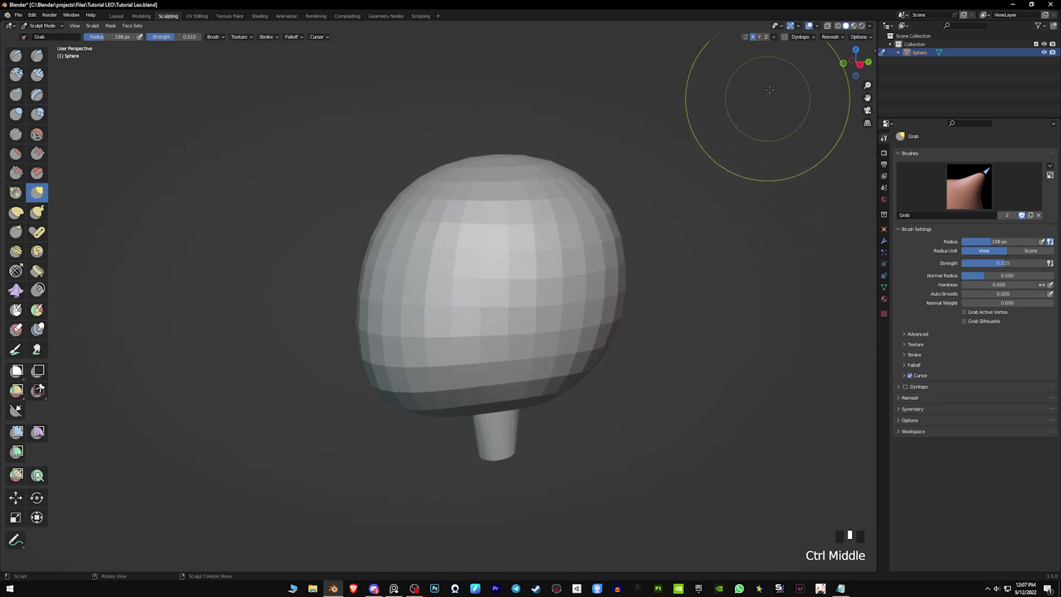
Step: Remesh the head and neck mesh with the current Remesh settings
left_click(838, 38)
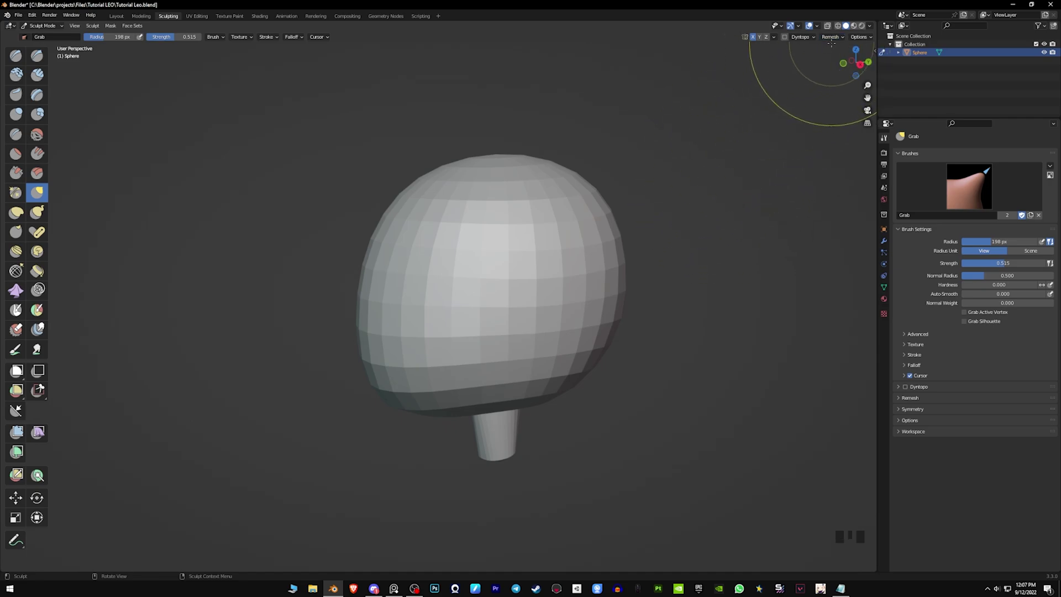
left_click(836, 39)
left_click(832, 117)
mouse_move(644, 255)
middle_mouse_down()
mouse_move(695, 244)
mouse_move(613, 250)
middle_mouse_up()
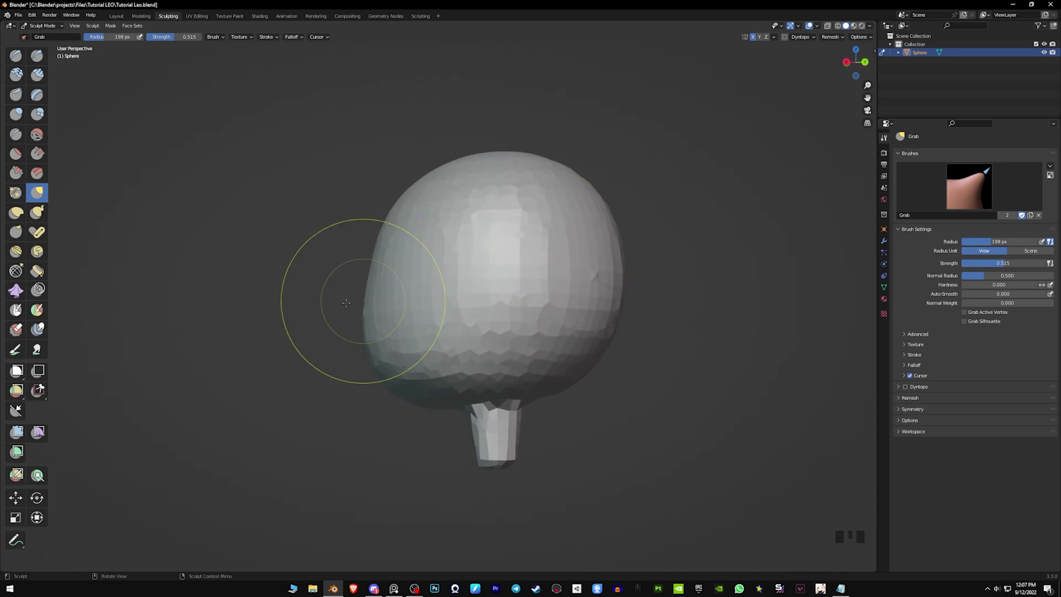
Step: Enable the Statistics overlay and compare the vertex and face counts before and after the remesh by undoing and redoing it
left_click(817, 26)
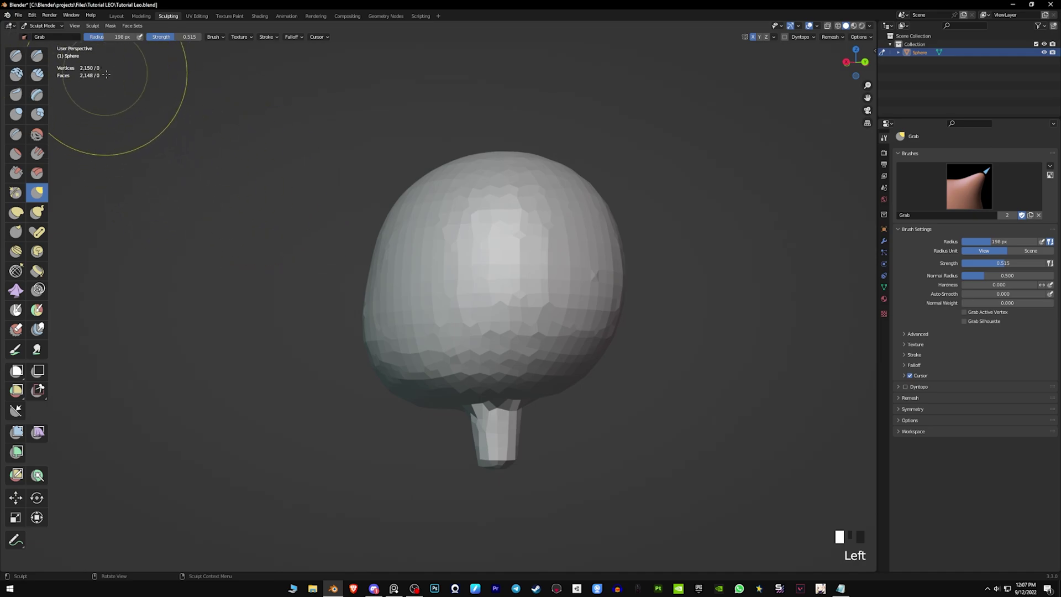
key("ctrl+z")
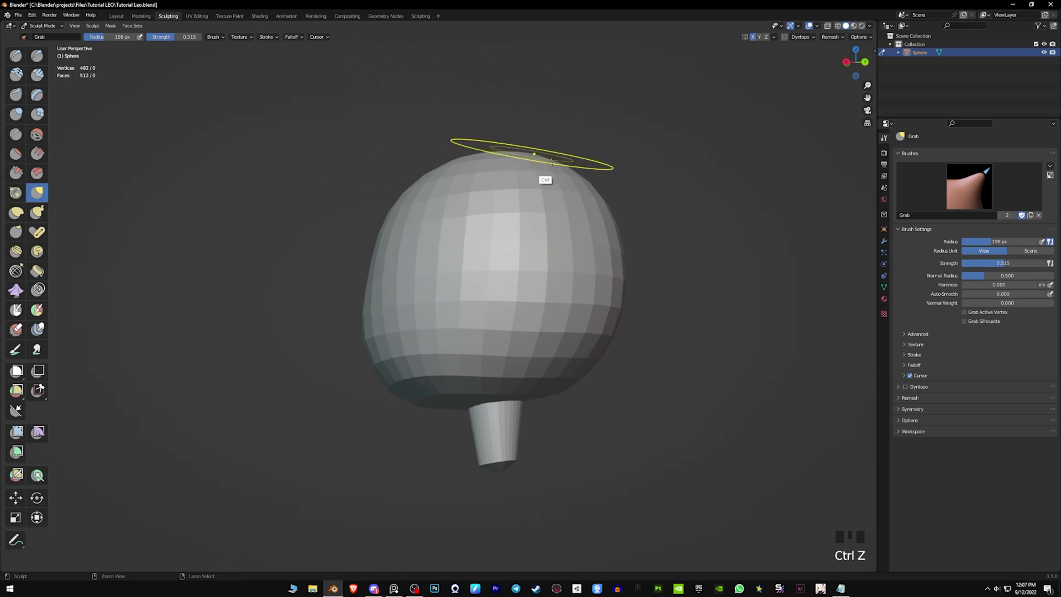
key("ctrl+shift+z")
mouse_move(545, 267)
middle_mouse_down()
mouse_move(688, 257)
mouse_move(640, 261)
middle_mouse_up()
key("ctrl+z")
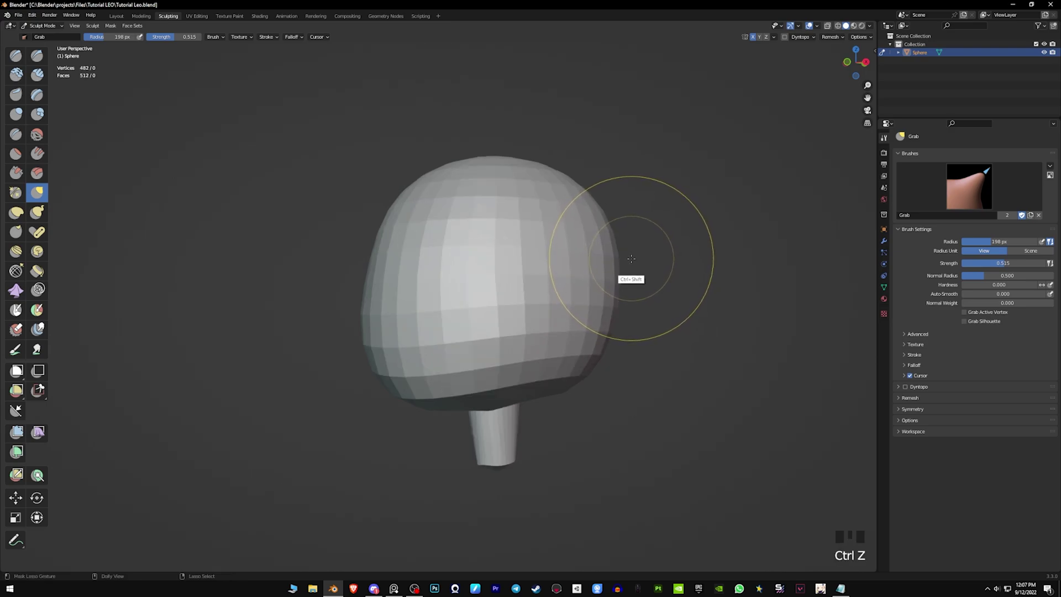
key("ctrl+shift+z")
middle_click_drag(630, 258, 670, 237)
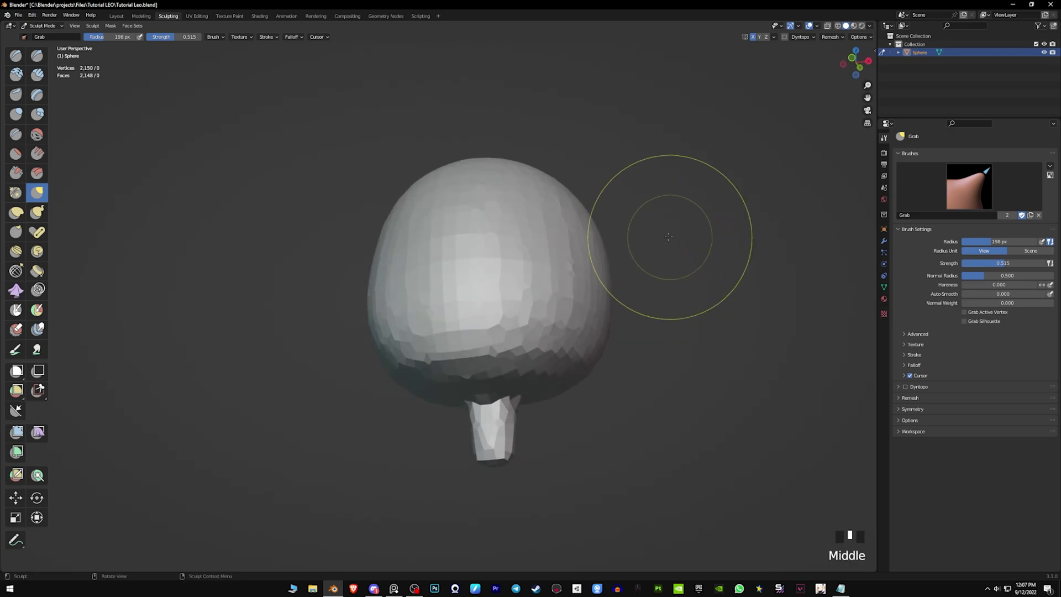
key("ctrl+z")
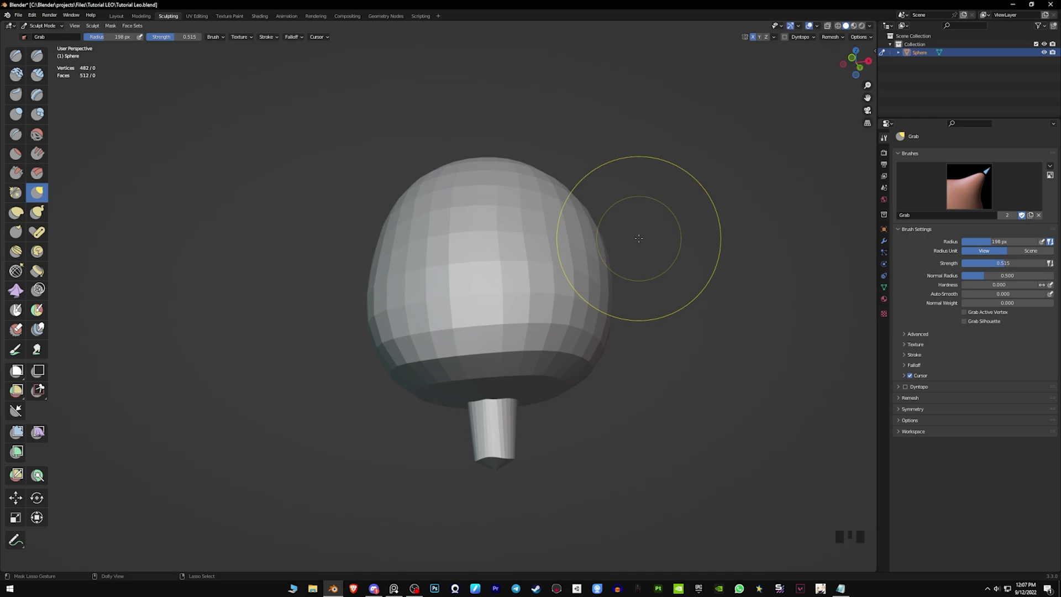
key("ctrl+shift+z")
mouse_move(638, 238)
middle_mouse_down()
mouse_move(641, 260)
mouse_move(618, 276)
mouse_move(646, 293)
mouse_move(650, 310)
mouse_move(627, 360)
middle_mouse_up()
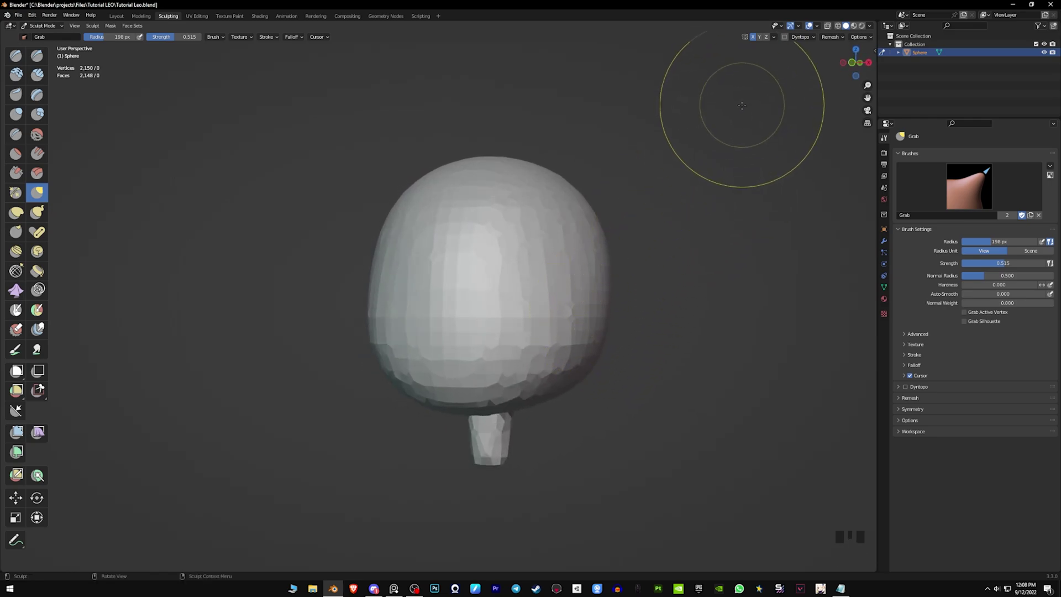
Step: Review the Remesh settings and adjust the voxel size interactively on the grid preview
middle_click_drag(689, 260, 605, 345)
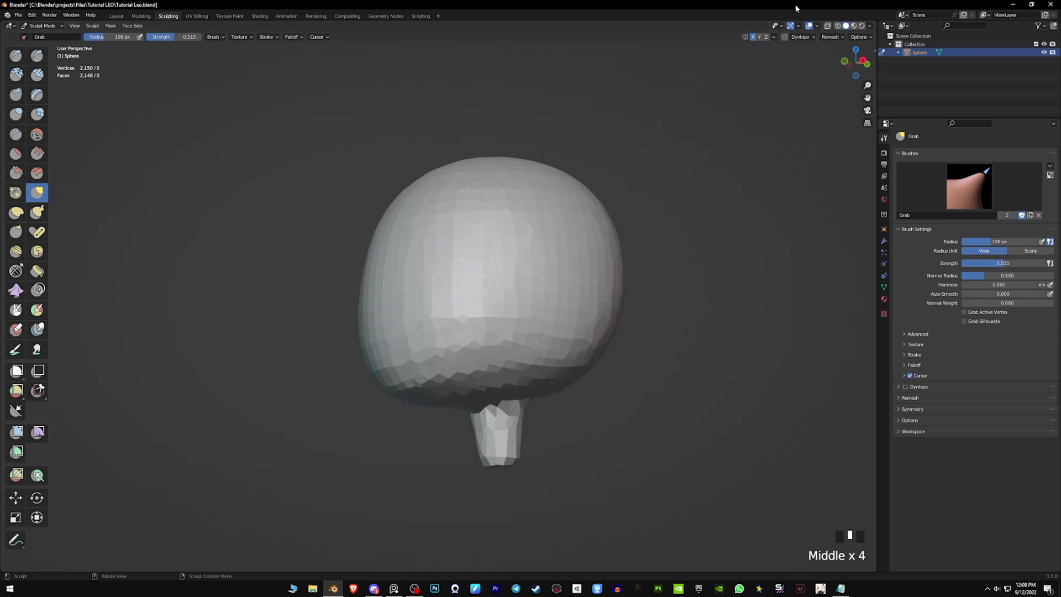
left_click(832, 38)
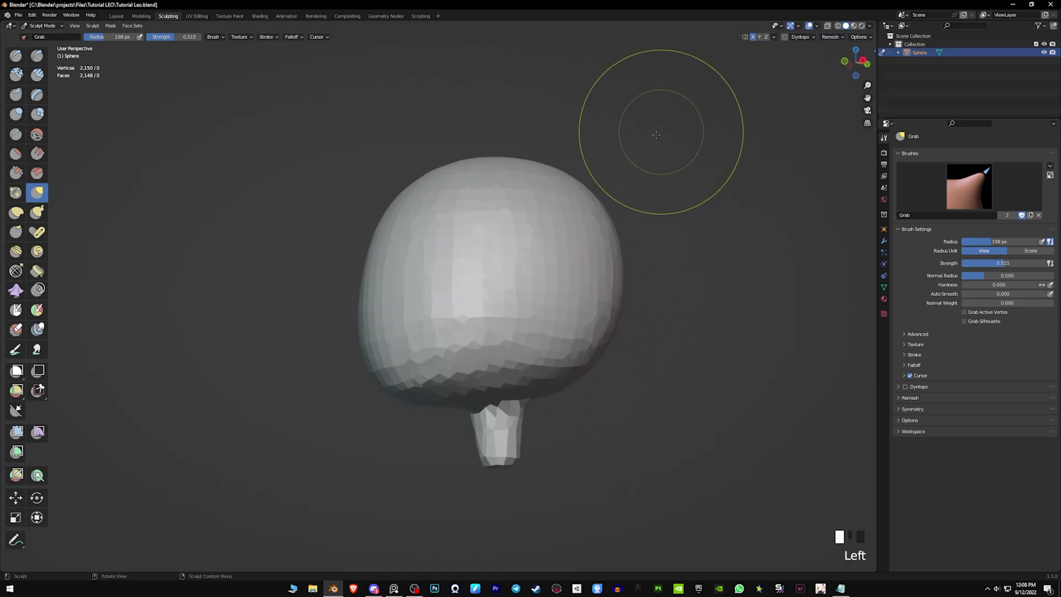
middle_click_drag(672, 208, 689, 241, "shift")
middle_click_drag(685, 277, 684, 274, "shift")
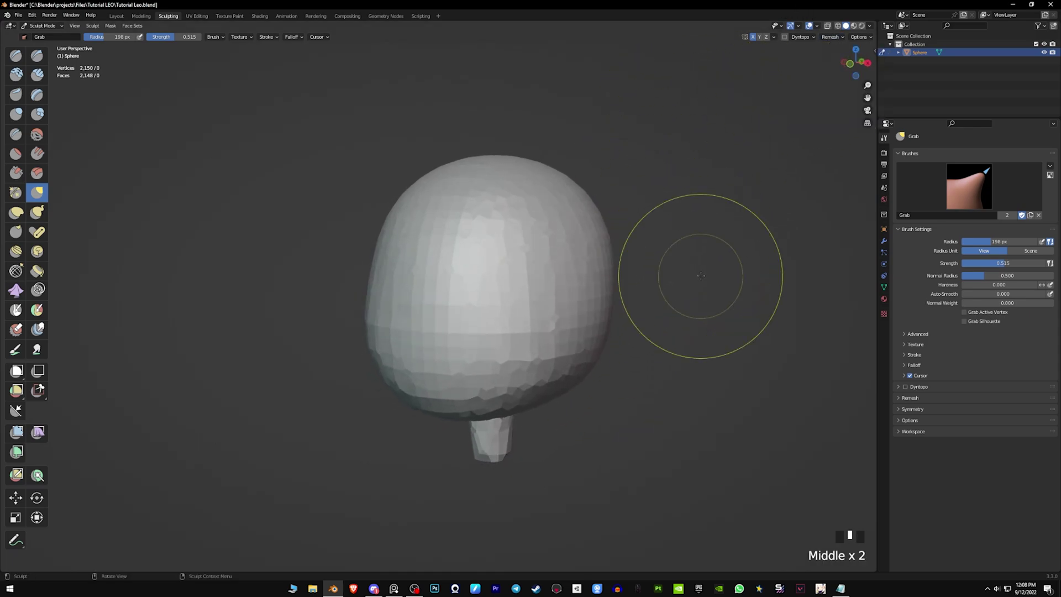
key("shift+r")
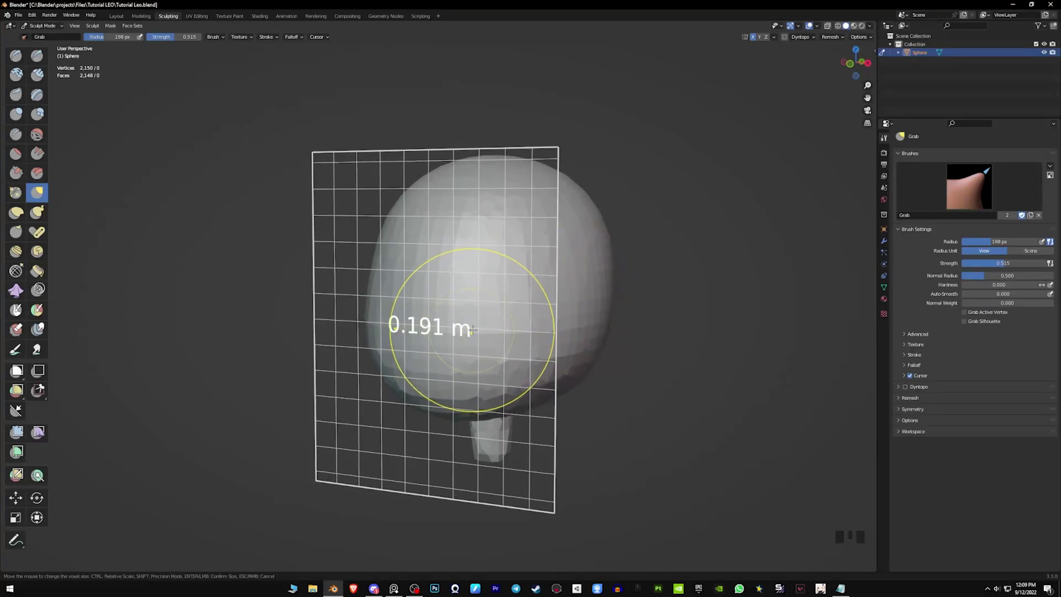
left_click(560, 304)
Step: Set the voxel size to about 0.09 m and remesh the head and neck
key("shift+r")
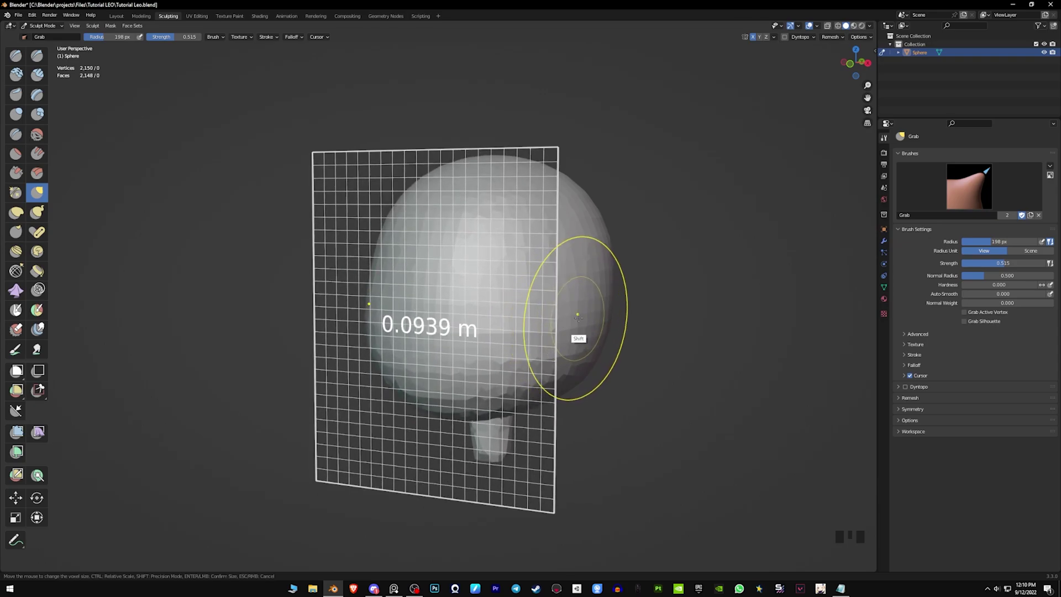
left_click(630, 309)
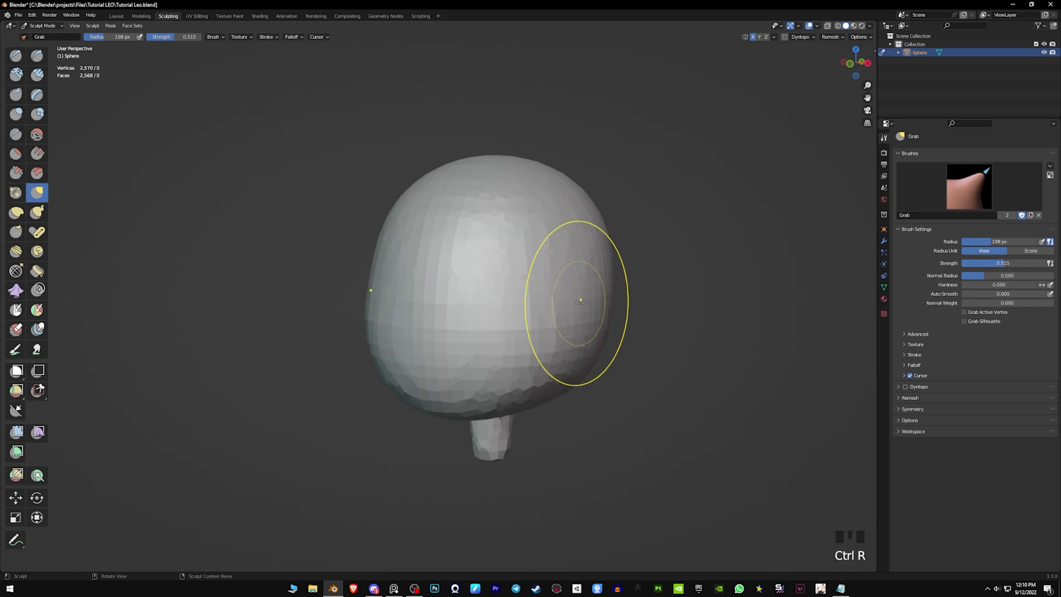
middle_click_drag(580, 280, 588, 354)
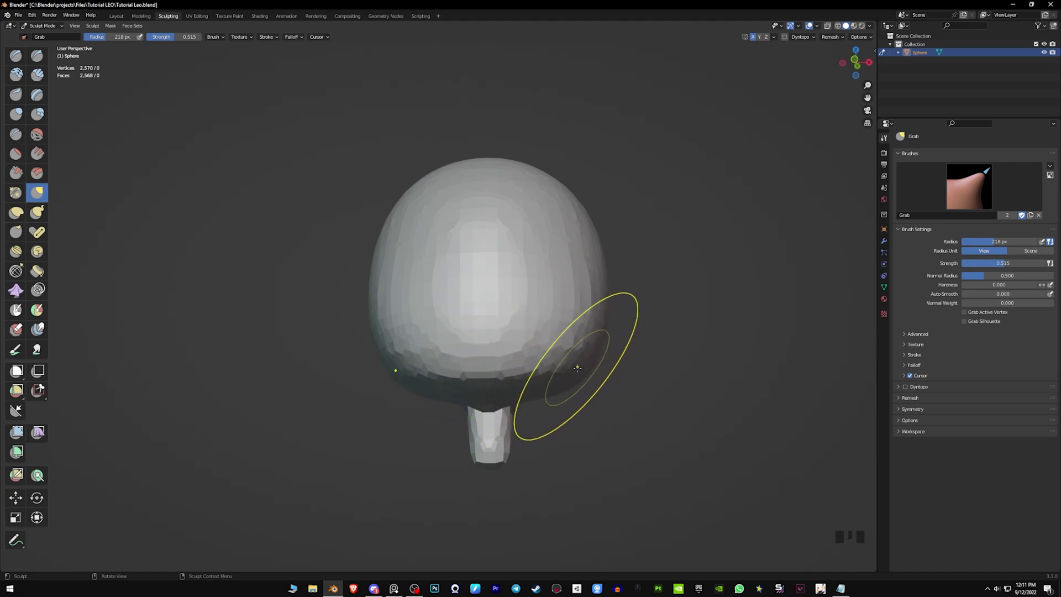
middle_click_drag(592, 343, 598, 326)
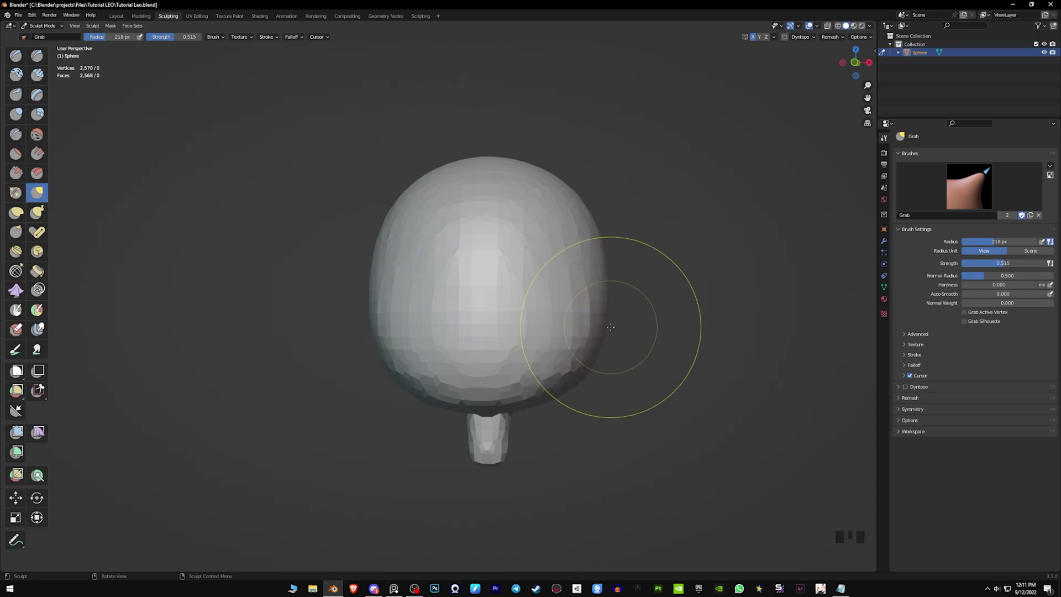
Step: Set the Symmetrize direction to +X to -X
left_click(774, 37)
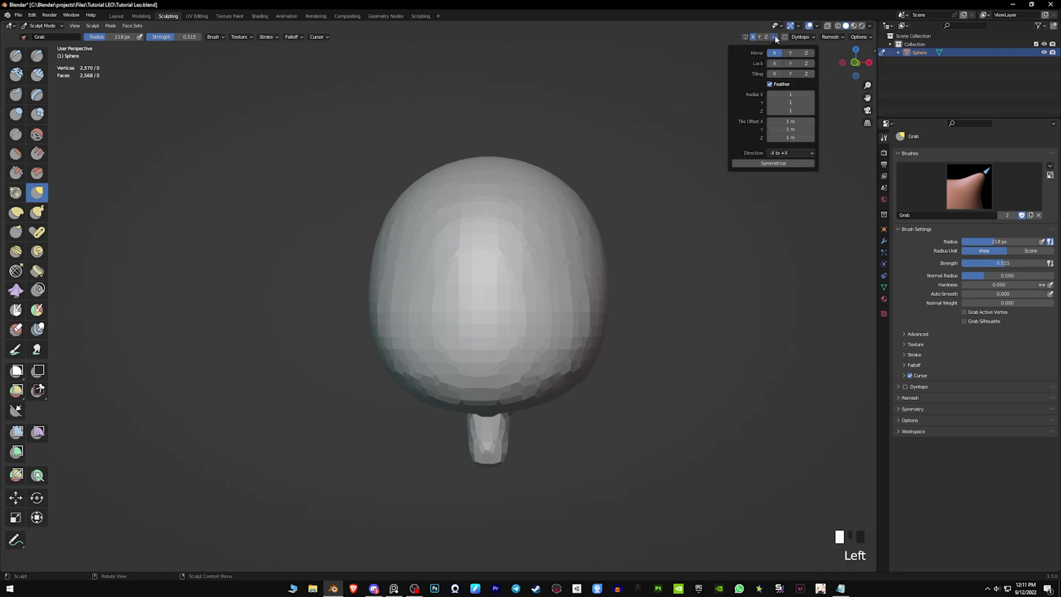
left_click(795, 151)
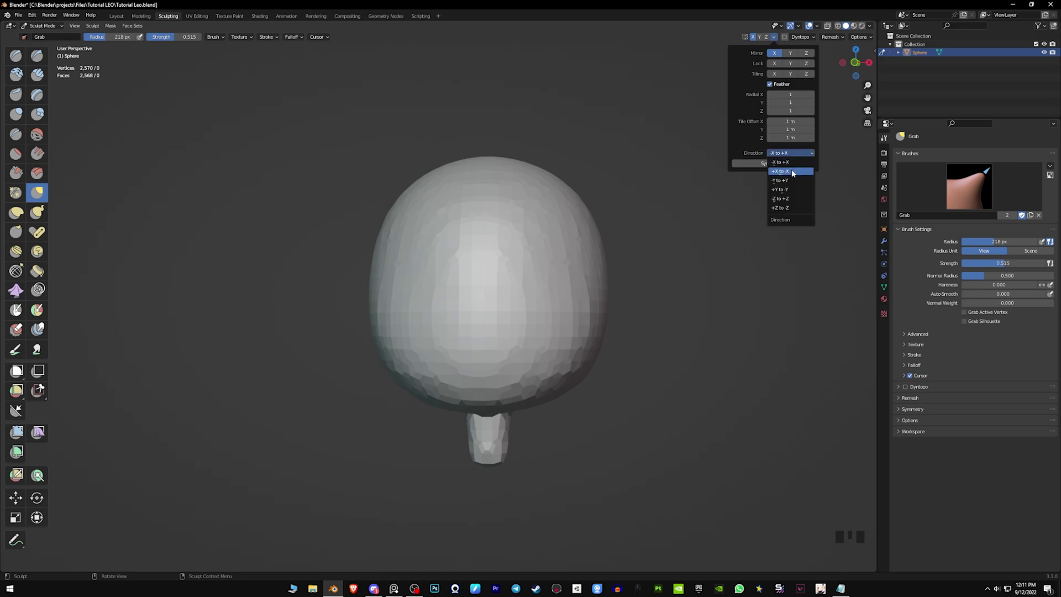
left_click(792, 171)
mouse_move(611, 303)
middle_mouse_down()
mouse_move(574, 268)
mouse_move(611, 284)
middle_mouse_up()
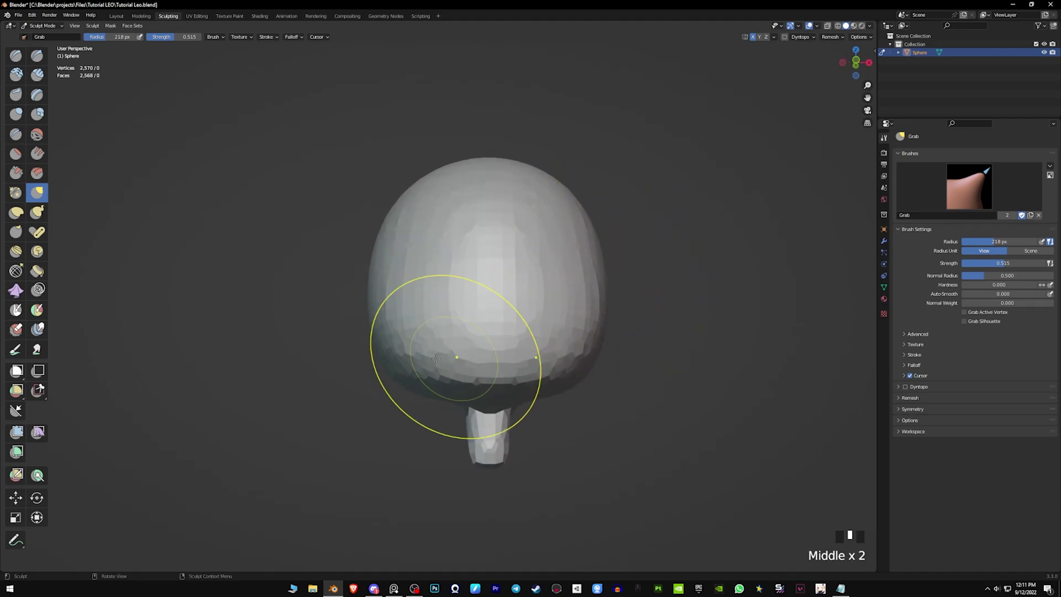
Step: Symmetrize the head and neck, comparing the mesh before and after by undoing and redoing the operation
left_click(773, 37)
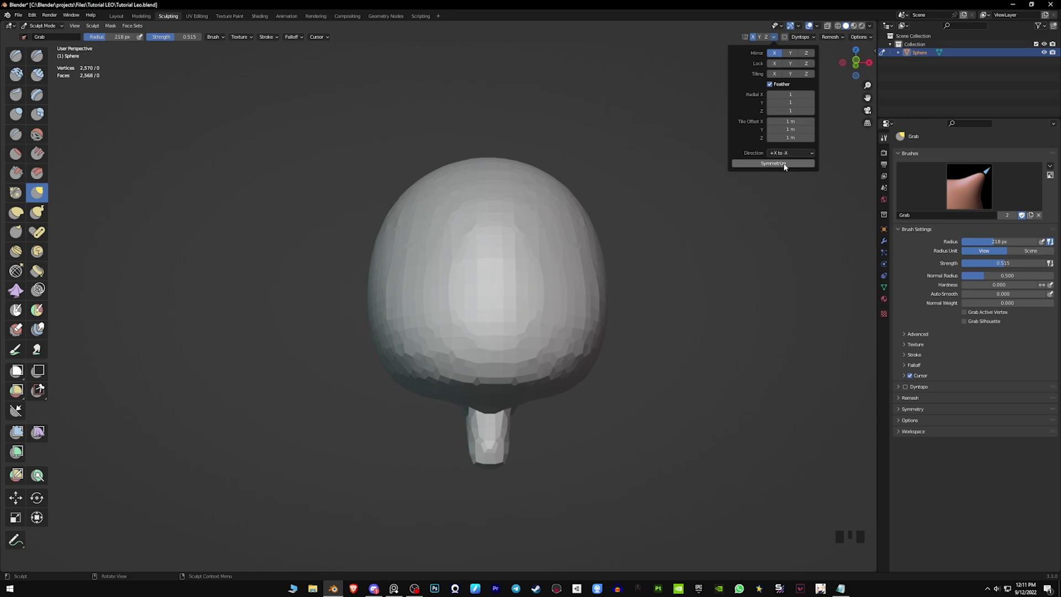
key("ctrl+z")
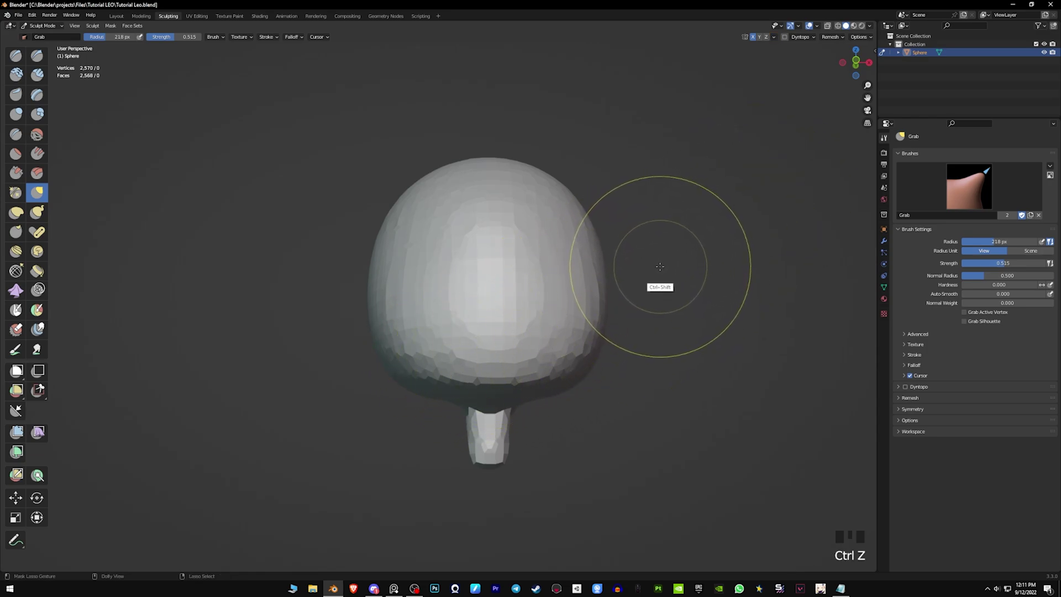
key("ctrl+shift+z")
middle_click(691, 246, "shift")
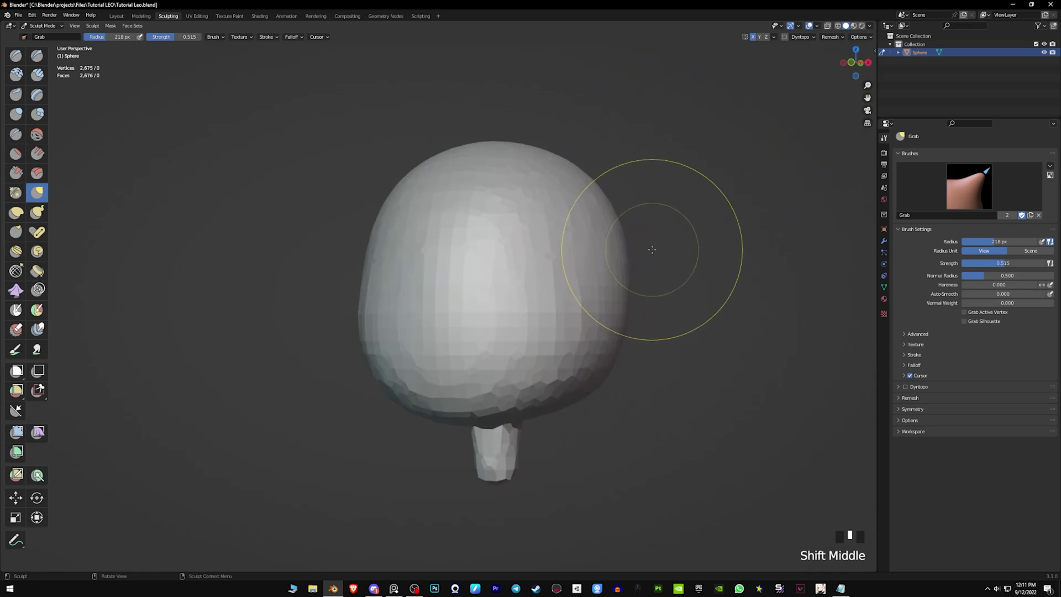
Step: Symmetrize the head and neck again from +X to -X and reopen the symmetry settings
left_click(774, 36)
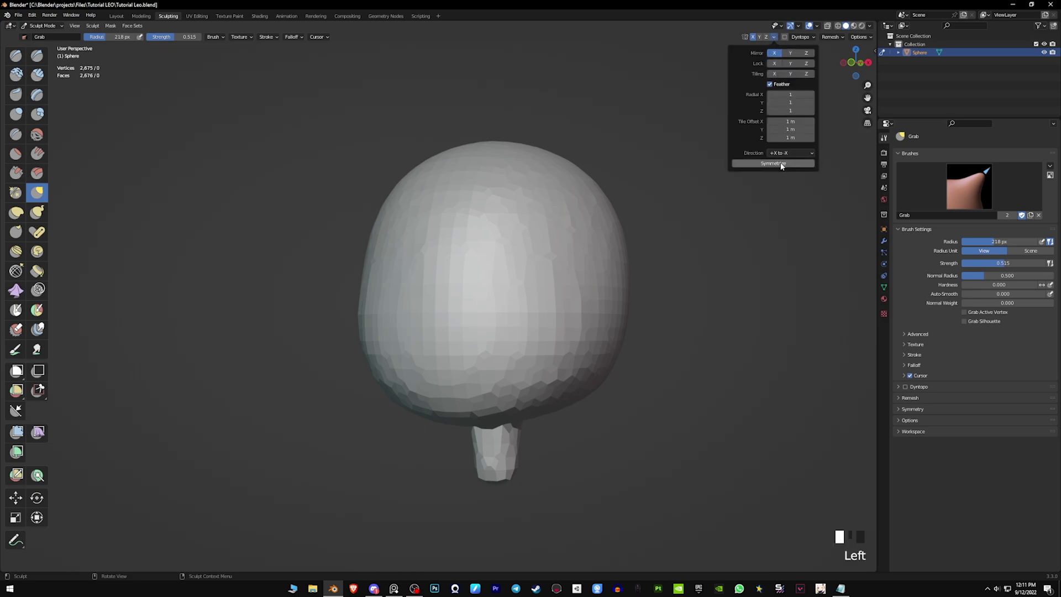
left_click(782, 164)
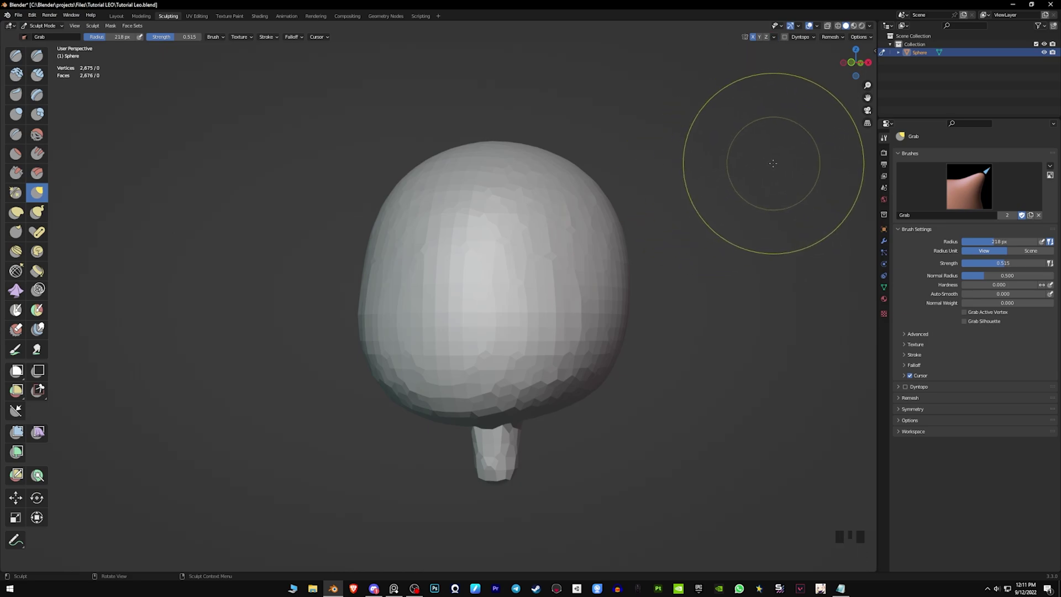
left_click(773, 36)
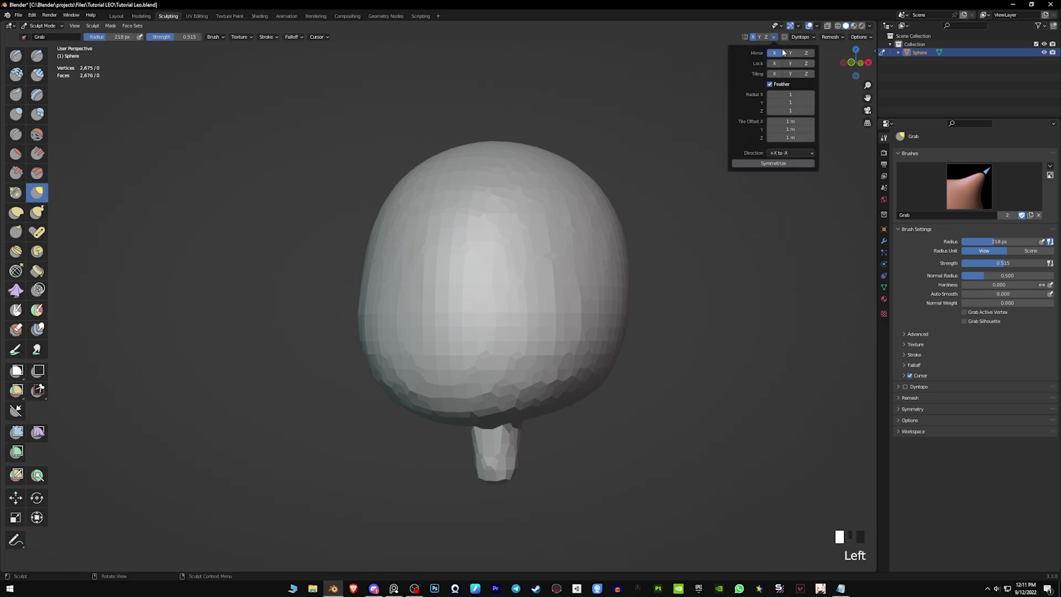
Step: Remove Symmetrize from the Quick Favorites and add it to them again
right_click(782, 165)
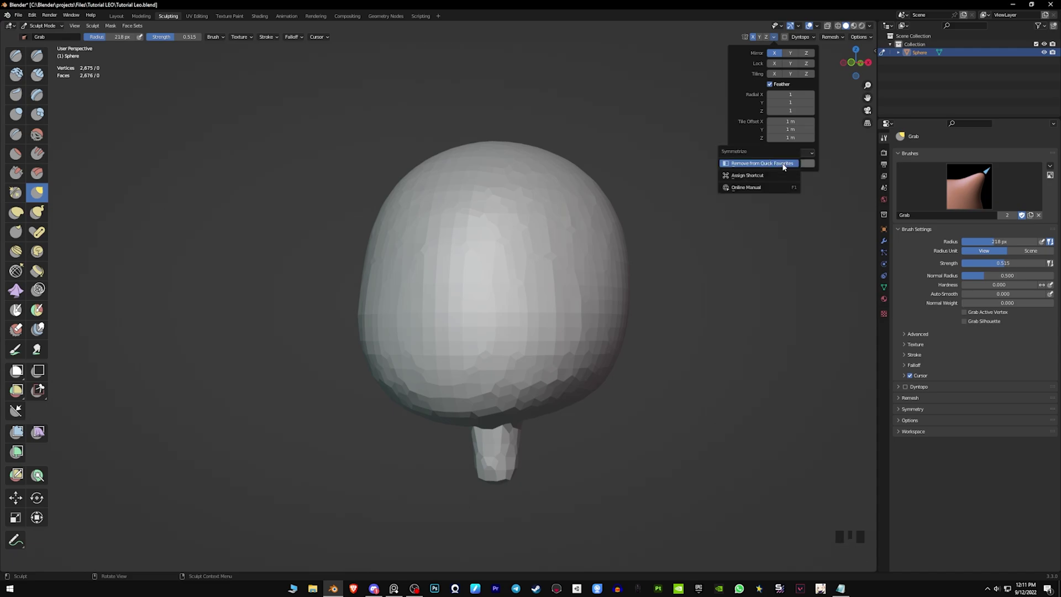
left_click(777, 165)
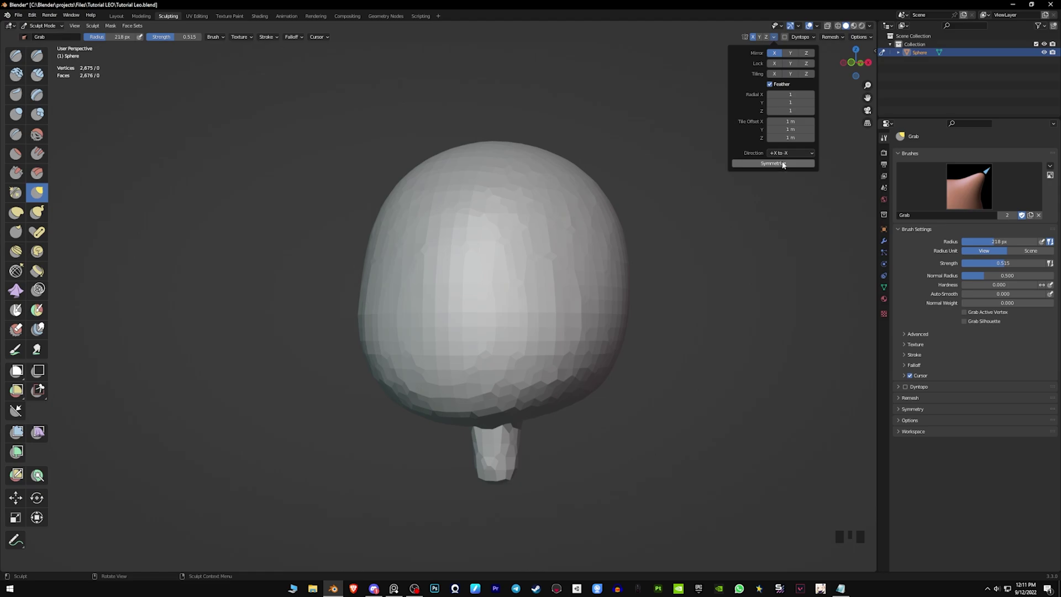
right_click(779, 165)
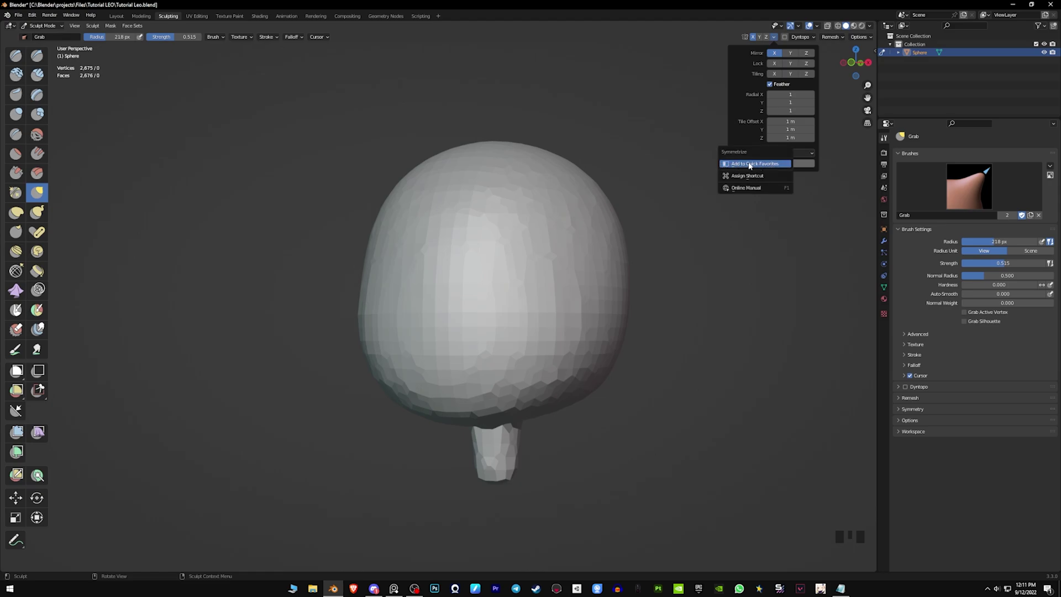
left_click(762, 165)
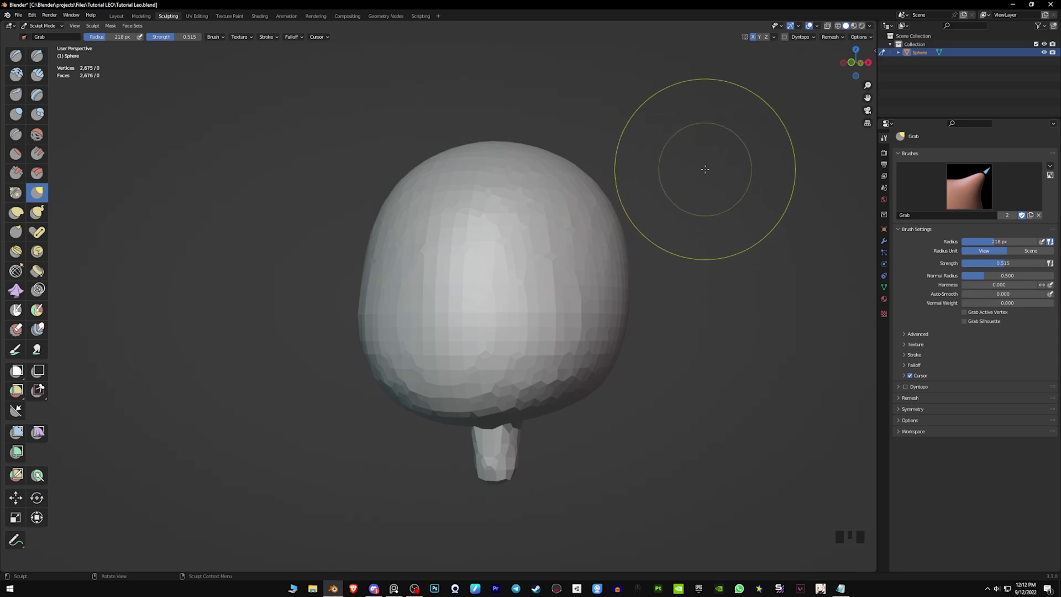
Step: Symmetrize the head and neck using the Quick Favorites entry
key("q")
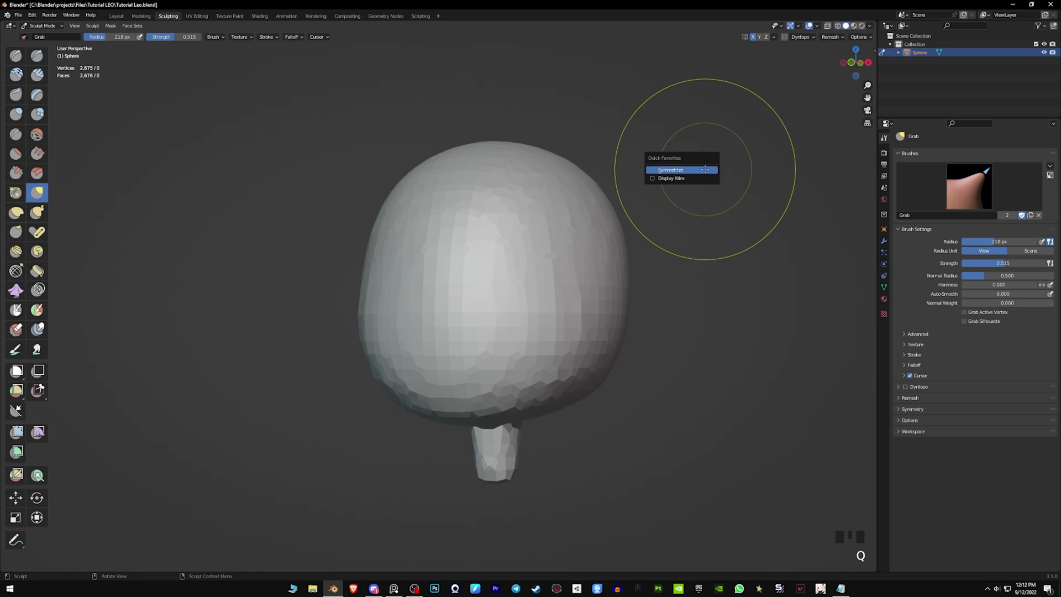
key("q")
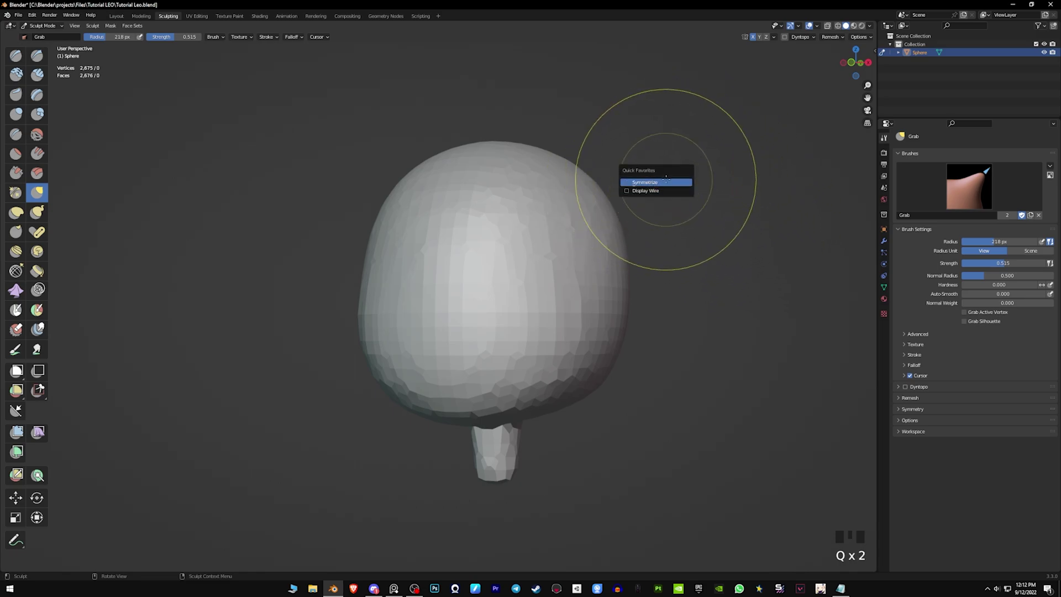
left_click(773, 37)
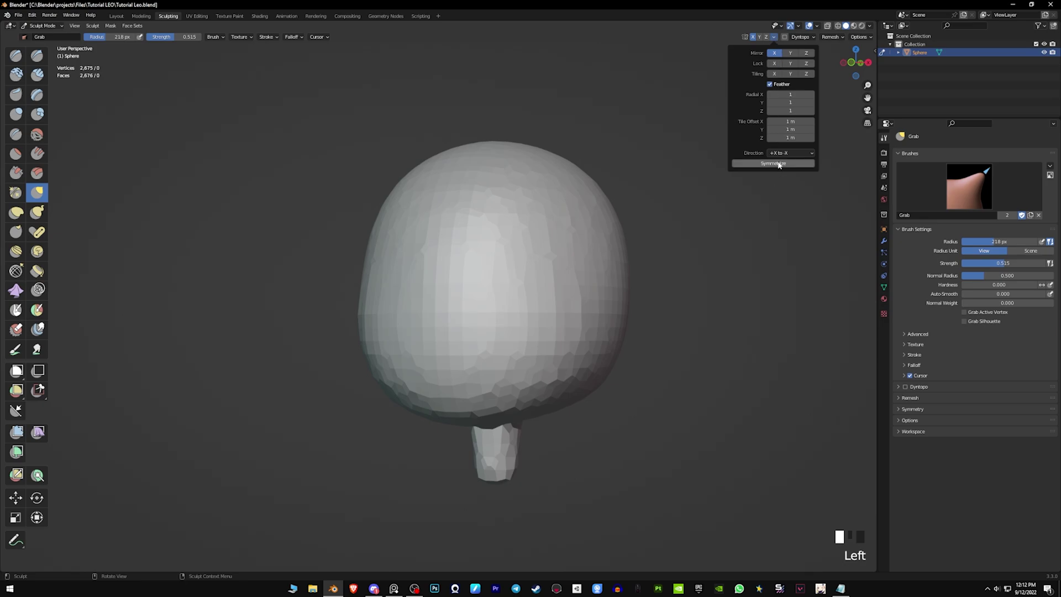
key("q")
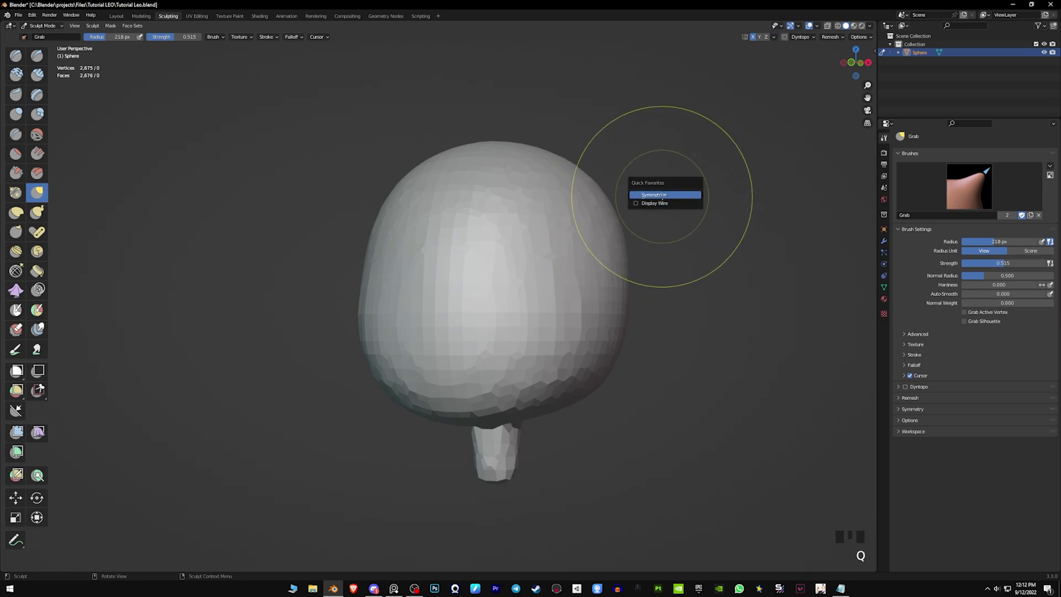
left_click(669, 193)
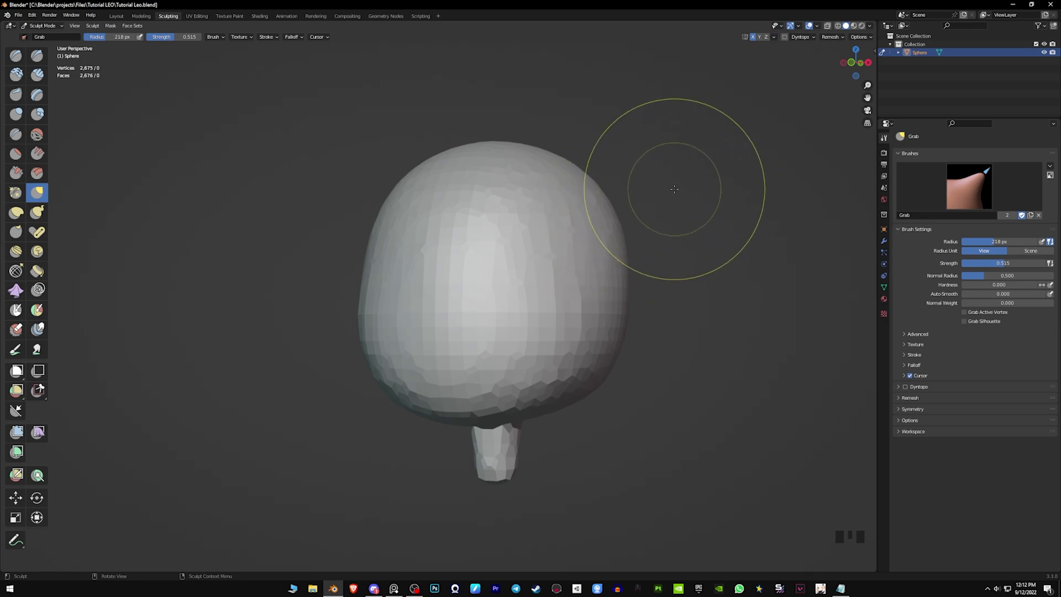
key("q")
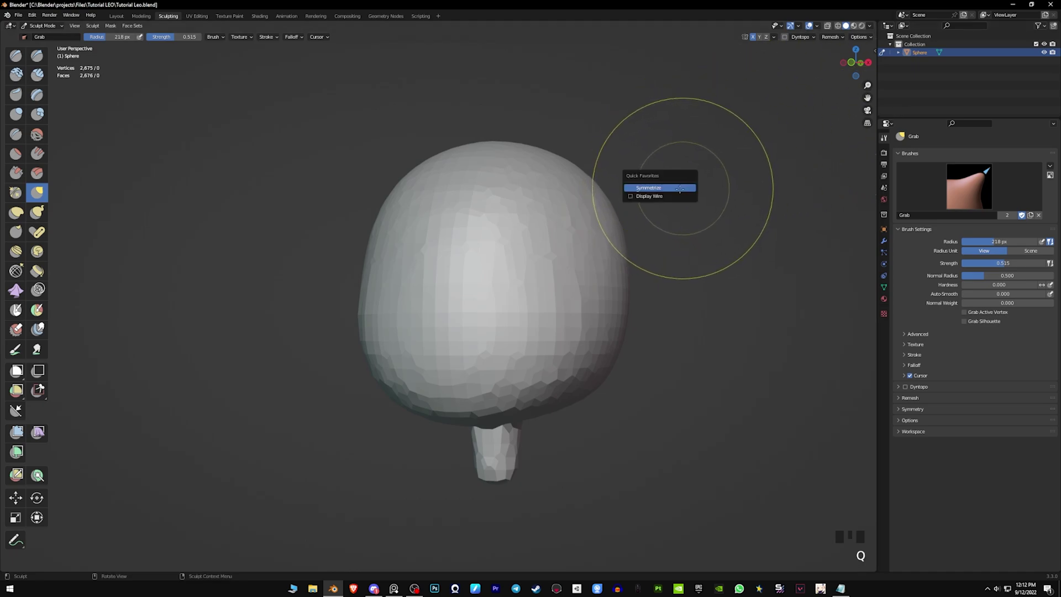
left_click(670, 188)
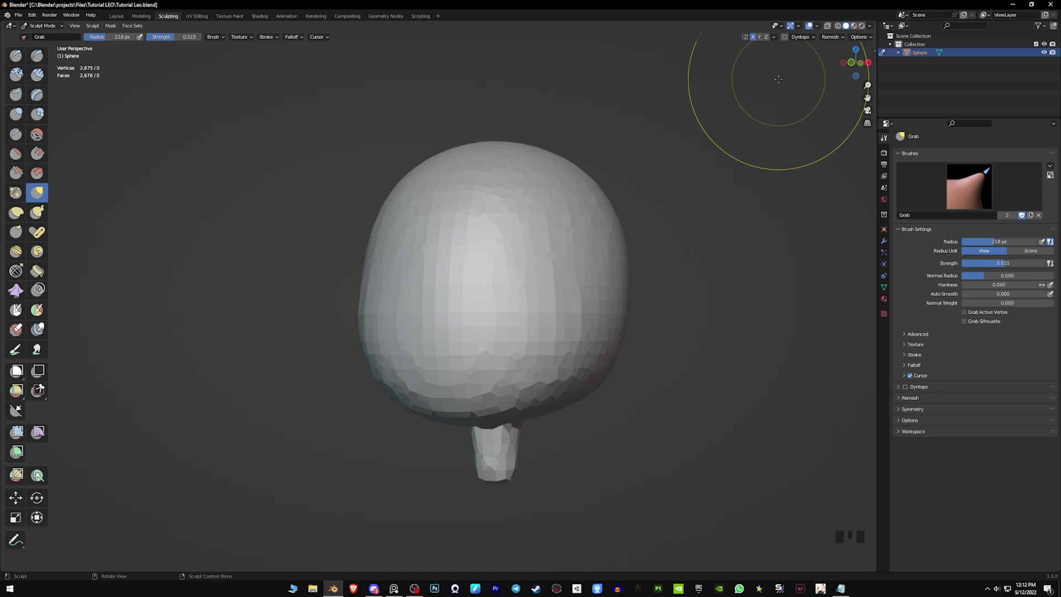
Step: Switch to the Draw Sharp brush and set its radius to 264 px, facing the front of the head
mouse_move(674, 246)
middle_mouse_down()
mouse_move(702, 247)
mouse_move(573, 303)
mouse_move(575, 325)
mouse_move(671, 318)
middle_mouse_up()
key("f")
left_click(614, 299)
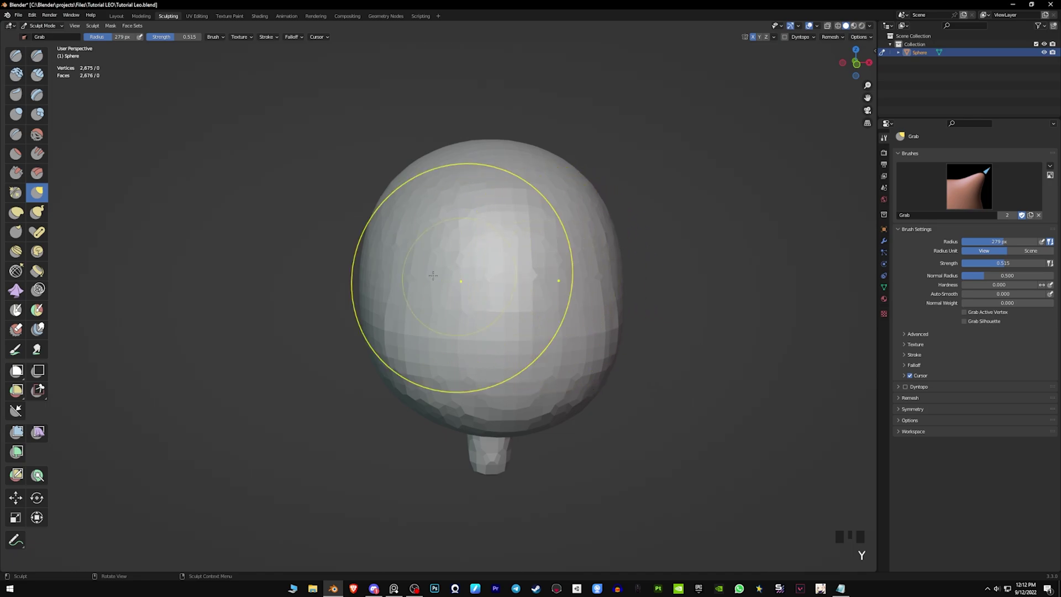
left_click(37, 56)
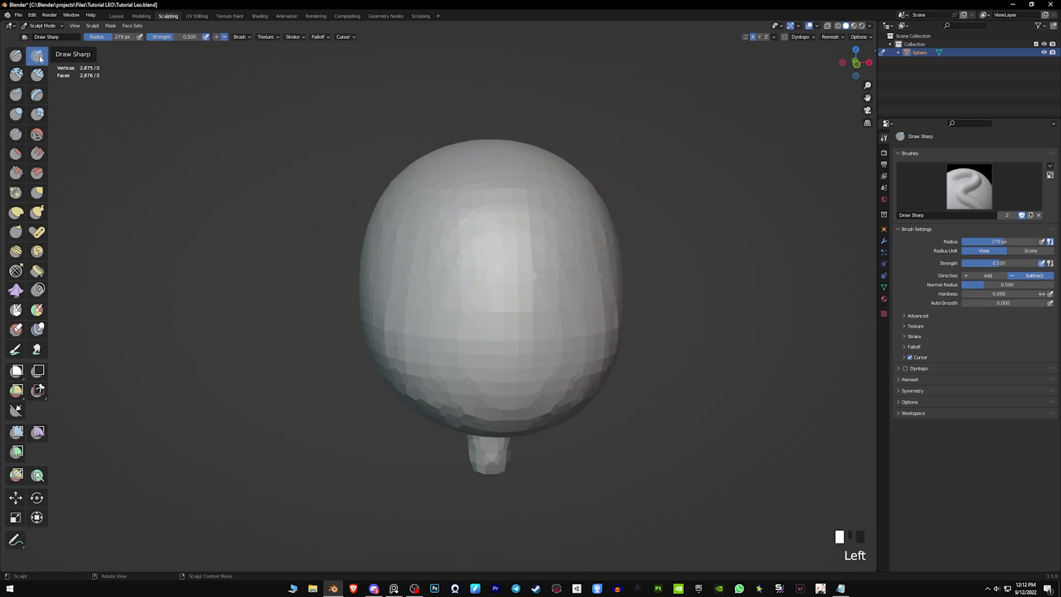
right_click(42, 58)
right_click(41, 58)
left_click(42, 58)
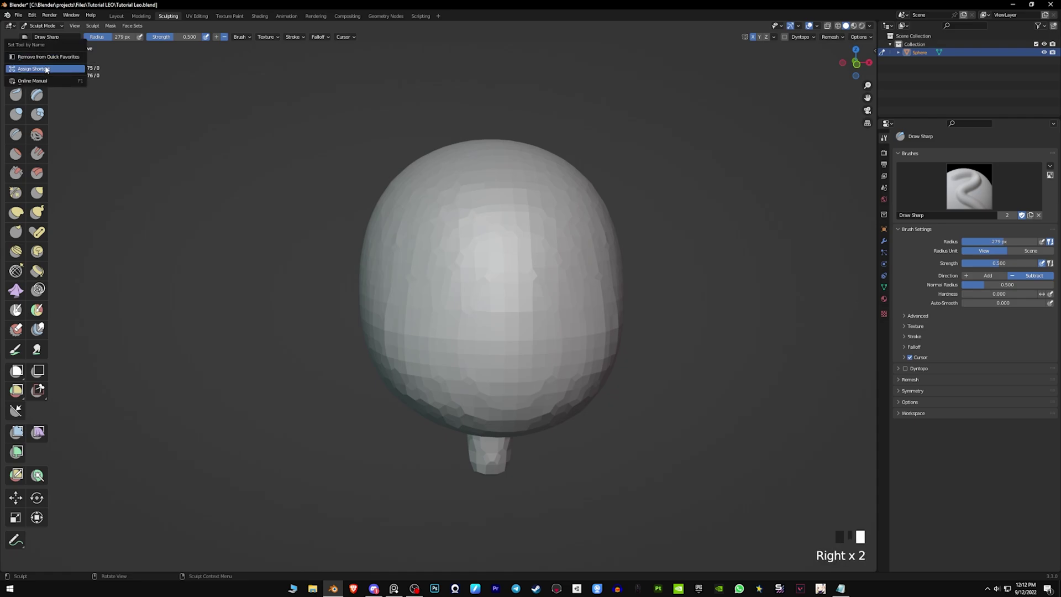
left_click(74, 88)
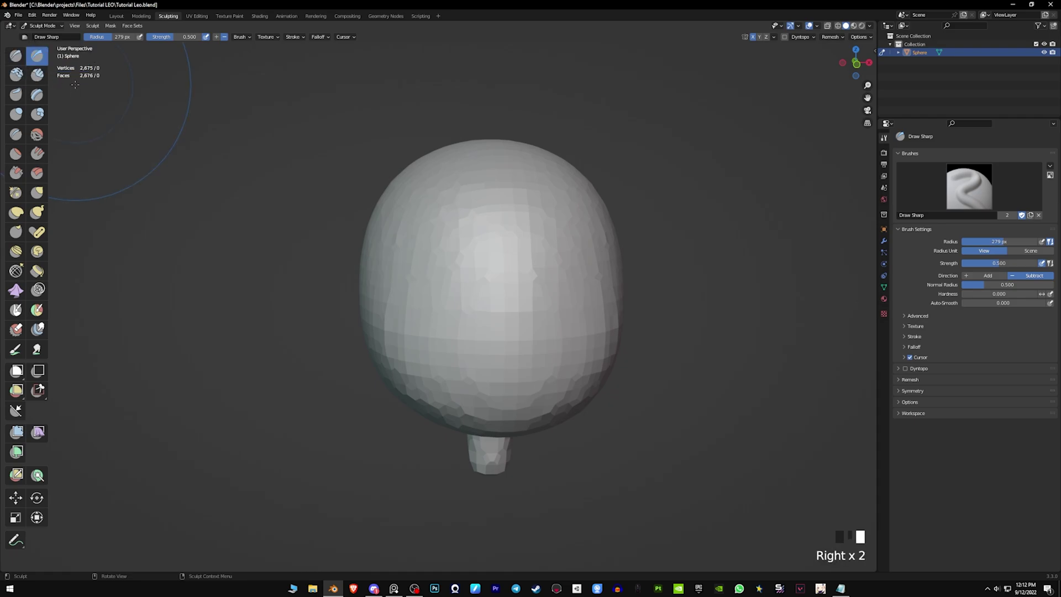
middle_click_drag(589, 300, 571, 297)
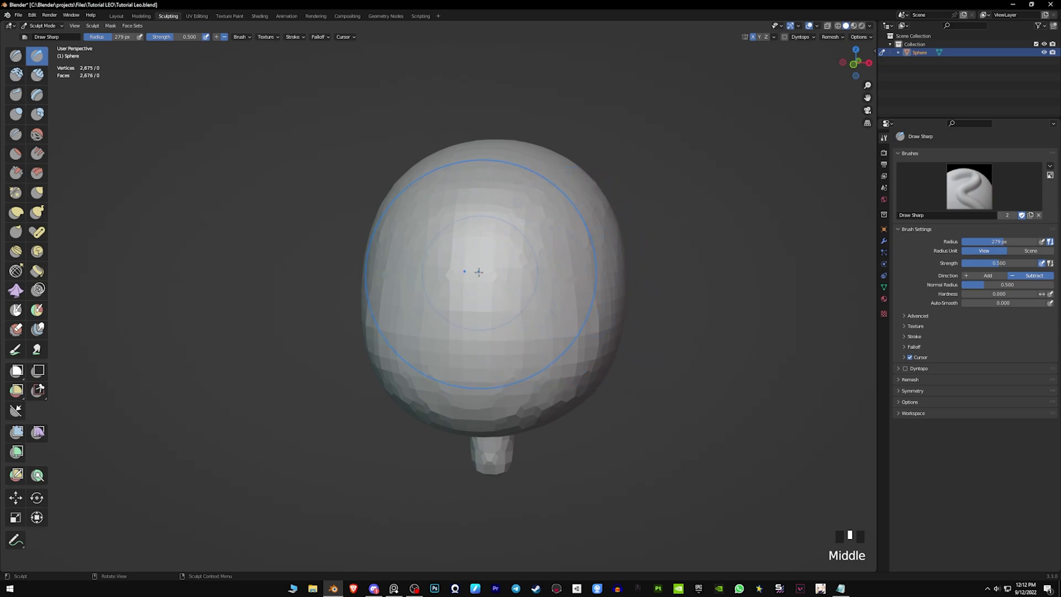
mouse_move(473, 267)
middle_mouse_down("shift")
mouse_move(523, 293)
mouse_move(493, 276)
mouse_move(482, 248)
mouse_move(475, 259)
middle_mouse_up("shift")
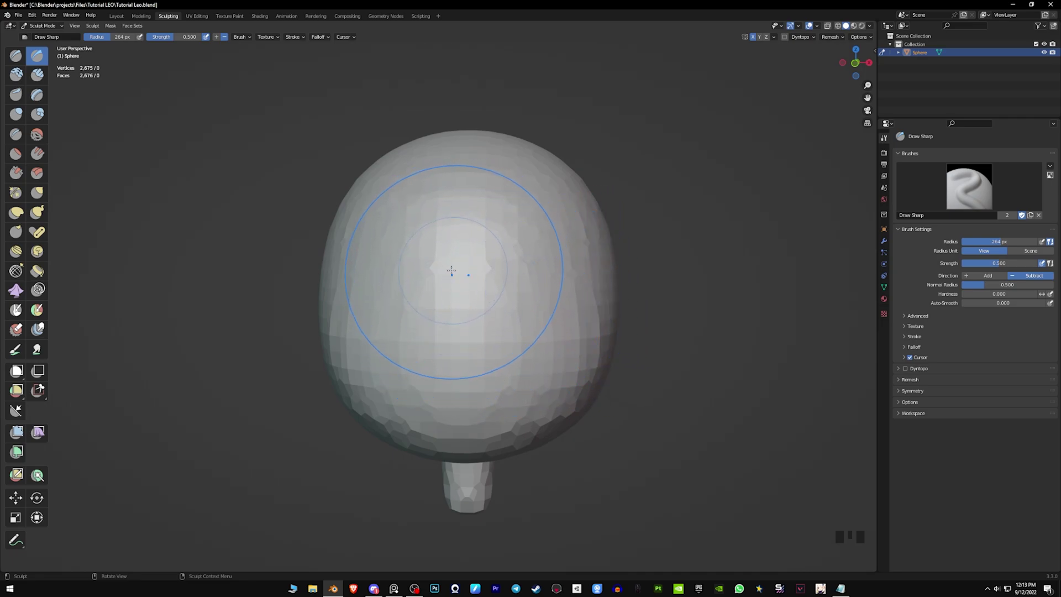
Step: Try a horizontal Draw Sharp stroke across the face at eye level and check it from the side
left_click_drag(337, 277, 334, 278)
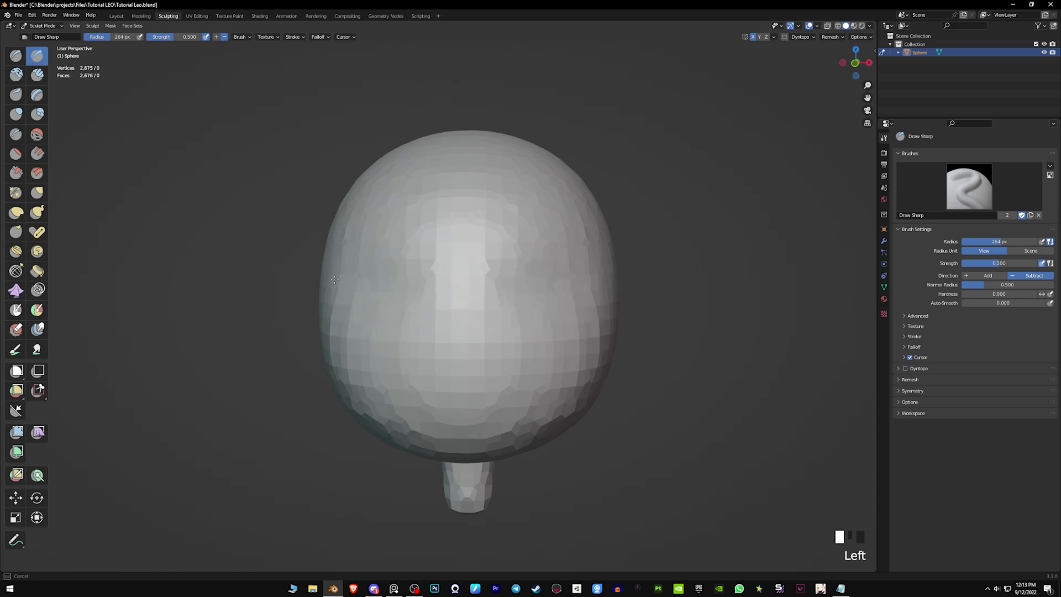
middle_click_drag(544, 280, 586, 291)
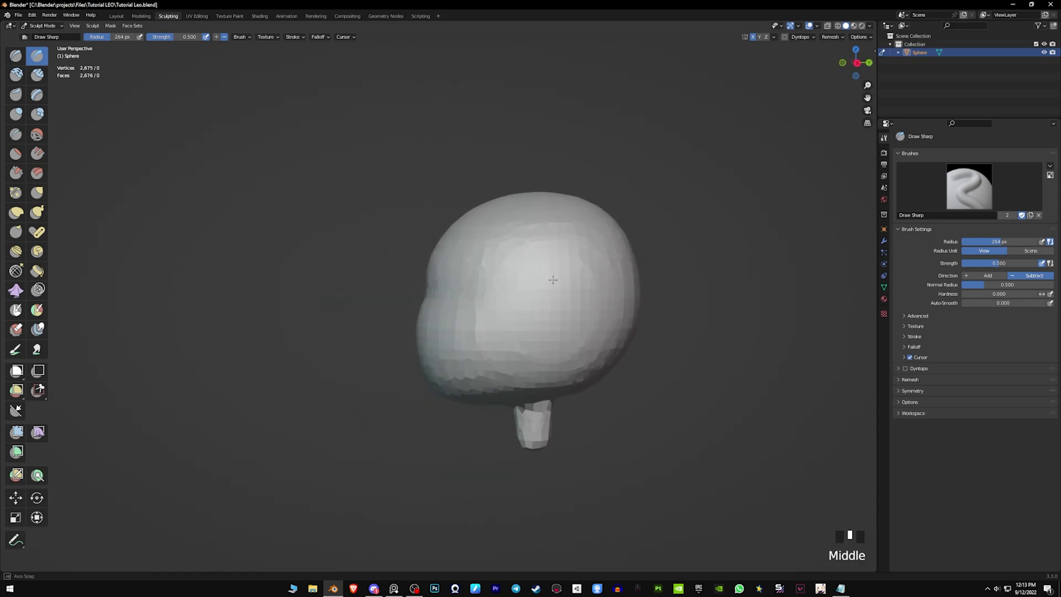
middle_click_drag(511, 339, 511, 291, "ctrl")
middle_click_drag(511, 292, 505, 284)
middle_click_drag(506, 284, 521, 293, "shift")
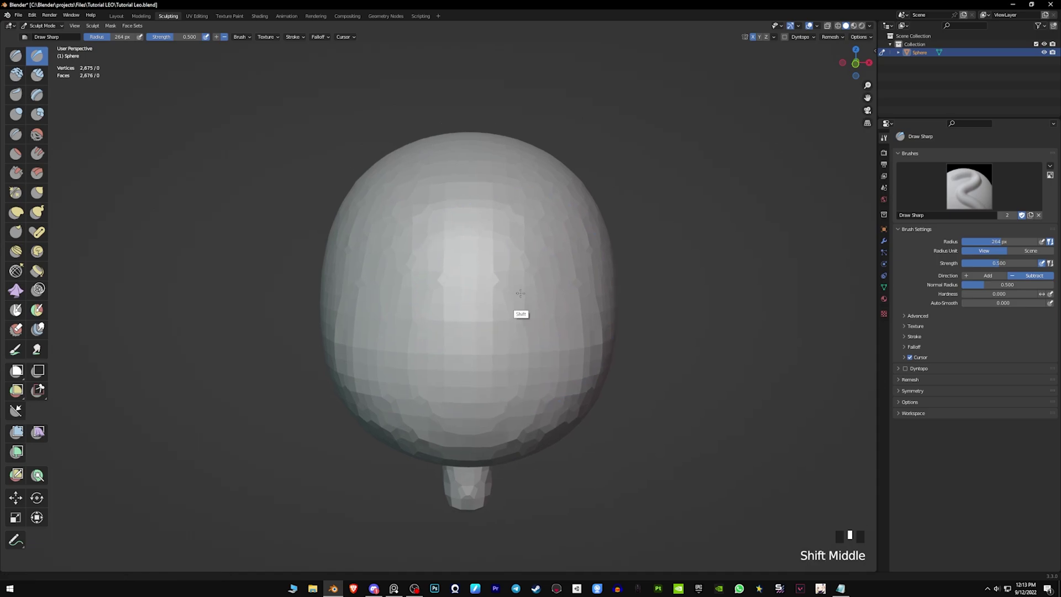
middle_click_drag(459, 315, 462, 298)
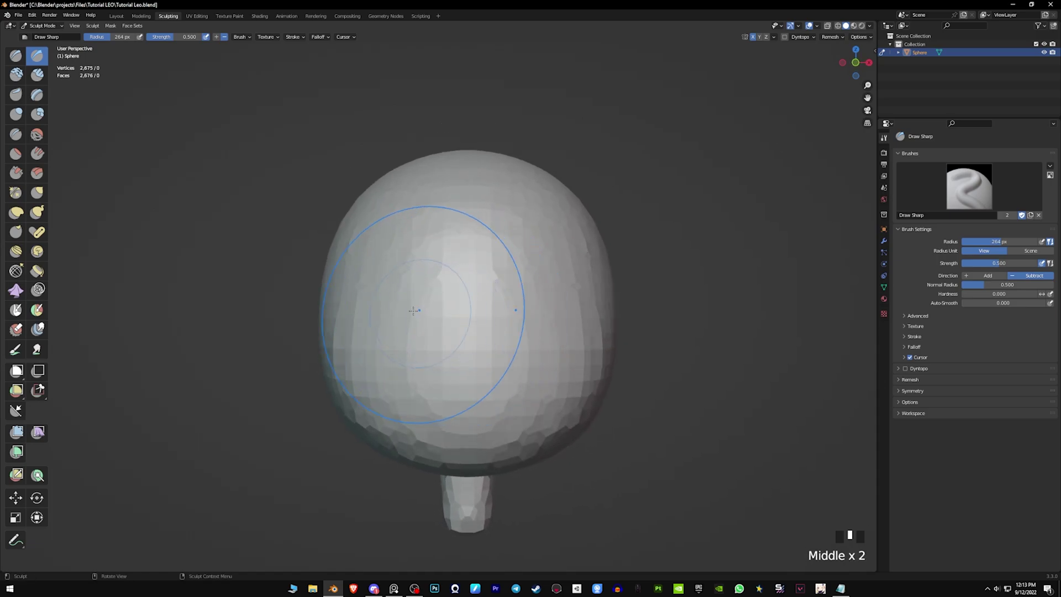
Step: Carve a horizontal eye-line groove across the front of the face with the subtracting Draw Sharp brush
left_click_drag(327, 297, 324, 299)
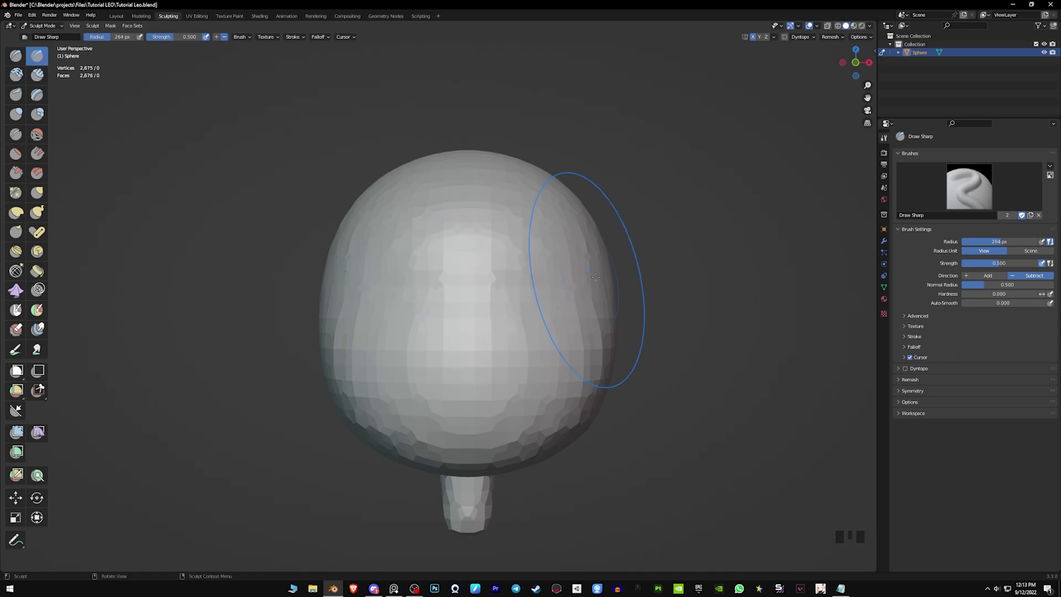
middle_click_drag(580, 272, 545, 284)
left_click_drag(544, 284, 538, 295)
middle_click_drag(538, 295, 458, 283)
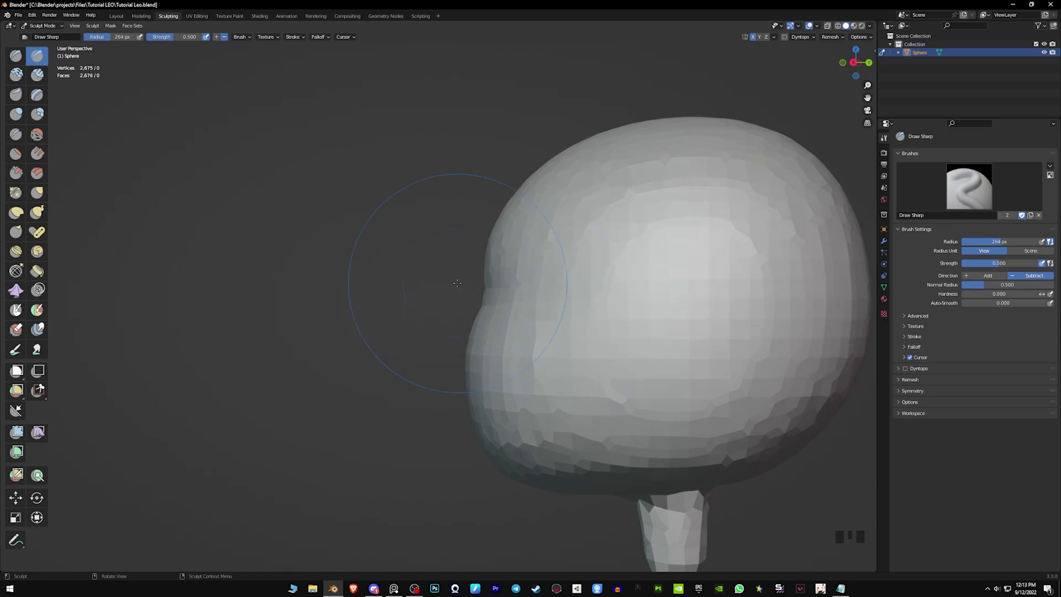
middle_click_drag(525, 291, 585, 299)
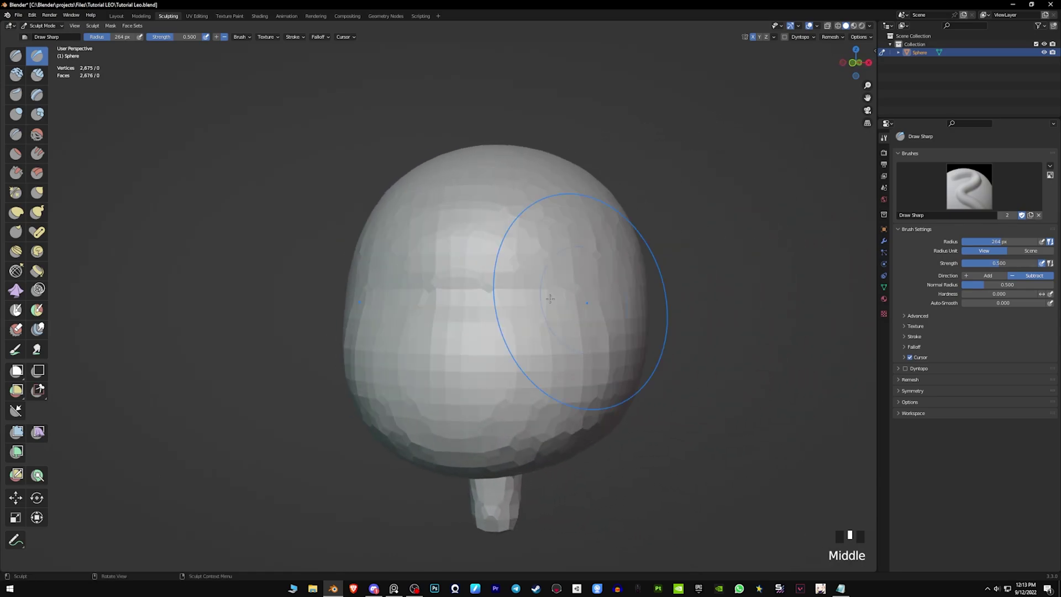
middle_click_drag(453, 296, 488, 298)
middle_click_drag(500, 293, 485, 301)
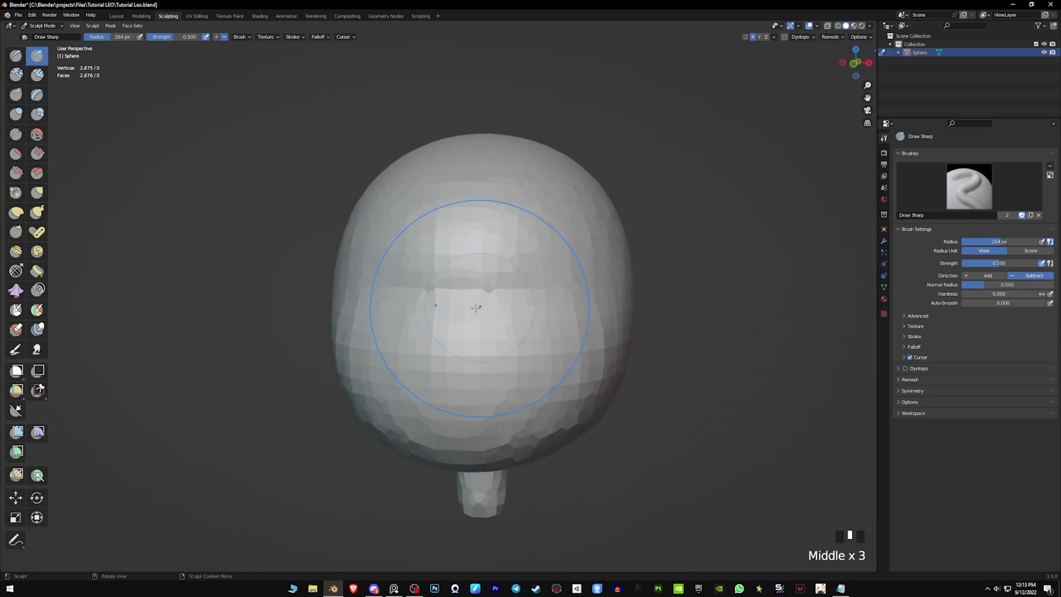
Step: Compare the eye-line indentation on the head with the side and front head drawings in the reference image
middle_click_drag(552, 290, 514, 258)
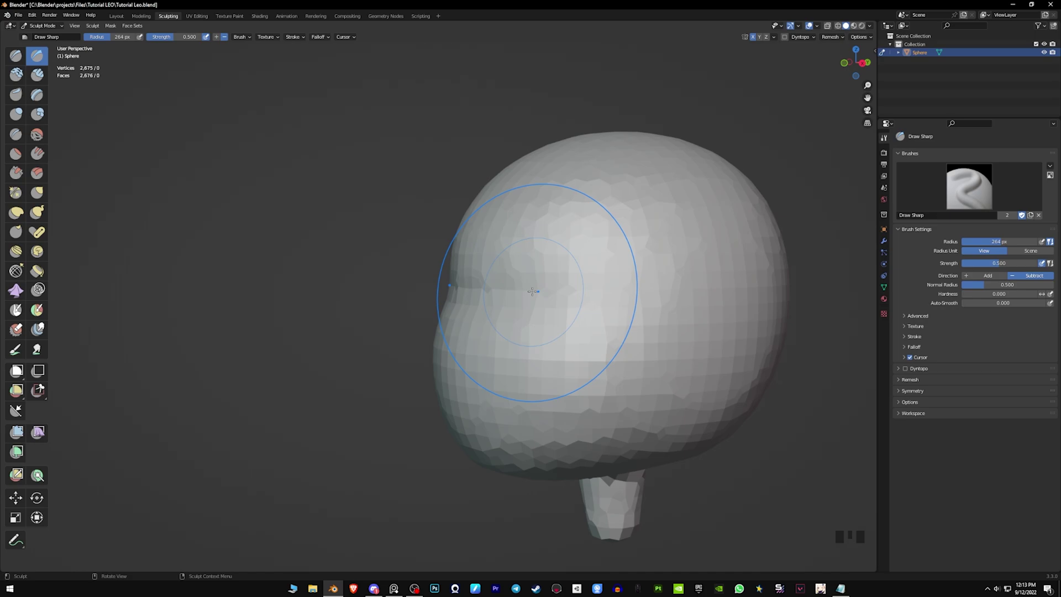
middle_click_drag(545, 297, 534, 299)
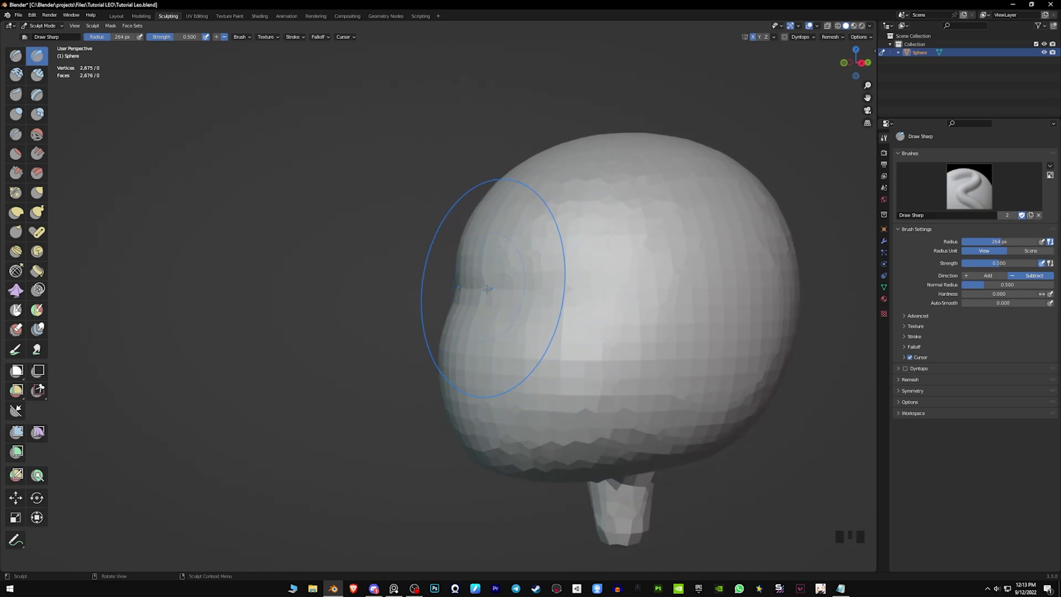
middle_click_drag(481, 371, 513, 290)
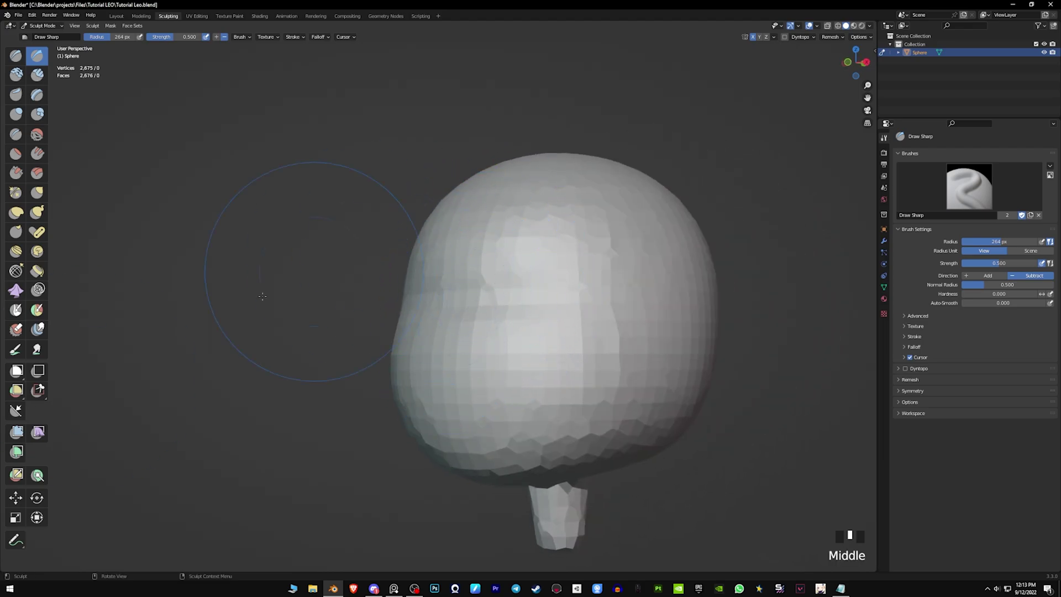
right_click_drag(0, 387, 459, 227)
scroll(519, 307, "up", 3)
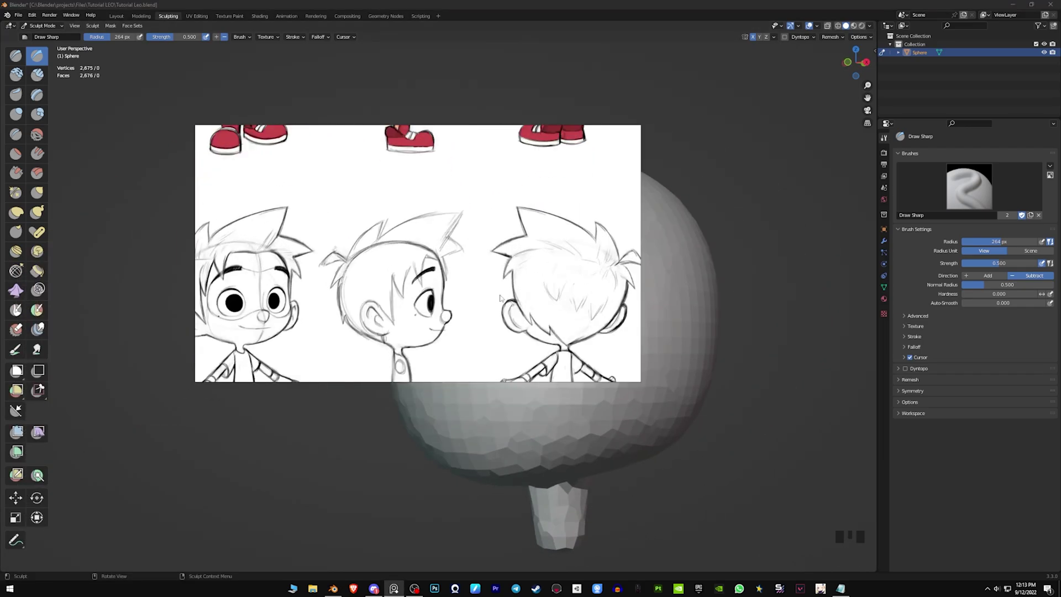
middle_click_drag(454, 290, 436, 289)
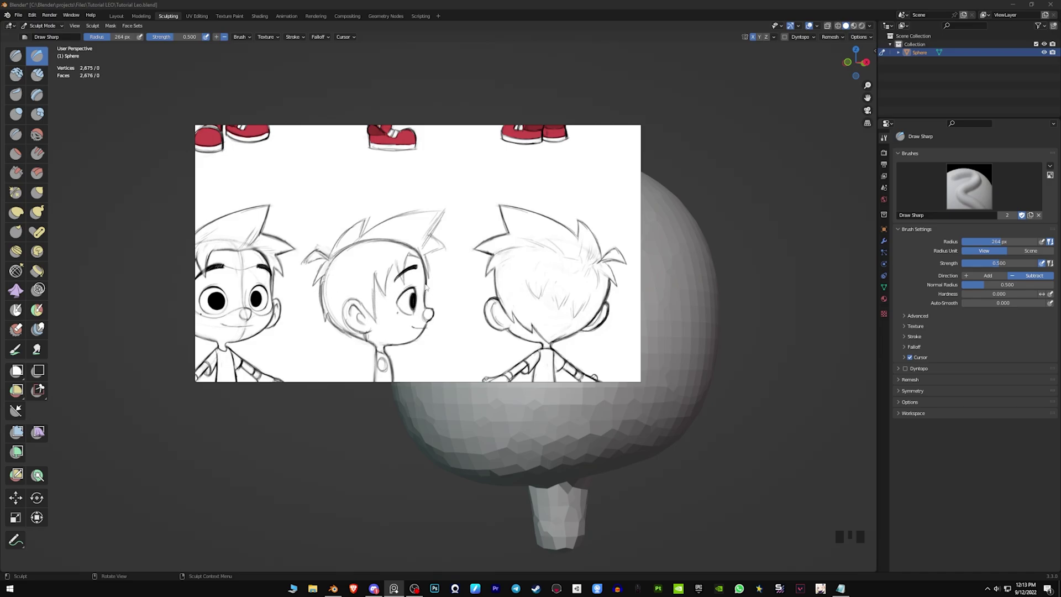
right_click_drag(448, 270, 0, 503)
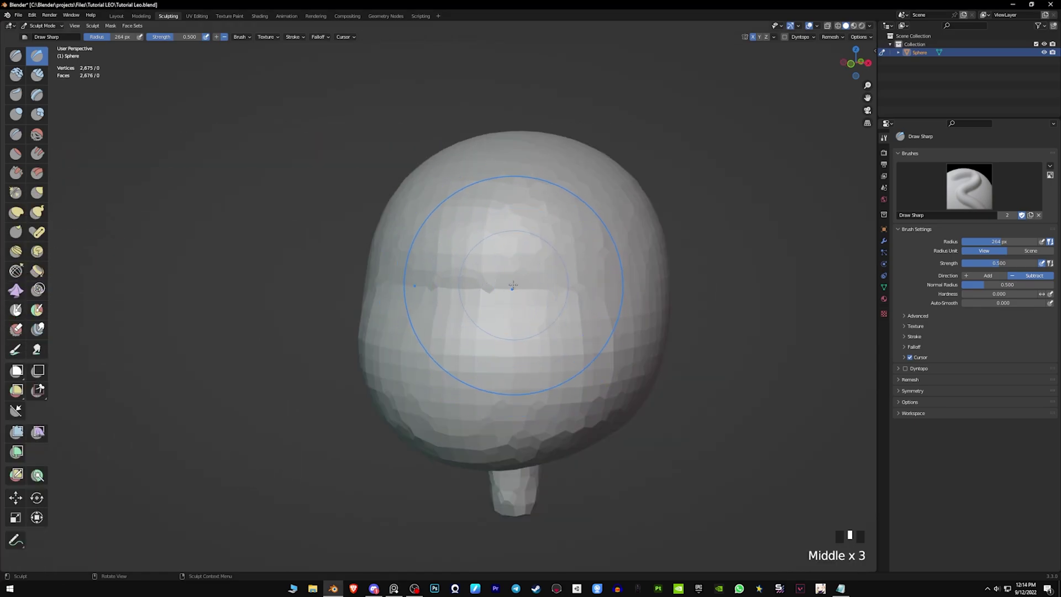
Step: Examine the eye-line indentation from the front and sides, finishing in the right orthographic view
mouse_move(512, 285)
middle_mouse_down()
mouse_move(480, 302)
mouse_move(556, 260)
middle_mouse_up()
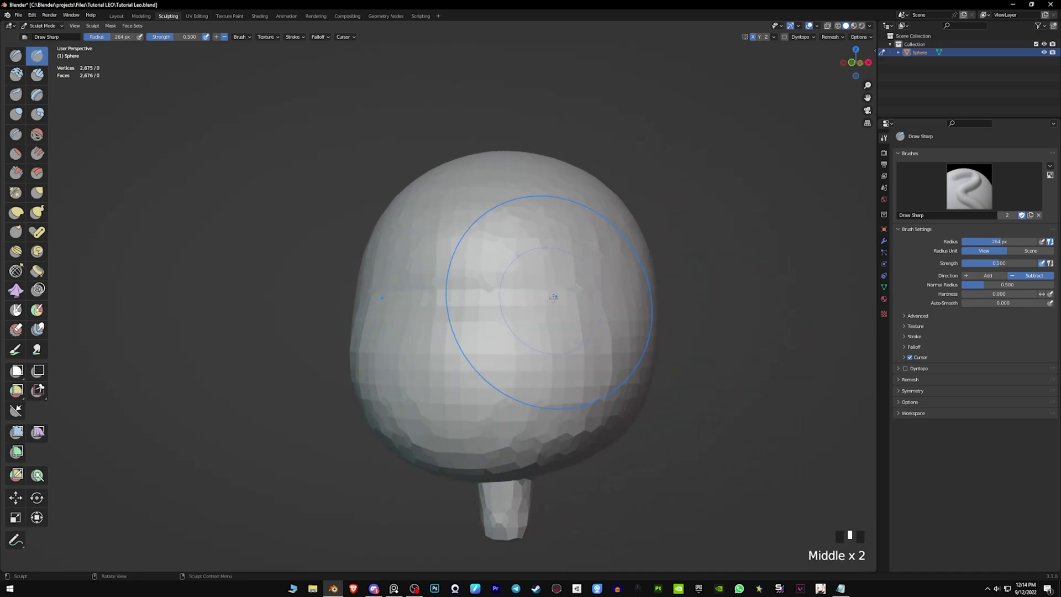
mouse_move(479, 304)
middle_mouse_down()
mouse_move(484, 315)
mouse_move(481, 285)
mouse_move(552, 254)
middle_mouse_up()
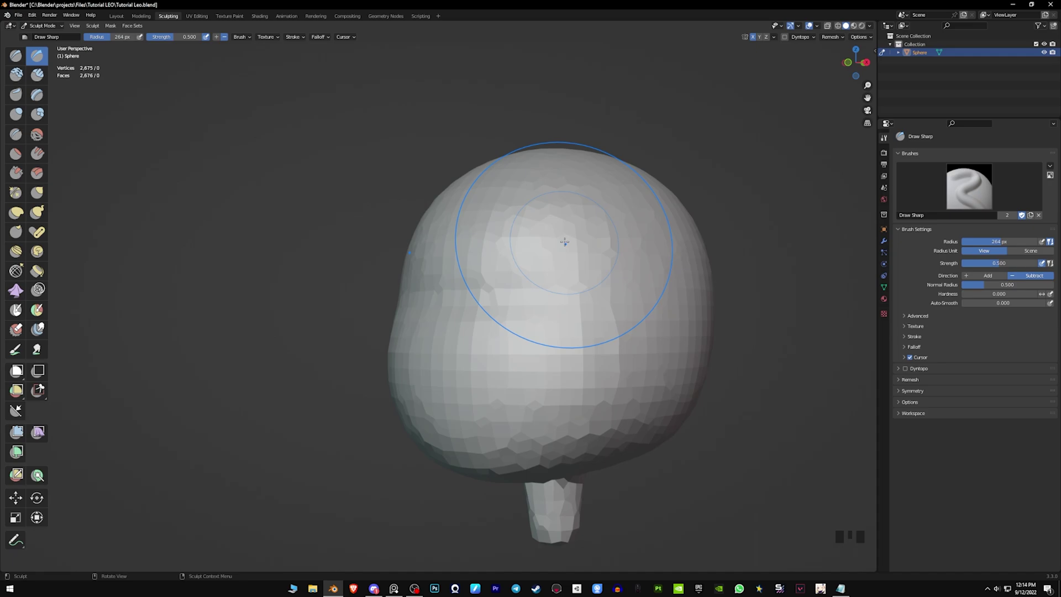
mouse_move(564, 350)
middle_mouse_down()
mouse_move(587, 297)
mouse_move(559, 331)
middle_mouse_up()
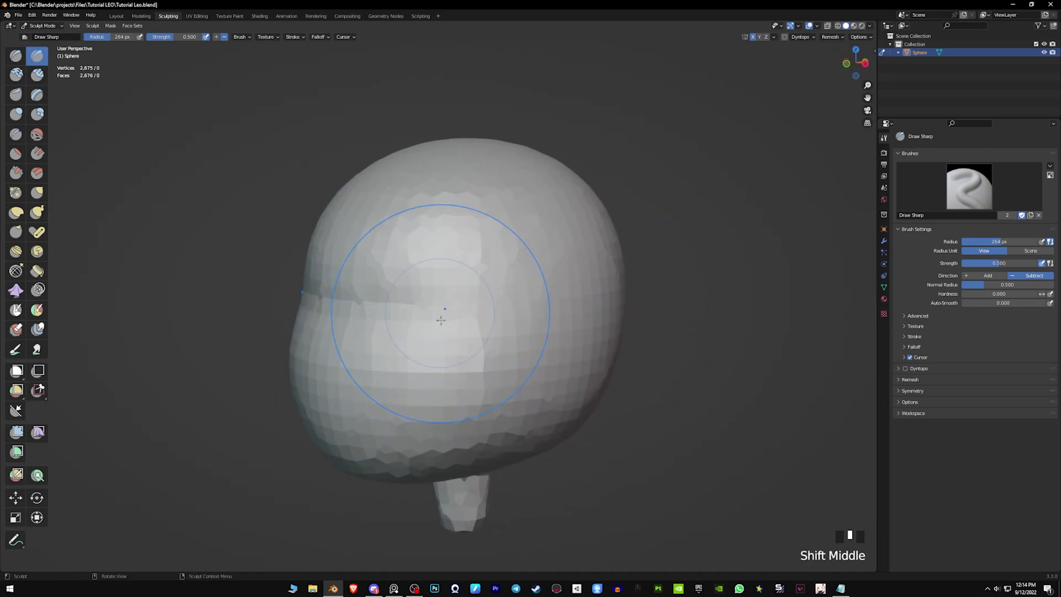
middle_click_drag(426, 289, 552, 298)
middle_click_drag(620, 297, 597, 313)
mouse_move(599, 316)
middle_mouse_down("shift")
mouse_move(579, 294)
mouse_move(535, 299)
mouse_move(547, 285)
middle_mouse_up("shift")
key("KP_3")
scroll(542, 297, "down", 1)
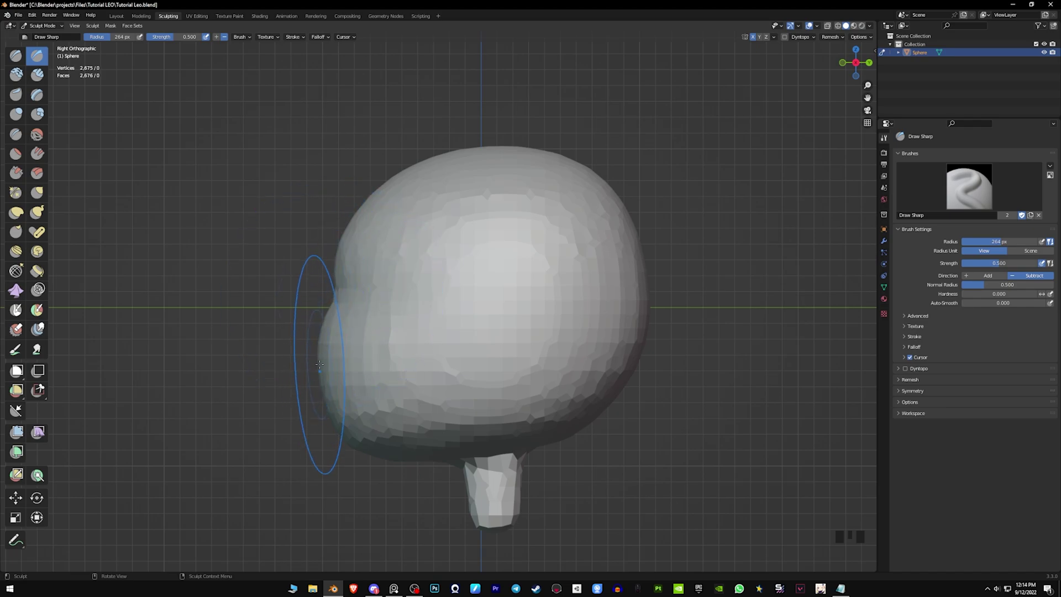
key("f")
left_click(264, 406)
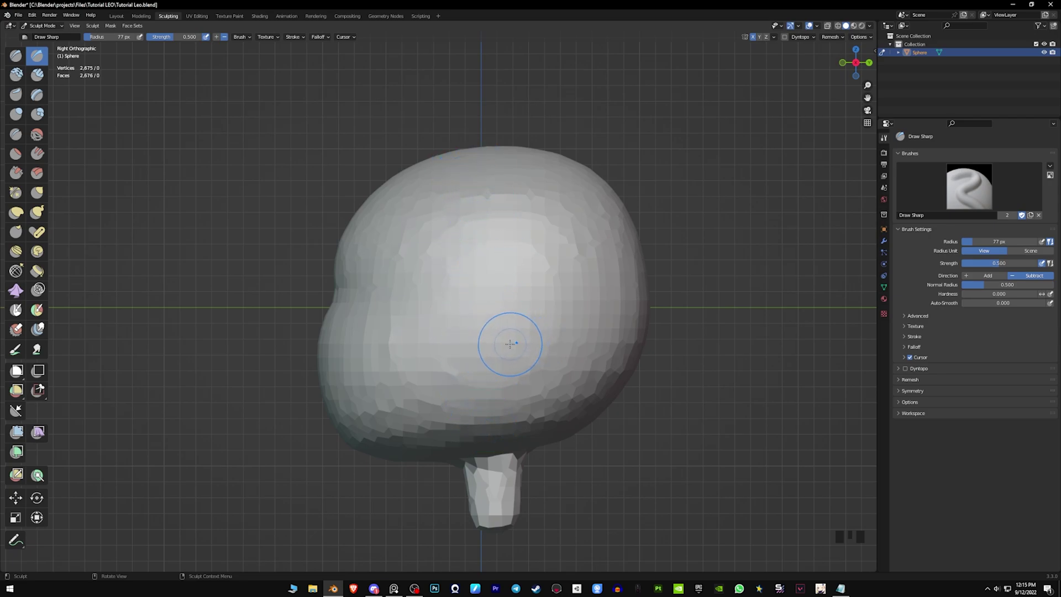
key("m")
left_click_drag(497, 328, 497, 328)
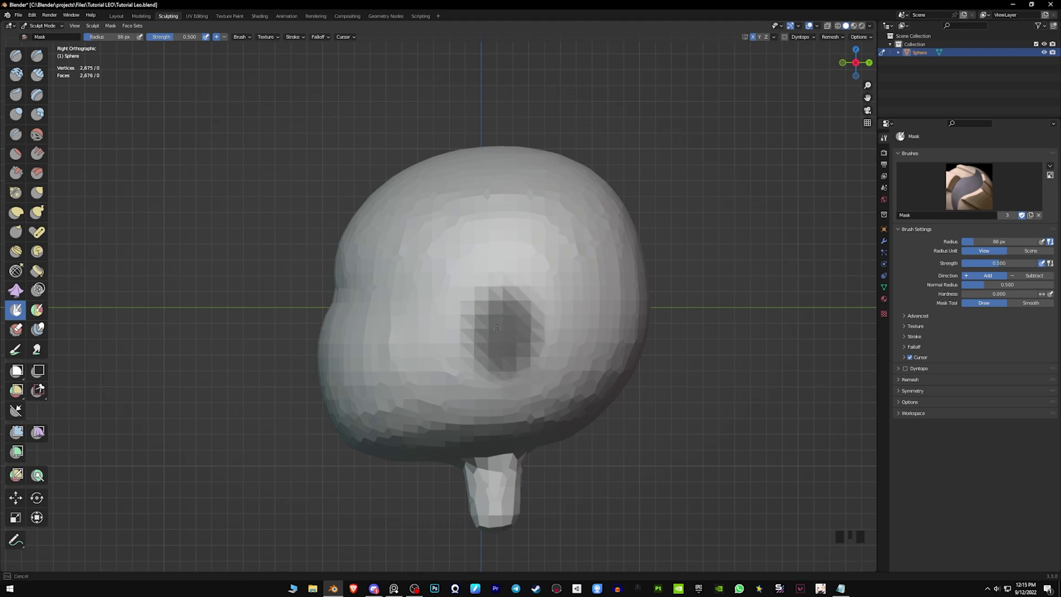
mouse_move(538, 313)
middle_mouse_down()
mouse_move(573, 306)
mouse_move(621, 271)
mouse_move(602, 332)
mouse_move(555, 309)
middle_mouse_up()
mouse_move(555, 310)
middle_mouse_down("ctrl")
mouse_move(552, 330)
mouse_move(563, 331)
mouse_move(542, 331)
mouse_move(571, 331)
mouse_move(521, 356)
mouse_move(515, 371)
mouse_move(554, 324)
mouse_move(563, 350)
mouse_move(525, 350)
mouse_move(527, 327)
middle_mouse_up("ctrl")
key("ctrl+z")
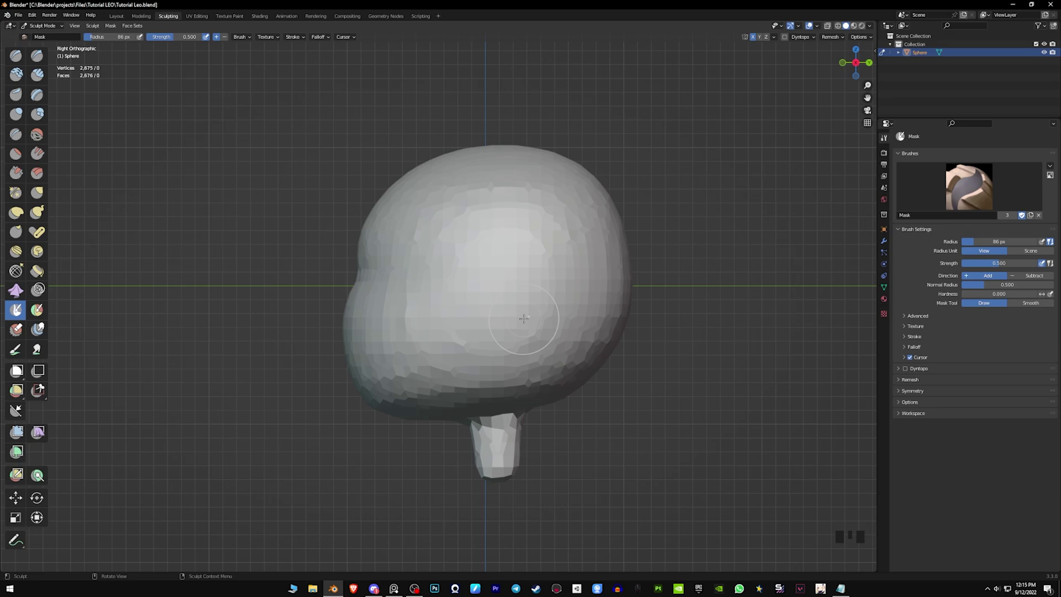
Step: Paint a tall ear-shaped mask on the side of the head with the 86 px Mask brush and invert the mask
mouse_move(499, 303)
left_mouse_down()
mouse_move(504, 320)
mouse_move(498, 302)
left_mouse_up()
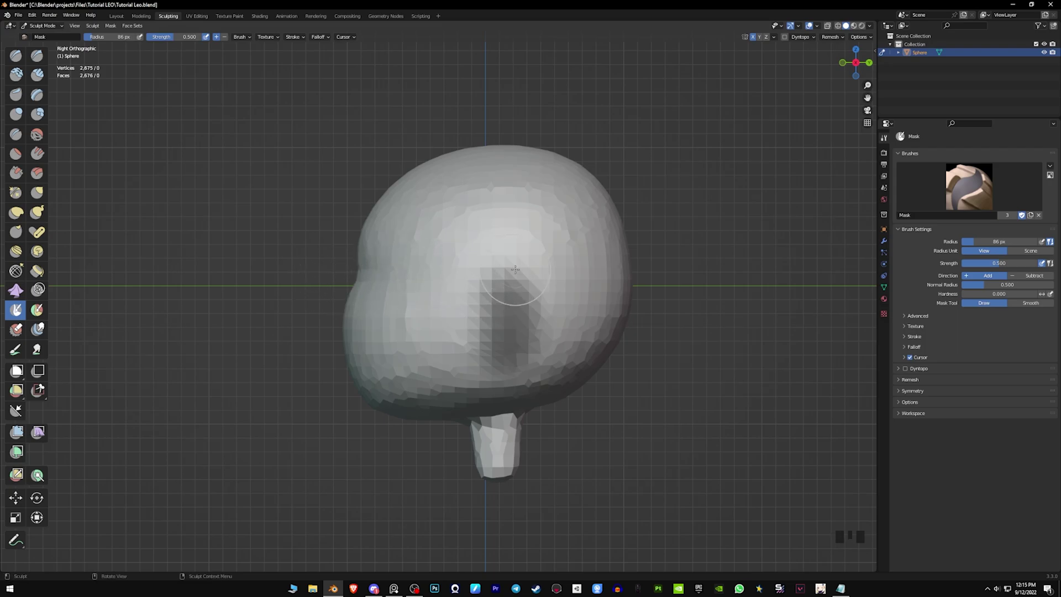
left_click_drag(530, 327, 514, 332)
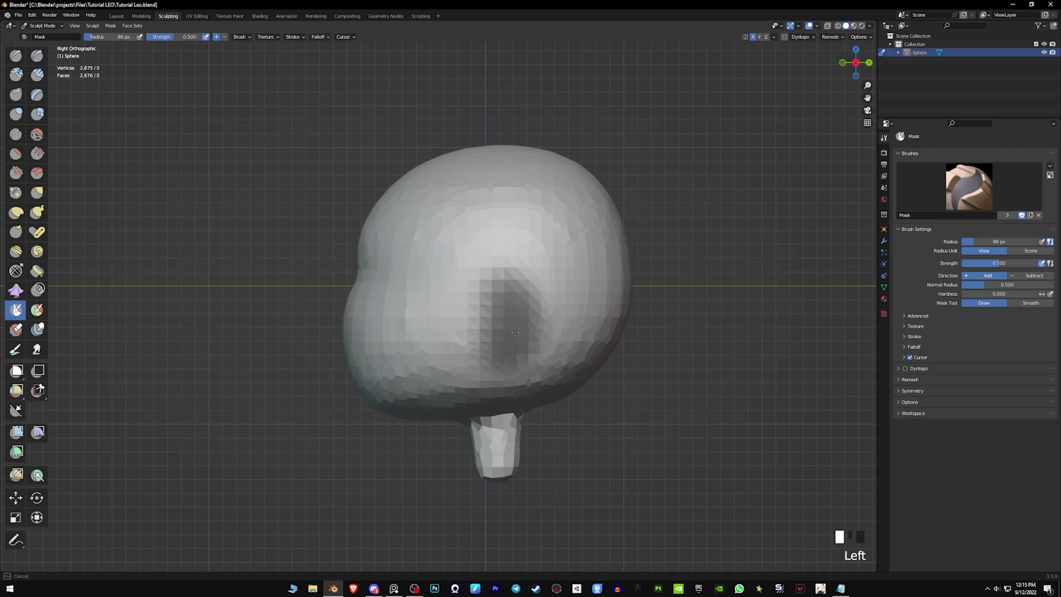
middle_click_drag(549, 316, 619, 313)
middle_click_drag(621, 313, 623, 359, "ctrl")
middle_click_drag(599, 320, 555, 314)
middle_click_drag(611, 309, 614, 308, "ctrl")
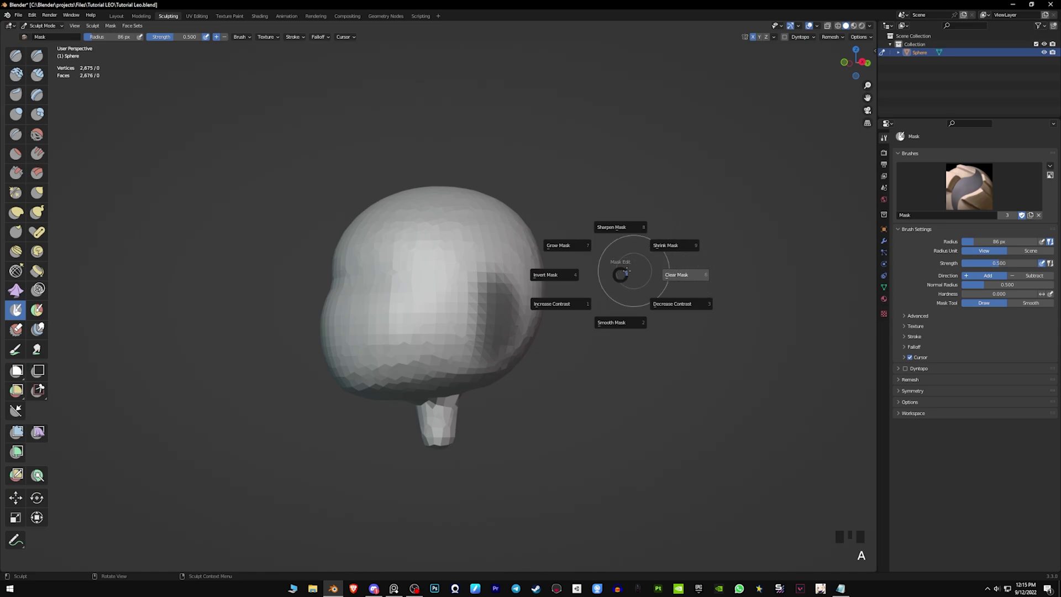
left_click(554, 275)
Step: Pull the unmasked ear patches outward from both sides of the head with the Grab brush
key("g")
key("f")
left_click(574, 268)
mouse_move(577, 288)
middle_mouse_down()
mouse_move(571, 316)
mouse_move(547, 300)
middle_mouse_up()
key("f")
left_click(587, 296)
left_click_drag(506, 301, 520, 298)
left_click_drag(509, 326, 517, 330)
middle_click_drag(494, 331, 515, 338)
left_click_drag(520, 339, 525, 338)
middle_click_drag(520, 333, 536, 320)
left_click_drag(508, 317, 521, 315)
left_click_drag(510, 285, 525, 289)
left_click_drag(520, 317, 529, 323)
middle_click_drag(530, 334, 536, 344)
left_click_drag(524, 326, 528, 327)
left_click_drag(523, 309, 529, 310)
Step: Shape the protruding ears from behind with the Grab brush enlarged to a 242 px radius
mouse_move(527, 318)
middle_mouse_down()
mouse_move(370, 328)
mouse_move(530, 331)
middle_mouse_up()
key("f")
left_click(644, 330)
key("f")
left_click(519, 330)
left_click_drag(518, 317, 513, 313)
middle_click_drag(515, 336, 515, 305)
left_click_drag(513, 316, 508, 311)
left_click_drag(512, 315, 509, 338)
left_click_drag(518, 309, 522, 306)
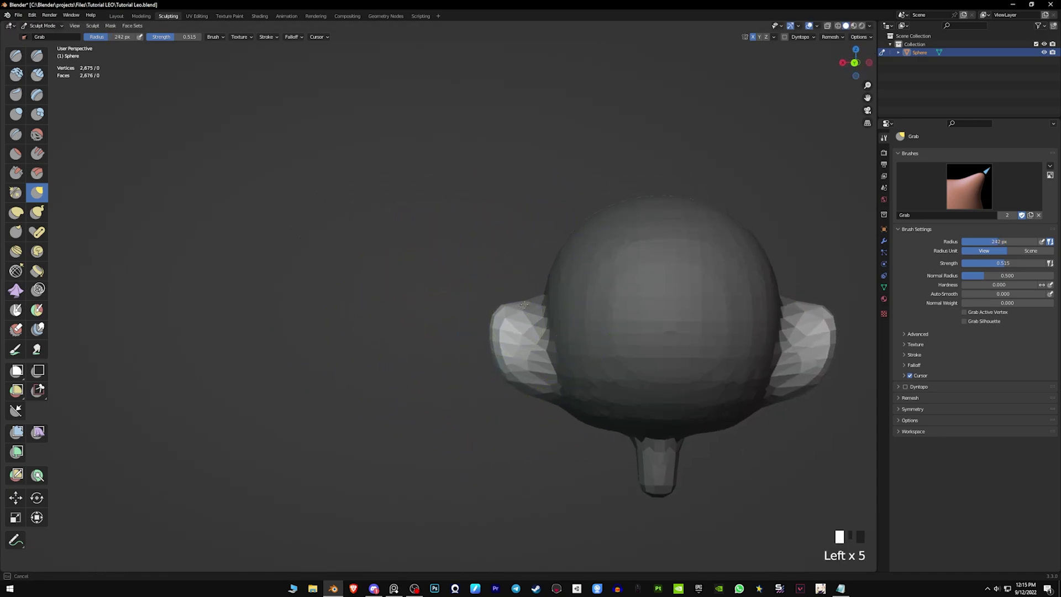
left_click_drag(521, 376, 517, 367)
left_click_drag(514, 362, 505, 339)
left_click_drag(504, 334, 501, 323)
left_click_drag(502, 329, 498, 327)
left_click_drag(500, 332, 496, 335)
left_click_drag(507, 356, 513, 374)
left_click_drag(520, 381, 519, 385)
Step: Refine the ear's outline and angle with small Grab strokes from the back, side and below
middle_click_drag(519, 385, 602, 381)
mouse_move(585, 375)
middle_mouse_down()
mouse_move(635, 369)
mouse_move(536, 376)
middle_mouse_up()
left_click_drag(529, 369, 533, 375)
left_click_drag(525, 359, 521, 351)
middle_click_drag(518, 347, 520, 310)
left_click_drag(515, 360, 518, 367)
middle_click_drag(464, 390, 497, 353)
left_click_drag(497, 353, 501, 350)
left_click_drag(505, 354, 509, 350)
Step: Invert the mask to protect the ears and shift the head surface in front of the ear with a smaller Grab brush
mouse_move(596, 407)
middle_mouse_down()
mouse_move(494, 383)
mouse_move(545, 320)
mouse_move(615, 302)
middle_mouse_up()
key("a")
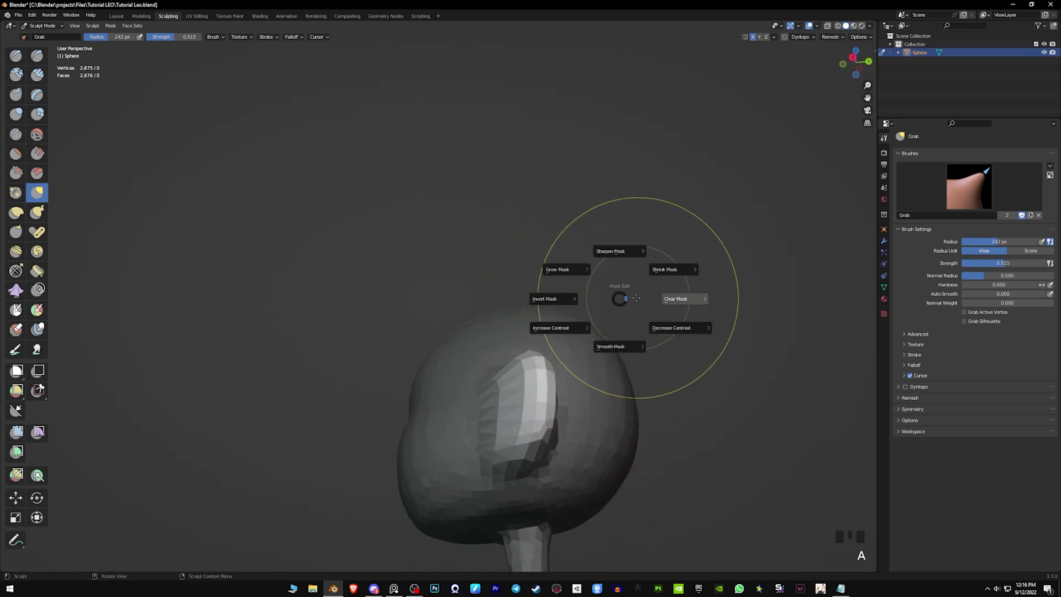
left_click(547, 300)
middle_click_drag(460, 367, 477, 409)
key("f")
left_click(449, 410)
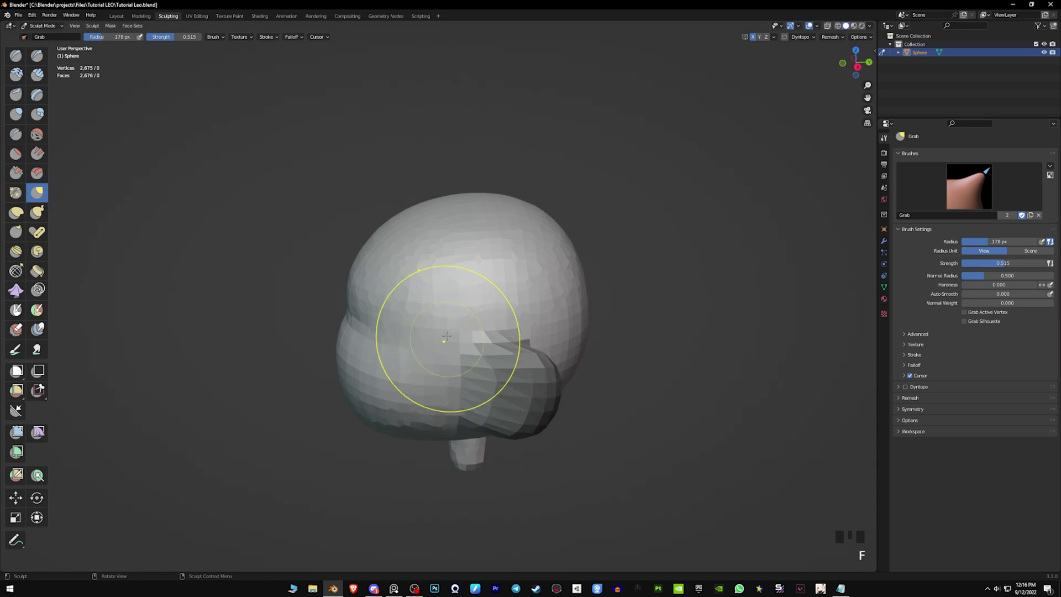
left_click_drag(450, 346, 474, 345)
key("f")
left_click(462, 346)
key("f")
left_click(461, 344)
Step: Adjust the head surface beneath and around the ear's base with the 131 px Grab brush
mouse_move(462, 343)
middle_mouse_down()
mouse_move(490, 339)
mouse_move(471, 431)
middle_mouse_up()
left_click_drag(469, 436, 467, 442)
left_click_drag(465, 444, 462, 435)
middle_click_drag(463, 437, 474, 399)
left_click_drag(512, 439, 511, 443)
left_click_drag(517, 440, 518, 445)
left_click_drag(524, 441, 526, 445)
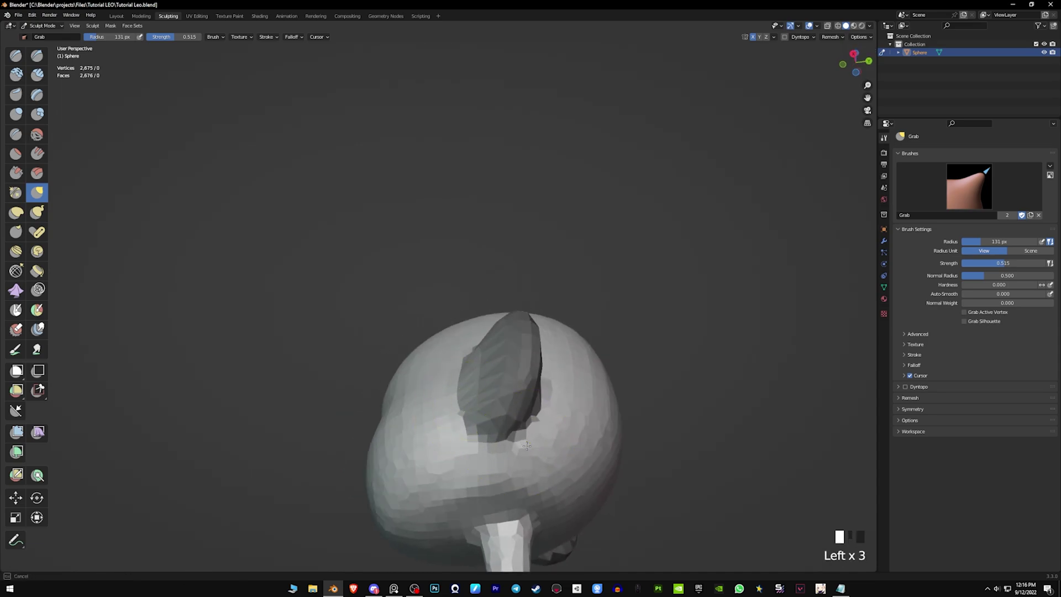
middle_click_drag(526, 445, 532, 402)
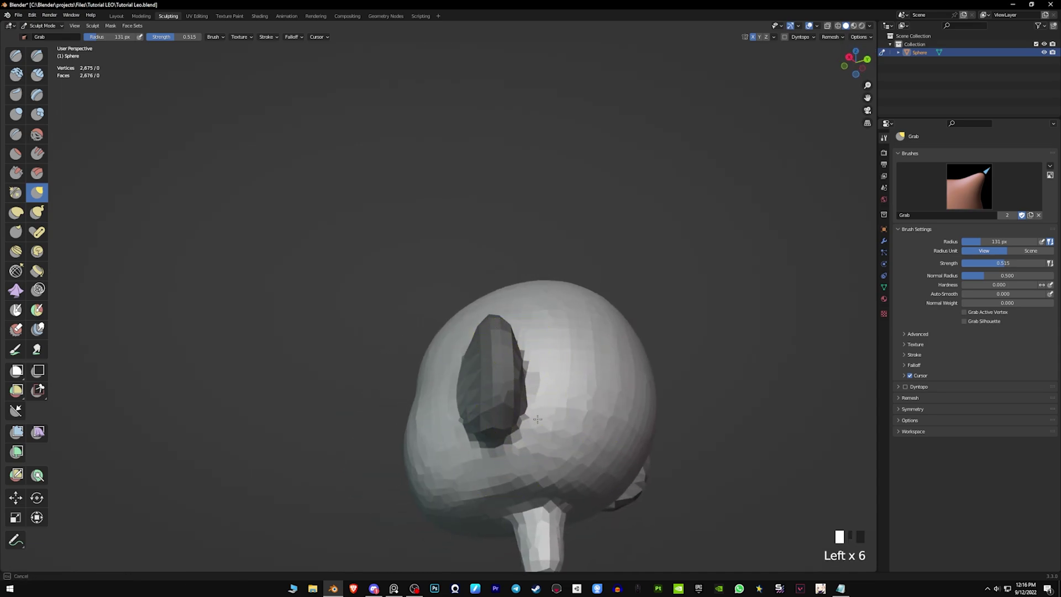
left_click_drag(537, 418, 535, 416)
middle_click_drag(536, 416, 523, 348)
left_click_drag(523, 344, 521, 339)
left_click_drag(519, 338, 516, 334)
Step: Even out the head surface behind and in front of the ear, reducing the Grab brush radius to 120 px
middle_click_drag(516, 334, 518, 366)
left_click_drag(517, 368, 513, 372)
middle_click_drag(514, 371, 563, 385)
left_click_drag(563, 387, 568, 388)
middle_click_drag(568, 389, 590, 418)
left_click_drag(590, 418, 589, 413)
mouse_move(589, 413)
middle_mouse_down()
mouse_move(590, 368)
mouse_move(558, 431)
mouse_move(590, 399)
mouse_move(556, 385)
mouse_move(540, 339)
mouse_move(552, 367)
middle_mouse_up()
key("f")
left_click(584, 399)
left_click(541, 339)
triple_click(559, 301)
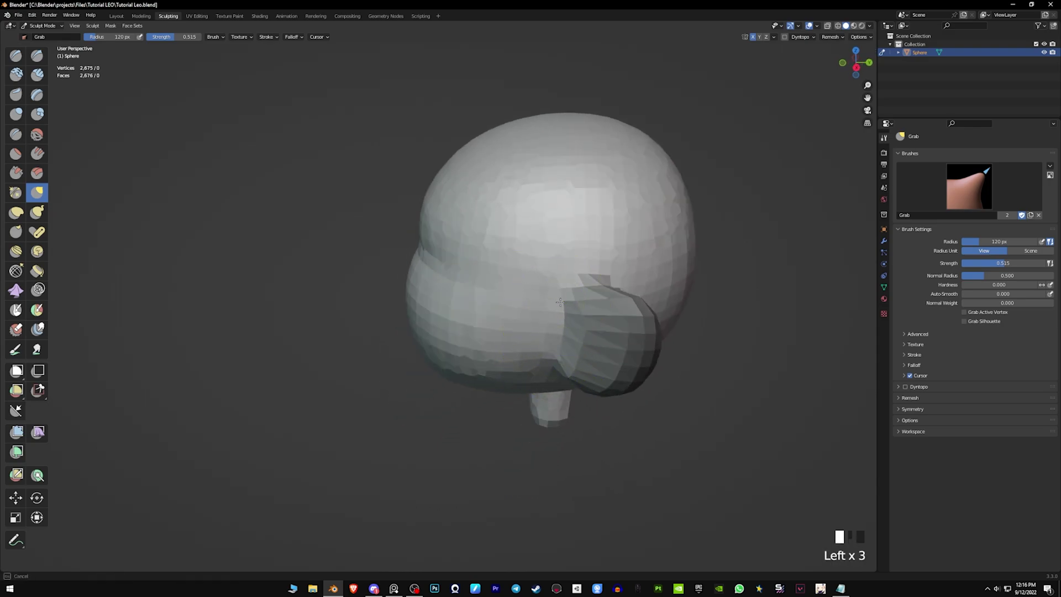
Step: Invert the mask back onto the head and push the ear's outer edge into shape with the Grab brush
middle_click_drag(553, 310, 613, 338)
key("a")
mouse_move(644, 278)
middle_mouse_down()
mouse_move(598, 277)
mouse_move(642, 292)
mouse_move(644, 279)
mouse_move(631, 291)
middle_mouse_up()
double_click(606, 274)
left_click(633, 287)
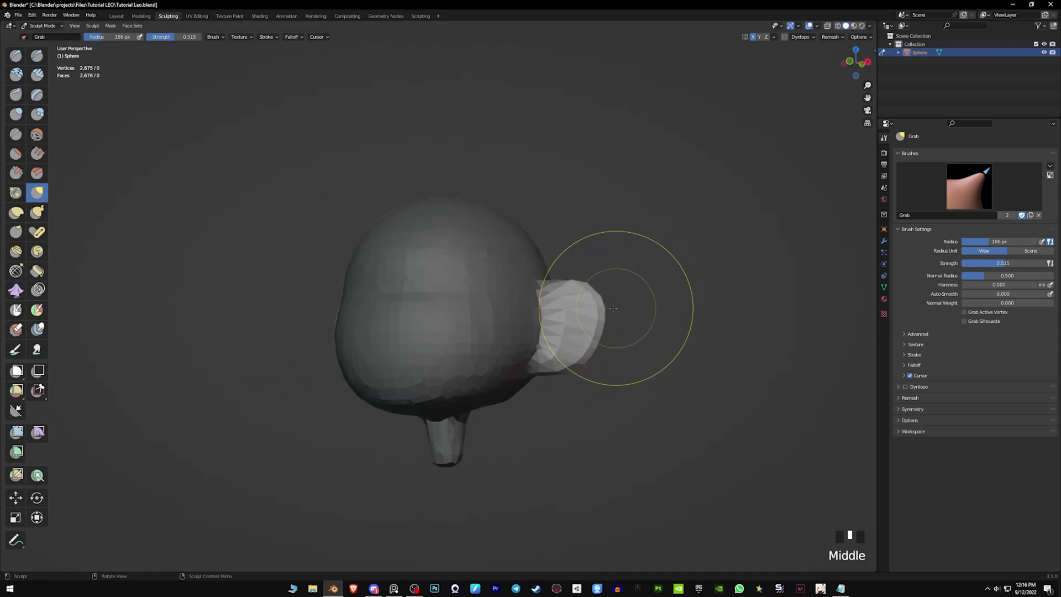
middle_click_drag(608, 299, 628, 298)
left_click_drag(599, 294, 591, 301)
mouse_move(584, 356)
middle_mouse_down()
mouse_move(608, 353)
mouse_move(611, 340)
middle_mouse_up()
key("f")
left_click(599, 340)
left_click_drag(598, 340, 588, 334)
middle_click_drag(588, 334, 552, 331)
Step: Fine-tune the ear's rim and lower part with short Grab strokes, ending with a 134 px radius
mouse_move(657, 323)
middle_mouse_down()
mouse_move(624, 326)
mouse_move(603, 346)
middle_mouse_up()
left_click_drag(600, 349, 596, 351)
left_click_drag(595, 364, 593, 359)
key("f")
left_click(592, 365)
middle_click_drag(594, 346, 599, 355)
left_click(601, 352)
left_click_drag(607, 350, 606, 351)
middle_click_drag(605, 355, 606, 343)
left_click_drag(605, 348, 602, 346)
mouse_move(605, 353)
middle_mouse_down()
mouse_move(685, 326)
mouse_move(591, 335)
middle_mouse_up()
key("f")
left_click(649, 338)
left_click_drag(591, 335, 589, 338)
Step: Check the ears from the front and clear the mask from the whole head
middle_click_drag(590, 337, 707, 320)
mouse_move(619, 318)
middle_mouse_down()
mouse_move(672, 312)
mouse_move(686, 326)
mouse_move(490, 282)
mouse_move(530, 309)
mouse_move(575, 310)
mouse_move(604, 265)
middle_mouse_up()
scroll(672, 314, "down", 3)
middle_click_drag(669, 233, 678, 237)
key("a")
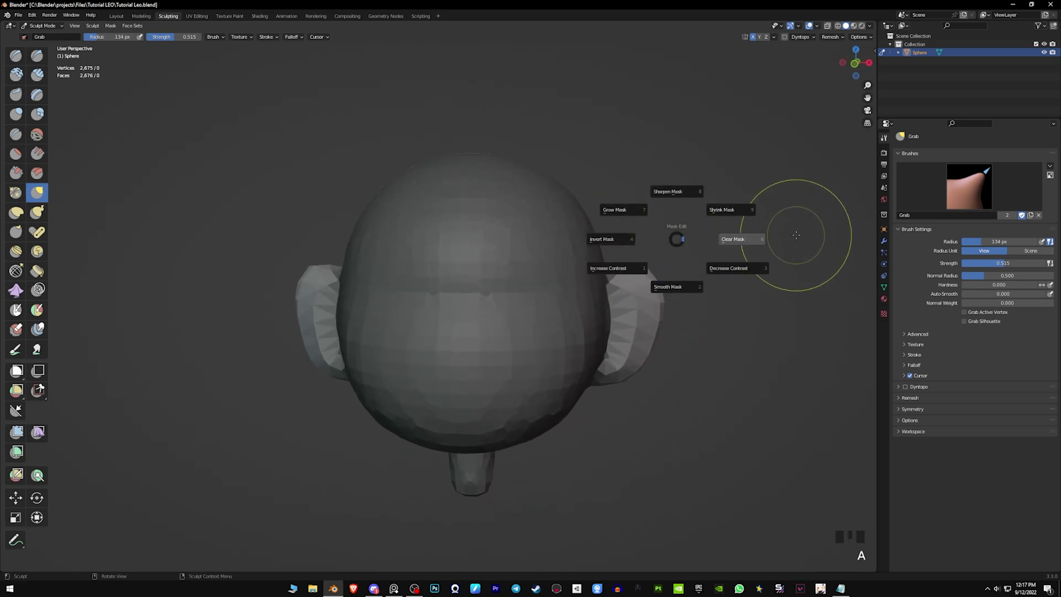
left_click(794, 235)
Step: Check the nose in the reference drawings and raise a nose bump on the face's centre line with the 71 px Draw brush
middle_click_drag(657, 297, 635, 265, "shift")
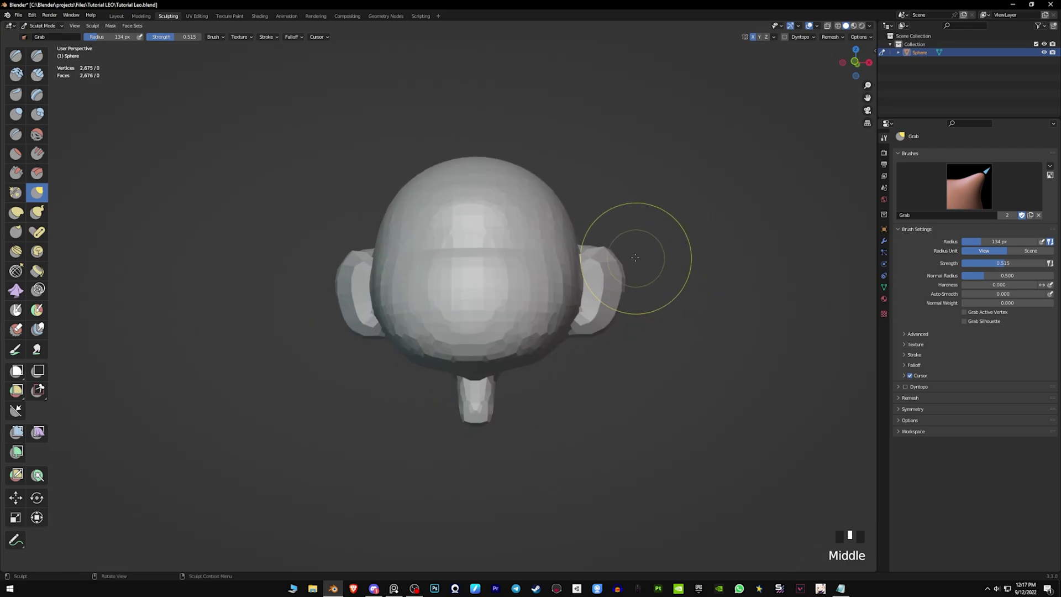
middle_click_drag(480, 279, 490, 331)
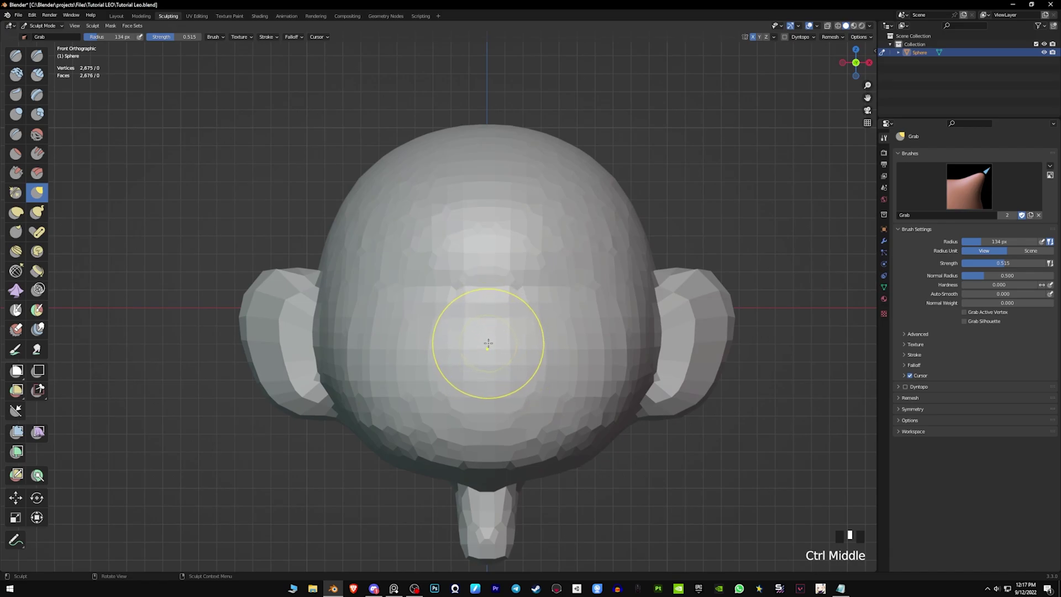
right_click_drag(0, 450, 565, 375)
scroll(564, 374, "up", 2)
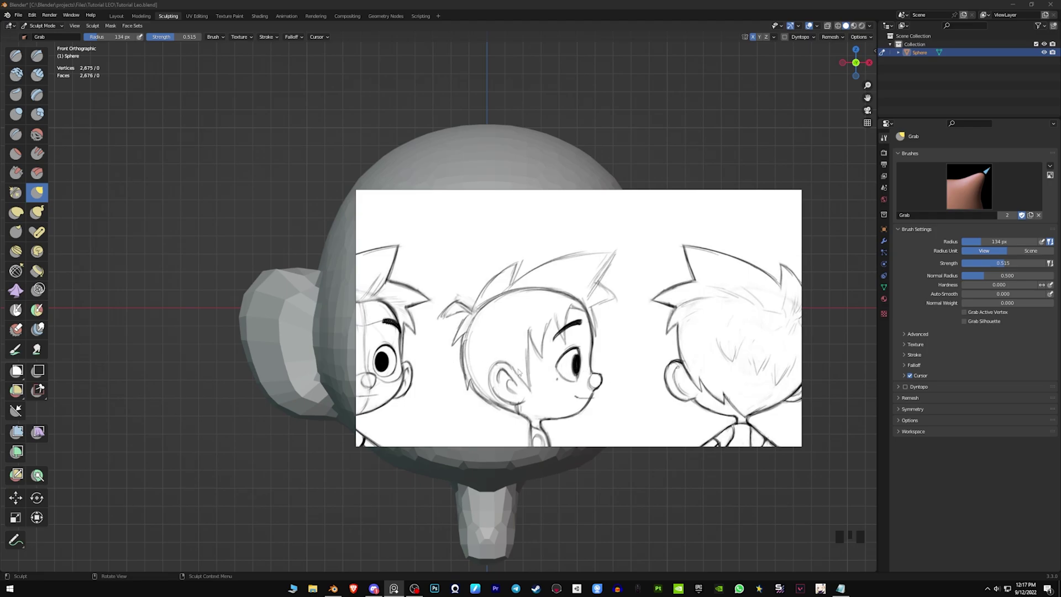
right_click_drag(663, 346, 0, 346)
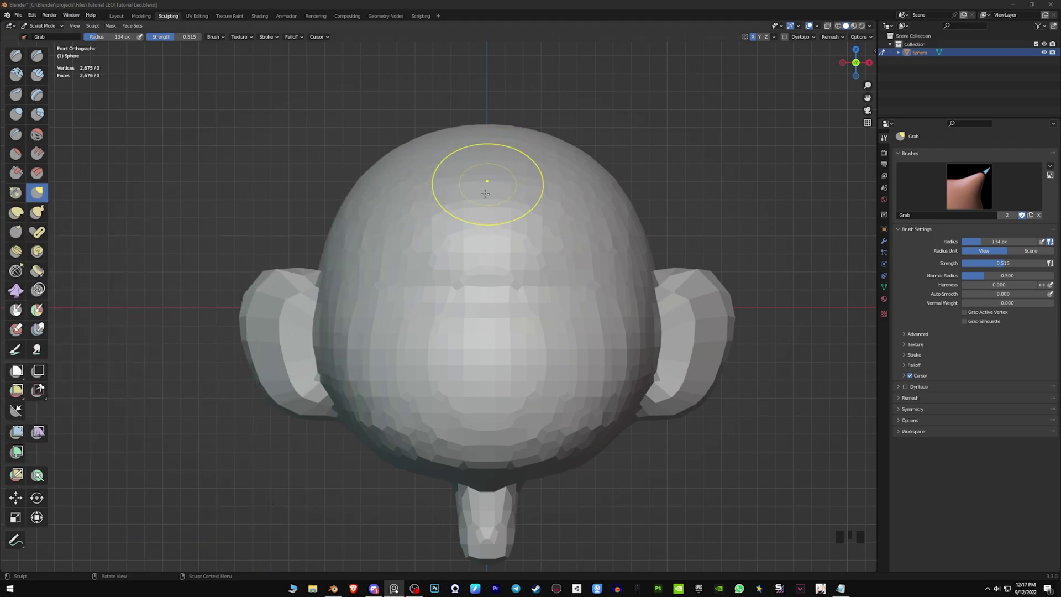
left_click(486, 343)
key("x")
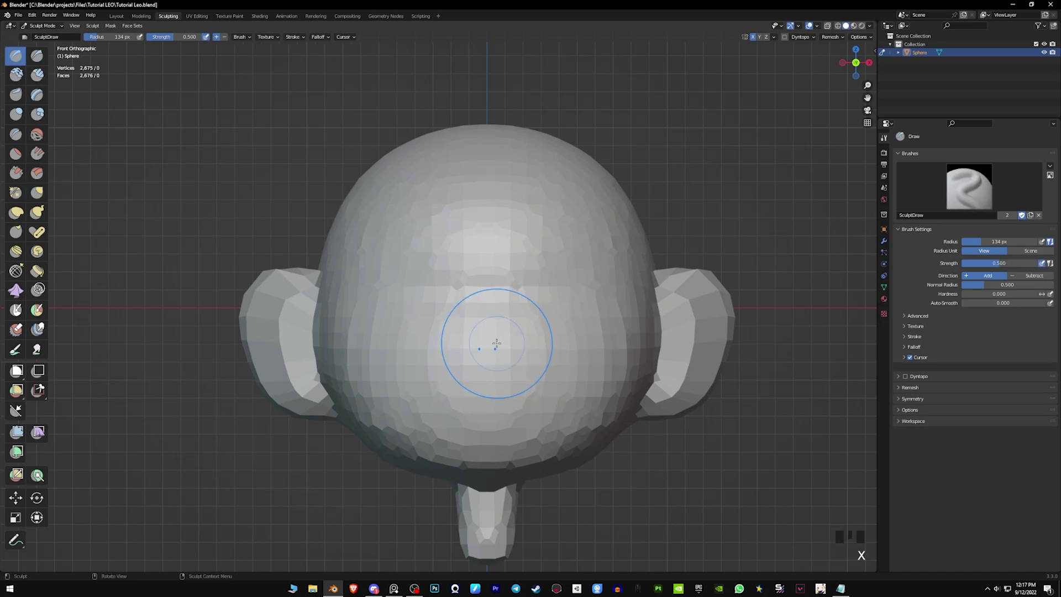
key("f")
key("f")
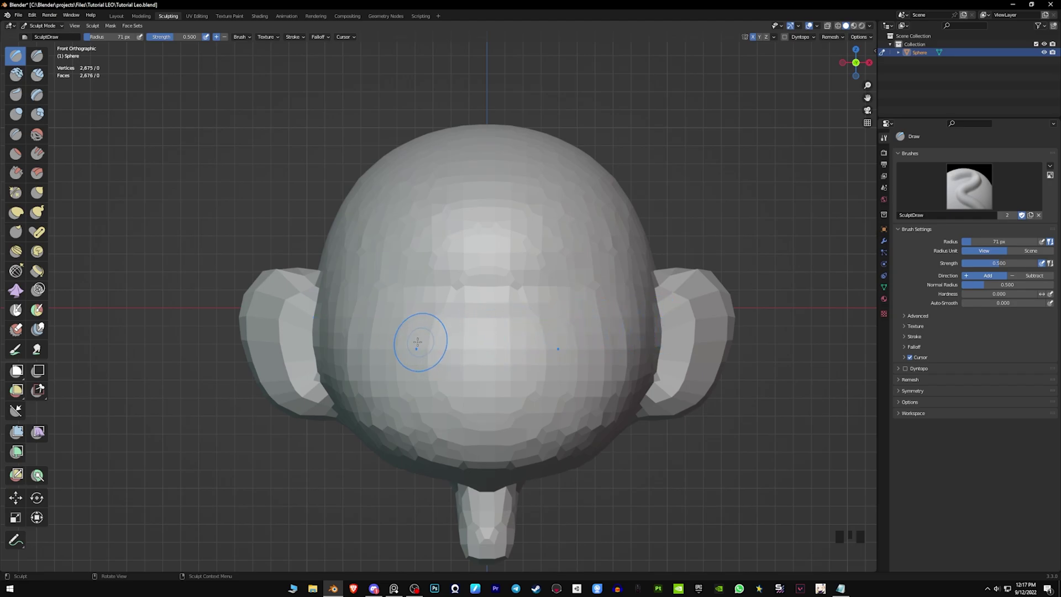
left_click_drag(480, 369, 480, 369)
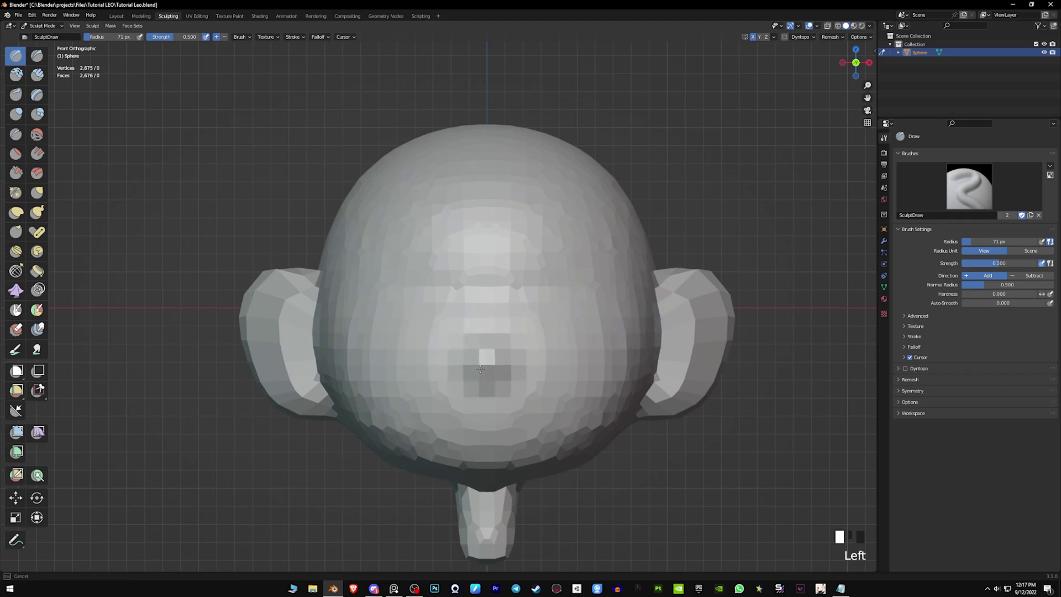
Step: Build the nose further outward with the Draw brush at an 89 px radius and check its side profile
middle_click_drag(549, 334, 501, 347)
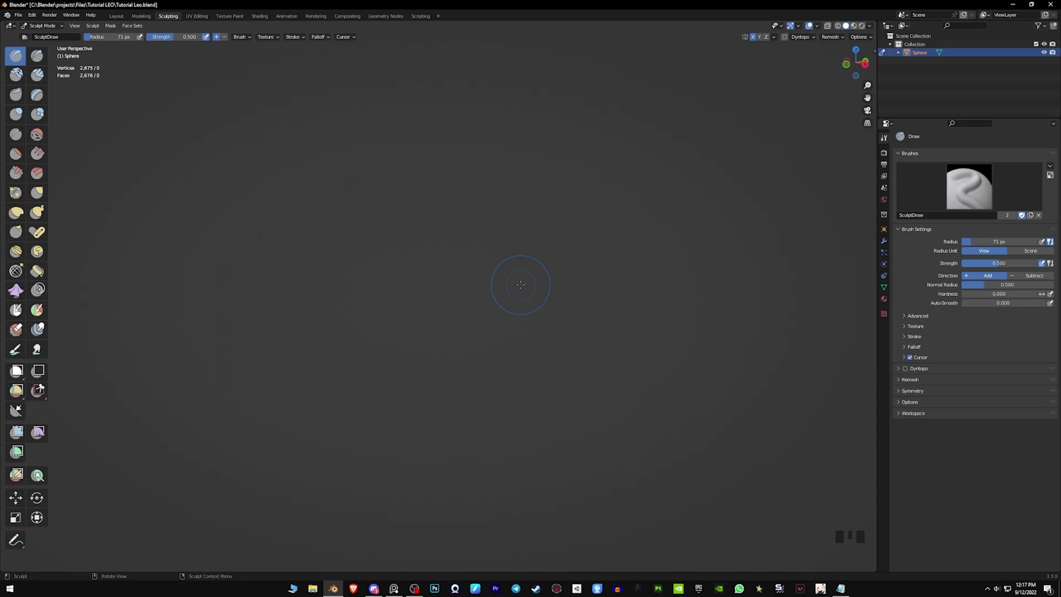
key("Home")
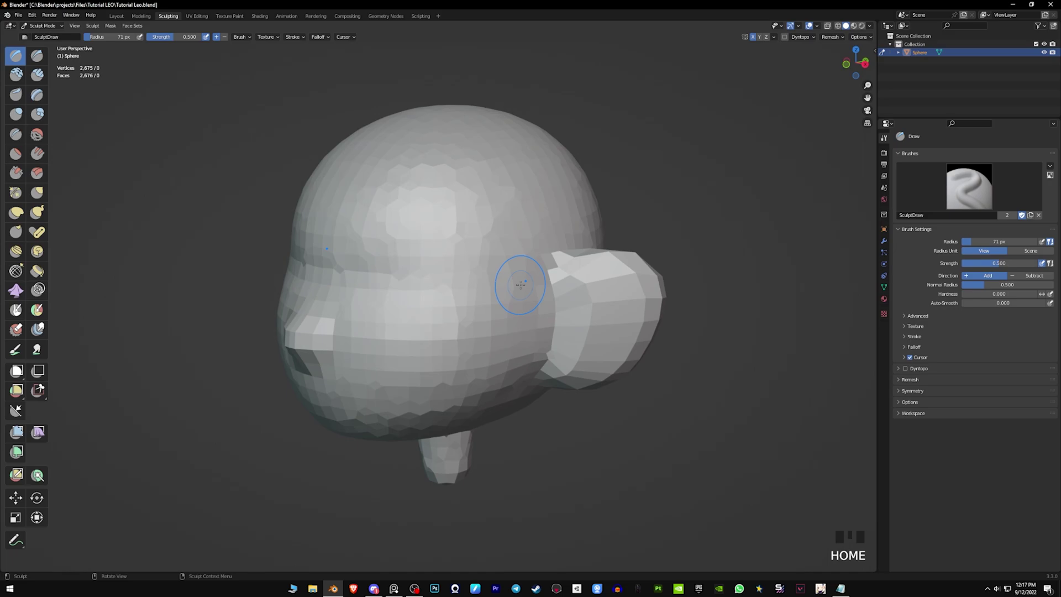
middle_click_drag(448, 247, 473, 291)
middle_click_drag(473, 291, 437, 326, "shift")
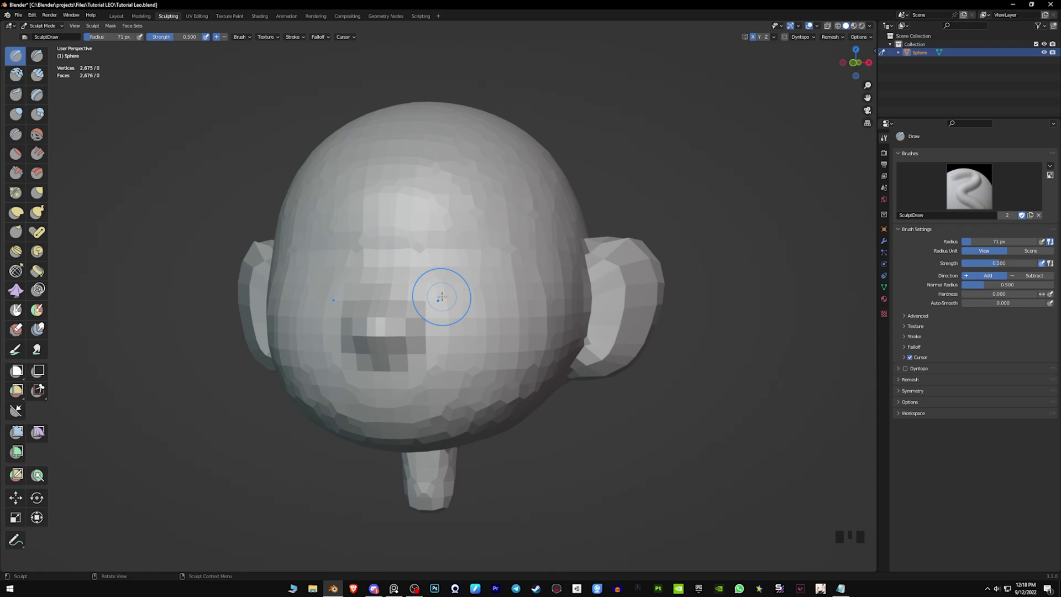
middle_click_drag(442, 296, 484, 326, "shift")
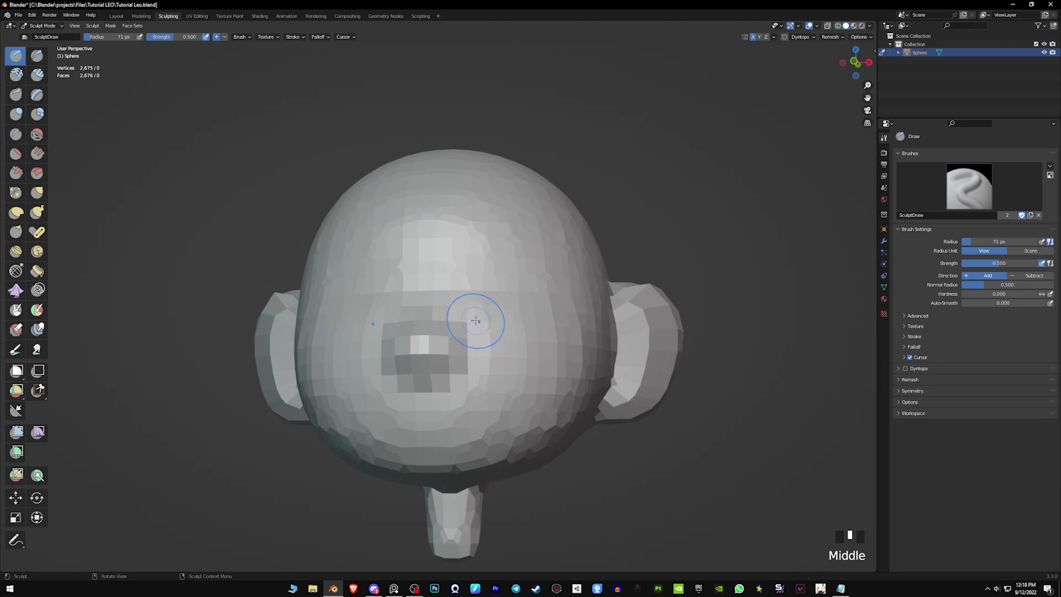
mouse_move(458, 298)
middle_mouse_down()
mouse_move(393, 302)
mouse_move(397, 292)
mouse_move(457, 303)
middle_mouse_up()
key("f")
left_click(427, 349)
middle_click_drag(427, 349, 425, 321)
left_click(426, 344)
left_click_drag(426, 322, 431, 330)
mouse_move(431, 330)
middle_mouse_down()
mouse_move(441, 328)
mouse_move(418, 327)
middle_mouse_up()
mouse_move(419, 320)
middle_mouse_down("alt")
mouse_move(436, 314)
mouse_move(420, 332)
mouse_move(461, 330)
mouse_move(440, 313)
middle_mouse_up("alt")
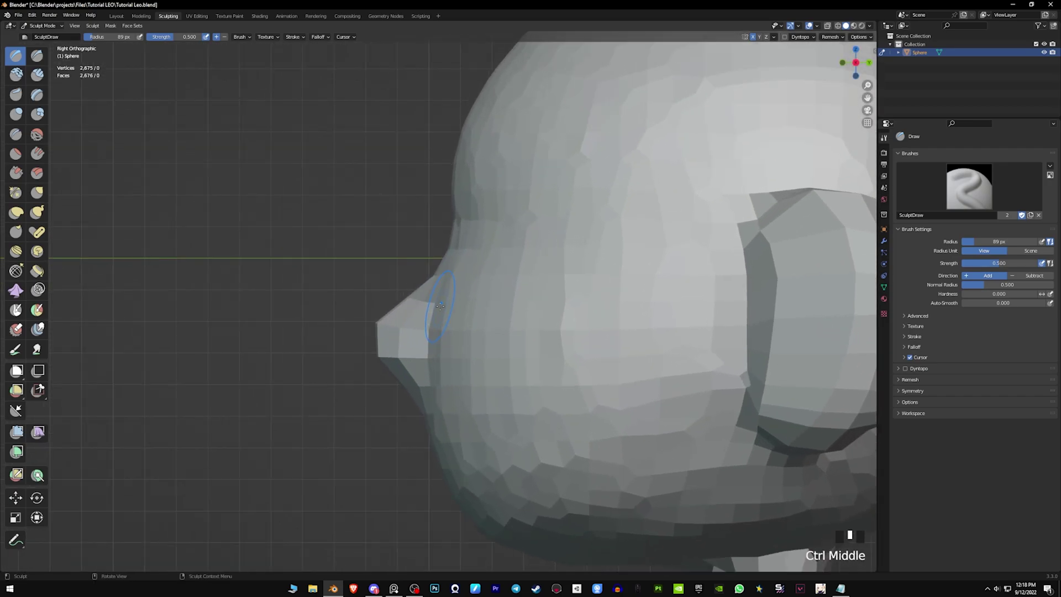
Step: Adjust the face profile at the eye line above the nose with the Grab brush at a 278 px radius
key("g")
mouse_move(455, 194)
middle_mouse_down("shift")
mouse_move(471, 237)
mouse_move(464, 191)
middle_mouse_up("shift")
key("f")
left_click(489, 190)
key("f")
left_click(491, 184)
left_click_drag(479, 184, 471, 187)
left_click(473, 184)
left_click(472, 185)
left_click(473, 184)
left_click(472, 184)
middle_click_drag(450, 203, 480, 178, "shift")
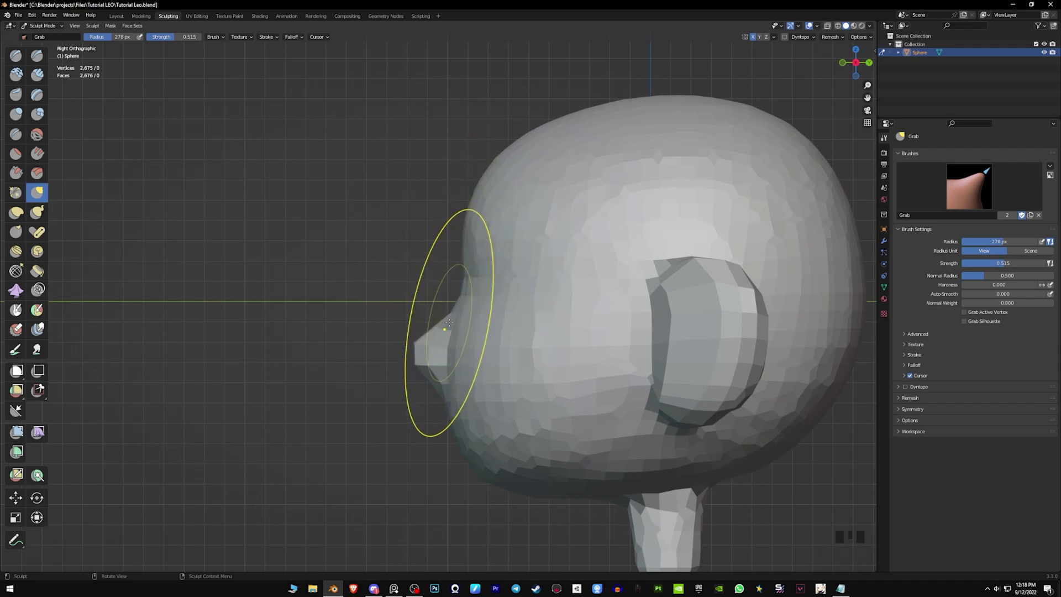
Step: Reshape the top of the nose in side profile with the Grab brush, reducing its radius to 138 px and 78 px
key("f")
left_click(410, 328)
left_click(446, 318)
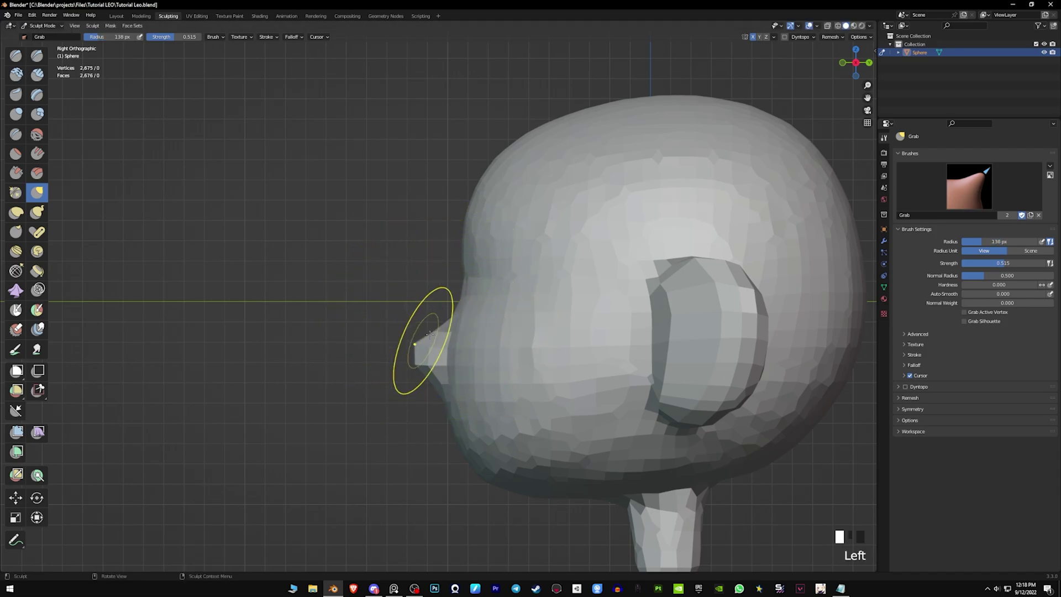
left_click_drag(448, 319, 435, 341)
left_click(434, 341)
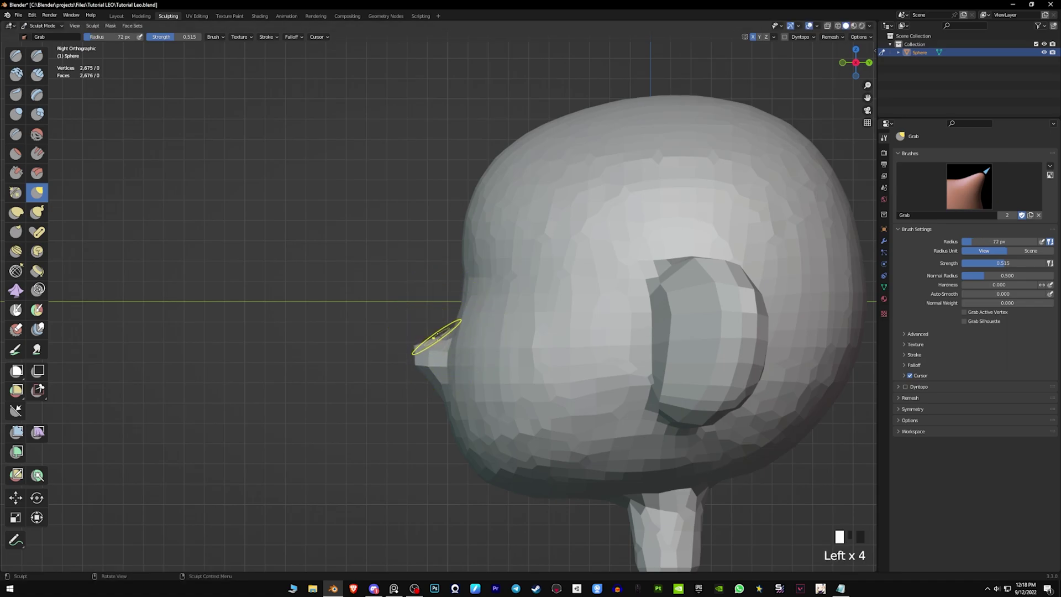
left_click(452, 328)
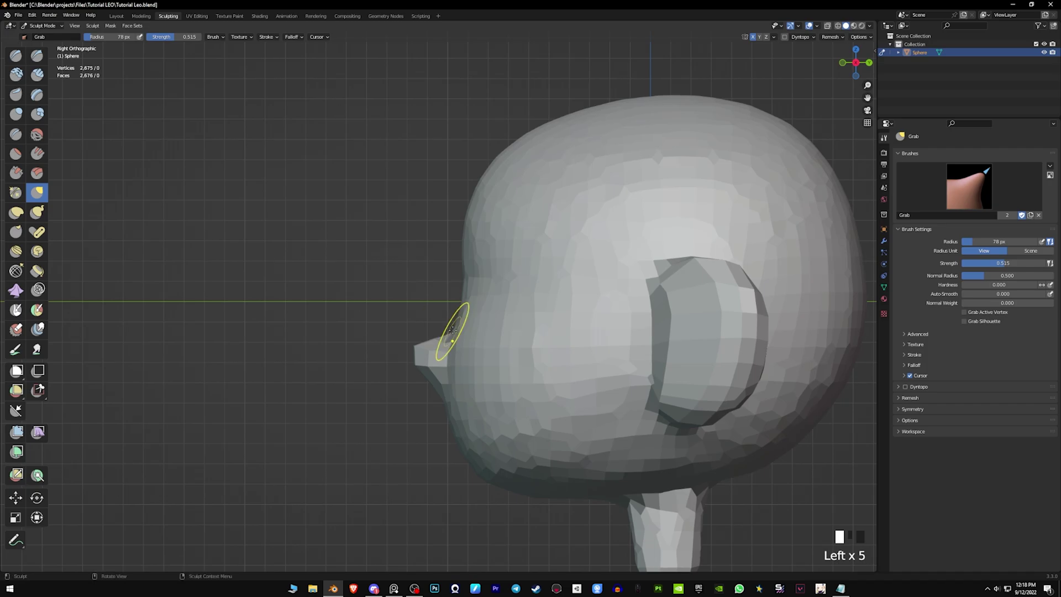
Step: Adjust the nose bridge and its transition into the face from several angles with the Grab brush
middle_click_drag(448, 334, 542, 329)
middle_click_drag(457, 346, 465, 310)
left_click_drag(468, 338, 473, 351)
mouse_move(479, 356)
middle_mouse_down()
mouse_move(391, 362)
mouse_move(479, 337)
mouse_move(466, 387)
middle_mouse_up()
triple_click(478, 335)
key("f")
left_click_drag(466, 387, 469, 381)
mouse_move(463, 391)
middle_mouse_down()
mouse_move(446, 386)
mouse_move(467, 372)
middle_mouse_up()
left_click_drag(468, 356, 469, 349)
middle_click_drag(470, 349, 438, 355)
left_click_drag(438, 355, 442, 358)
Step: Resize the Grab brush and refine the sides and tip of the nose
mouse_move(441, 358)
middle_mouse_down()
mouse_move(464, 352)
mouse_move(432, 354)
mouse_move(431, 299)
mouse_move(422, 345)
mouse_move(506, 363)
mouse_move(459, 356)
mouse_move(470, 337)
mouse_move(497, 348)
mouse_move(486, 332)
mouse_move(475, 364)
mouse_move(464, 354)
mouse_move(407, 375)
mouse_move(497, 336)
middle_mouse_up()
key("f")
left_click(452, 350)
left_click(462, 352)
key("f")
left_click(513, 351)
left_click_drag(497, 336, 490, 332)
middle_click_drag(442, 357, 508, 348)
left_click_drag(501, 335, 495, 327)
middle_click_drag(495, 331, 498, 304)
left_click_drag(500, 315, 496, 310)
Step: Finish adjusting the nose shape with the Grab brush at a 137 px radius and check it from the front
middle_click_drag(520, 304, 436, 316)
key("f")
left_click(490, 314)
left_click_drag(487, 314, 484, 316)
left_click_drag(485, 318, 481, 321)
double_click(475, 321)
middle_click_drag(475, 320, 561, 303)
middle_click_drag(560, 303, 445, 301, "shift")
scroll(580, 247, "down", 3)
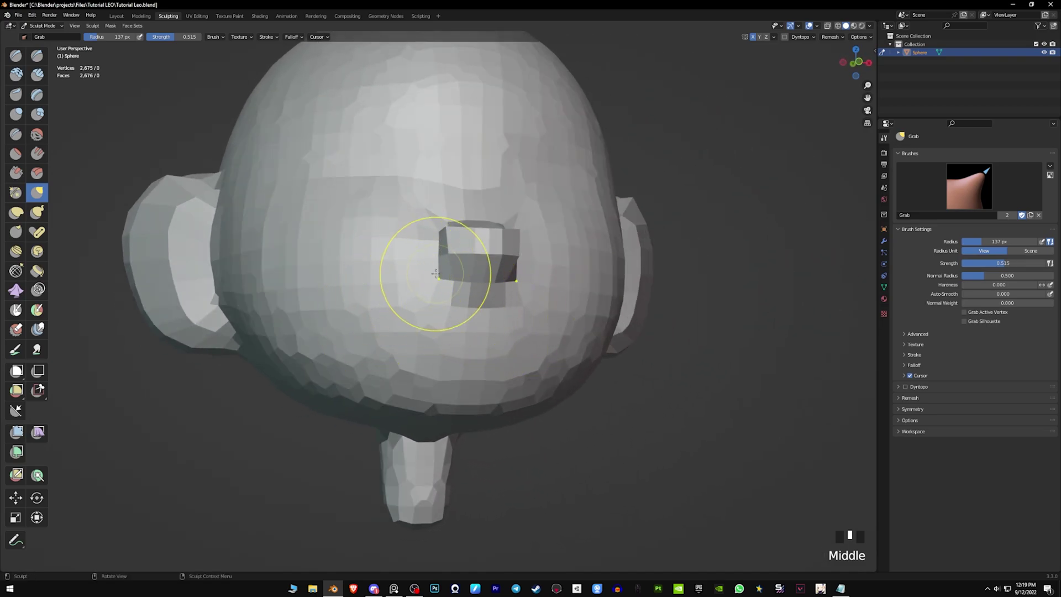
Step: Examine the nose, cheeks and mouth in the front and three-quarter views of the reference drawings
mouse_move(0, 539)
right_mouse_down()
mouse_move(289, 539)
mouse_move(451, 241)
right_mouse_up()
scroll(442, 242, "down", 4)
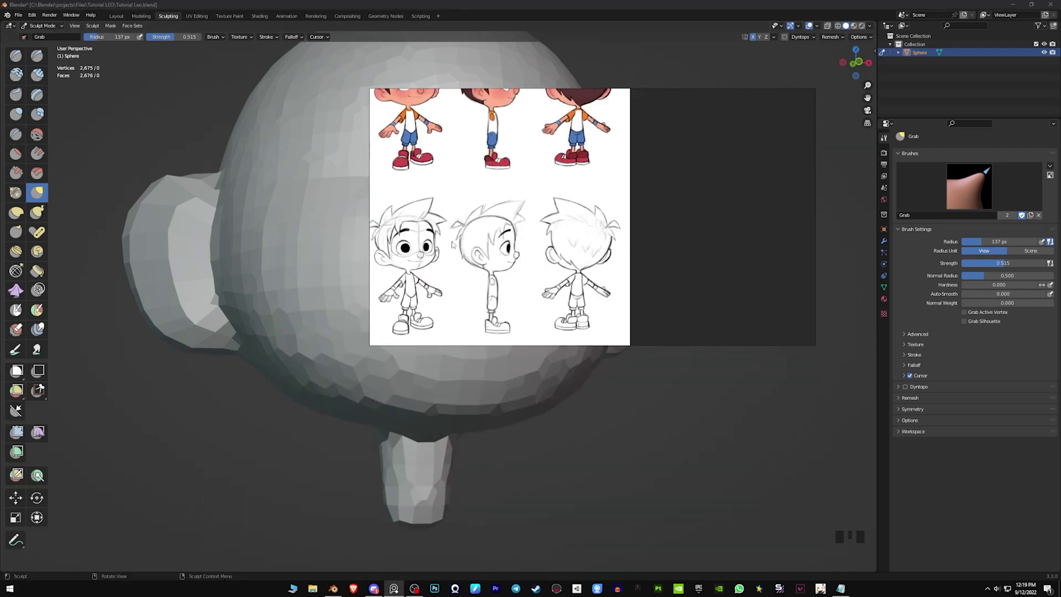
scroll(387, 221, "up", 4)
middle_click_drag(387, 221, 568, 208)
right_click_drag(530, 256, 477, 357)
scroll(476, 329, "up", 3)
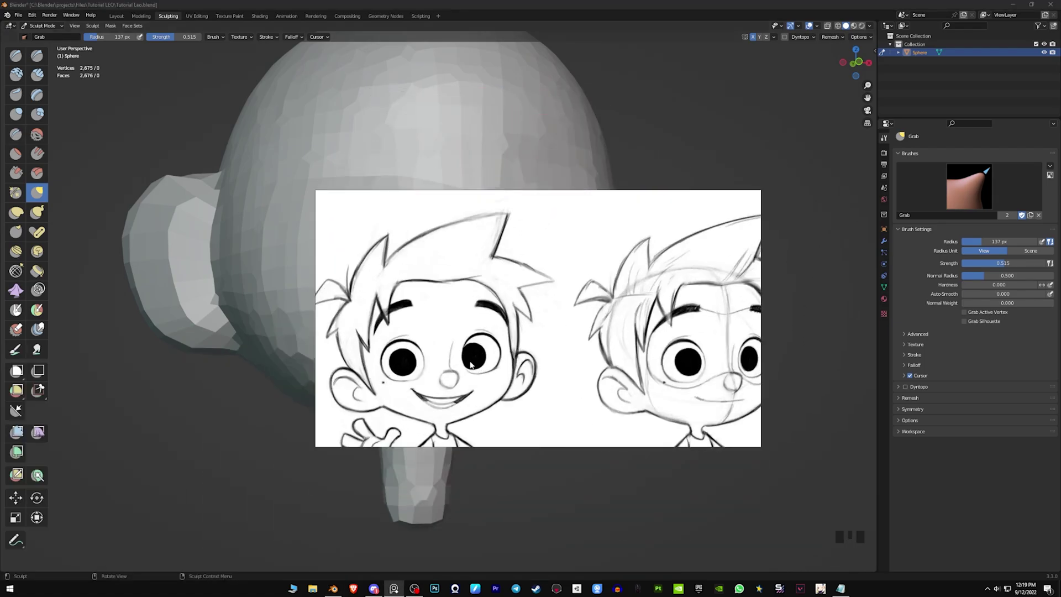
middle_click_drag(654, 375, 529, 361)
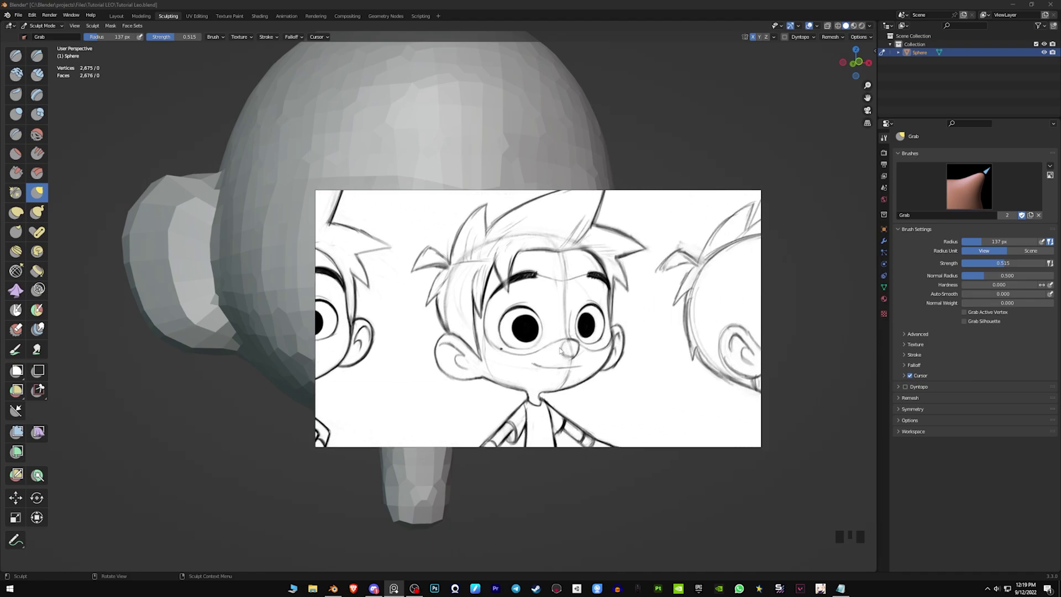
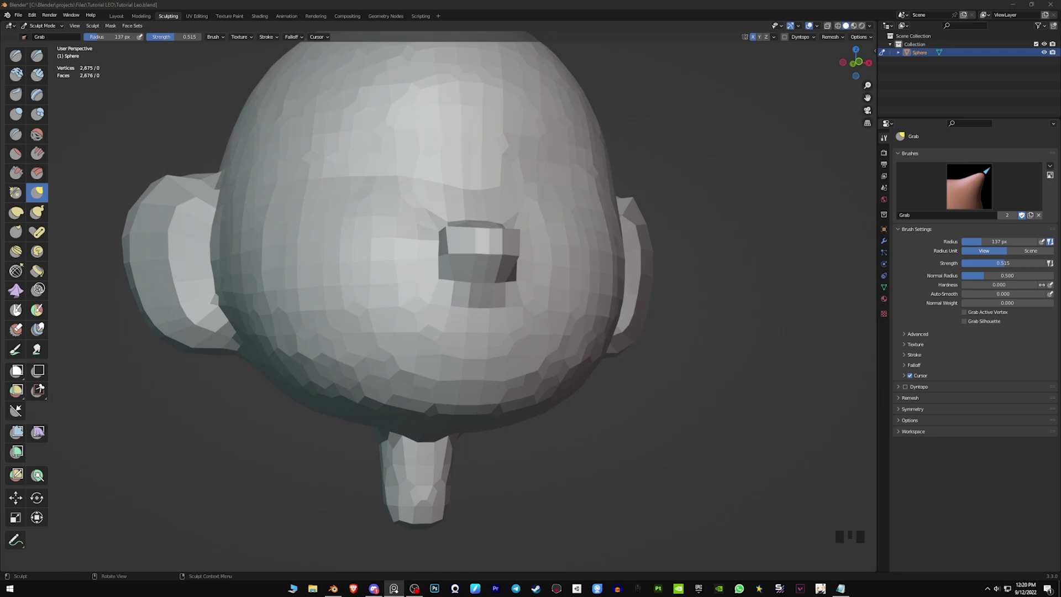
Step: Carve crease marks from beside the nose down to the chin with the Draw Sharp brush, enlarging its radius from 59 to 73 px
mouse_move(343, 504)
middle_mouse_down()
mouse_move(454, 326)
mouse_move(522, 310)
mouse_move(486, 320)
mouse_move(478, 296)
middle_mouse_up()
key("y")
key("f")
left_click(497, 313)
key("f")
left_click(476, 319)
key("f")
left_click(471, 299)
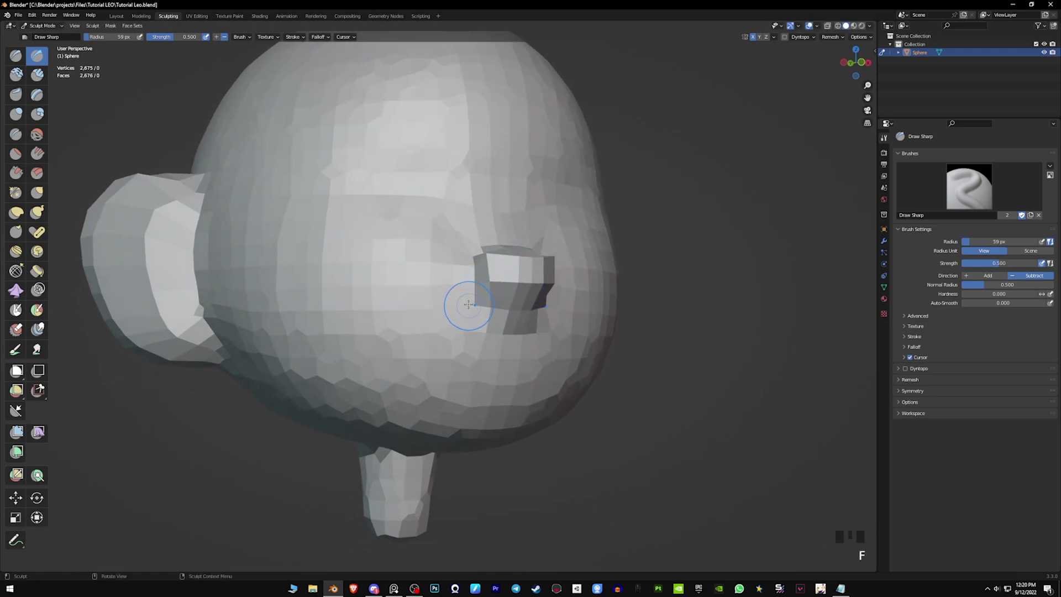
left_click(471, 291)
left_click(469, 290)
left_click(469, 290)
left_click(425, 354)
left_click(398, 375)
middle_click_drag(398, 375, 414, 361)
left_click(382, 389)
left_click(373, 419)
left_click(377, 470)
Step: Annotate the cheek crease line from the nose to the chin in Object Mode, erase it and return to Sculpt Mode
key("ctrl+Tab")
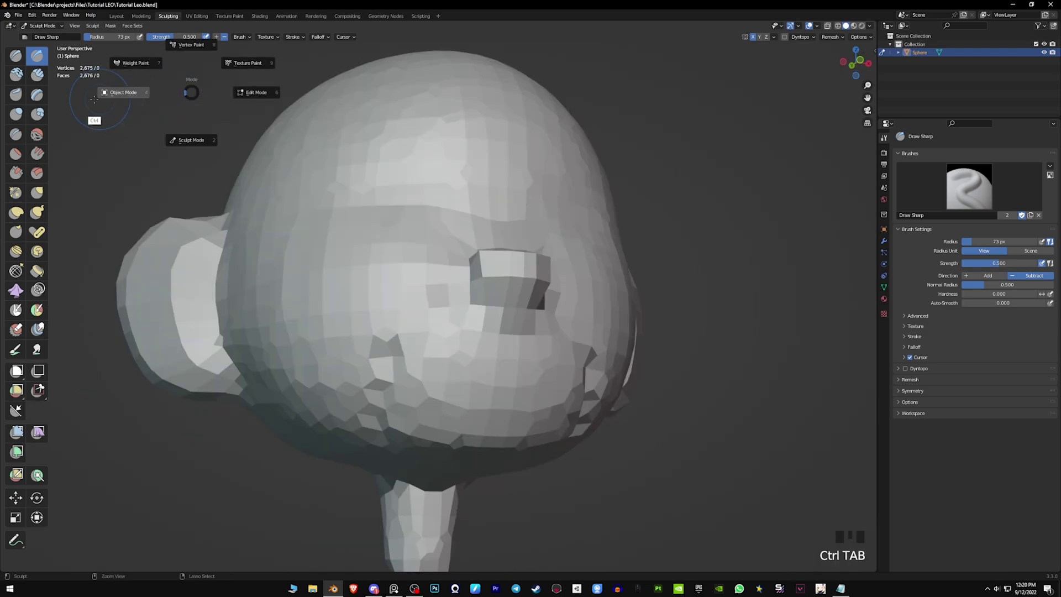
left_click(16, 121)
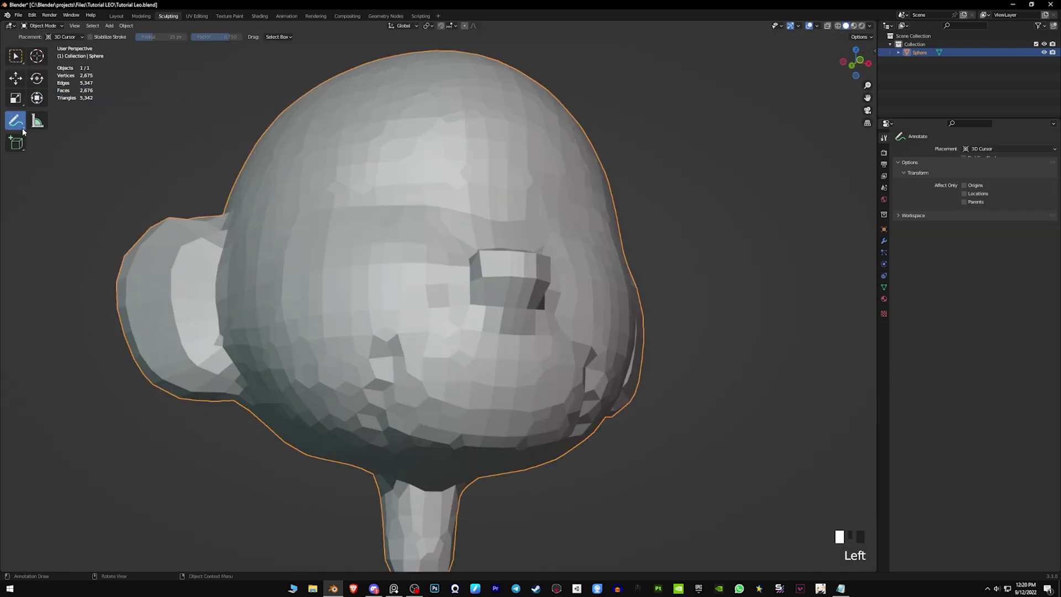
left_click(473, 300)
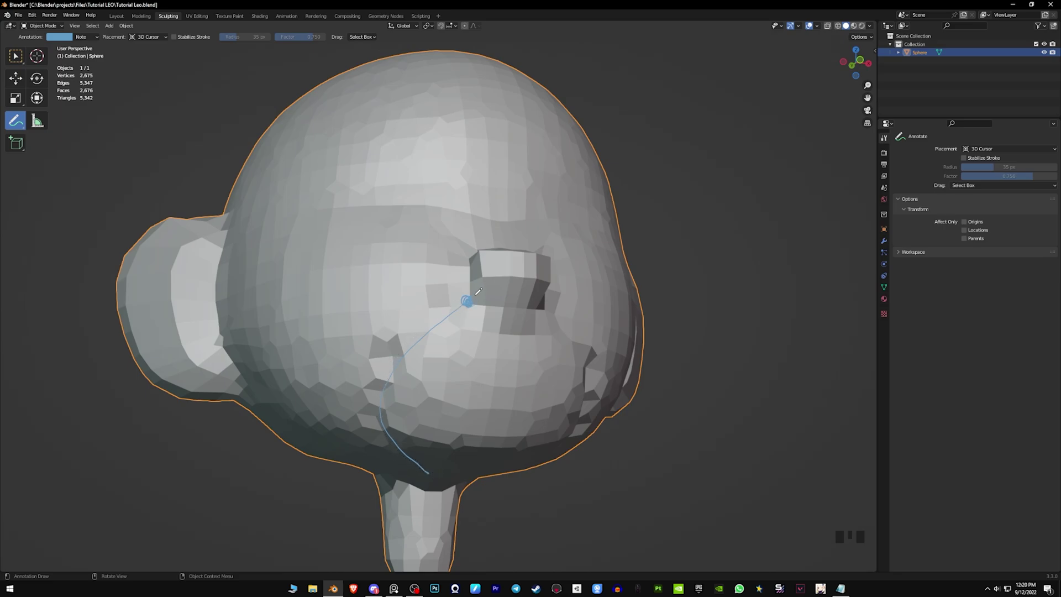
left_click_drag(514, 258, 458, 312, "ctrl")
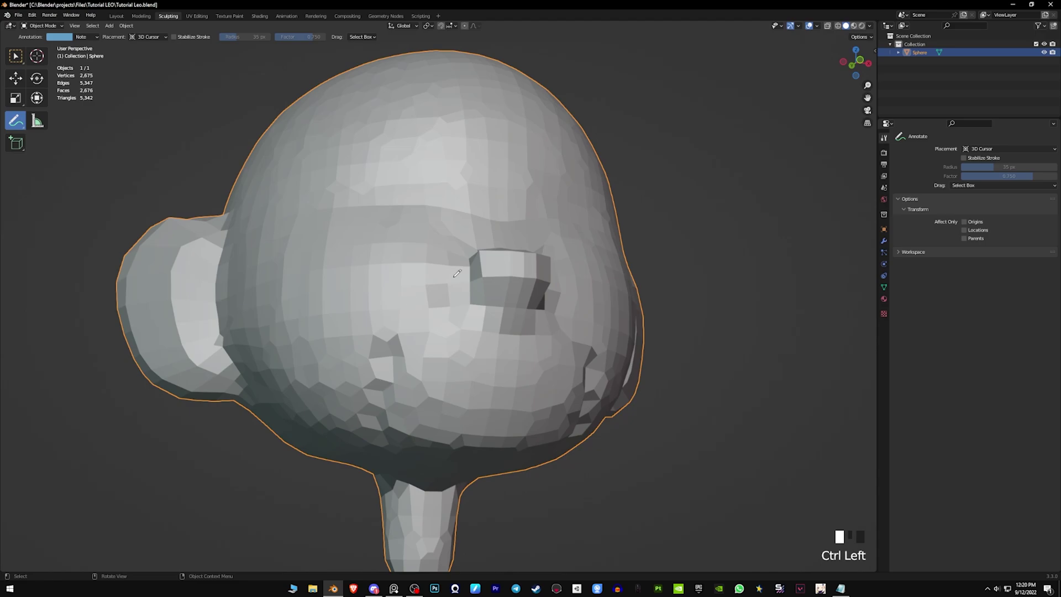
key("ctrl+Tab")
key("w")
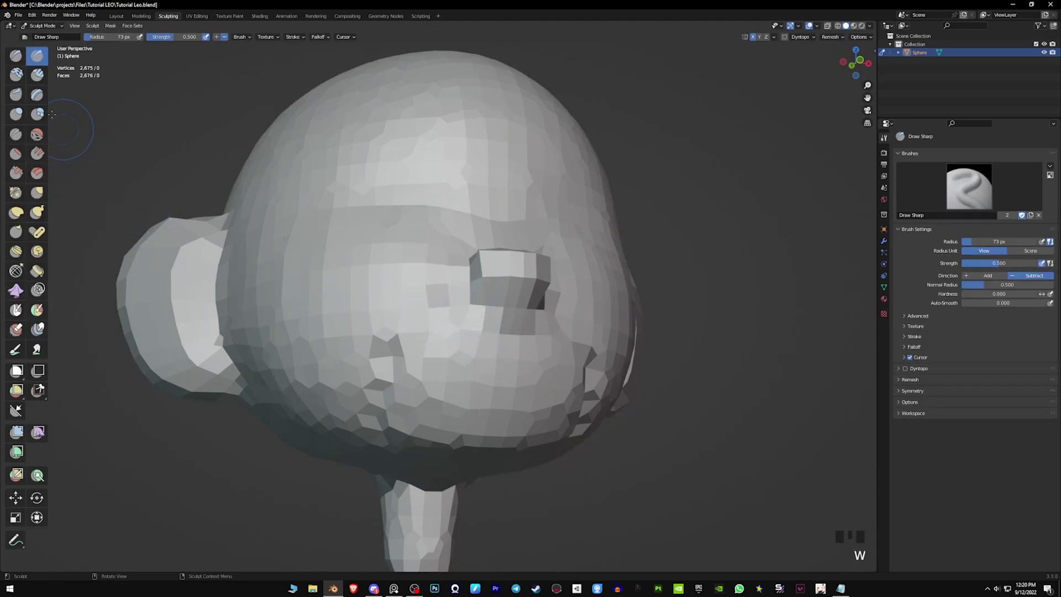
Step: Try to carve and smooth the cheek crease with the 73 px Draw Sharp brush and undo the strokes
left_click_drag(427, 267, 466, 301)
middle_click_drag(465, 301, 471, 346)
mouse_move(469, 338)
left_mouse_down()
mouse_move(433, 335)
mouse_move(395, 381)
left_mouse_up()
mouse_move(465, 335)
middle_mouse_down()
mouse_move(547, 315)
mouse_move(452, 262)
mouse_move(481, 319)
mouse_move(507, 307)
middle_mouse_up()
key("ctrl+z")
left_click_drag(436, 338, 402, 387, "shift")
key("ctrl+z")
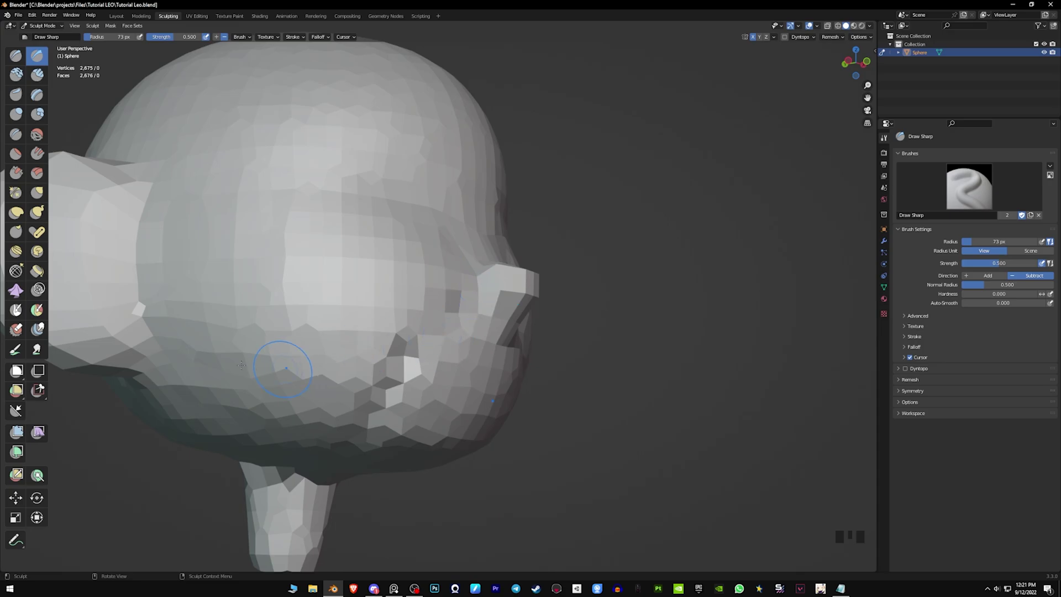
left_click(37, 134)
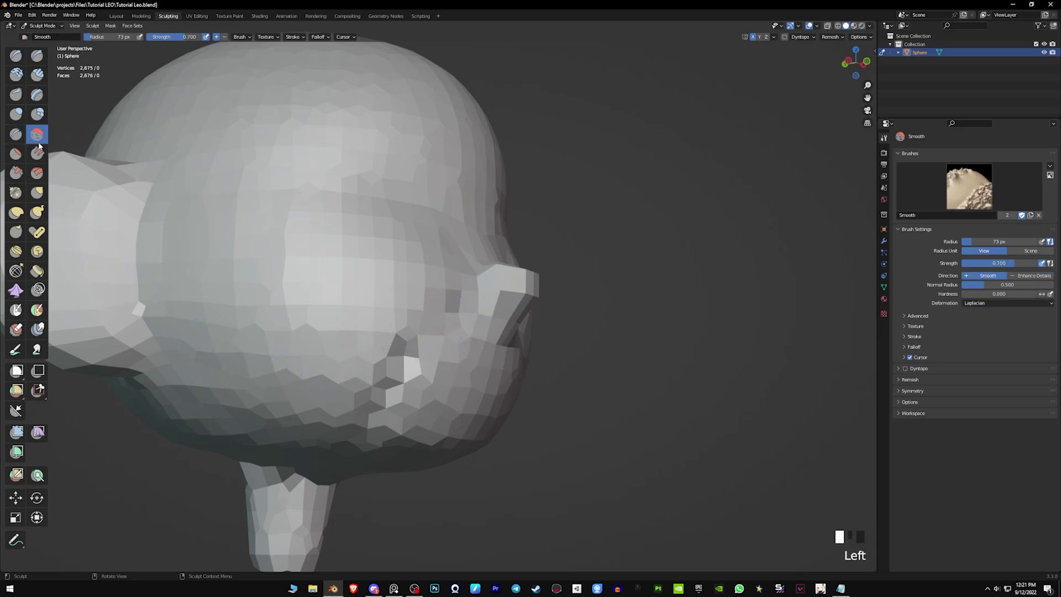
left_click(36, 57)
middle_click_drag(703, 217, 663, 218)
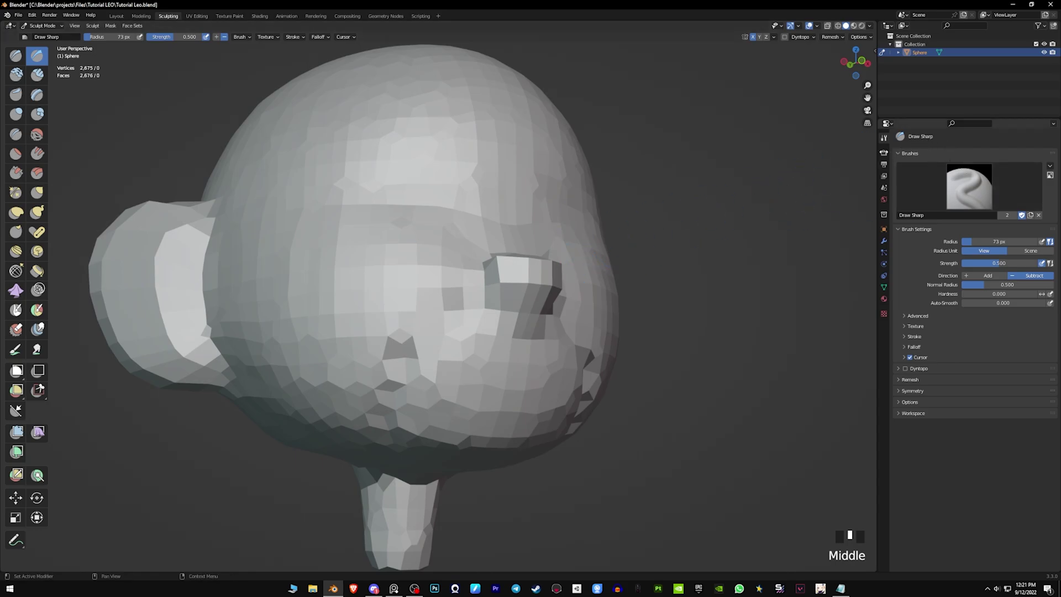
Step: Try to smooth the cheek crease from the nose down to the jaw and undo the last three actions
left_click_drag(454, 326, 387, 389, "shift")
left_click_drag(428, 339, 382, 423, "shift")
mouse_move(439, 406)
middle_mouse_down()
mouse_move(434, 487)
mouse_move(459, 359)
mouse_move(492, 317)
mouse_move(487, 351)
mouse_move(484, 340)
middle_mouse_up()
key("ctrl+z")
key("ctrl+z")
key("ctrl+z")
key("ctrl+Tab")
Step: Smooth out the crease marks beside the mouth, set the radius to 90 px and the Smooth brush's strength to 0.493
left_click(488, 321)
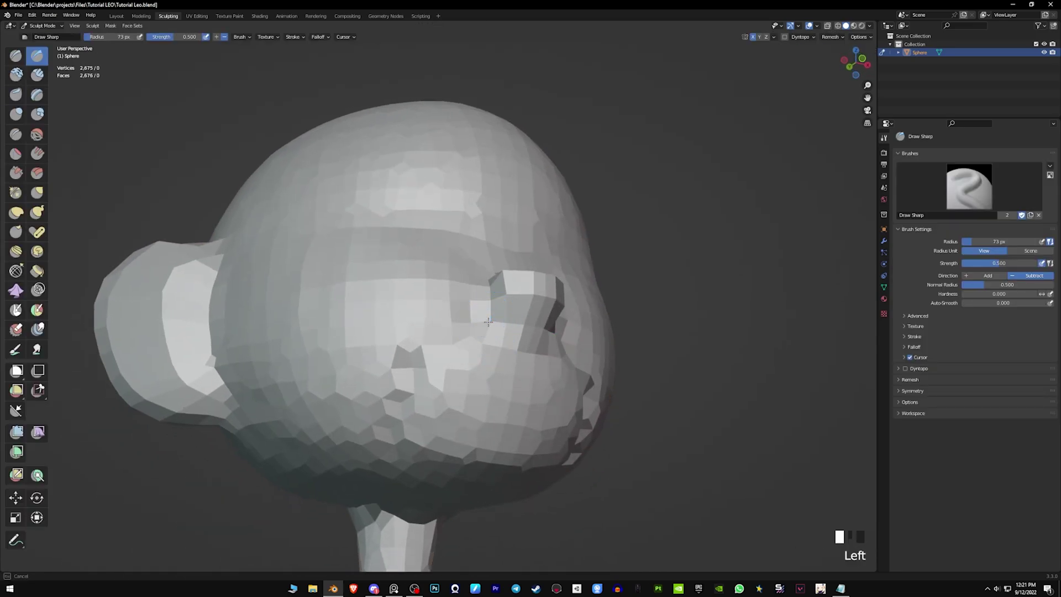
mouse_move(488, 321)
left_mouse_down()
mouse_move(423, 379)
mouse_move(460, 455)
left_mouse_up()
key("f")
left_click(483, 386)
middle_click_drag(487, 387, 499, 357)
left_click(36, 135)
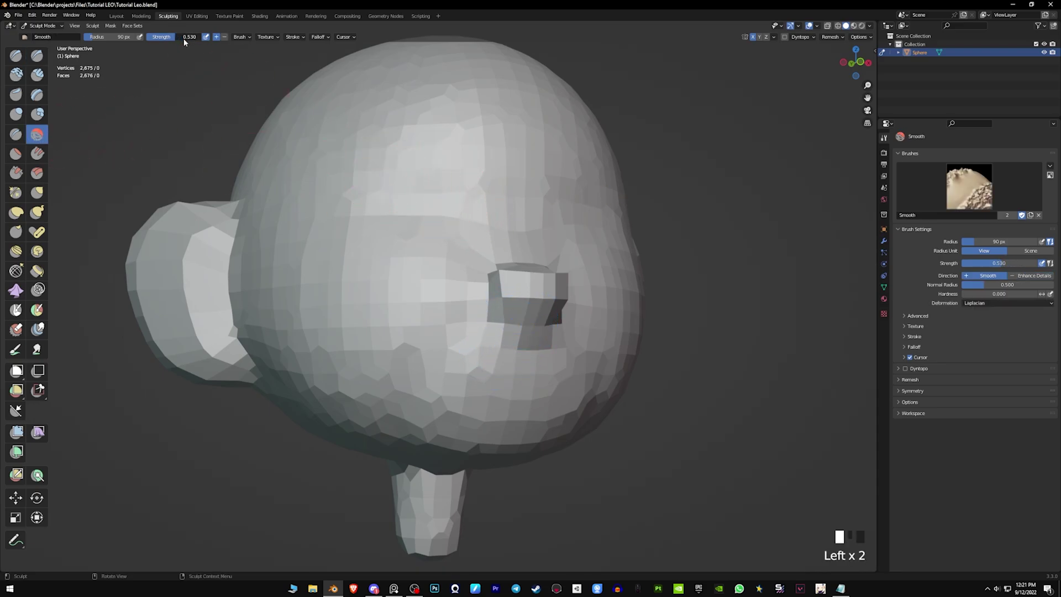
left_click_drag(184, 38, 183, 39)
middle_click_drag(499, 275, 450, 326)
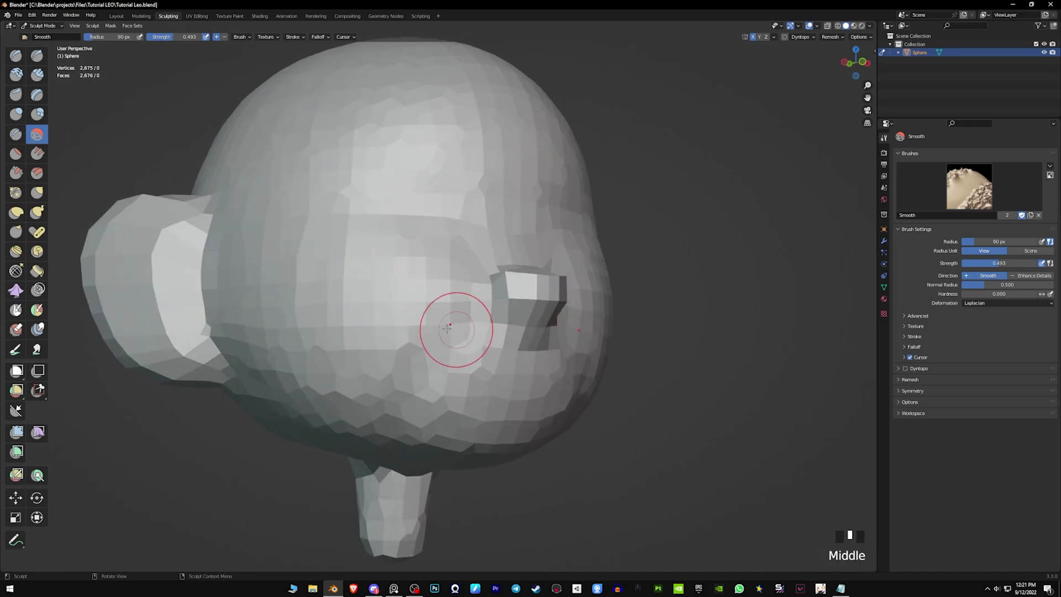
Step: Carve a cheek crease from beside the nose to the chin with the 90 px Draw Sharp brush and smooth it
left_click(36, 55)
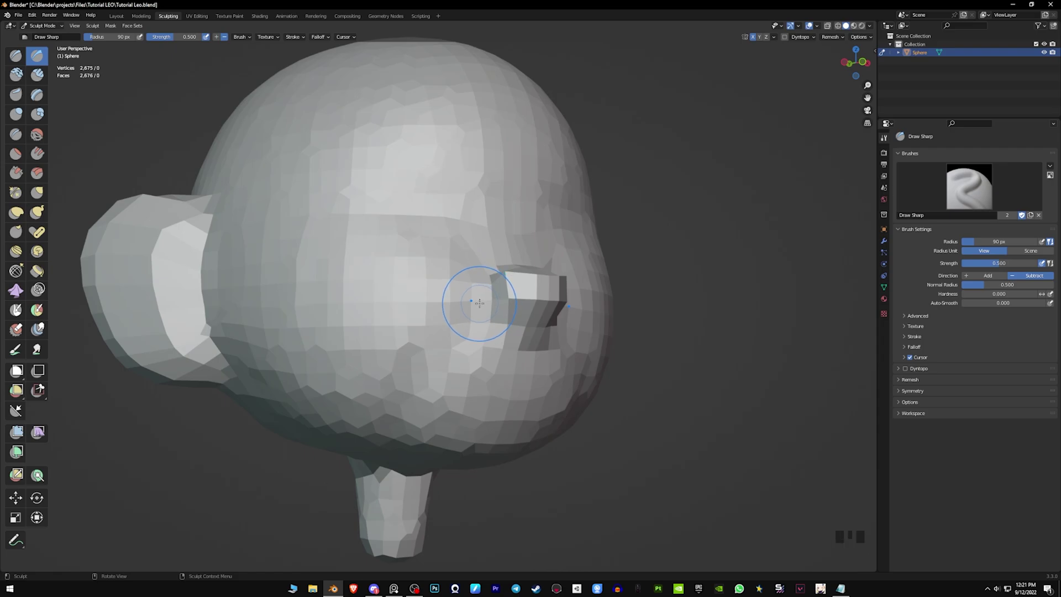
middle_click_drag(482, 302, 528, 311)
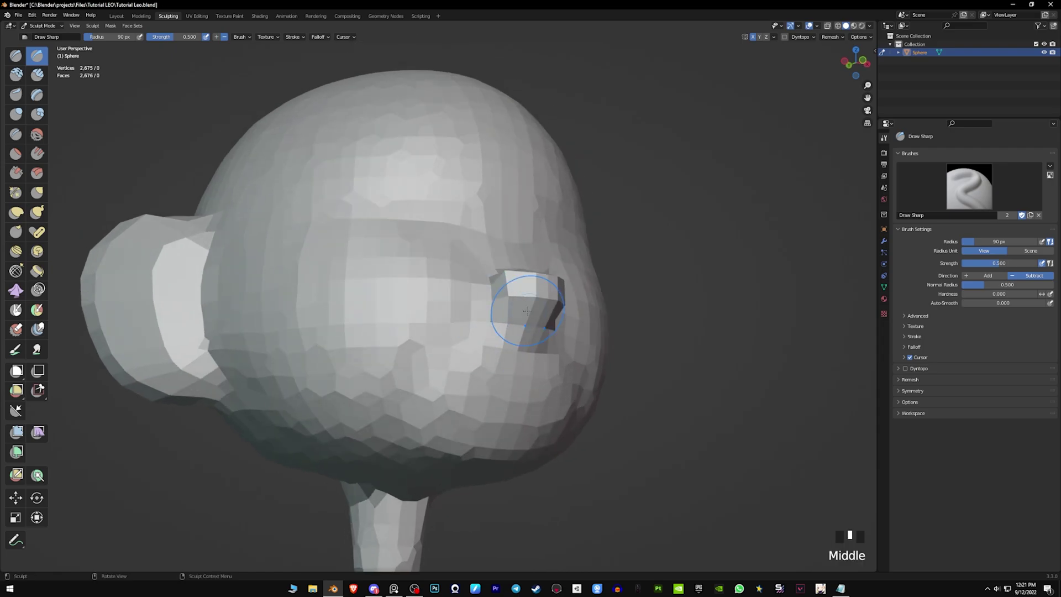
mouse_move(491, 320)
left_mouse_down()
mouse_move(476, 357)
mouse_move(413, 393)
mouse_move(412, 412)
left_mouse_up()
left_click_drag(476, 376, 411, 431, "shift")
middle_click_drag(567, 364, 497, 342, "ctrl")
middle_click_drag(536, 332, 489, 330, "ctrl")
middle_click_drag(518, 390, 438, 362)
middle_click_drag(415, 402, 436, 341)
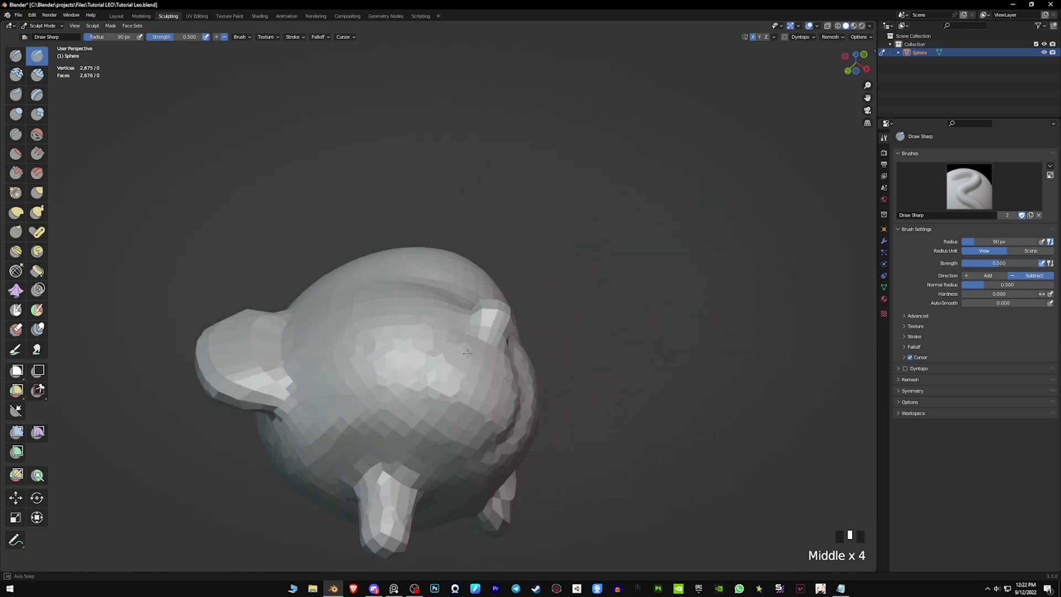
middle_click_drag(413, 393, 449, 448)
mouse_move(395, 381)
left_mouse_down("shift")
mouse_move(386, 330)
mouse_move(409, 384)
left_mouse_up("shift")
Step: Try to carve a mouth line below the nose with the 90 px Draw Sharp brush from the front
mouse_move(437, 394)
middle_mouse_down()
mouse_move(477, 470)
mouse_move(564, 466)
mouse_move(387, 474)
middle_mouse_up()
middle_click_drag(451, 497, 451, 459, "ctrl")
middle_click_drag(482, 430, 442, 387, "shift")
middle_click_drag(370, 431, 436, 380)
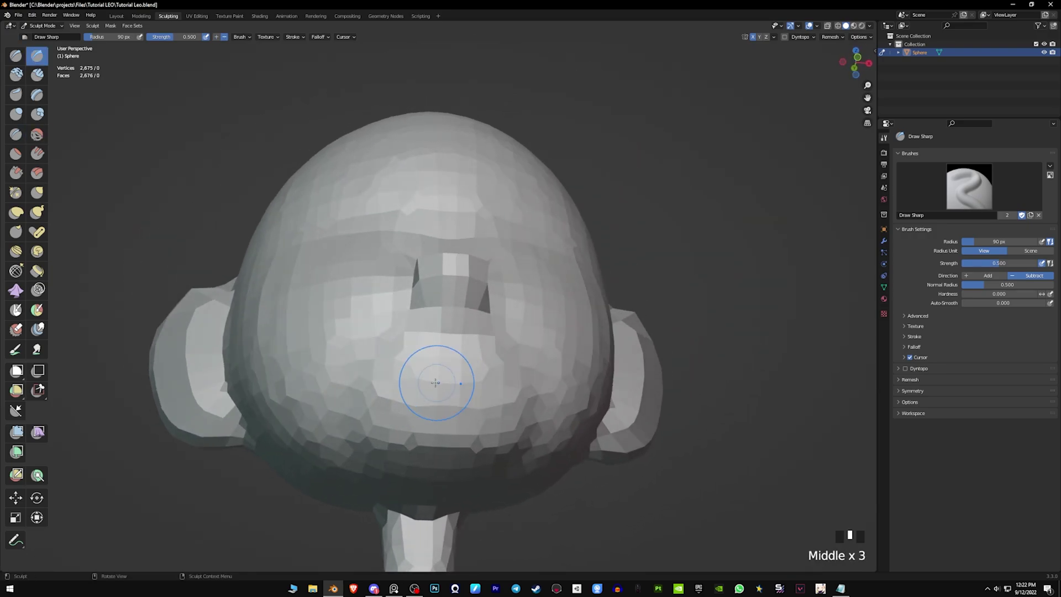
left_click(372, 449)
left_click(376, 450)
left_click(386, 410)
left_click(397, 412)
left_click_drag(381, 408, 431, 408)
left_click_drag(382, 407, 436, 408)
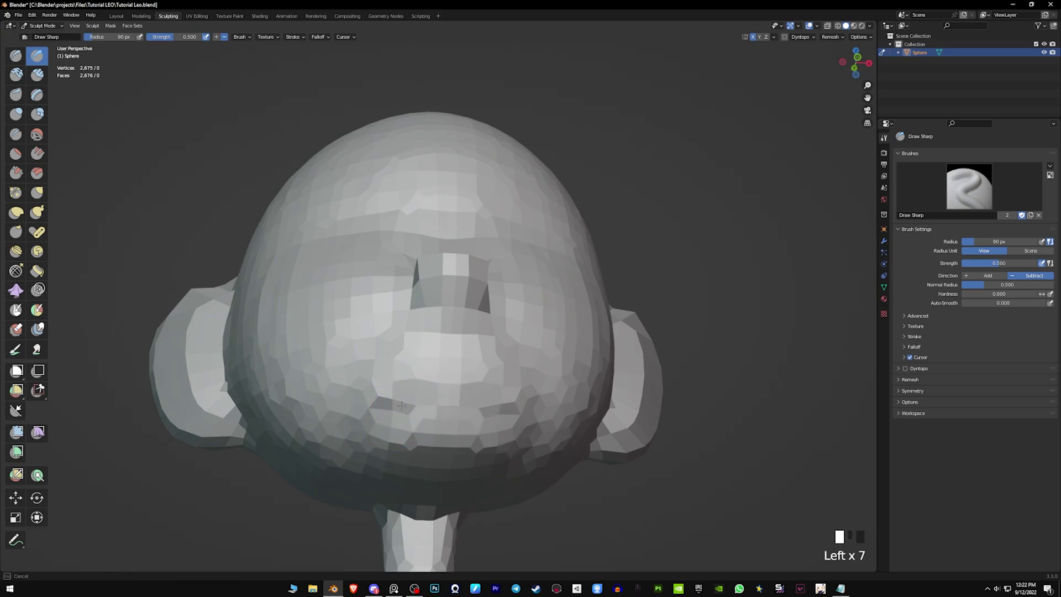
Step: Undo the last five mouth strokes
middle_click_drag(345, 443, 353, 451)
key("ctrl+z")
key("ctrl+z")
key("ctrl+z")
key("ctrl+z")
key("ctrl+z")
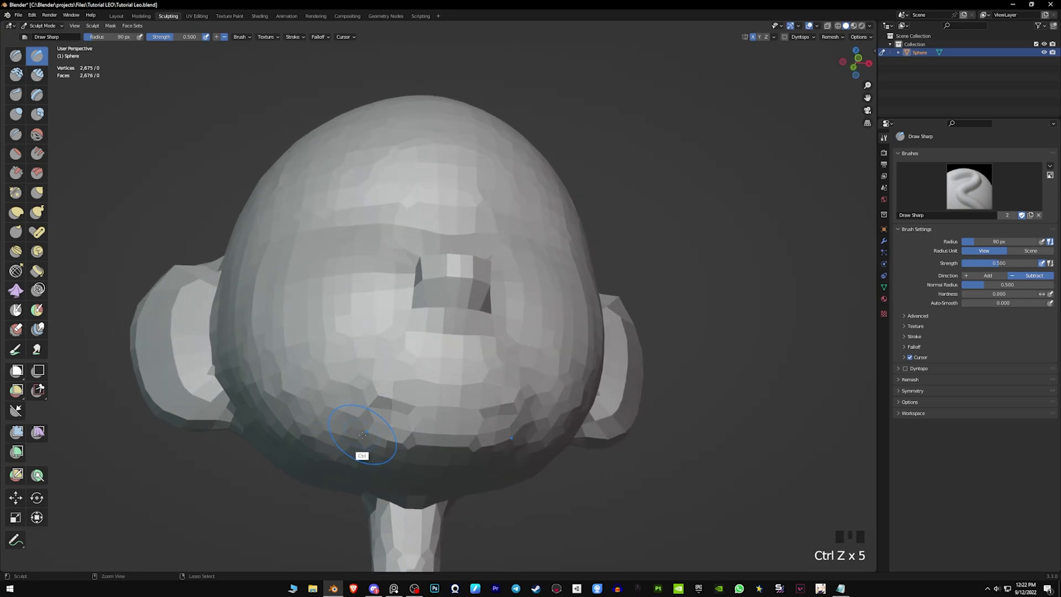
Step: Carve the mouth corners and the line between them with the Draw Sharp brush and smooth the surrounding surface
mouse_move(375, 430)
middle_mouse_down()
mouse_move(348, 367)
mouse_move(359, 441)
middle_mouse_up()
left_click(359, 440)
left_click(356, 441)
mouse_move(373, 423)
left_mouse_down()
mouse_move(445, 396)
mouse_move(403, 410)
left_mouse_up()
mouse_move(361, 439)
middle_mouse_down()
mouse_move(394, 445)
mouse_move(483, 425)
middle_mouse_up()
left_click_drag(508, 413, 464, 394, "shift")
middle_click_drag(425, 397, 490, 416)
left_click_drag(490, 416, 470, 424)
middle_click_drag(420, 407, 458, 406)
left_click_drag(454, 398, 398, 402, "shift")
left_click_drag(314, 441, 320, 438)
left_click_drag(441, 387, 458, 388)
left_click_drag(450, 393, 387, 398, "shift")
Step: Pull the mouth and chin contour into shape from below with the Grab brush at a 113 px radius
mouse_move(452, 362)
middle_mouse_down("ctrl")
mouse_move(466, 386)
mouse_move(359, 394)
middle_mouse_up("ctrl")
middle_click_drag(433, 397, 430, 390)
key("g")
left_click_drag(430, 390, 438, 382)
middle_click_drag(438, 381, 440, 374)
left_click_drag(439, 375, 434, 374)
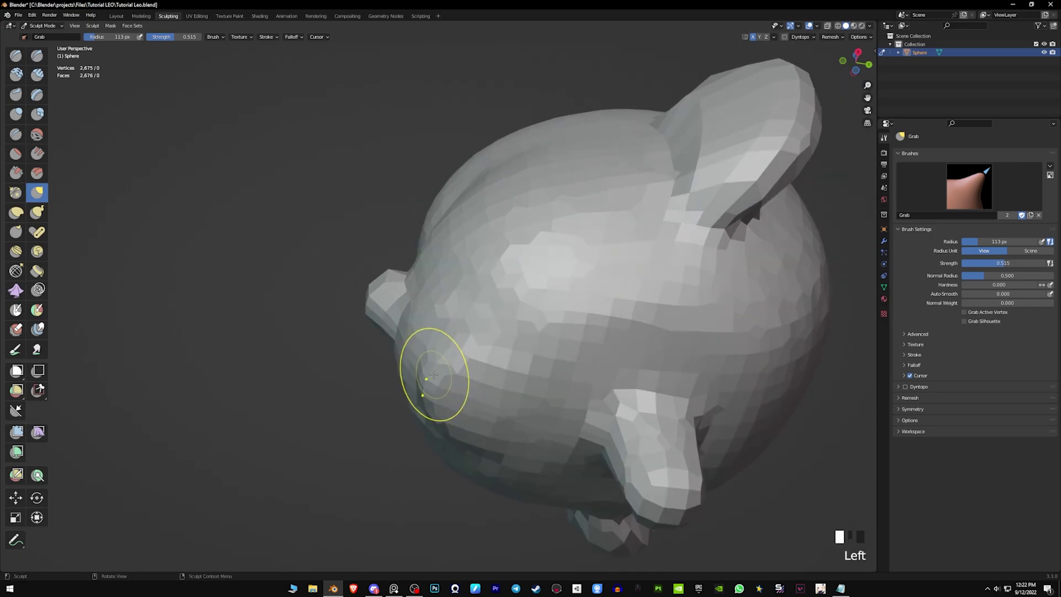
middle_click_drag(434, 374, 438, 365)
left_click_drag(438, 365, 434, 365)
left_click_drag(435, 365, 430, 368)
middle_click_drag(430, 368, 429, 390)
left_click_drag(430, 390, 430, 386)
left_click_drag(430, 391, 428, 386)
Step: Refine the cheeks and jaw beside the mouth with short strokes of the 113 px Grab brush
mouse_move(428, 387)
middle_mouse_down()
mouse_move(402, 423)
mouse_move(432, 391)
middle_mouse_up()
left_click_drag(432, 391, 433, 388)
middle_click_drag(433, 389, 449, 375)
left_click_drag(439, 382, 437, 386)
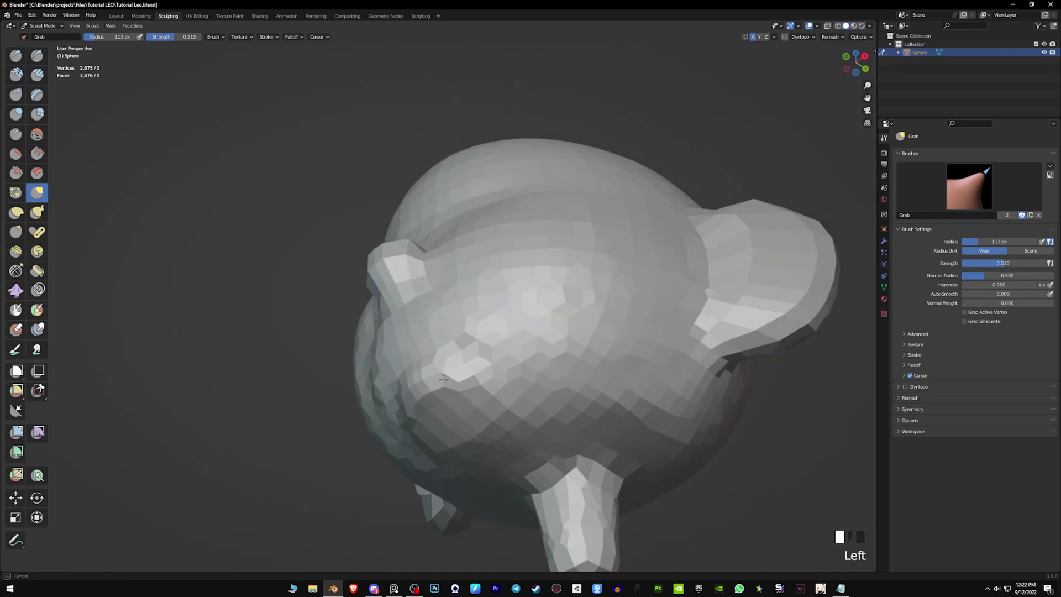
middle_click_drag(434, 401, 448, 381)
left_click_drag(447, 383, 444, 382)
left_click_drag(442, 385, 441, 382)
left_click_drag(441, 385, 441, 381)
middle_click_drag(416, 376, 422, 390)
left_click_drag(433, 376, 435, 374)
middle_click_drag(435, 374, 383, 298)
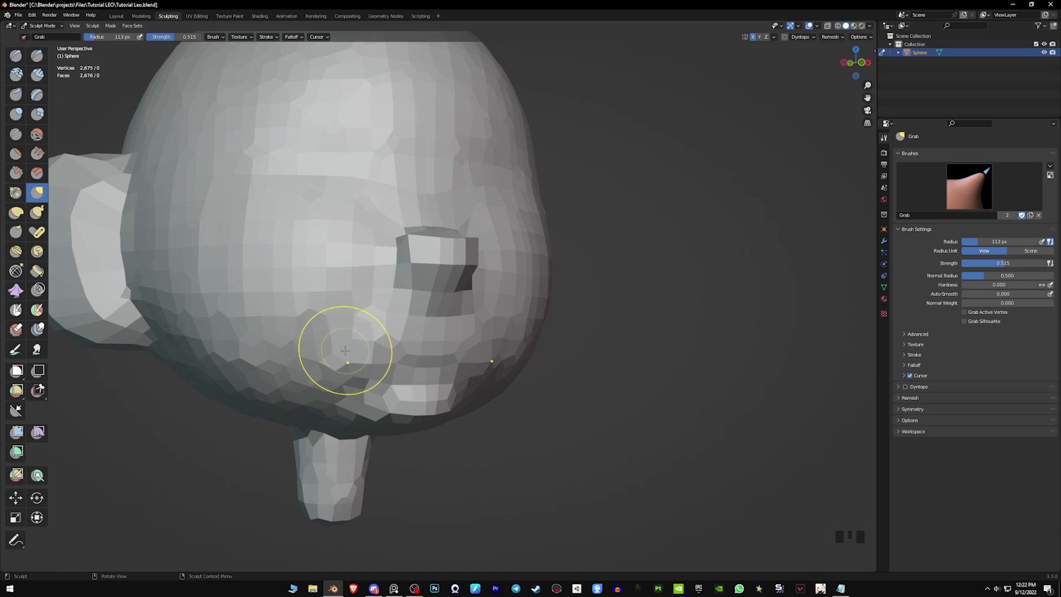
Step: Carve deeper creases at both mouth corners with the Draw Sharp brush at a 94 px radius
key("y")
left_click_drag(335, 353, 349, 355)
middle_click_drag(357, 353, 334, 352)
left_click_drag(334, 352, 336, 352)
left_click(336, 352)
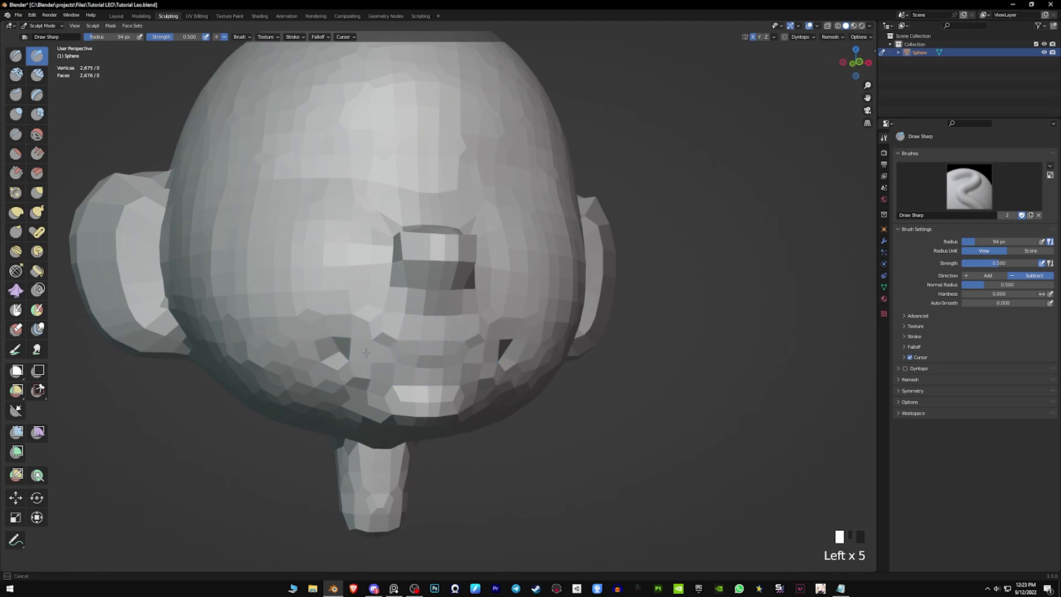
middle_click_drag(369, 356, 392, 358)
left_click(395, 358)
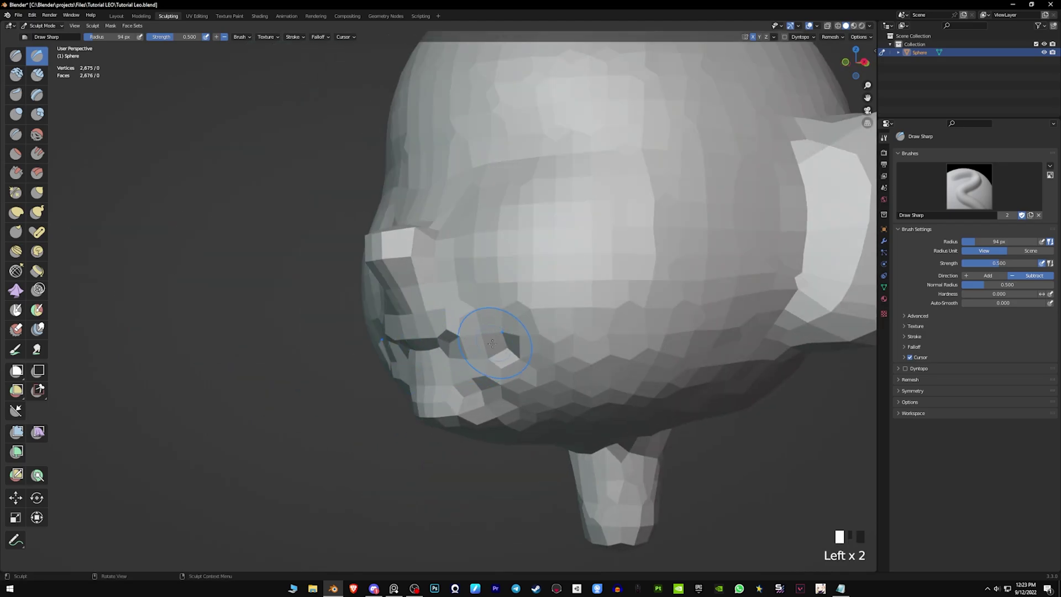
middle_click_drag(500, 344, 613, 354)
middle_click_drag(607, 343, 522, 368, "ctrl")
middle_click_drag(486, 406, 474, 306, "ctrl")
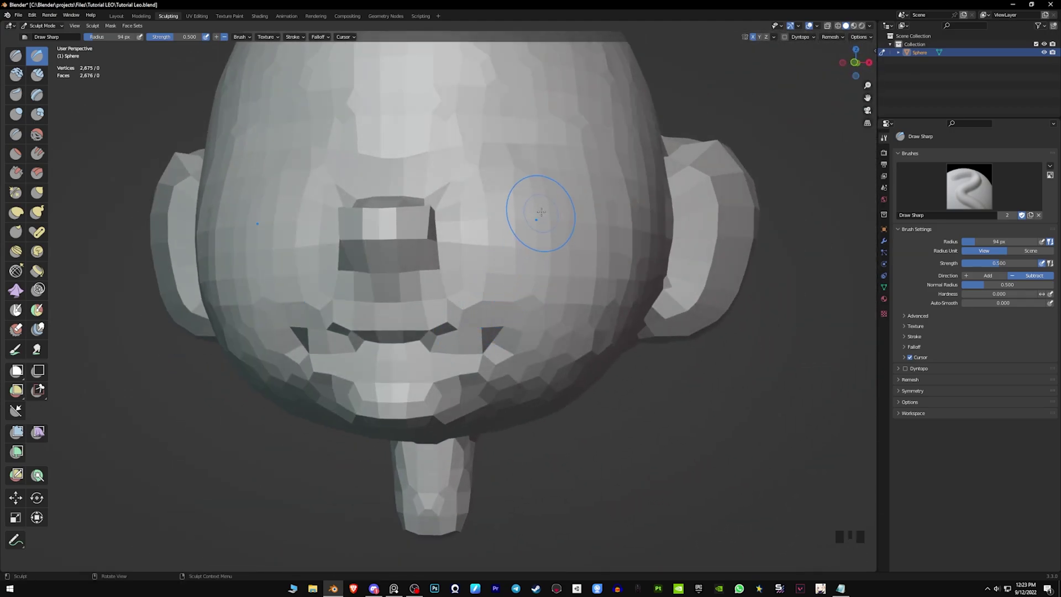
Step: Reduce the voxel size and remesh the head at a finer resolution
key("shift+r")
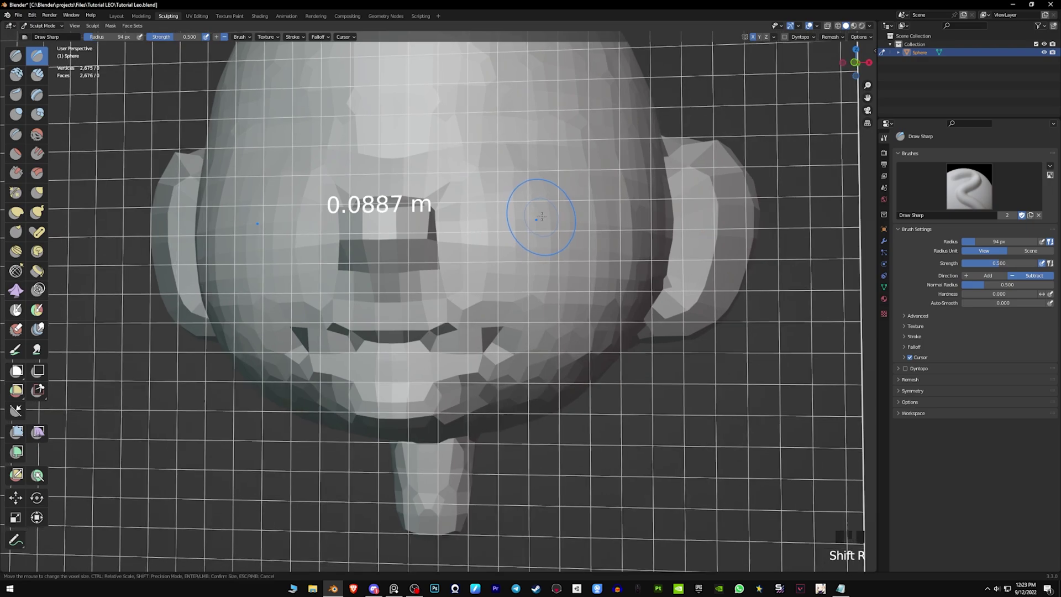
left_click(544, 215)
mouse_move(544, 215)
middle_mouse_down("ctrl")
mouse_move(582, 253)
mouse_move(578, 326)
mouse_move(608, 320)
middle_mouse_up("ctrl")
key("shift+r")
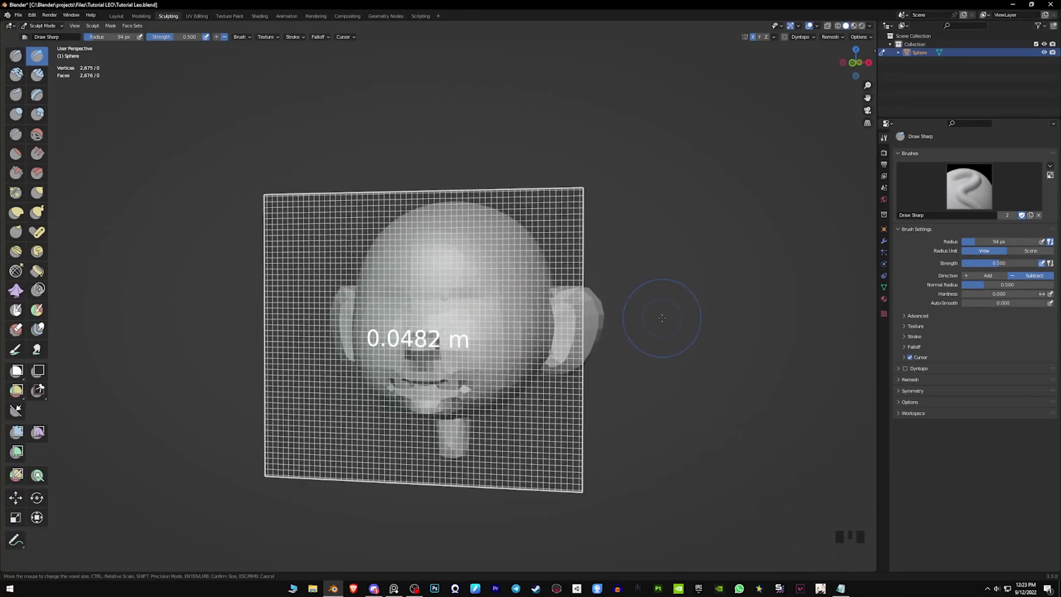
left_click(670, 308)
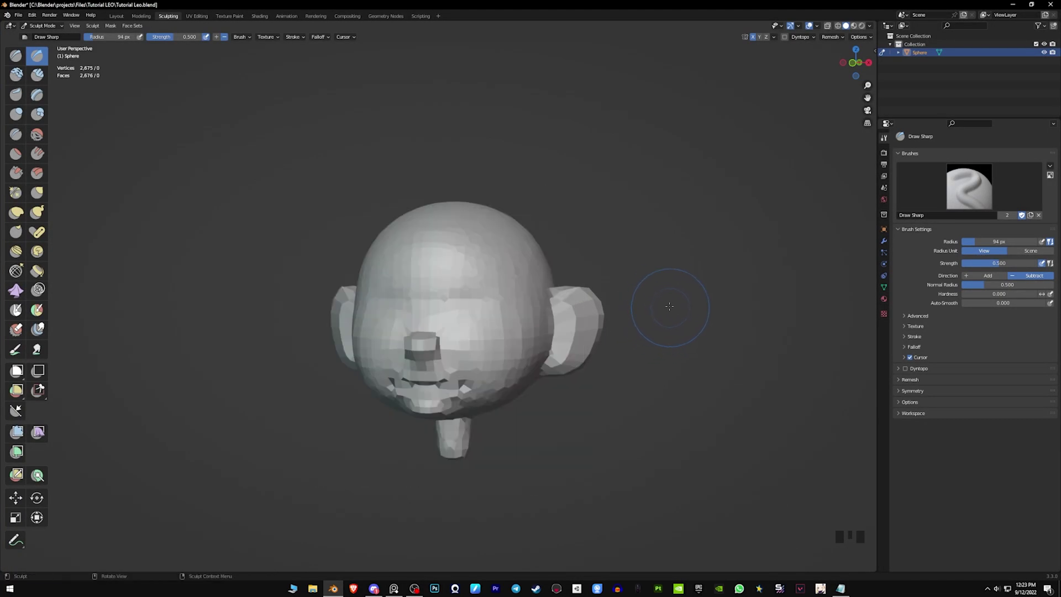
middle_click_drag(420, 340, 437, 328)
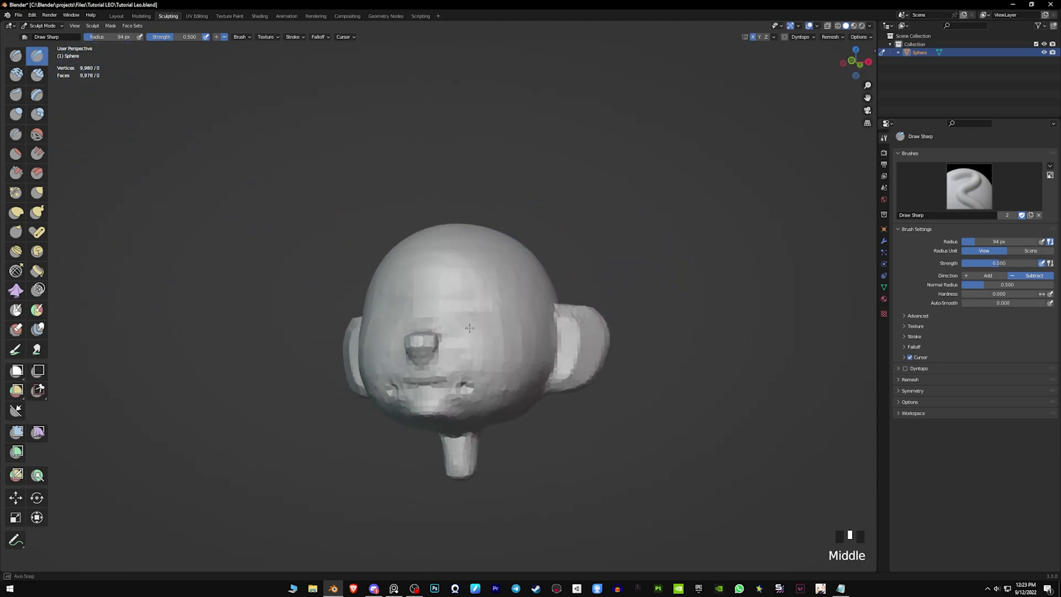
middle_click_drag(446, 370, 481, 379)
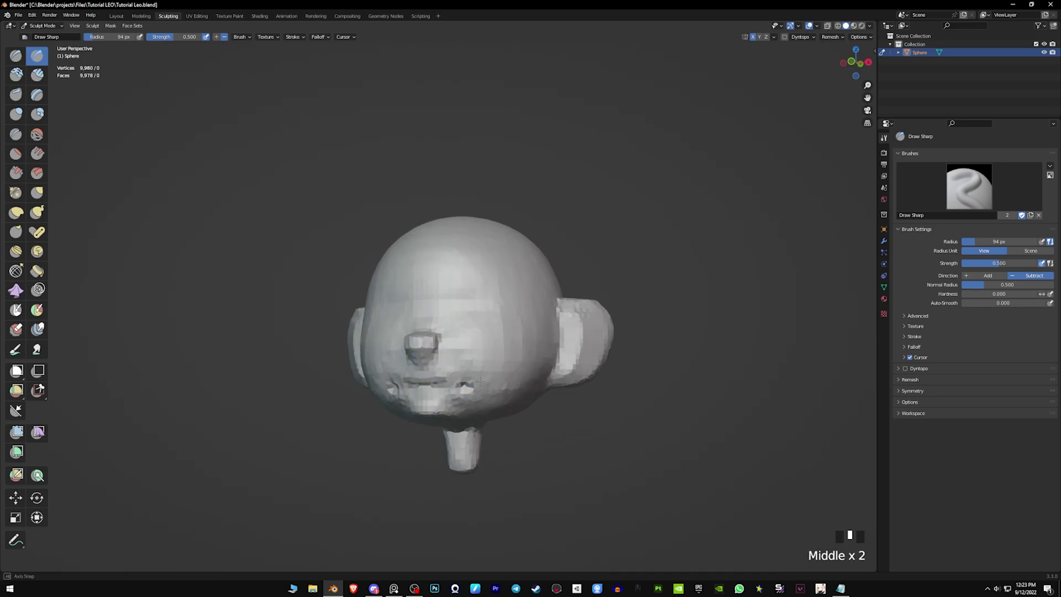
middle_click_drag(490, 315, 519, 322)
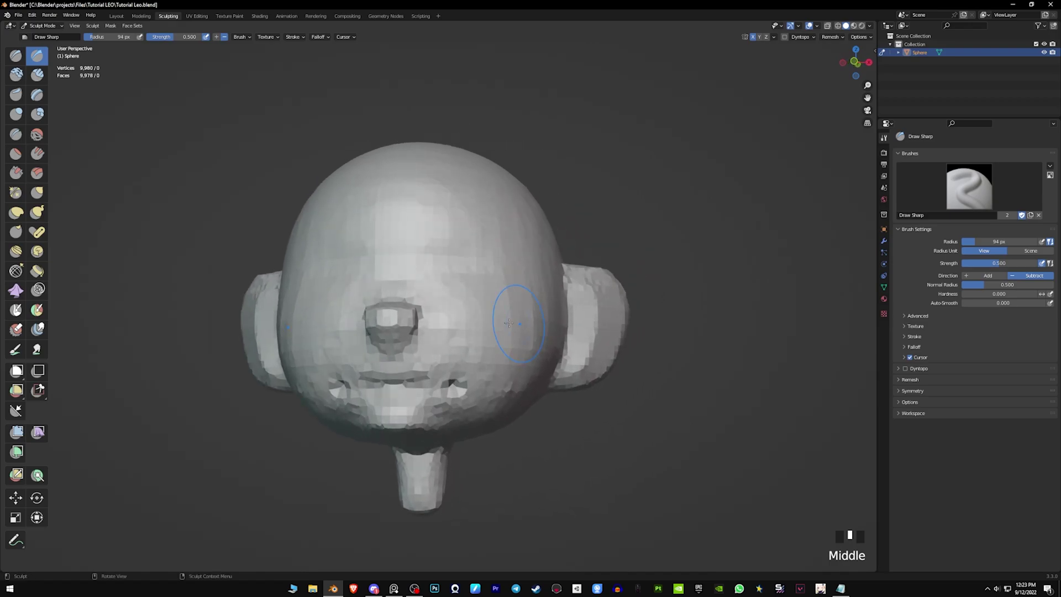
Step: Smooth the rough surface around the mouth on the remeshed head
mouse_move(460, 339)
middle_mouse_down("shift")
mouse_move(470, 341)
mouse_move(452, 341)
mouse_move(466, 304)
mouse_move(474, 322)
mouse_move(417, 380)
mouse_move(276, 395)
mouse_move(283, 383)
mouse_move(360, 379)
middle_mouse_up("shift")
mouse_move(357, 388)
left_mouse_down("shift")
mouse_move(395, 387)
mouse_move(385, 387)
left_mouse_up("shift")
mouse_move(391, 388)
middle_mouse_down()
mouse_move(367, 402)
mouse_move(546, 302)
mouse_move(399, 406)
middle_mouse_up()
left_click_drag(432, 395, 398, 389, "shift")
mouse_move(399, 388)
middle_mouse_down()
mouse_move(437, 365)
mouse_move(457, 381)
middle_mouse_up()
middle_click_drag(454, 326, 396, 306)
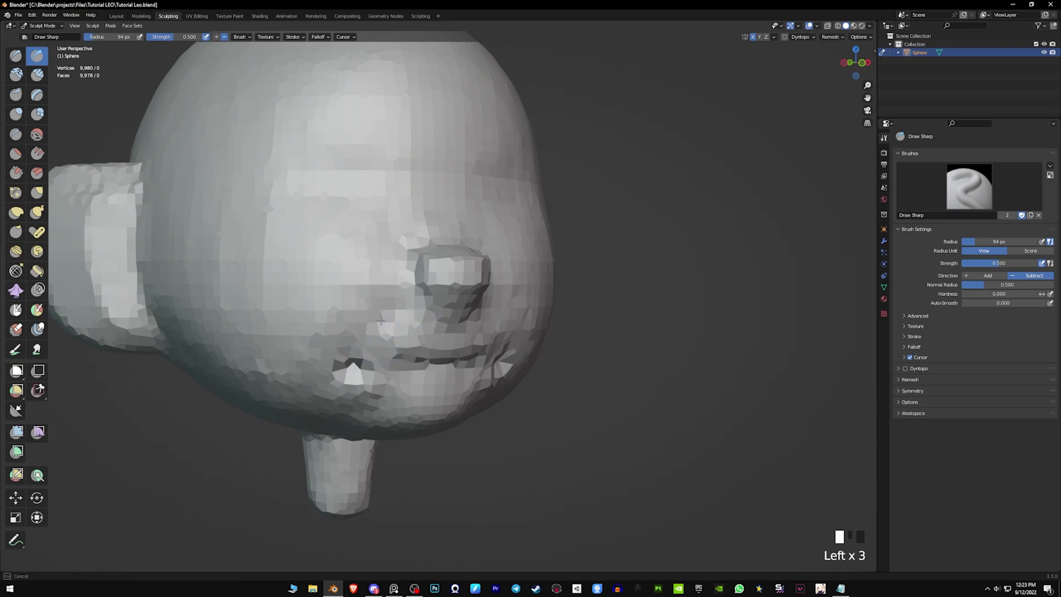
Step: Sharpen the mouth corners with the 94 px Draw Sharp brush and smooth the cheek beside them
middle_click_drag(364, 337, 326, 418)
left_click_drag(307, 435, 305, 433)
middle_click_drag(413, 301, 381, 315)
left_click_drag(381, 315, 382, 326, "shift")
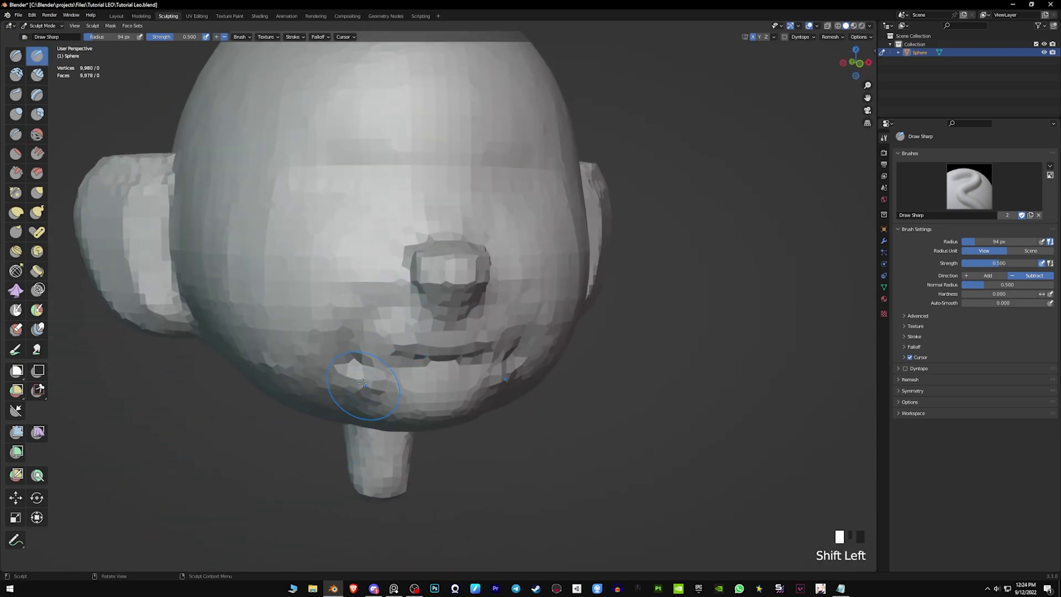
middle_click_drag(382, 326, 384, 336)
middle_click_drag(426, 304, 351, 362, "ctrl")
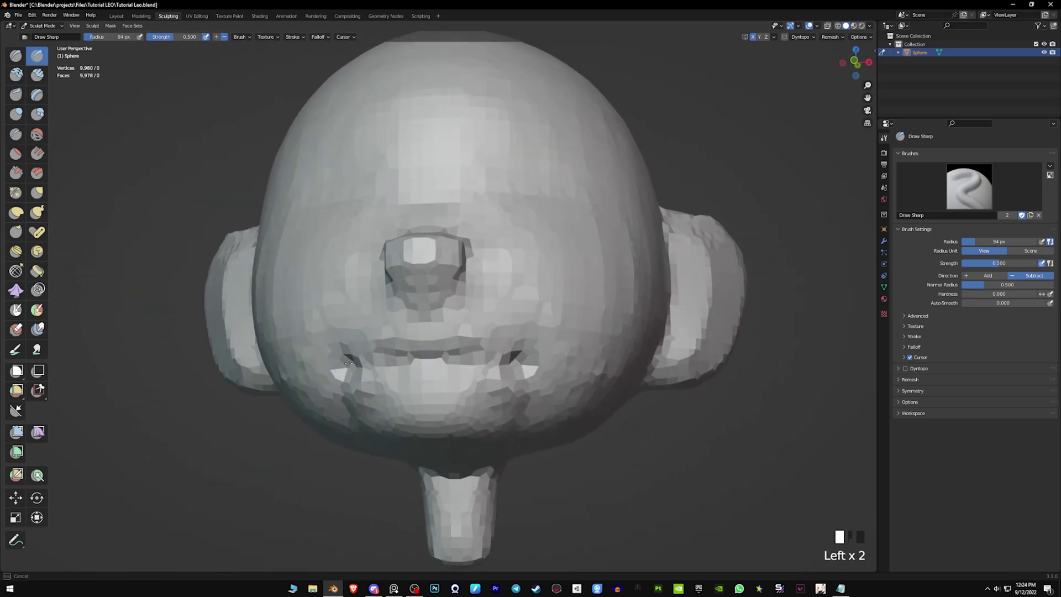
mouse_move(458, 363)
middle_mouse_down()
mouse_move(384, 360)
mouse_move(445, 368)
middle_mouse_up()
mouse_move(416, 425)
middle_mouse_down()
mouse_move(421, 391)
mouse_move(442, 379)
mouse_move(450, 353)
mouse_move(423, 343)
mouse_move(433, 308)
mouse_move(435, 329)
mouse_move(399, 376)
mouse_move(453, 338)
mouse_move(444, 330)
mouse_move(465, 312)
mouse_move(438, 367)
middle_mouse_up()
Step: Shape the middle of the lips with short strokes of the Grab brush at a 93 px radius
key("g")
key("f")
key("f")
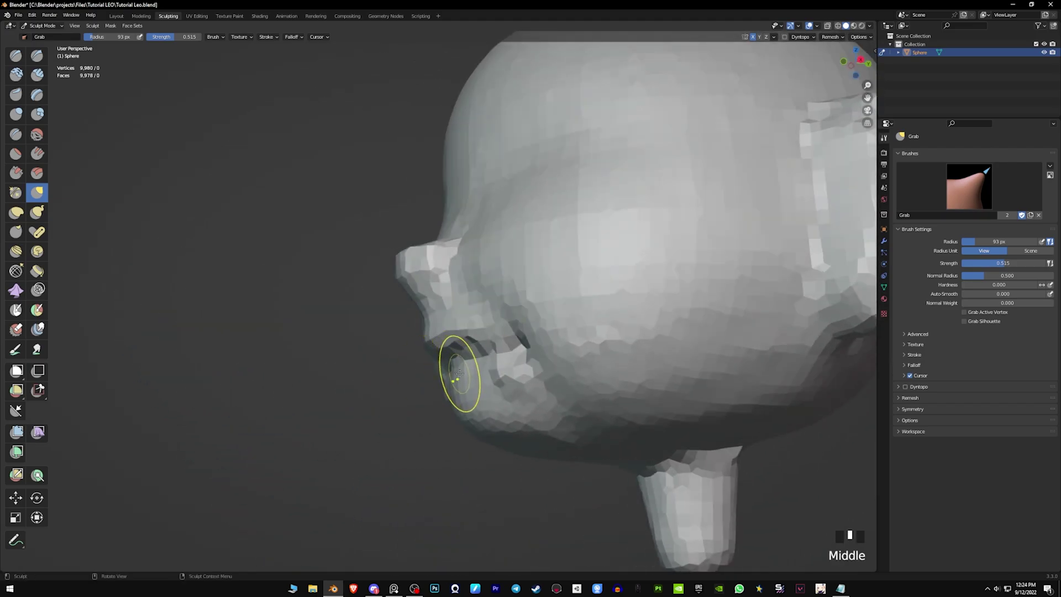
left_click_drag(462, 373, 459, 369)
middle_click_drag(447, 367, 461, 363)
left_click_drag(458, 369, 453, 371)
mouse_move(448, 381)
middle_mouse_down()
mouse_move(482, 358)
mouse_move(450, 373)
middle_mouse_up()
left_click_drag(450, 373, 455, 371)
mouse_move(454, 371)
middle_mouse_down()
mouse_move(450, 389)
mouse_move(465, 372)
middle_mouse_up()
left_click_drag(465, 373, 467, 367)
mouse_move(467, 369)
middle_mouse_down()
mouse_move(486, 359)
mouse_move(500, 397)
middle_mouse_up()
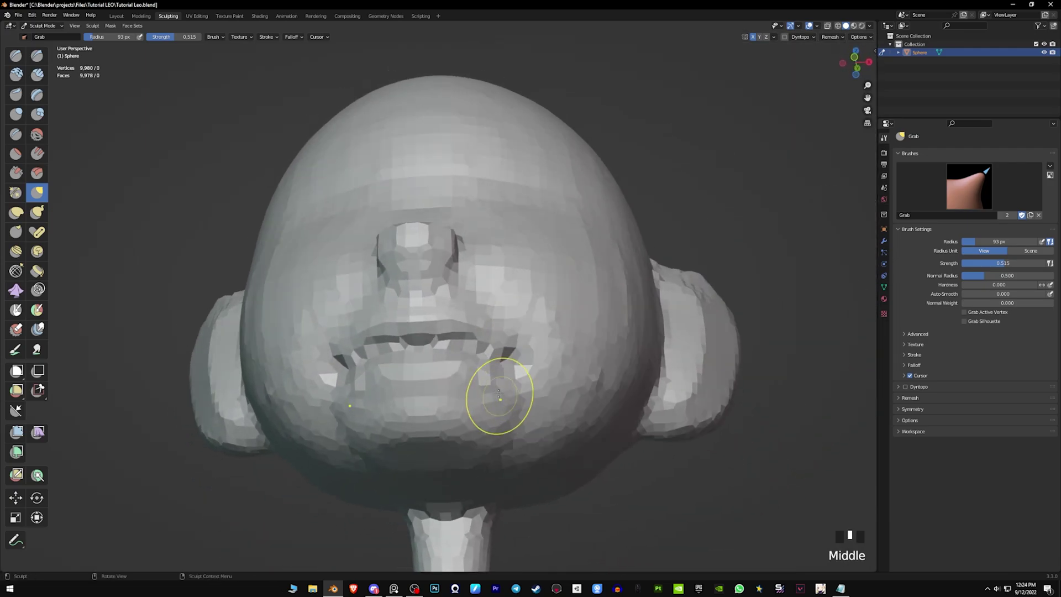
Step: Pull the lower lip into shape near the mouth corners and smooth the chin surface below
left_click_drag(487, 379, 488, 377)
middle_click_drag(488, 377, 495, 395)
left_click_drag(496, 382, 495, 379)
middle_click_drag(498, 380, 453, 382)
mouse_move(505, 420)
left_mouse_down("shift")
mouse_move(502, 440)
mouse_move(508, 401)
left_mouse_up("shift")
mouse_move(507, 401)
left_mouse_down("shift")
mouse_move(509, 393)
mouse_move(516, 421)
left_mouse_up("shift")
middle_click_drag(516, 422, 512, 433)
left_click_drag(511, 433, 476, 440, "shift")
mouse_move(476, 440)
middle_mouse_down()
mouse_move(433, 474)
mouse_move(461, 425)
mouse_move(407, 394)
mouse_move(416, 361)
middle_mouse_up()
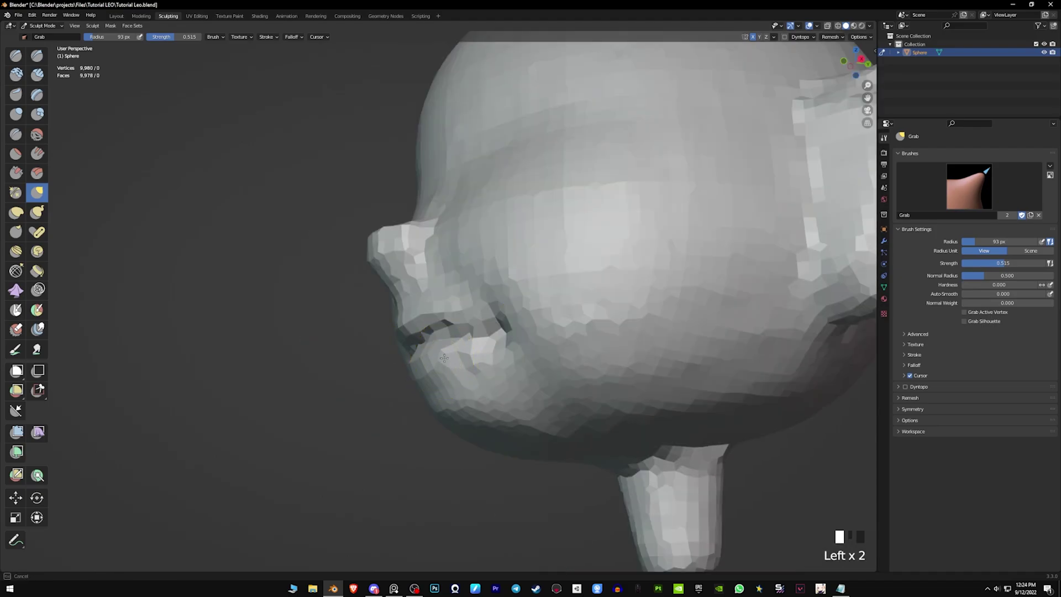
Step: Refine the lip profile and mouth corners with the Grab brush, enlarging its radius to 101 px
left_click_drag(445, 358, 443, 357)
middle_click_drag(443, 357, 409, 335)
left_click_drag(407, 334, 411, 332)
middle_click_drag(411, 332, 516, 329)
left_click_drag(495, 327, 497, 324)
mouse_move(497, 325)
middle_mouse_down()
mouse_move(495, 359)
mouse_move(530, 308)
middle_mouse_up()
key("f")
left_click(543, 336)
left_click_drag(492, 346, 493, 345)
middle_click_drag(492, 344, 454, 390)
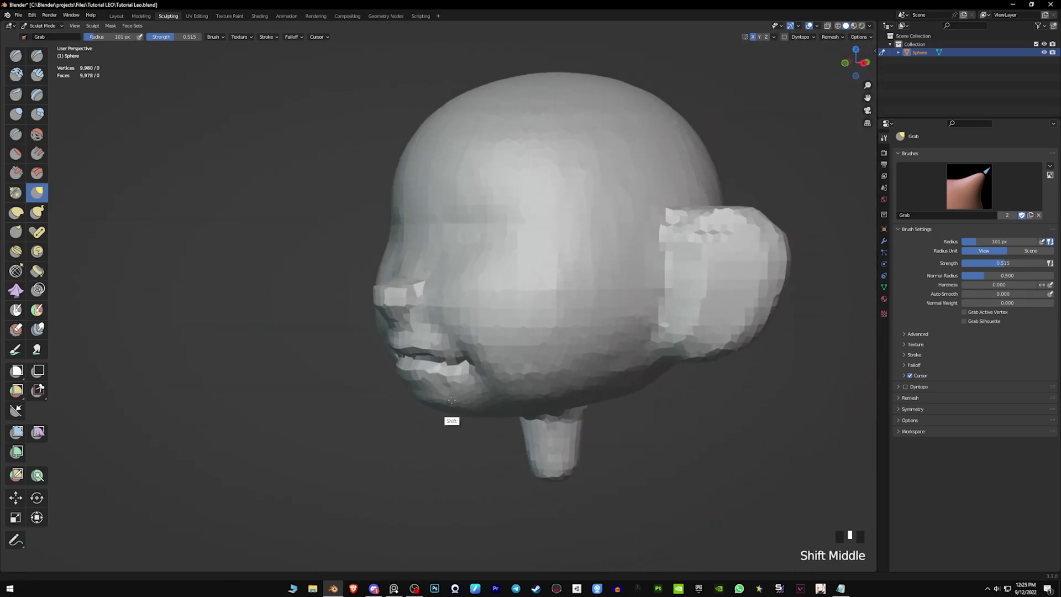
Step: Reshape the chin and the underside of the jaw with a larger Grab brush
mouse_move(504, 237)
middle_mouse_down("shift")
mouse_move(508, 339)
mouse_move(449, 314)
mouse_move(569, 285)
mouse_move(457, 355)
mouse_move(442, 386)
mouse_move(442, 367)
mouse_move(497, 413)
middle_mouse_up("shift")
left_click_drag(497, 413, 499, 414)
middle_click_drag(511, 420, 542, 395)
left_click_drag(541, 395, 533, 414)
middle_click_drag(532, 414, 494, 406)
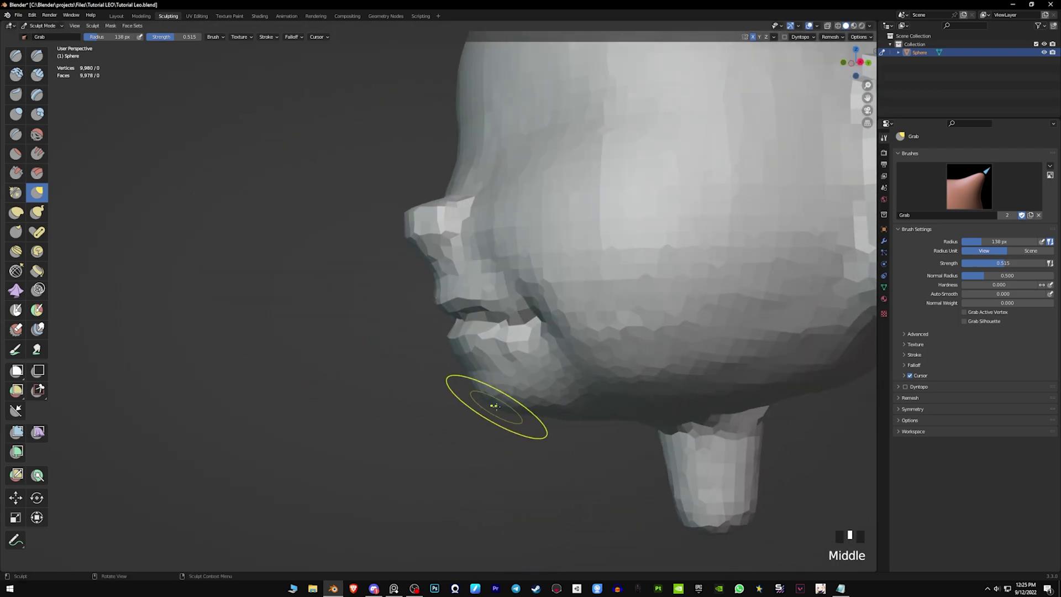
left_click_drag(491, 384, 492, 387)
middle_click_drag(492, 387, 544, 389)
Step: Enlarge the brush and smooth the chin, jawline and underside of the face
mouse_move(544, 390)
middle_mouse_down("ctrl")
mouse_move(577, 412)
mouse_move(568, 386)
mouse_move(525, 386)
middle_mouse_up("ctrl")
key("f")
left_click(562, 386)
left_click_drag(525, 387, 535, 394, "shift")
middle_click_drag(534, 393, 547, 362)
left_click_drag(547, 362, 542, 387, "shift")
mouse_move(602, 401)
middle_mouse_down()
mouse_move(620, 428)
mouse_move(570, 413)
middle_mouse_up()
left_click_drag(551, 408, 539, 395, "shift")
mouse_move(544, 391)
left_mouse_down("shift")
mouse_move(532, 401)
mouse_move(544, 428)
left_mouse_up("shift")
left_click_drag(553, 442, 566, 448, "shift")
middle_click_drag(583, 440, 521, 429)
left_click_drag(527, 417, 538, 395, "shift")
left_click_drag(552, 390, 553, 406, "shift")
Step: Adjust the strength of the Smooth brush and return to the Grab brush
middle_click_drag(592, 367, 566, 384, "shift")
key("s")
key("shift+f")
left_click(554, 389)
mouse_move(596, 351)
middle_mouse_down("ctrl")
mouse_move(591, 369)
mouse_move(557, 347)
middle_mouse_up("ctrl")
key("shift+f")
left_click(571, 359)
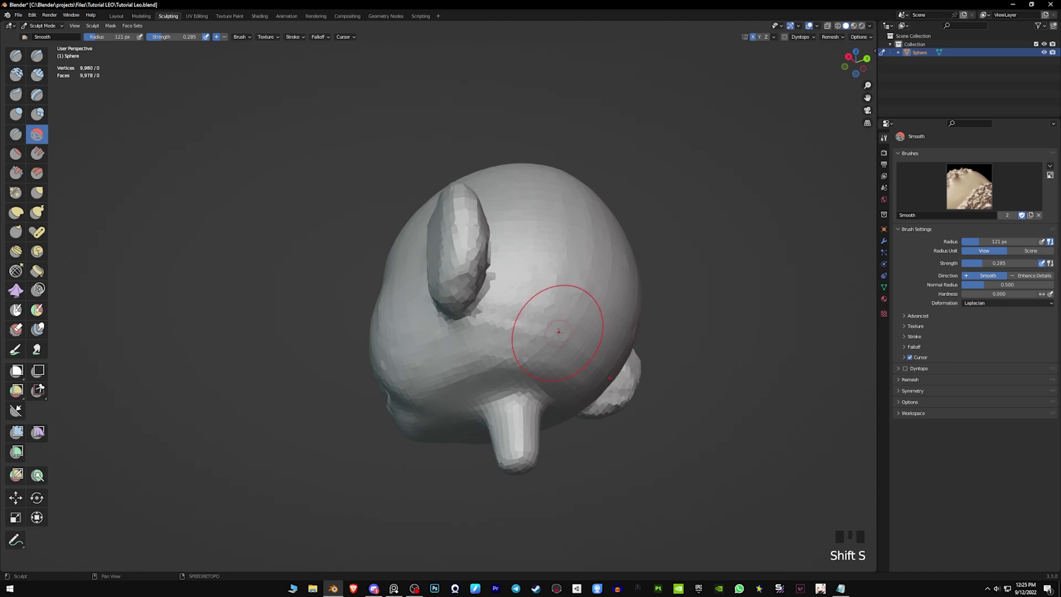
mouse_move(559, 332)
middle_mouse_down()
mouse_move(530, 335)
mouse_move(544, 326)
middle_mouse_up()
key("g")
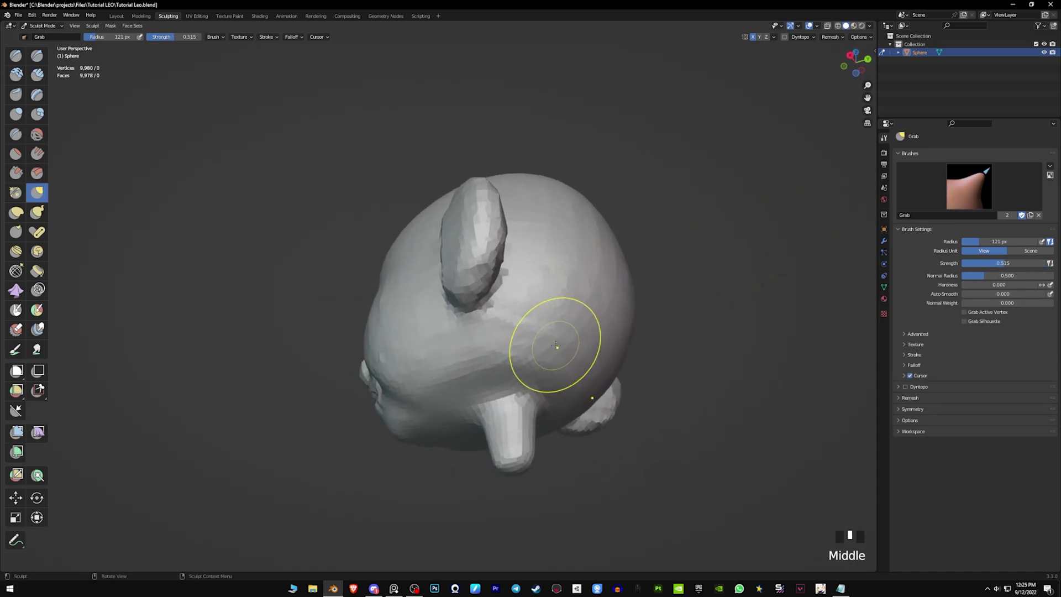
key("shift+s")
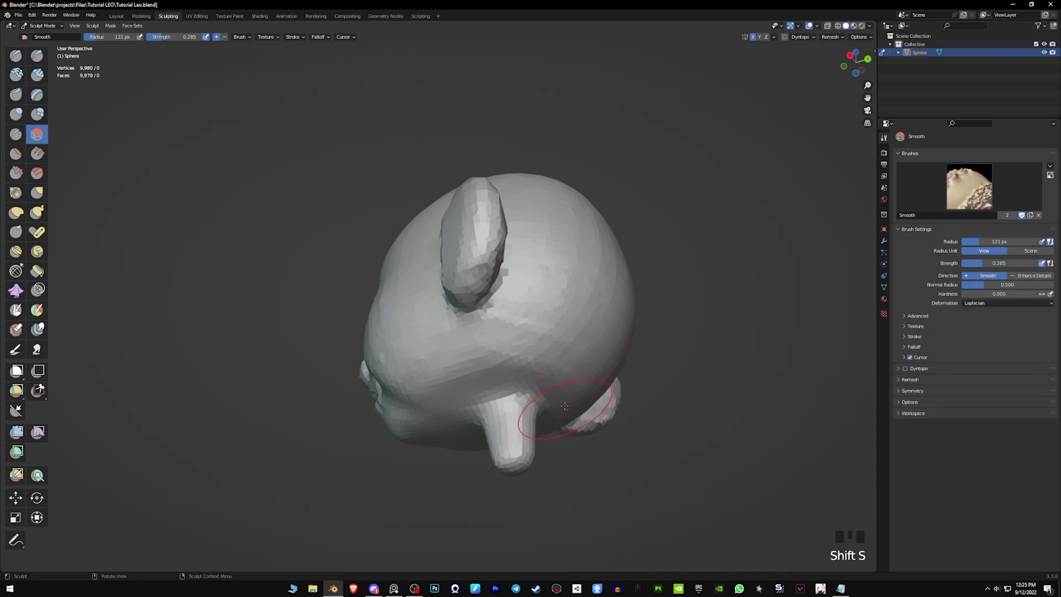
key("shift+f")
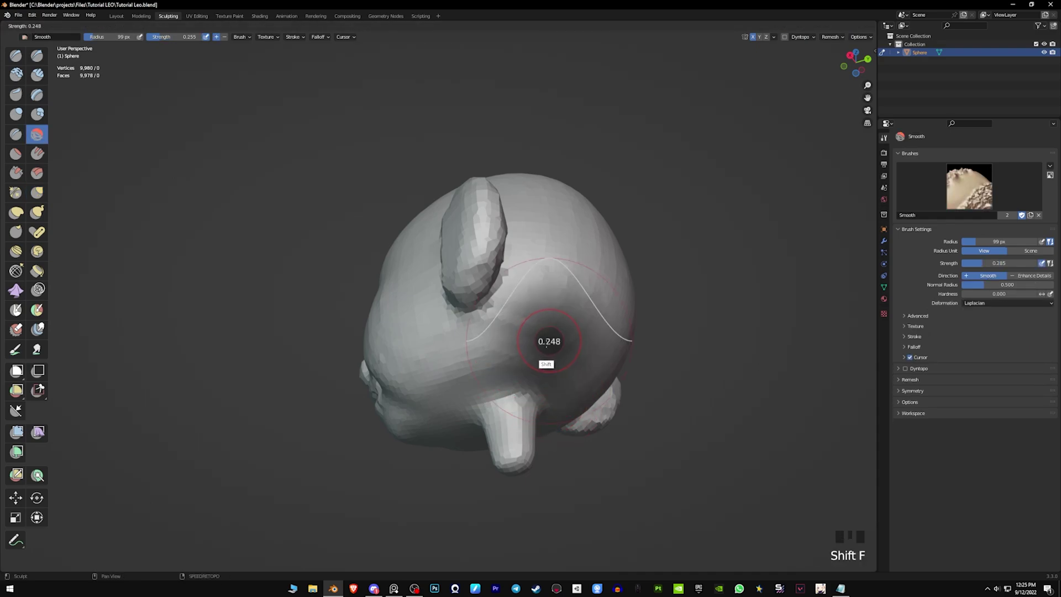
left_click(557, 343)
key("g")
Step: Smooth the back and underside of the head and the areas around the ears
middle_click_drag(569, 276, 539, 293)
mouse_move(541, 248)
left_mouse_down("shift")
mouse_move(557, 232)
mouse_move(586, 239)
left_mouse_up("shift")
middle_click_drag(640, 199, 614, 190)
mouse_move(614, 193)
left_mouse_down("shift")
mouse_move(658, 349)
mouse_move(657, 332)
left_mouse_up("shift")
middle_click_drag(643, 279, 604, 250)
left_click_drag(605, 252, 519, 298, "shift")
left_click_drag(508, 292, 496, 265, "shift")
middle_click_drag(497, 266, 576, 276)
left_click_drag(500, 225, 503, 246, "shift")
mouse_move(505, 248)
middle_mouse_down()
mouse_move(542, 256)
mouse_move(545, 268)
middle_mouse_up()
left_click_drag(539, 271, 531, 295, "shift")
mouse_move(530, 298)
left_mouse_down("shift")
mouse_move(528, 319)
mouse_move(492, 354)
left_mouse_up("shift")
middle_click_drag(480, 354, 519, 368)
left_click_drag(518, 368, 460, 271, "shift")
middle_click_drag(461, 264, 516, 289)
left_click_drag(516, 289, 580, 303, "shift")
middle_click_drag(581, 303, 588, 279)
Step: Adjust the upper contour of the ears with the Grab brush
left_click_drag(572, 274, 568, 273)
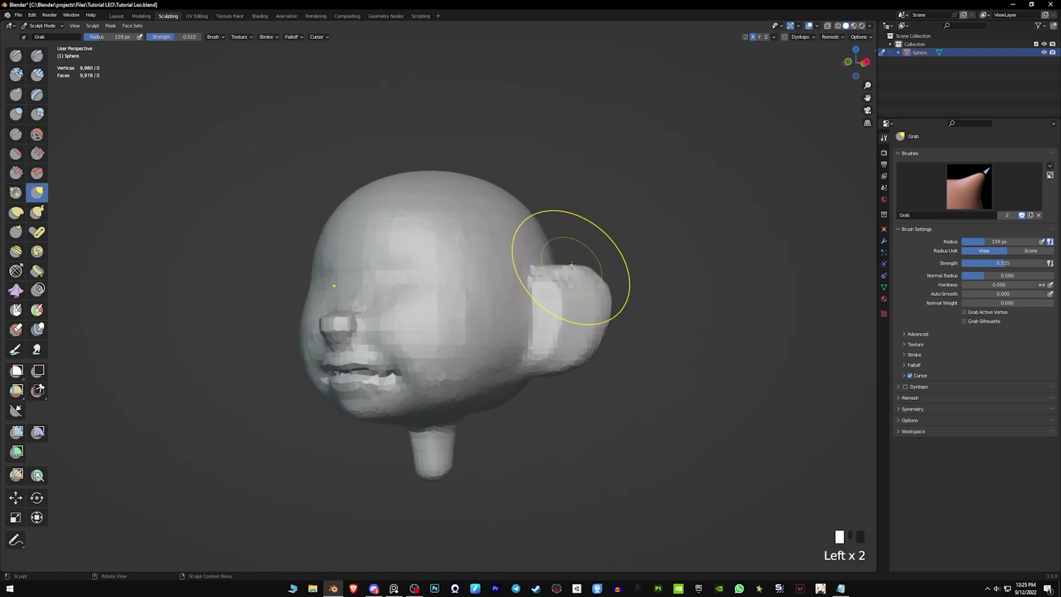
middle_click_drag(570, 269, 602, 282)
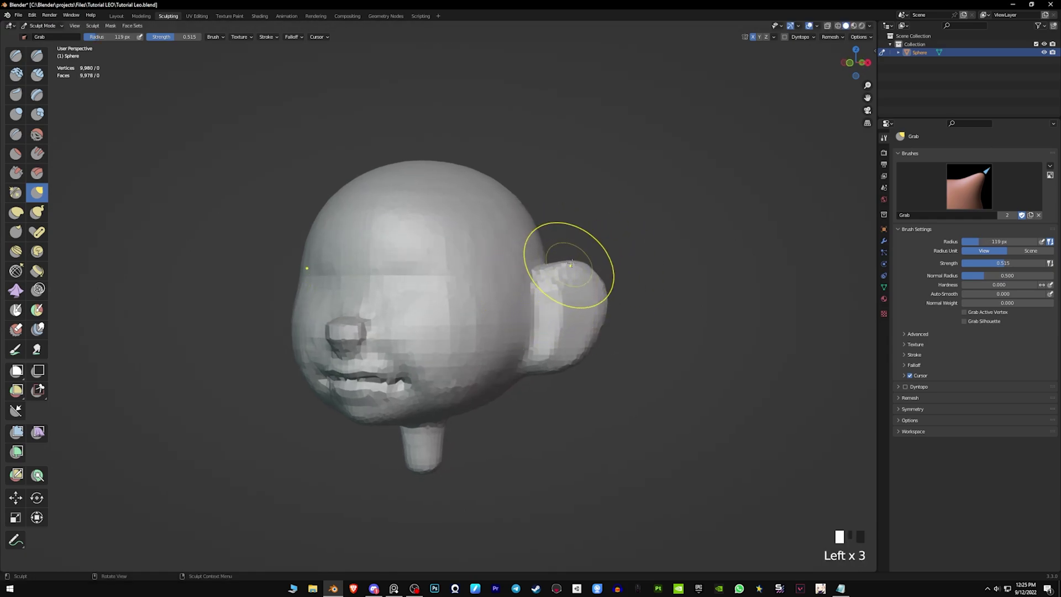
middle_click_drag(569, 266, 573, 261)
left_click_drag(558, 277, 560, 275)
middle_click_drag(530, 293, 561, 318)
mouse_move(561, 318)
middle_mouse_down("shift")
mouse_move(563, 293)
mouse_move(546, 302)
mouse_move(524, 288)
middle_mouse_up("shift")
Step: Change the brush radius and smooth the jaw, side and top of the head
key("f")
left_click(541, 301)
left_click_drag(427, 411, 468, 387, "shift")
left_click_drag(476, 389, 485, 392, "shift")
middle_click_drag(486, 390, 514, 409)
left_click_drag(508, 326, 480, 243, "shift")
left_click_drag(458, 221, 453, 206, "shift")
middle_click_drag(431, 216, 479, 235)
left_click_drag(273, 270, 281, 284, "shift")
mouse_move(280, 284)
middle_mouse_down()
mouse_move(473, 225)
mouse_move(500, 285)
mouse_move(473, 288)
mouse_move(467, 263)
mouse_move(541, 308)
mouse_move(517, 310)
middle_mouse_up()
Step: Resize the brush and smooth the underside of the chin and jaw
scroll(519, 317, "up", 5)
middle_click_drag(541, 326, 523, 329, "shift")
mouse_move(395, 356)
middle_mouse_down()
mouse_move(442, 348)
mouse_move(422, 339)
mouse_move(433, 332)
middle_mouse_up()
middle_click_drag(564, 407, 580, 383)
key("f")
left_click_drag(589, 351, 579, 366, "shift")
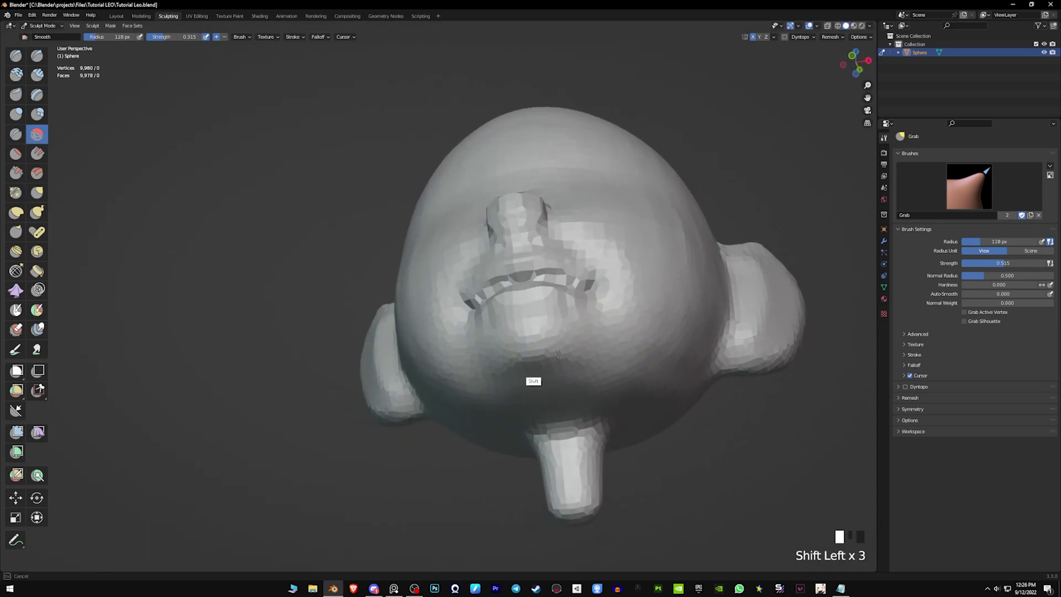
mouse_move(540, 360)
middle_mouse_down()
mouse_move(514, 365)
mouse_move(569, 353)
mouse_move(585, 367)
mouse_move(585, 398)
mouse_move(545, 438)
mouse_move(604, 383)
mouse_move(560, 386)
middle_mouse_up()
Step: Resize the Grab brush and reshape the underside of the chin
key("f")
left_click(553, 365)
left_click(605, 368)
key("f")
middle_click_drag(484, 399, 429, 415)
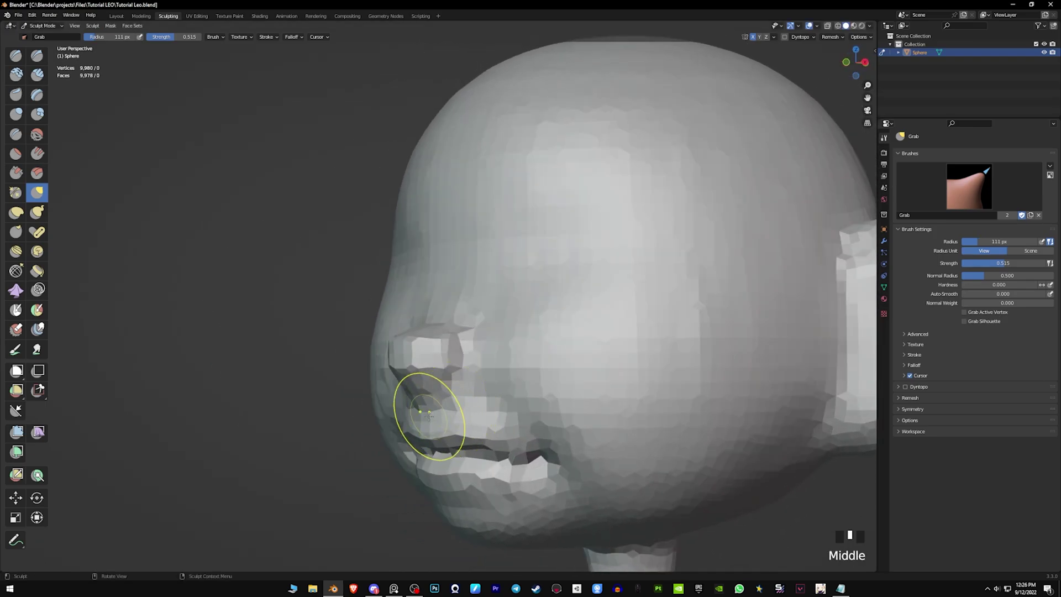
Step: Reduce the Grab brush radius and reshape the area between the nose and the upper lip
key("f")
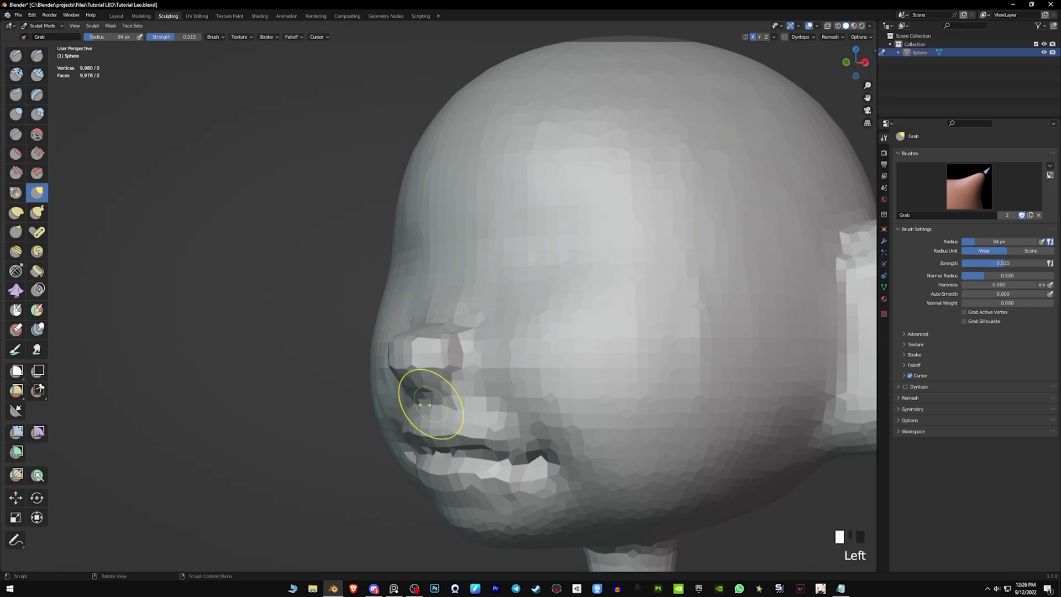
mouse_move(449, 396)
middle_mouse_down()
mouse_move(437, 405)
mouse_move(420, 397)
middle_mouse_up()
left_click_drag(435, 396, 433, 396)
key("f")
left_click(443, 397)
mouse_move(445, 396)
middle_mouse_down()
mouse_move(434, 398)
mouse_move(452, 396)
middle_mouse_up()
left_click_drag(450, 396, 445, 394)
mouse_move(445, 394)
middle_mouse_down()
mouse_move(540, 373)
mouse_move(509, 367)
mouse_move(511, 384)
mouse_move(513, 353)
middle_mouse_up()
left_click(509, 366)
Step: Resize the brush and smooth the surface around the upper lip and the sides of the mouth
key("f")
mouse_move(514, 353)
left_mouse_down("shift")
mouse_move(497, 381)
mouse_move(502, 406)
left_mouse_up("shift")
middle_click_drag(502, 406, 515, 375)
left_click_drag(517, 385, 513, 398, "shift")
middle_click_drag(514, 398, 508, 363)
left_click_drag(505, 406, 507, 414, "shift")
mouse_move(500, 398)
middle_mouse_down()
mouse_move(434, 377)
mouse_move(448, 405)
mouse_move(495, 407)
middle_mouse_up()
left_click(448, 405, "shift")
left_click_drag(494, 408, 450, 426, "shift")
mouse_move(450, 426)
middle_mouse_down()
mouse_move(569, 437)
mouse_move(462, 433)
mouse_move(491, 387)
mouse_move(481, 409)
mouse_move(450, 420)
mouse_move(492, 384)
mouse_move(476, 344)
mouse_move(459, 334)
mouse_move(450, 344)
mouse_move(473, 324)
middle_mouse_up()
Step: Smooth the bridge of the nose and the transition into the face
left_click(462, 433, "shift")
left_click(457, 332)
left_click(450, 344, "shift")
left_click(450, 338, "shift")
left_click(447, 329, "shift")
left_click(444, 319, "shift")
left_click(462, 344, "shift")
Step: Adjust the shape of the nose tip and its profile with the Grab brush
mouse_move(476, 369)
middle_mouse_down()
mouse_move(417, 400)
mouse_move(530, 370)
middle_mouse_up()
left_click(423, 390)
mouse_move(451, 391)
middle_mouse_down()
mouse_move(487, 339)
mouse_move(466, 339)
mouse_move(392, 380)
mouse_move(409, 390)
mouse_move(391, 397)
middle_mouse_up()
left_click(487, 339)
left_click(392, 372)
middle_click_drag(392, 362, 397, 376)
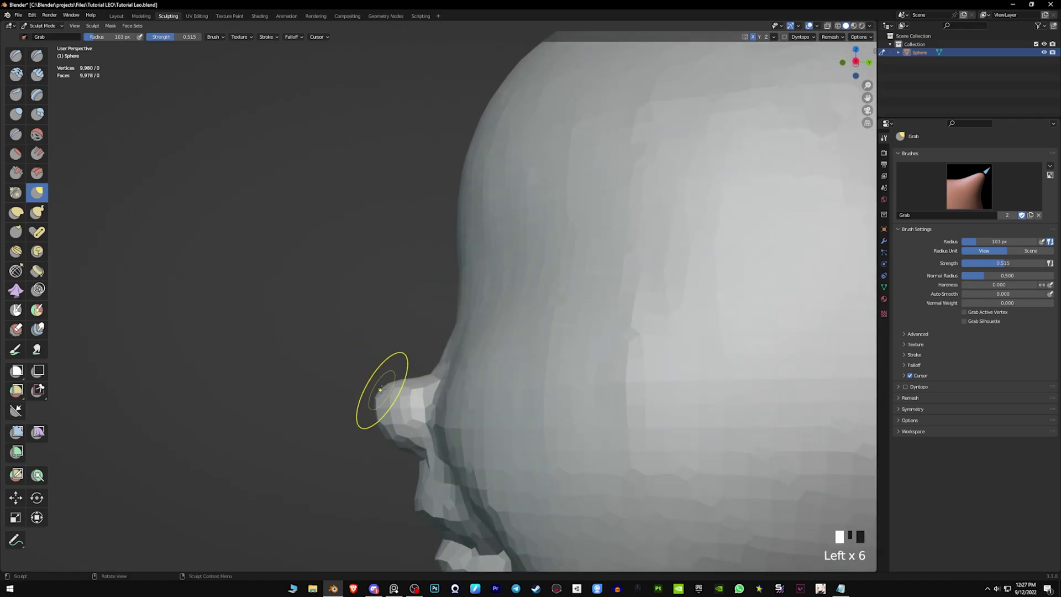
middle_click_drag(387, 385, 421, 394)
left_click(421, 393)
middle_click_drag(412, 436, 460, 358)
mouse_move(484, 312)
middle_mouse_down()
mouse_move(497, 326)
mouse_move(485, 332)
mouse_move(512, 314)
mouse_move(472, 312)
mouse_move(487, 317)
middle_mouse_up()
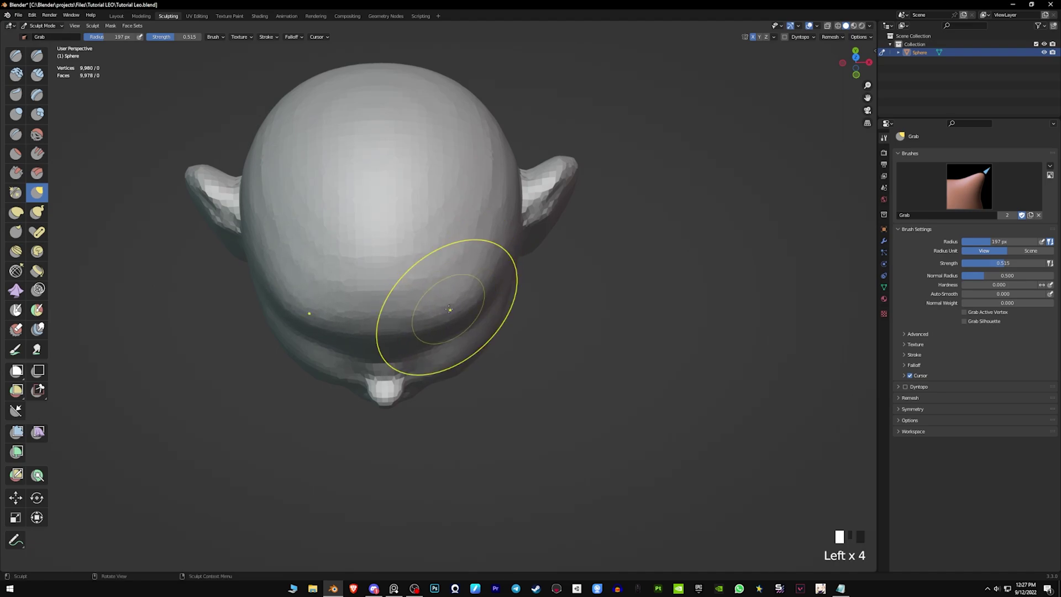
Step: Reduce the brush radius and smooth the front of the forehead and the brow
mouse_move(445, 322)
middle_mouse_down()
mouse_move(454, 271)
mouse_move(408, 281)
middle_mouse_up()
key("f")
left_click(506, 346)
left_click_drag(440, 347, 422, 350, "shift")
middle_click_drag(354, 337, 386, 343)
left_click_drag(353, 332, 382, 331, "shift")
mouse_move(365, 330)
left_mouse_down("shift")
mouse_move(381, 329)
mouse_move(370, 330)
left_mouse_up("shift")
middle_click_drag(343, 333, 283, 335)
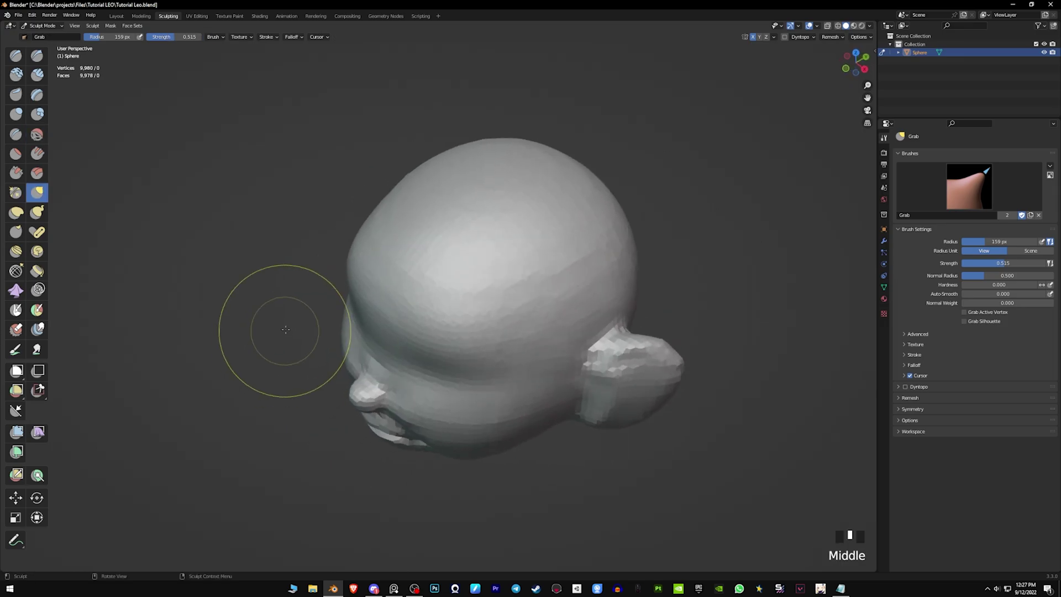
Step: Resize the brush and smooth the temple, cheek and side of the face
mouse_move(387, 312)
middle_mouse_down()
mouse_move(395, 266)
mouse_move(470, 287)
middle_mouse_up()
key("f")
left_click(519, 315)
left_click_drag(533, 323, 534, 365, "shift")
mouse_move(532, 367)
left_mouse_down("shift")
mouse_move(528, 398)
mouse_move(513, 389)
left_mouse_up("shift")
left_click_drag(508, 387, 495, 382, "shift")
left_click_drag(489, 381, 476, 378, "shift")
left_click_drag(471, 377, 459, 374, "shift")
middle_click_drag(344, 375, 395, 377)
left_click_drag(357, 371, 348, 366, "shift")
mouse_move(347, 363)
left_mouse_down("shift")
mouse_move(339, 358)
mouse_move(361, 351)
left_mouse_up("shift")
middle_click_drag(431, 359, 353, 365)
mouse_move(486, 340)
middle_mouse_down("shift")
mouse_move(525, 363)
mouse_move(497, 332)
middle_mouse_up("shift")
key("x")
mouse_move(497, 331)
left_mouse_down("ctrl")
mouse_move(514, 387)
mouse_move(507, 349)
left_mouse_up("ctrl")
mouse_move(538, 335)
middle_mouse_down()
mouse_move(557, 355)
mouse_move(579, 299)
mouse_move(597, 329)
mouse_move(541, 327)
middle_mouse_up()
key("ctrl+z")
Step: Switch to the Clay brush, enlarge its radius and set Auto-Smooth to 0
key("f")
left_click(589, 329)
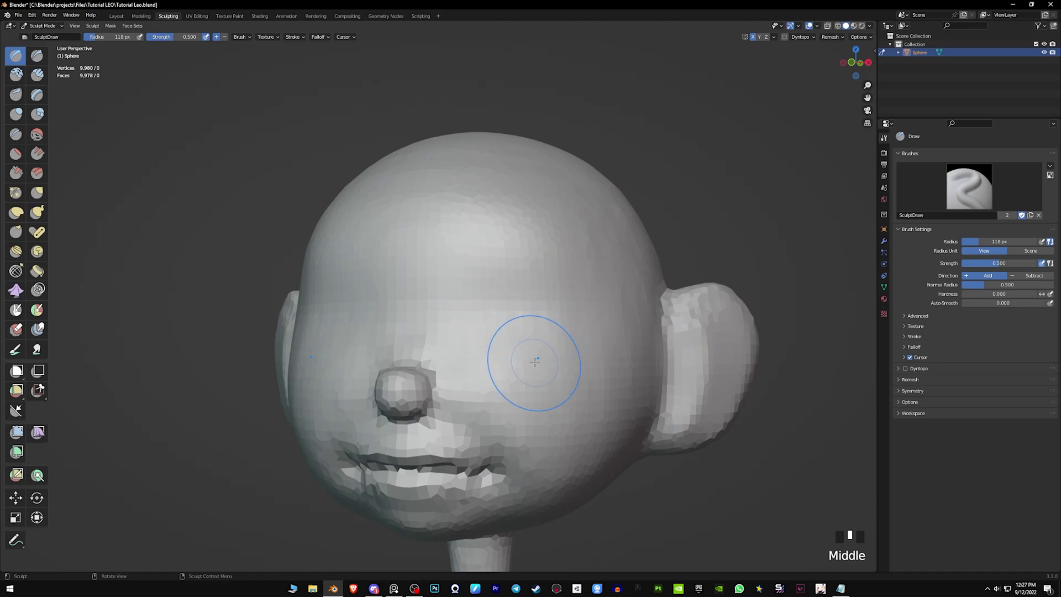
left_click(36, 77)
left_click(15, 77)
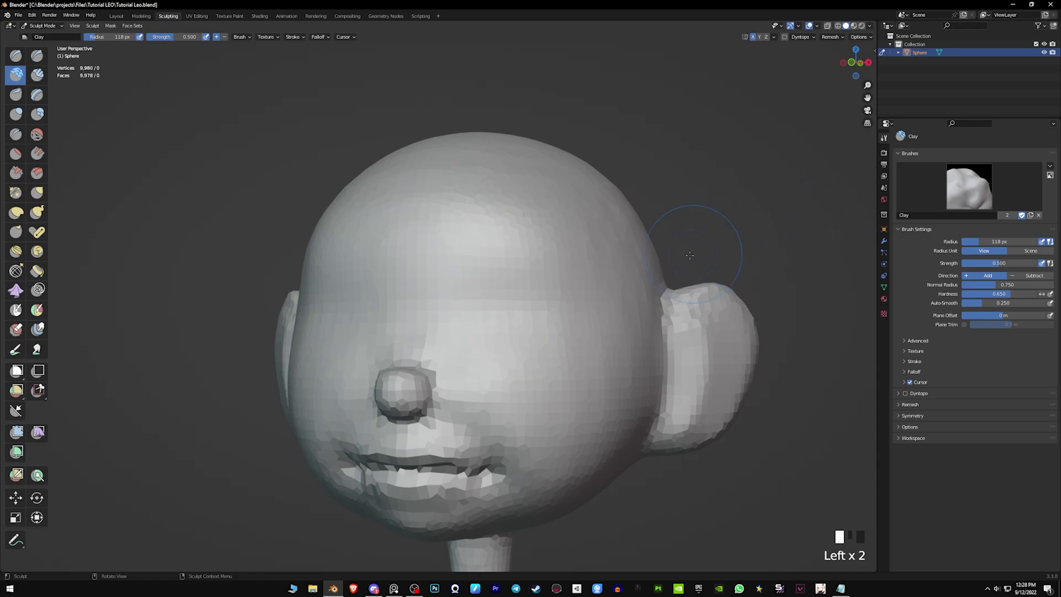
middle_click_drag(511, 319, 676, 293)
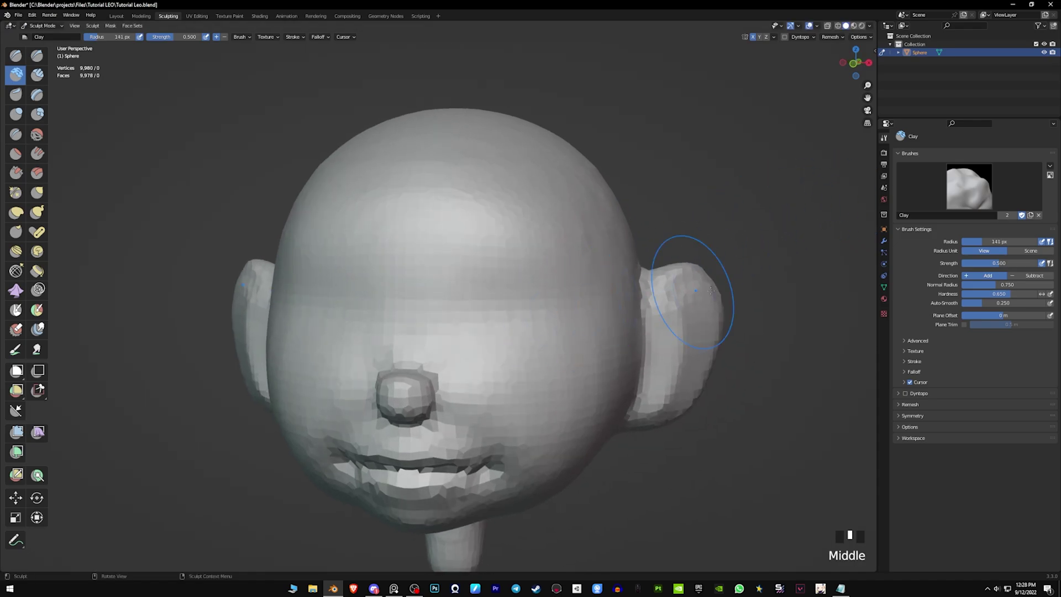
left_click_drag(983, 304, 953, 304)
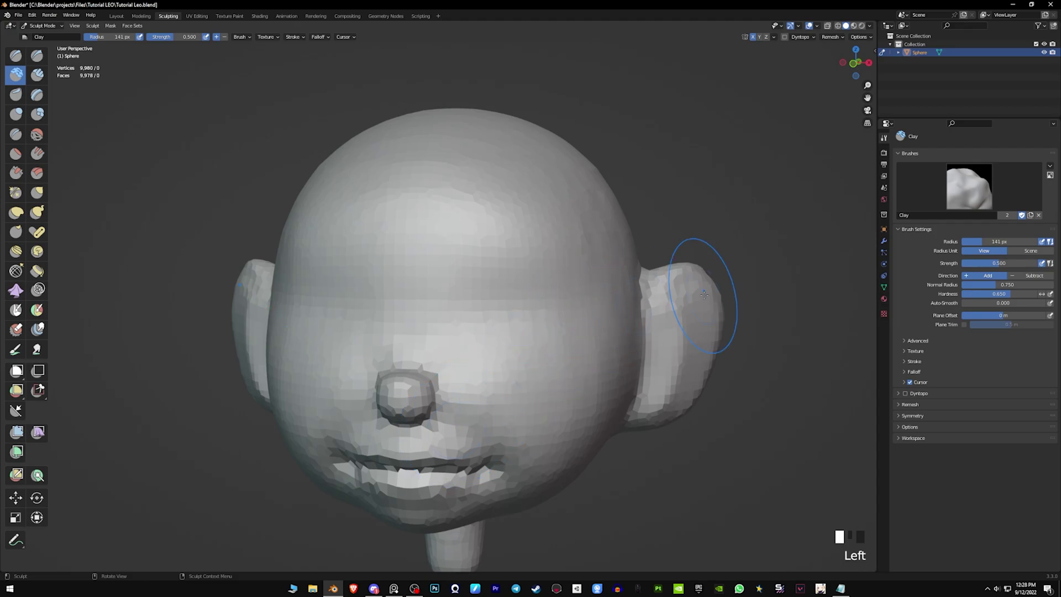
mouse_move(479, 334)
middle_mouse_down()
mouse_move(470, 293)
mouse_move(468, 336)
middle_mouse_up()
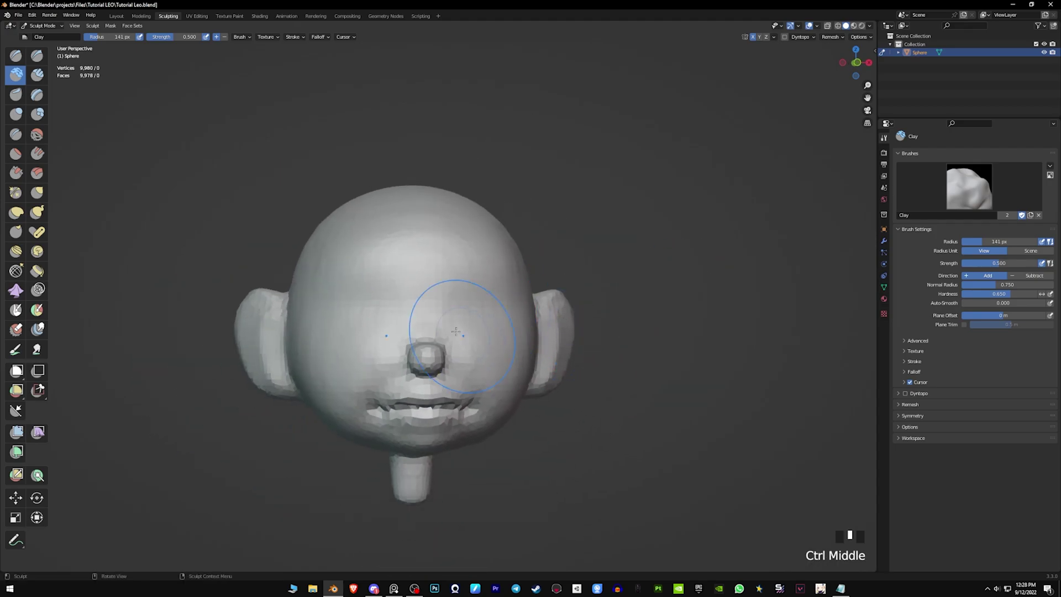
Step: Carve the two eye sockets above the nose with the Clay brush in subtract direction
middle_click_drag(645, 380, 481, 330)
middle_click_drag(481, 330, 530, 301, "ctrl")
mouse_move(522, 305)
middle_mouse_down("shift")
mouse_move(496, 301)
mouse_move(528, 279)
mouse_move(494, 277)
middle_mouse_up("shift")
mouse_move(510, 314)
middle_mouse_down("shift")
mouse_move(531, 299)
mouse_move(502, 314)
middle_mouse_up("shift")
mouse_move(499, 293)
left_mouse_down("ctrl")
mouse_move(514, 295)
mouse_move(516, 282)
mouse_move(511, 331)
mouse_move(542, 300)
mouse_move(514, 295)
mouse_move(511, 316)
mouse_move(558, 293)
mouse_move(525, 328)
left_mouse_up("ctrl")
left_click_drag(537, 287, 498, 255, "ctrl")
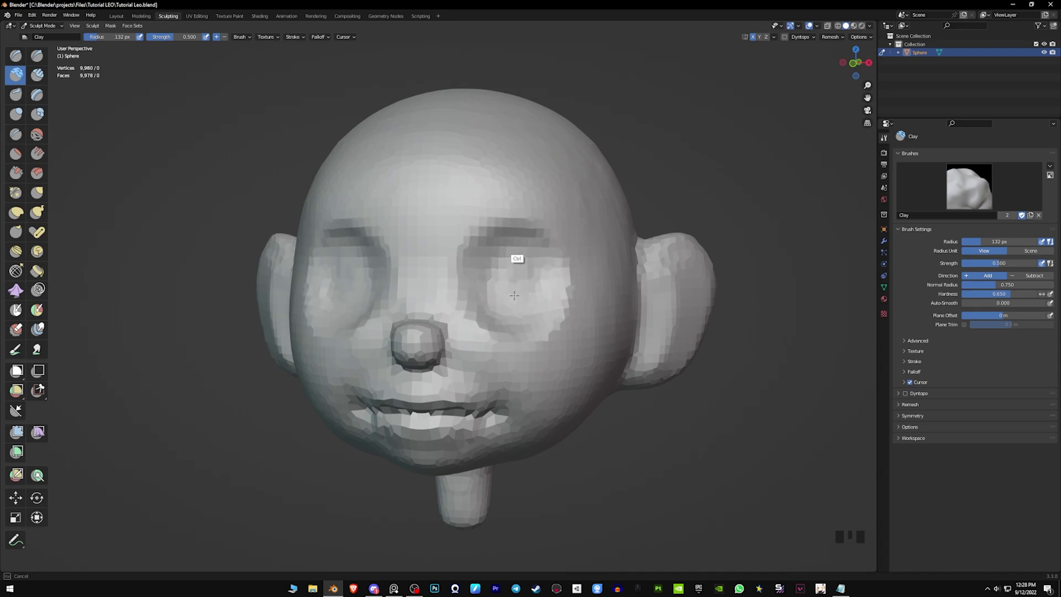
mouse_move(524, 251)
middle_mouse_down()
mouse_move(467, 279)
mouse_move(552, 282)
mouse_move(544, 252)
middle_mouse_up()
middle_click_drag(658, 253, 519, 265)
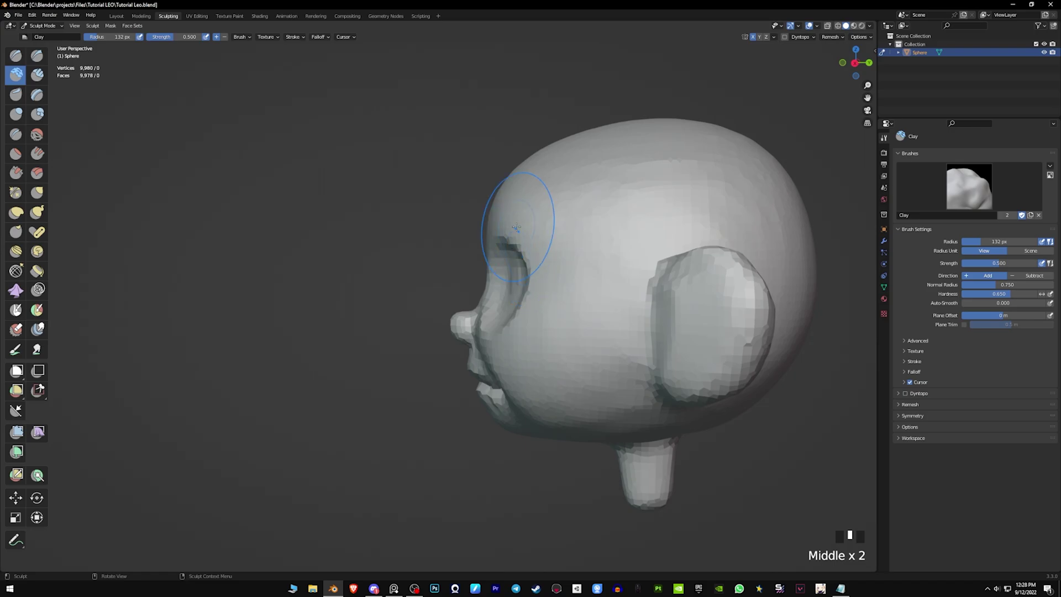
Step: Compare the head's side profile and eye placement with the character reference drawings
right_click_drag(0, 486, 611, 273)
scroll(611, 274, "down", 5)
middle_click_drag(632, 290, 619, 290)
scroll(618, 290, "up", 2)
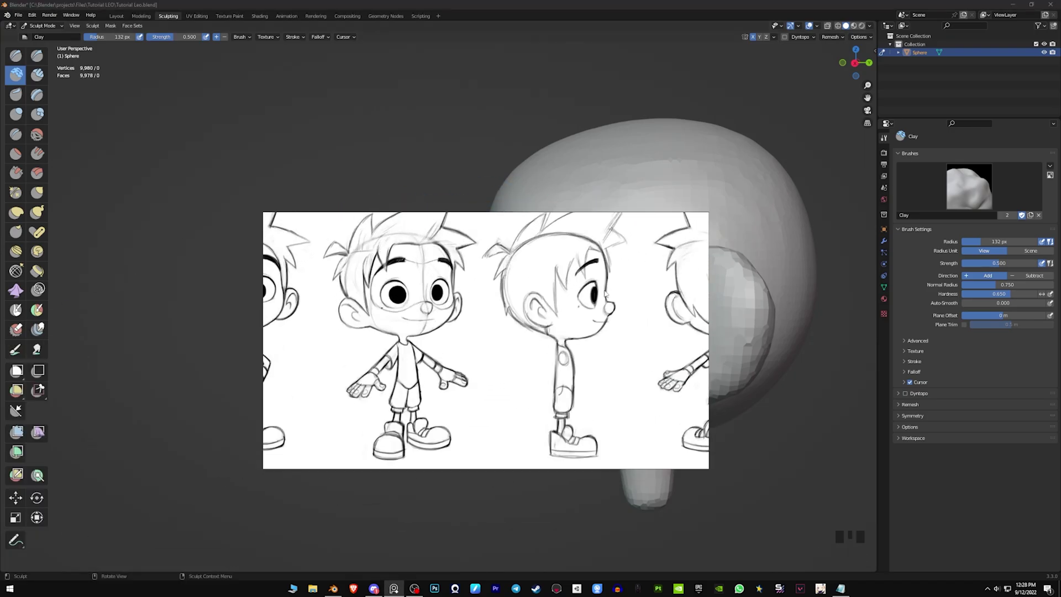
right_click_drag(661, 289, 0, 467)
mouse_move(488, 346)
middle_mouse_down()
mouse_move(331, 450)
mouse_move(373, 377)
middle_mouse_up()
scroll(373, 376, "up", 3)
mouse_move(549, 284)
middle_mouse_down("shift")
mouse_move(505, 260)
mouse_move(467, 296)
middle_mouse_up("shift")
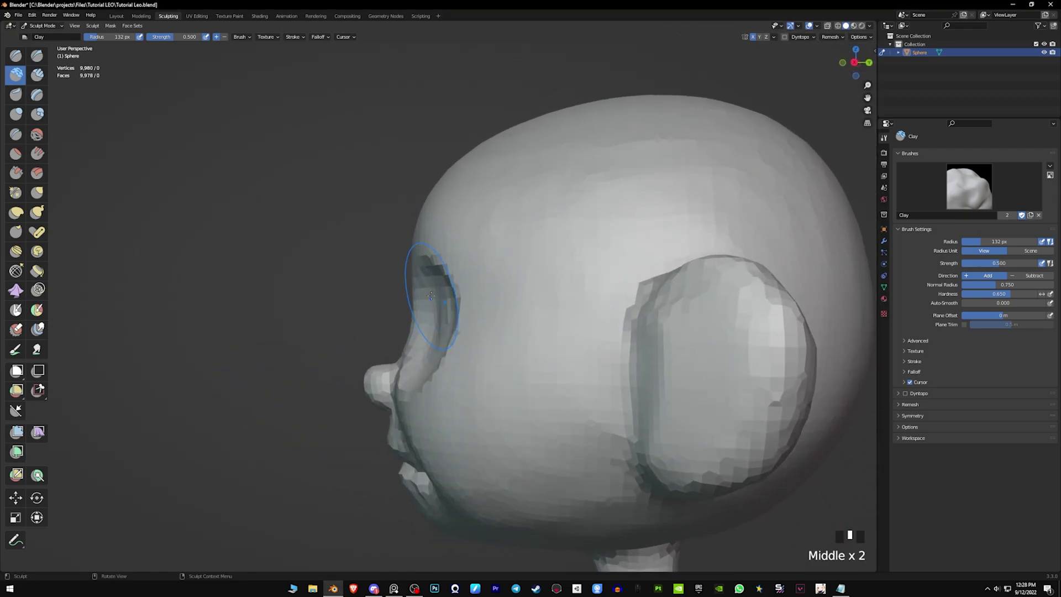
Step: Resize the Clay brush and carve the lower part of the eye sockets deeper
left_click(427, 351)
middle_click_drag(428, 351, 509, 292)
key("f")
mouse_move(447, 356)
left_mouse_down("ctrl")
mouse_move(406, 340)
mouse_move(389, 354)
mouse_move(398, 377)
left_mouse_up("ctrl")
mouse_move(403, 347)
middle_mouse_down("ctrl")
mouse_move(450, 332)
mouse_move(425, 293)
mouse_move(425, 359)
mouse_move(438, 386)
mouse_move(471, 366)
middle_mouse_up("ctrl")
Step: Smooth the inside and the rims of the eye sockets
left_click(438, 386, "shift")
left_click(407, 390, "shift")
mouse_move(471, 366)
left_mouse_down("shift")
mouse_move(416, 381)
mouse_move(408, 364)
left_mouse_up("shift")
left_click_drag(367, 342, 381, 310, "shift")
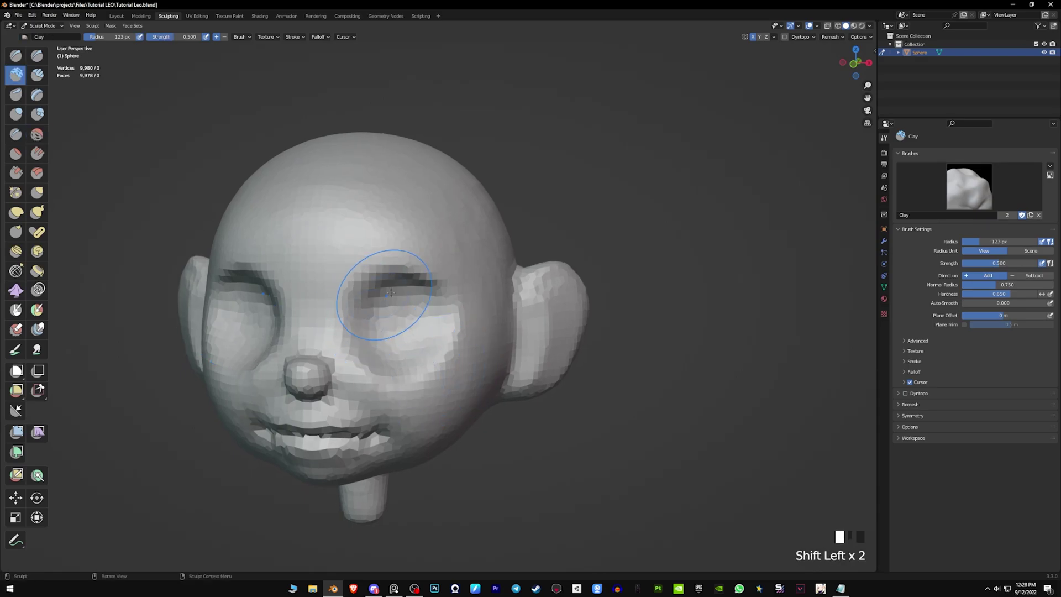
middle_click_drag(383, 300, 417, 301)
left_click_drag(368, 295, 395, 275, "shift")
Step: Pull the inner edges of the eye sockets toward the nose with the Grab brush
middle_click_drag(417, 292, 408, 285)
middle_click_drag(418, 365, 439, 310)
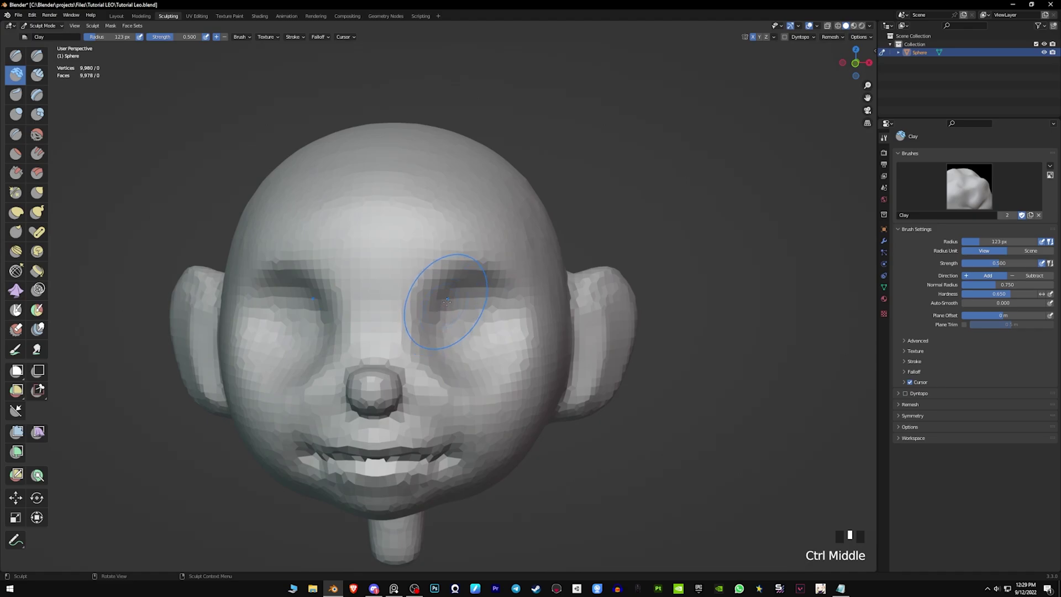
key("g")
left_click_drag(437, 301, 426, 300)
left_click_drag(438, 309, 434, 308)
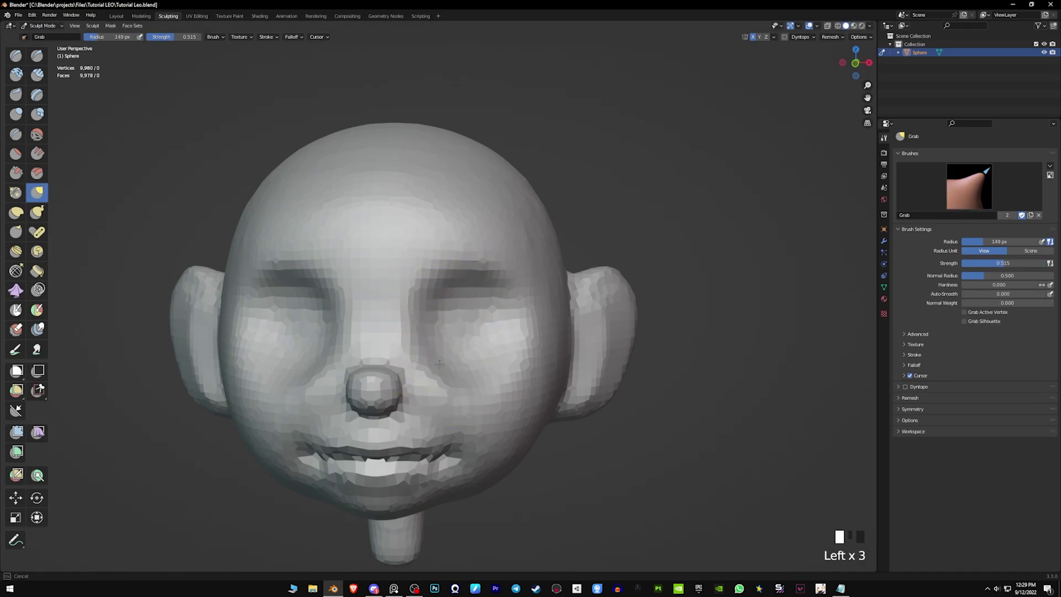
middle_click_drag(470, 358, 463, 356)
Step: Resize the Grab brush and reshape the contour of the eye sockets from several angles
key("f")
left_click(574, 339)
middle_click_drag(572, 339, 502, 338)
left_click_drag(514, 343, 508, 342)
middle_click_drag(530, 332, 498, 357)
left_click_drag(519, 352, 524, 343)
left_click_drag(524, 338, 525, 330)
middle_click_drag(525, 330, 520, 302)
left_click_drag(520, 300, 518, 300)
middle_click_drag(520, 304, 528, 324)
left_click_drag(527, 329, 530, 327)
Step: Adjust the Grab brush radius in side view and push the profile between the brow and nose bridge inward
mouse_move(530, 327)
middle_mouse_down()
mouse_move(635, 312)
mouse_move(608, 299)
mouse_move(577, 302)
mouse_move(474, 372)
mouse_move(480, 315)
mouse_move(471, 287)
middle_mouse_up()
key("f")
left_click(525, 330)
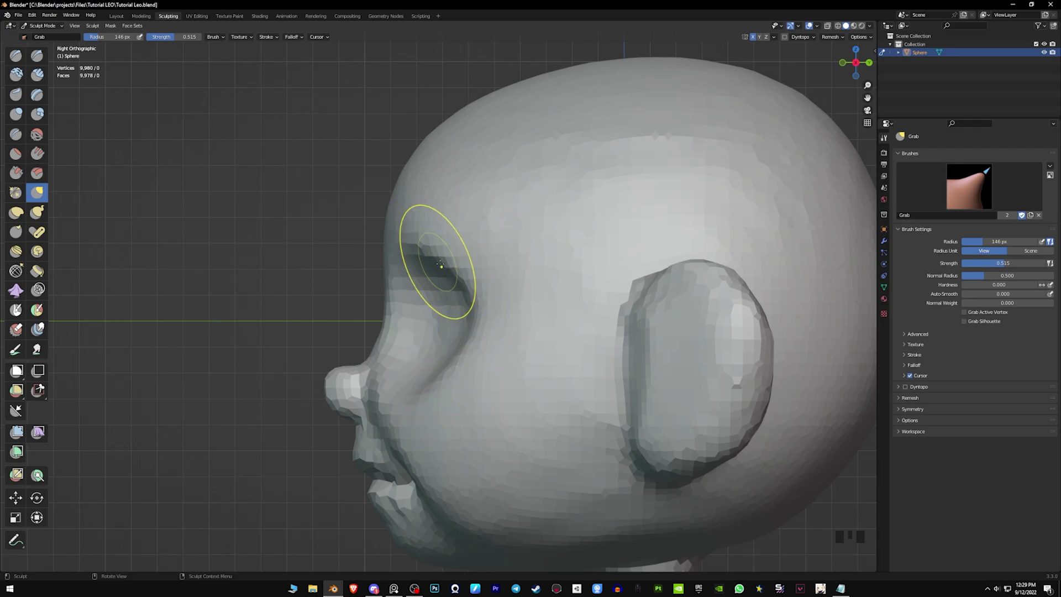
key("f")
left_click(481, 314)
mouse_move(480, 316)
middle_mouse_down()
mouse_move(514, 310)
mouse_move(474, 383)
mouse_move(481, 325)
mouse_move(506, 320)
mouse_move(516, 355)
mouse_move(521, 327)
mouse_move(507, 305)
mouse_move(462, 288)
mouse_move(489, 264)
middle_mouse_up()
key("f")
left_click(509, 264)
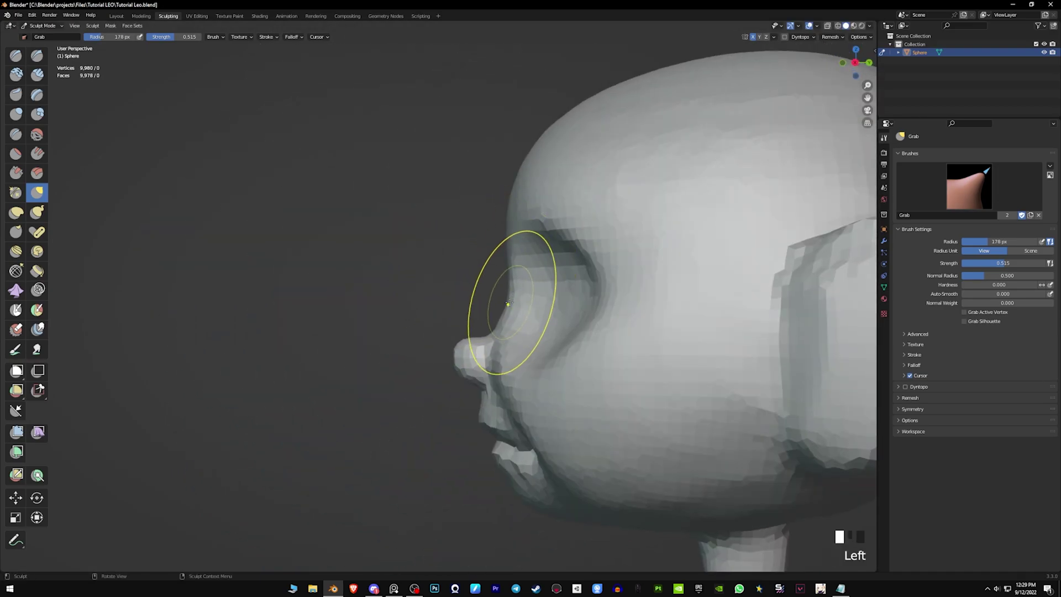
left_click_drag(509, 262, 516, 262)
Step: Resize the Grab brush and shift the brow line above the eye sockets
mouse_move(539, 256)
middle_mouse_down("shift")
mouse_move(539, 274)
mouse_move(514, 305)
middle_mouse_up("shift")
key("f")
left_click(519, 224)
left_click_drag(518, 217, 516, 207)
left_click_drag(516, 205, 513, 186)
middle_click_drag(512, 186, 528, 205, "ctrl")
key("f")
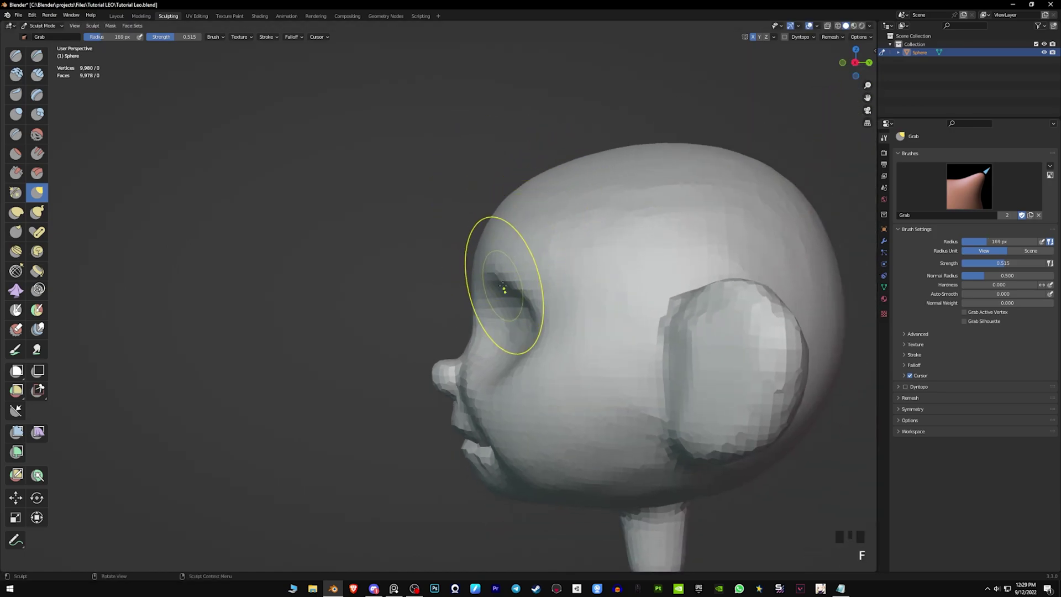
mouse_move(506, 278)
middle_mouse_down()
mouse_move(596, 246)
mouse_move(603, 216)
middle_mouse_up()
left_click_drag(447, 259, 448, 263)
Step: Reshape the cheeks and the lower outer rims of the eye sockets with a smaller Grab brush
mouse_move(448, 263)
middle_mouse_down()
mouse_move(486, 296)
mouse_move(455, 307)
mouse_move(545, 321)
mouse_move(525, 426)
mouse_move(486, 401)
mouse_move(442, 402)
mouse_move(468, 386)
middle_mouse_up()
double_click(551, 338)
key("f")
left_click_drag(558, 403, 557, 401)
middle_click_drag(562, 397, 482, 387)
left_click_drag(545, 391, 533, 390)
mouse_move(535, 386)
middle_mouse_down()
mouse_move(573, 348)
mouse_move(538, 352)
mouse_move(566, 364)
middle_mouse_up()
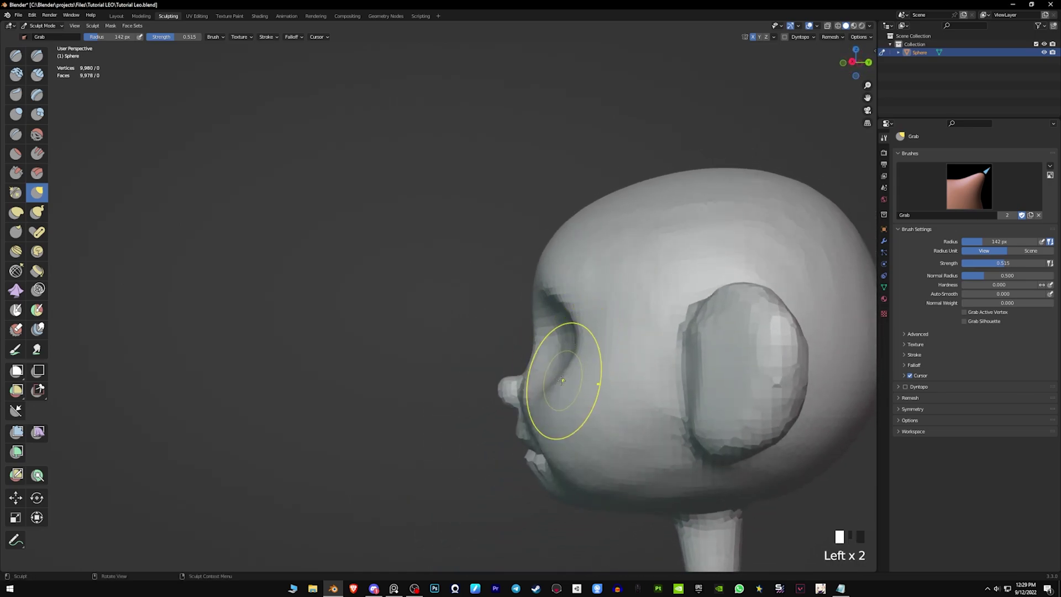
left_click_drag(562, 379, 580, 402)
middle_click_drag(580, 403, 511, 309)
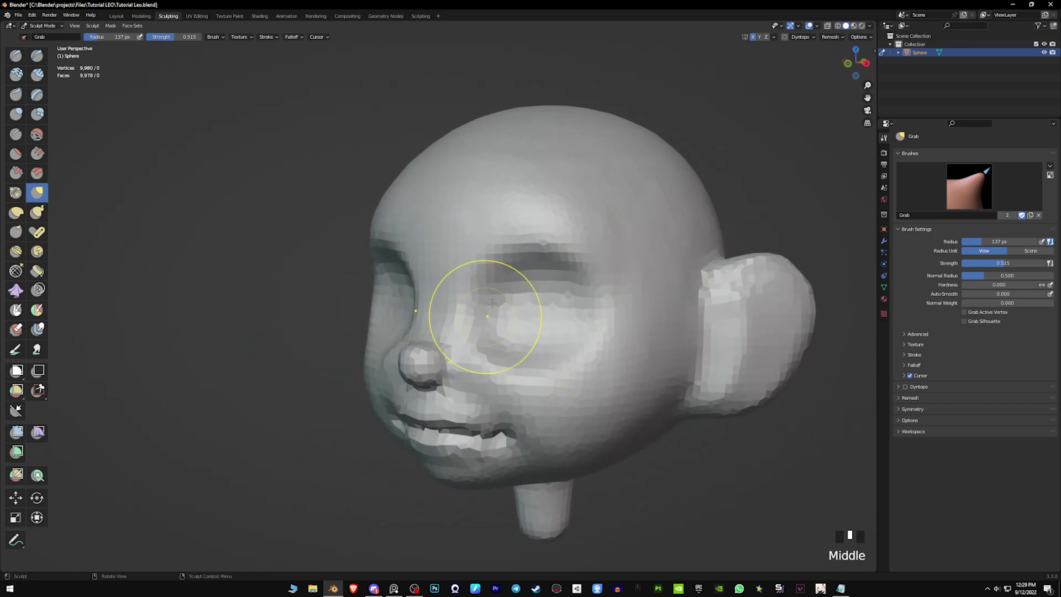
middle_click_drag(567, 260, 584, 267)
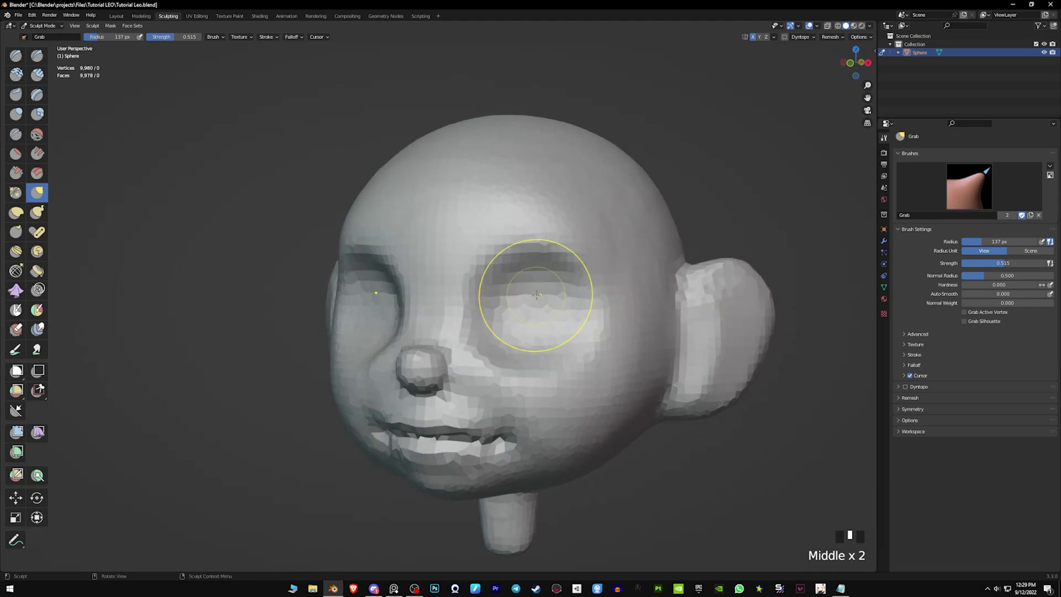
Step: Build up rounded eyeballs inside the sockets with the Draw brush and smooth them
key("x")
middle_click_drag(535, 296, 554, 299)
mouse_move(533, 328)
left_mouse_down()
mouse_move(519, 317)
mouse_move(558, 331)
mouse_move(534, 326)
left_mouse_up()
mouse_move(534, 326)
middle_mouse_down()
mouse_move(572, 323)
mouse_move(555, 346)
middle_mouse_up()
left_click_drag(555, 320, 552, 331)
middle_click_drag(555, 339, 564, 309)
left_click_drag(564, 308, 568, 343)
middle_click_drag(568, 343, 557, 331)
left_click_drag(557, 332, 544, 330, "shift")
middle_click_drag(544, 331, 534, 320)
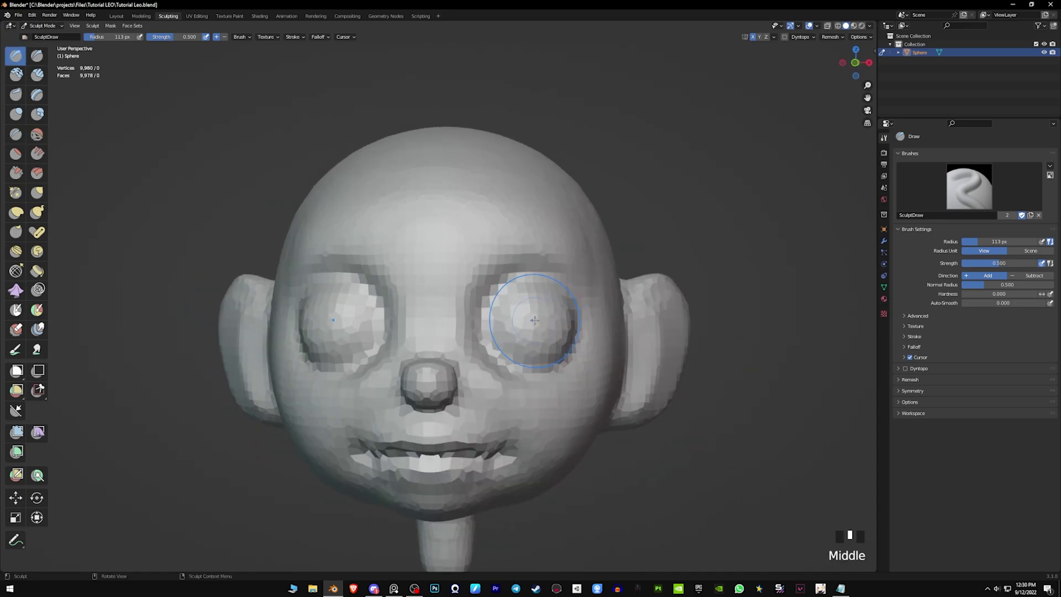
Step: Pull the inner corners and lower rims of the eye sockets into shape with the Grab brush at 145 px radius
key("g")
key("f")
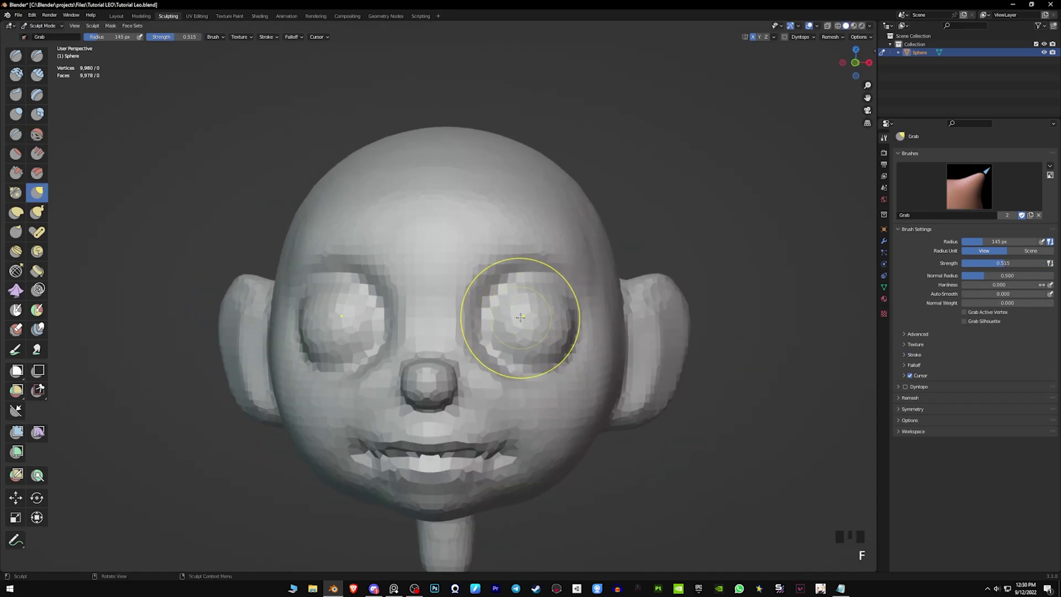
left_click_drag(501, 319, 486, 301)
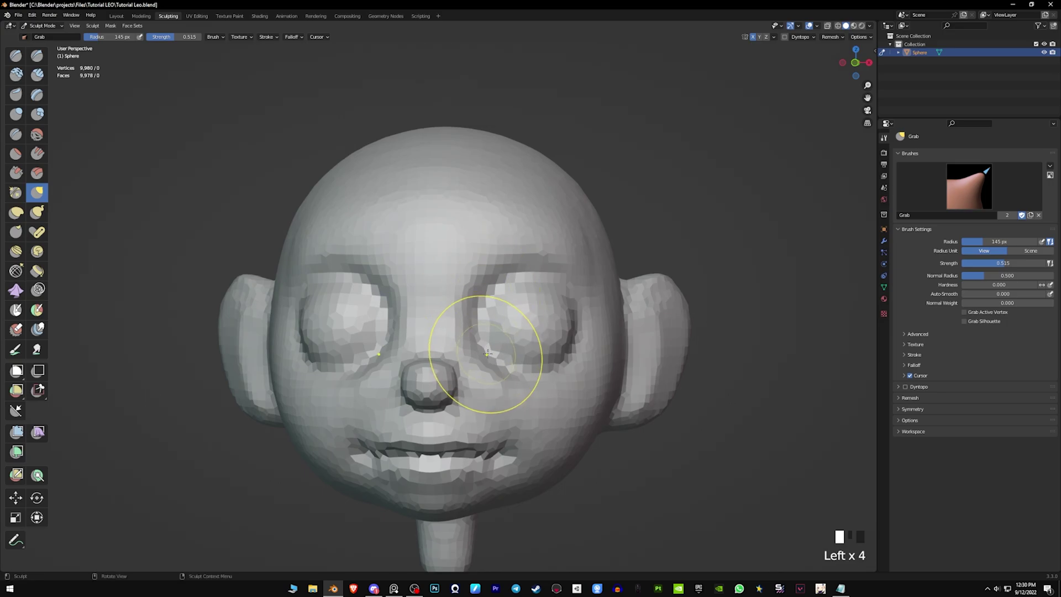
left_click_drag(497, 366, 496, 362)
middle_click_drag(511, 348, 514, 373)
left_click_drag(531, 378, 532, 369)
middle_click_drag(533, 354, 532, 316)
left_click_drag(534, 289, 533, 286)
mouse_move(534, 285)
middle_mouse_down()
mouse_move(559, 279)
mouse_move(517, 277)
middle_mouse_up()
Step: Switch to the Draw brush and adjust its radius to fit the upper and outer eye area
left_click(561, 279)
key("x")
key("f")
left_click(580, 299)
middle_click_drag(580, 300, 519, 297)
key("f")
left_click(512, 306)
right_click(521, 295)
key("f")
left_click(625, 259)
Step: Smooth the eyeballs and the transitions into the surrounding sockets
middle_click_drag(613, 269, 552, 301)
mouse_move(546, 301)
left_mouse_down("shift")
mouse_move(525, 303)
mouse_move(506, 331)
mouse_move(529, 330)
left_mouse_up("shift")
key("f")
left_click(553, 305)
middle_click_drag(533, 329, 576, 330)
left_click_drag(497, 322, 545, 339, "shift")
mouse_move(545, 338)
middle_mouse_down()
mouse_move(589, 342)
mouse_move(575, 334)
mouse_move(606, 319)
middle_mouse_up()
Step: Set the Grab brush radius to 169 px and reshape the outer and lower edges of the eye sockets
key("g")
key("f")
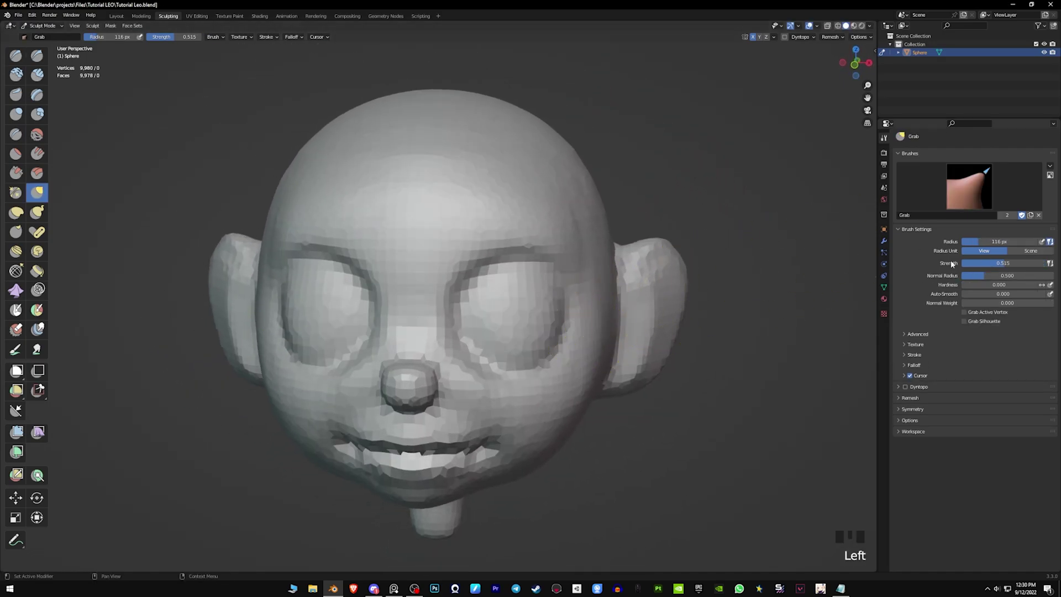
left_click_drag(588, 333, 577, 334)
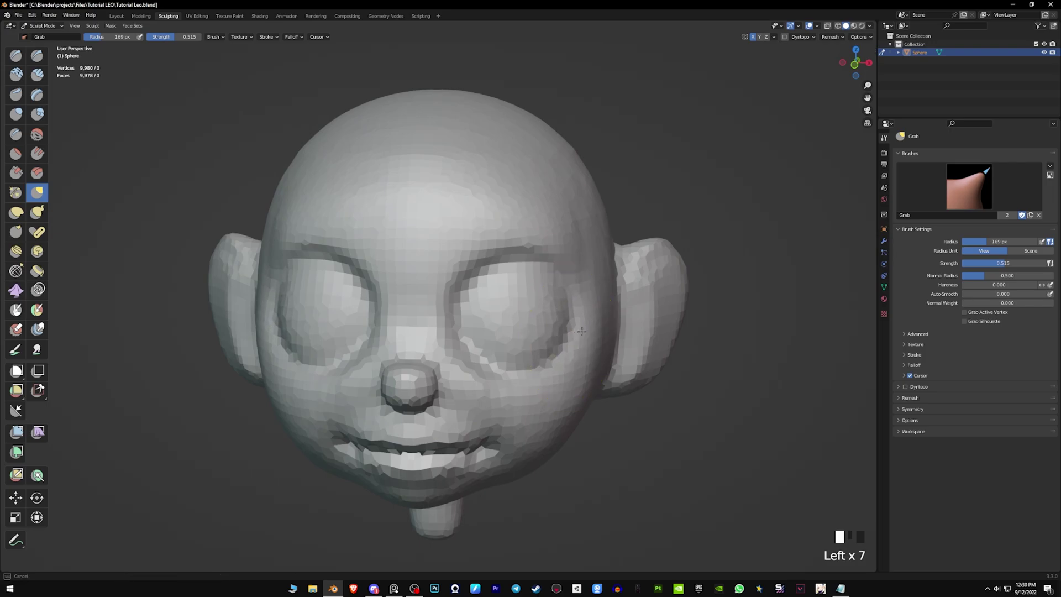
middle_click_drag(532, 377, 516, 378)
left_click_drag(516, 378, 511, 372)
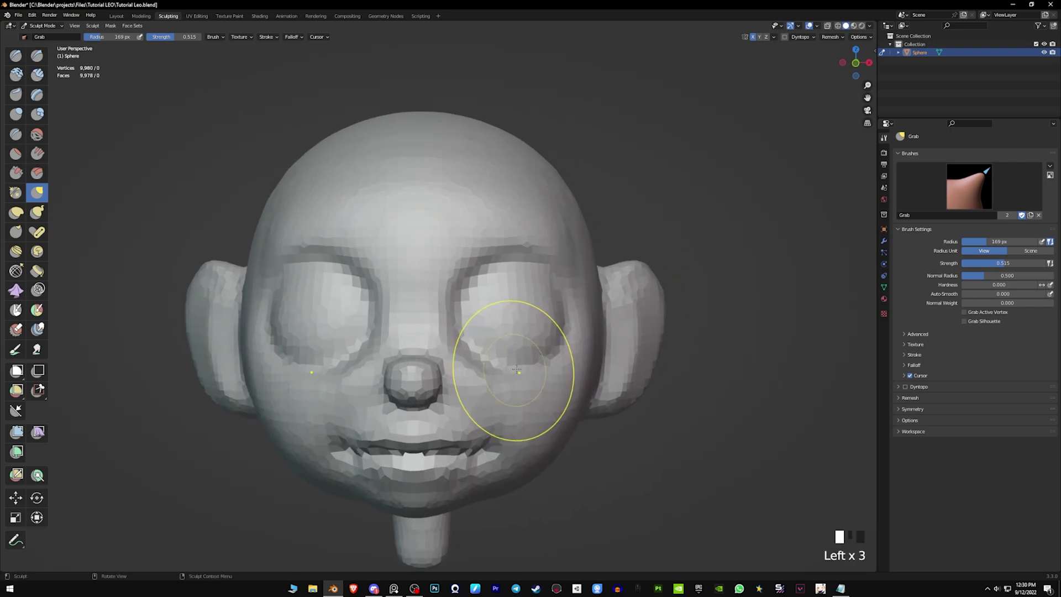
middle_click_drag(512, 372, 523, 367)
Step: Reduce the Grab brush radius to 156 px and adjust the lower outer rims and surface of the eyes
key("f")
left_click(525, 366)
left_click_drag(544, 362, 554, 352)
middle_click_drag(570, 314, 621, 313)
middle_click_drag(314, 399, 304, 370)
left_click_drag(304, 311, 312, 290)
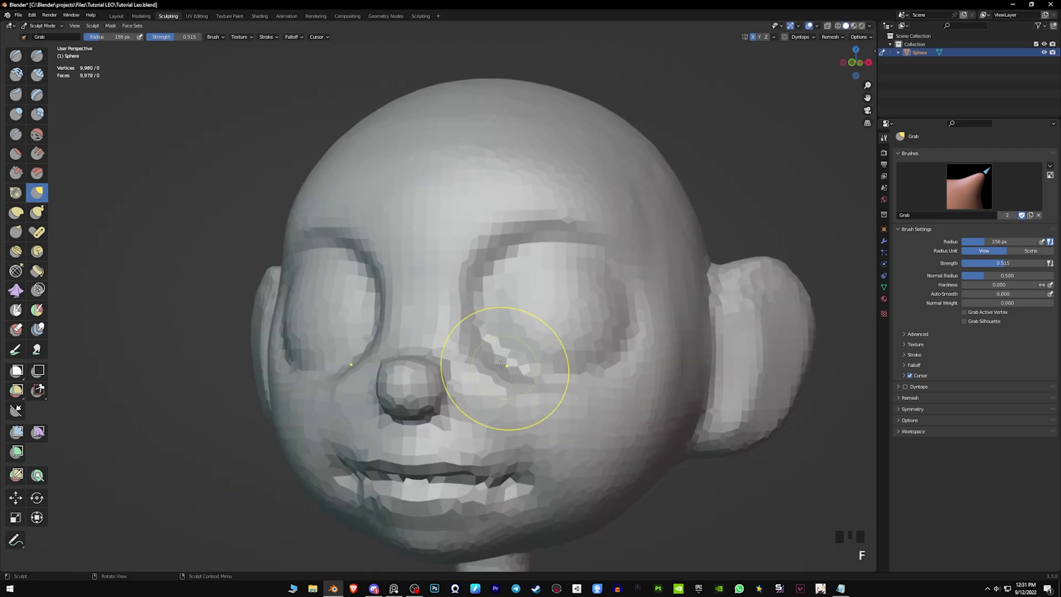
Step: Refine the lower eye socket rims from the nose toward the cheeks with short Grab strokes
left_click_drag(500, 367, 512, 354)
left_click_drag(504, 367, 507, 361)
mouse_move(505, 373)
left_mouse_down()
mouse_move(503, 386)
mouse_move(508, 379)
left_mouse_up()
left_click_drag(504, 385, 508, 379)
middle_click_drag(522, 381, 515, 387)
left_click_drag(537, 389, 545, 385)
left_click_drag(545, 385, 548, 388)
left_click_drag(553, 384, 556, 388)
left_click_drag(562, 384, 565, 388)
left_click_drag(570, 382, 572, 385)
Step: Move the inner eye socket rims beside the nose bridge, using the Grab brush at 146 px radius
mouse_move(493, 352)
left_mouse_down()
mouse_move(483, 277)
mouse_move(484, 307)
left_mouse_up()
left_click_drag(483, 314, 481, 325)
mouse_move(482, 325)
middle_mouse_down()
mouse_move(504, 384)
mouse_move(469, 315)
mouse_move(397, 279)
mouse_move(464, 289)
mouse_move(463, 274)
middle_mouse_up()
key("f")
left_click(526, 298)
left_click_drag(469, 308, 474, 308)
middle_click_drag(473, 307, 472, 310)
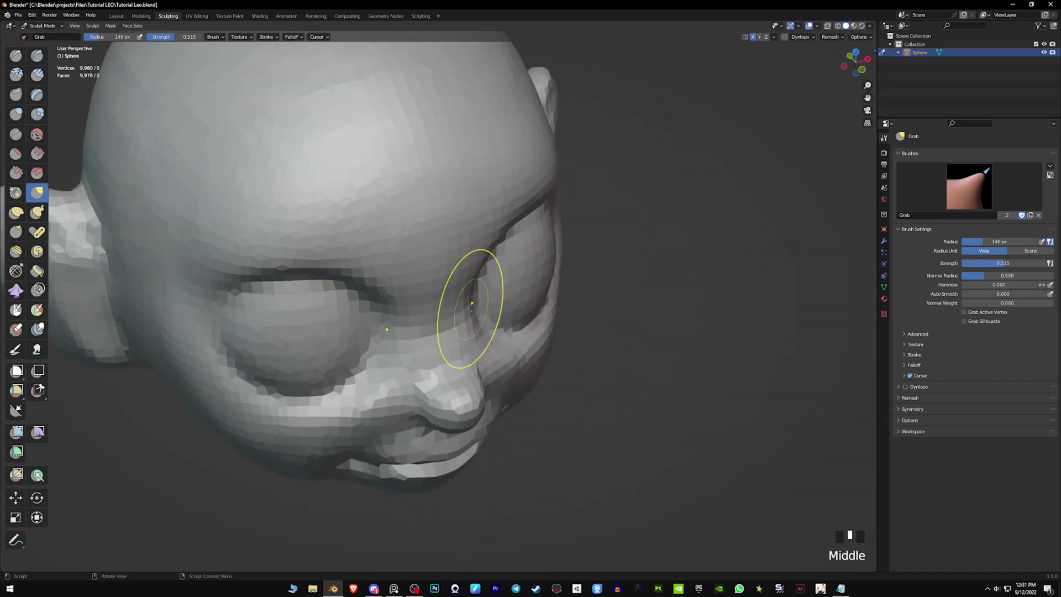
Step: Adjust the inner socket edges and the sides of the nose bridge from several angles with the Grab brush
left_click_drag(472, 288, 474, 290)
middle_click_drag(473, 290, 469, 269)
left_click_drag(470, 268, 467, 270)
middle_click_drag(468, 269, 386, 268)
middle_click_drag(499, 276, 463, 271)
left_click_drag(469, 275, 463, 307)
middle_click_drag(463, 304, 530, 255)
Step: Try to smooth the eyes, lower socket rims and upper cheeks heavily
left_click_drag(475, 349, 552, 407, "shift")
middle_click_drag(553, 408, 591, 391)
mouse_move(575, 391)
left_mouse_down("shift")
mouse_move(557, 389)
mouse_move(572, 382)
left_mouse_up("shift")
middle_click_drag(663, 345, 636, 366)
mouse_move(637, 366)
left_mouse_down("shift")
mouse_move(610, 246)
mouse_move(544, 335)
left_mouse_up("shift")
middle_click_drag(547, 329, 577, 313)
mouse_move(517, 296)
left_mouse_down("shift")
mouse_move(569, 257)
mouse_move(599, 393)
left_mouse_up("shift")
key("g")
middle_click_drag(599, 393, 651, 355)
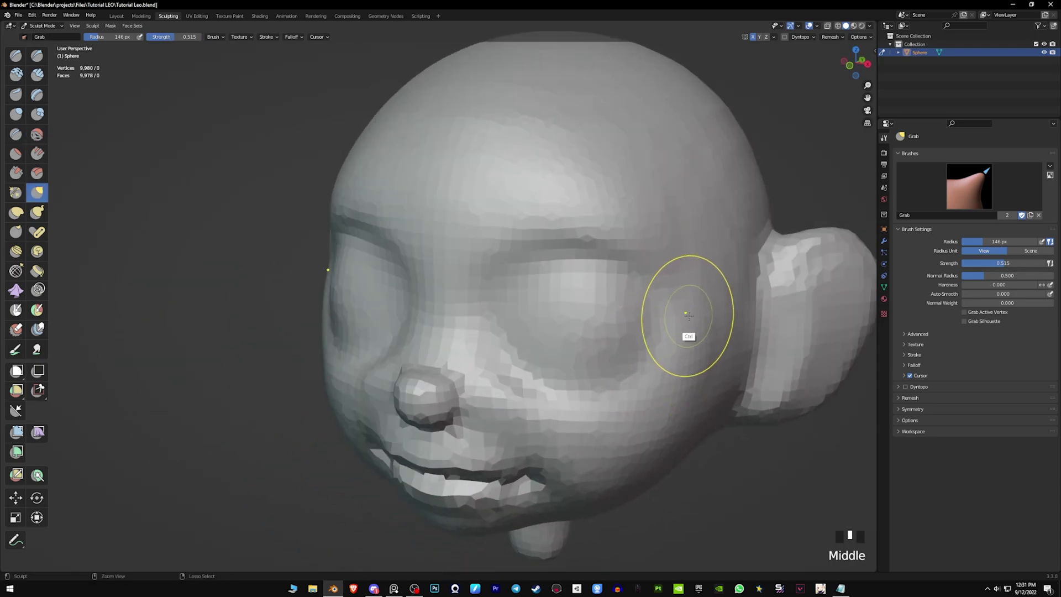
key("ctrl+z")
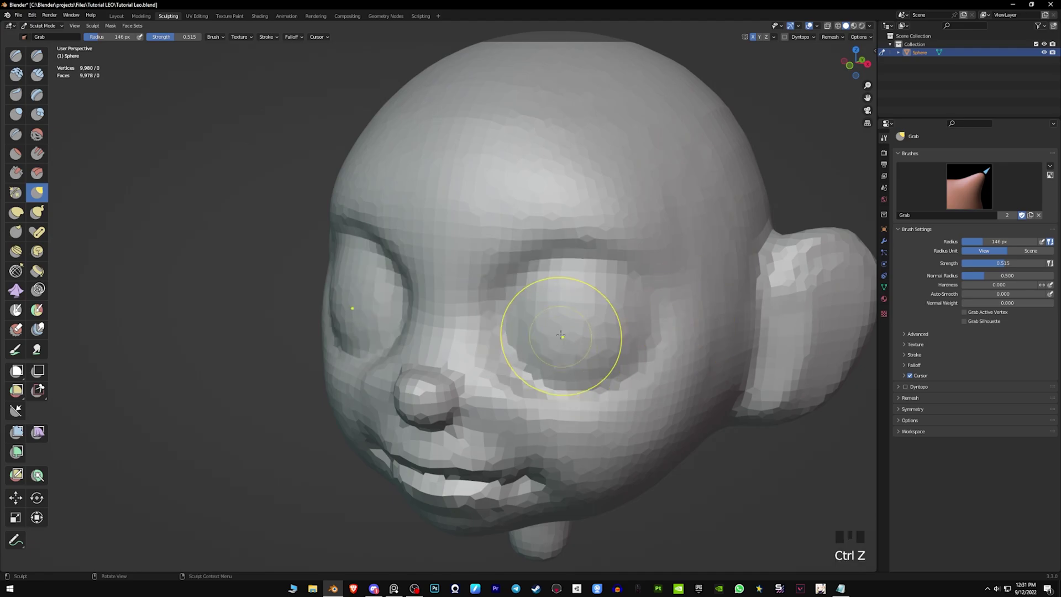
Step: Smooth the eyeballs, the lower socket rims and the area beside the outer brow lightly
middle_click_drag(569, 332, 545, 273)
left_click_drag(545, 273, 553, 310, "shift")
mouse_move(519, 348)
left_mouse_down("shift")
mouse_move(507, 372)
mouse_move(565, 390)
left_mouse_up("shift")
middle_click_drag(567, 390, 524, 356)
mouse_move(523, 356)
left_mouse_down("shift")
mouse_move(650, 372)
mouse_move(666, 312)
left_mouse_up("shift")
left_click_drag(665, 304, 642, 242, "shift")
middle_click_drag(642, 242, 674, 252)
Step: Set the Grab brush radius to 165 px and reshape the temples beside the brow and the eyeball surface
key("f")
left_click(683, 250)
left_click_drag(655, 269, 644, 272)
middle_click_drag(644, 274, 669, 276)
left_click_drag(551, 324, 537, 330)
left_click_drag(535, 335, 530, 346)
mouse_move(584, 345)
middle_mouse_down()
mouse_move(595, 337)
mouse_move(587, 333)
middle_mouse_up()
middle_click_drag(617, 310, 619, 381, "ctrl")
middle_click_drag(610, 340, 629, 344)
middle_click_drag(614, 367, 610, 304, "ctrl")
mouse_move(611, 307)
middle_mouse_down()
mouse_move(585, 316)
mouse_move(605, 331)
middle_mouse_up()
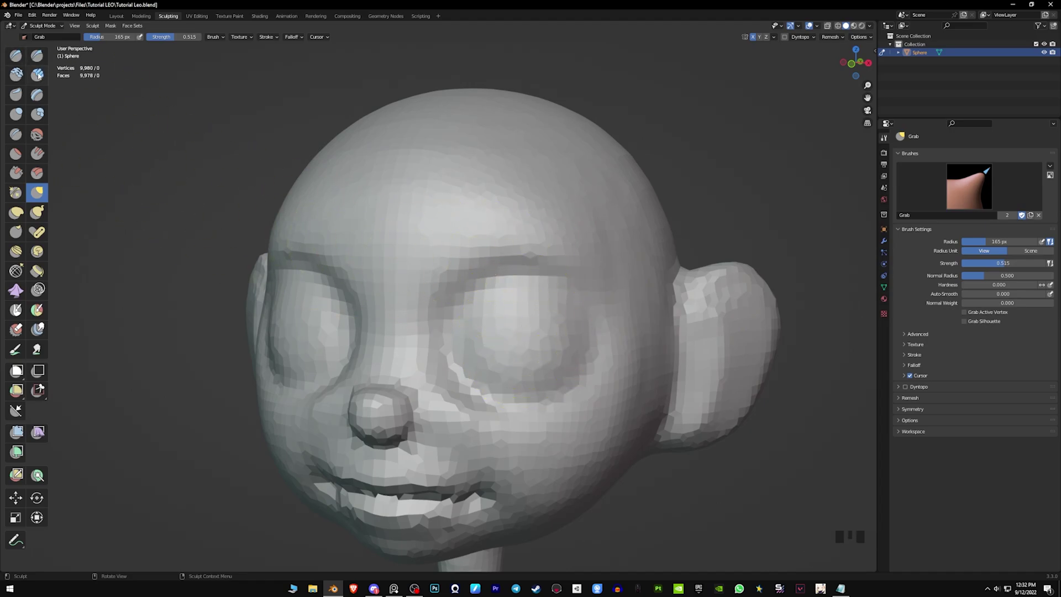
Step: Select the Clay Strips brush and set its radius to 99 px
left_click(41, 75)
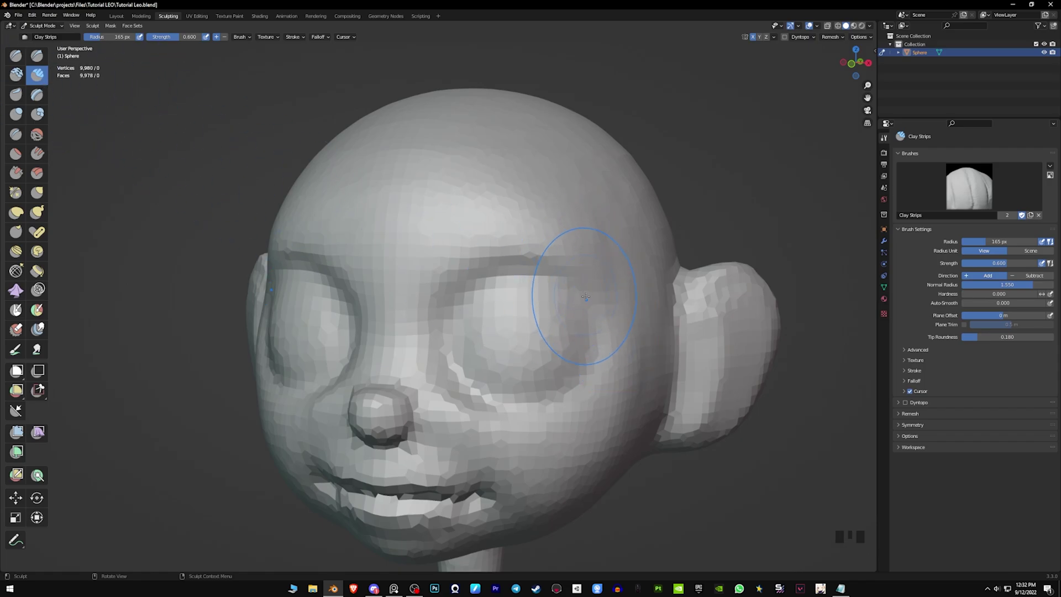
key("f")
left_click(524, 282)
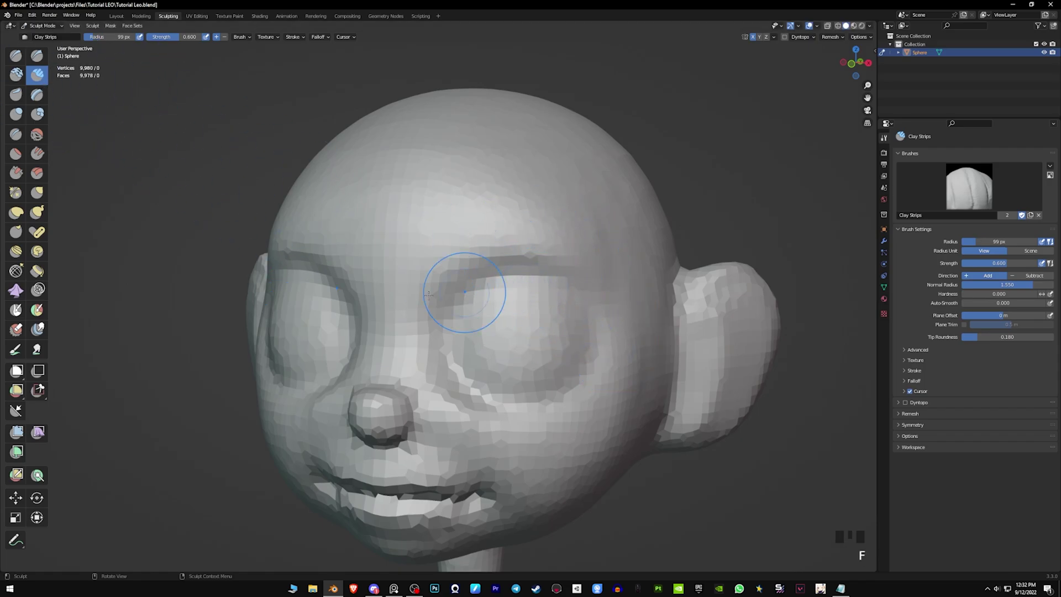
right_click(37, 74)
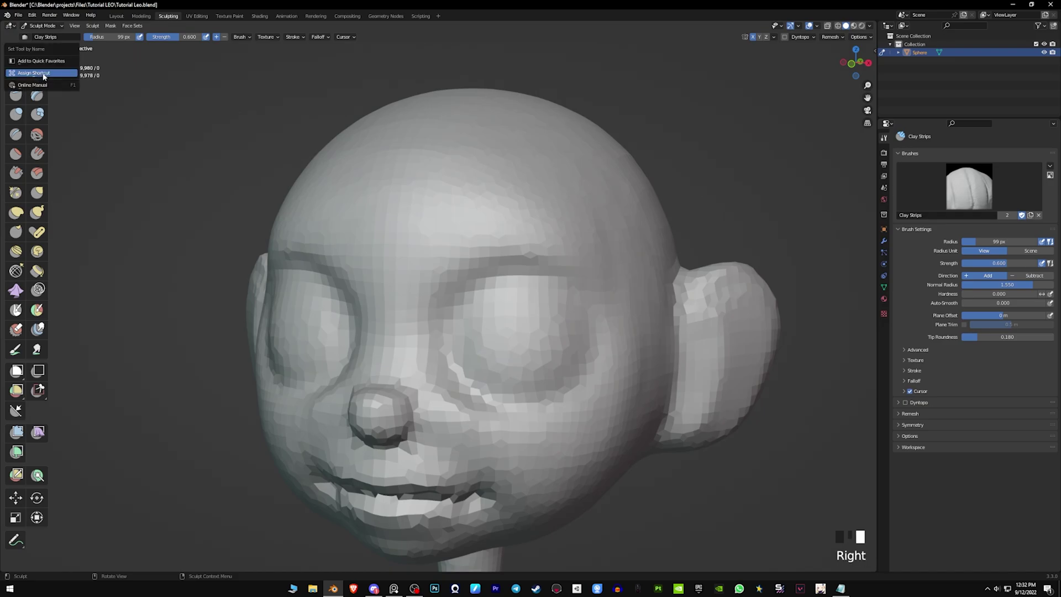
left_click(43, 77)
key("Escape")
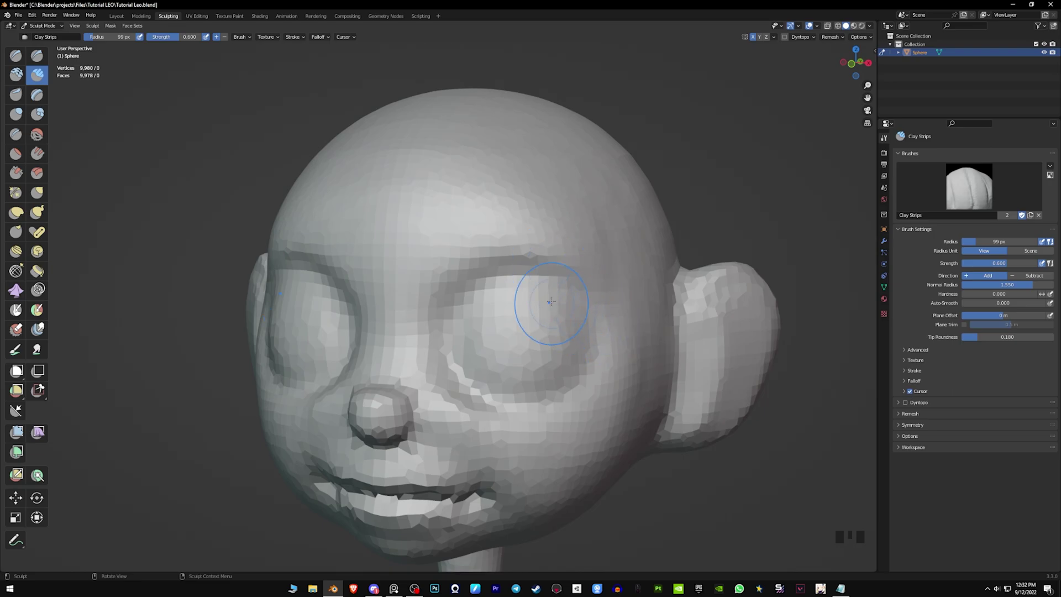
Step: Try laying clay strips across the upper eyelids and along the lower edges of the eyes
middle_click_drag(553, 303, 572, 305)
left_click_drag(489, 296, 530, 287)
middle_click_drag(555, 293, 537, 296)
key("ctrl+z")
mouse_move(553, 292)
left_mouse_down()
mouse_move(475, 312)
mouse_move(519, 309)
mouse_move(497, 303)
left_mouse_up()
middle_click_drag(572, 353, 554, 351)
middle_click_drag(524, 385, 532, 400)
mouse_move(529, 399)
left_mouse_down()
mouse_move(503, 385)
mouse_move(519, 384)
left_mouse_up()
mouse_move(586, 359)
middle_mouse_down()
mouse_move(621, 359)
mouse_move(571, 354)
mouse_move(592, 325)
middle_mouse_up()
key("ctrl+z")
key("ctrl+z")
Step: Try building the outer and lower eyelids with a resized Clay Strips brush and undo the strokes
key("f")
left_click(552, 324)
key("f")
left_click(594, 324)
key("f")
left_click(580, 319)
key("f")
left_click(576, 319)
left_click_drag(584, 308, 586, 301)
mouse_move(577, 292)
left_mouse_down()
mouse_move(488, 286)
mouse_move(580, 309)
left_mouse_up()
middle_click_drag(557, 319, 486, 374)
mouse_move(486, 374)
left_mouse_down()
mouse_move(478, 379)
mouse_move(533, 381)
left_mouse_up()
mouse_move(533, 378)
middle_mouse_down()
mouse_move(591, 336)
mouse_move(548, 308)
middle_mouse_up()
key("ctrl+z")
key("ctrl+z")
key("ctrl+z")
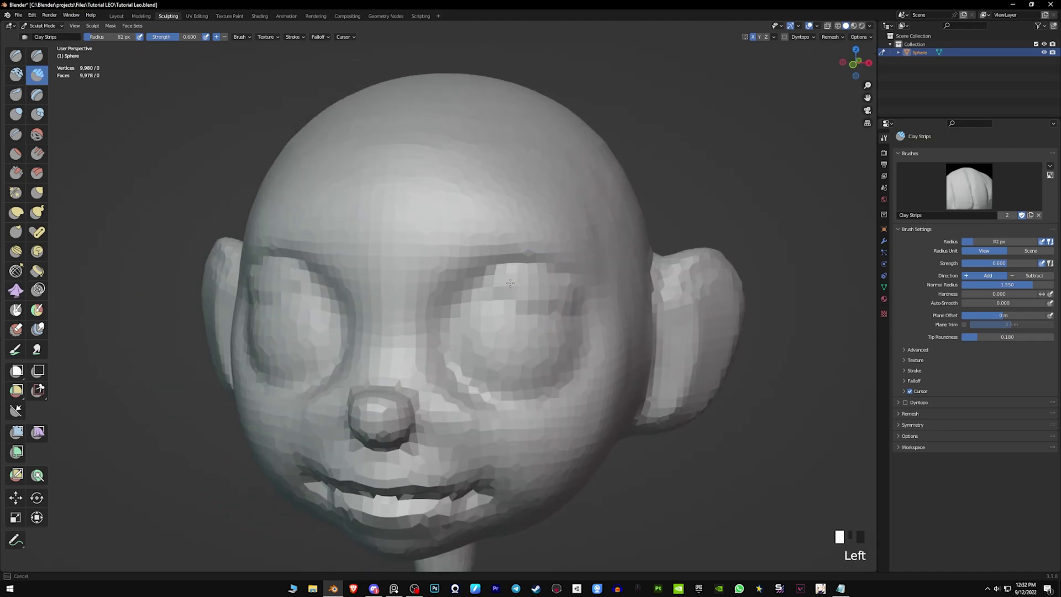
Step: Build up the upper and lower eyelids around the eyes with the Clay Strips brush at 82 px radius
middle_click_drag(518, 299, 512, 283)
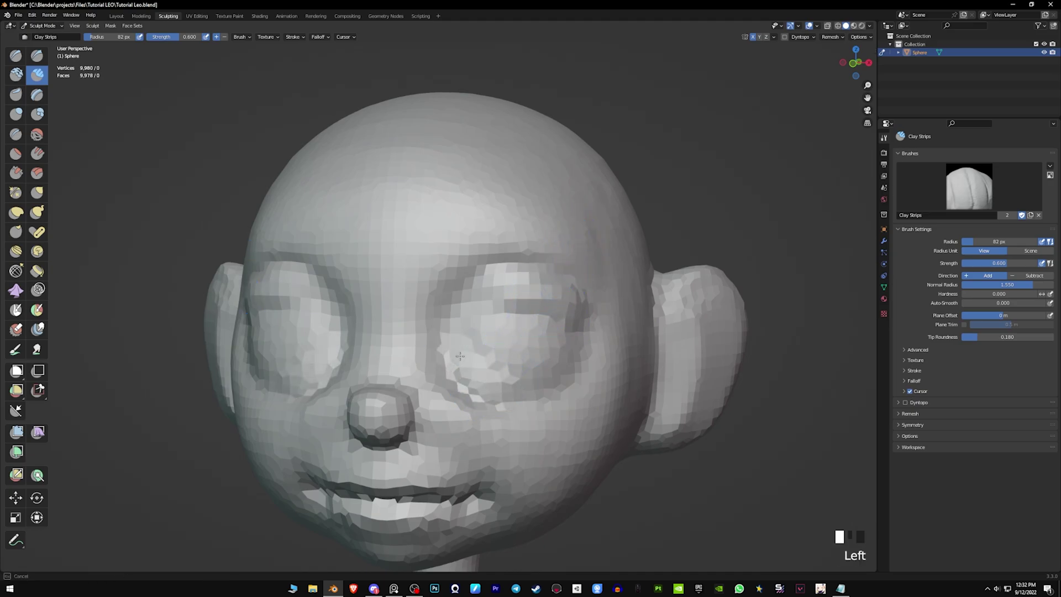
mouse_move(551, 367)
middle_mouse_down("ctrl")
mouse_move(554, 384)
mouse_move(568, 330)
mouse_move(550, 331)
mouse_move(586, 337)
mouse_move(487, 313)
mouse_move(485, 343)
mouse_move(613, 301)
mouse_move(564, 338)
mouse_move(490, 359)
mouse_move(482, 328)
mouse_move(493, 313)
middle_mouse_up("ctrl")
mouse_move(493, 312)
middle_mouse_down("shift")
mouse_move(509, 331)
mouse_move(505, 312)
middle_mouse_up("shift")
mouse_move(506, 312)
middle_mouse_down()
mouse_move(471, 333)
mouse_move(535, 338)
middle_mouse_up()
Step: Switch to the Grab brush at 155 px radius, then adjust and smooth the cheek in front of the ear
key("f")
left_click(556, 324)
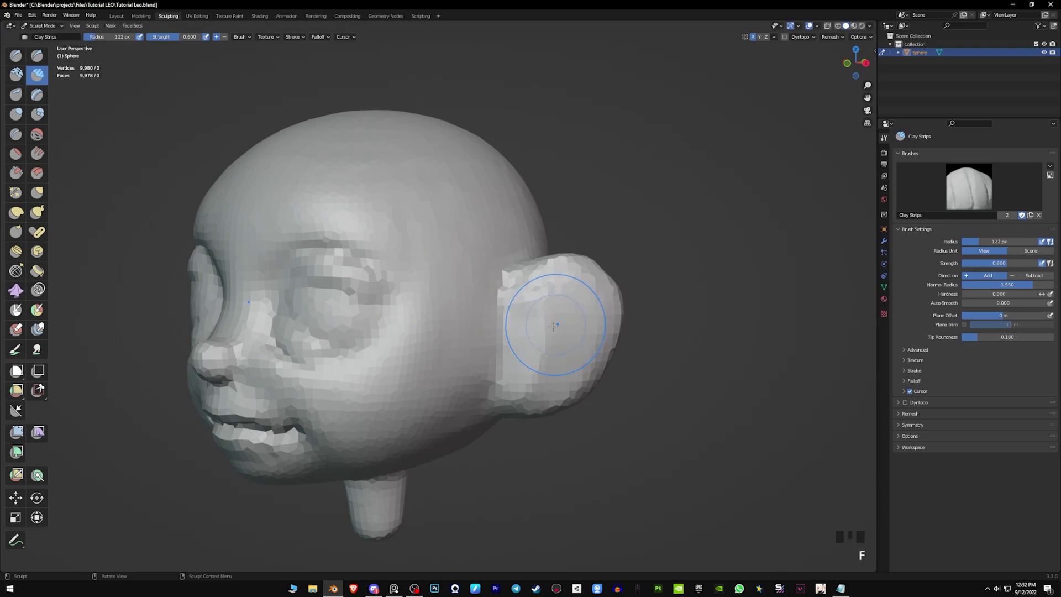
key("f")
key("g")
middle_click_drag(514, 342, 539, 343)
key("f")
left_click(555, 323)
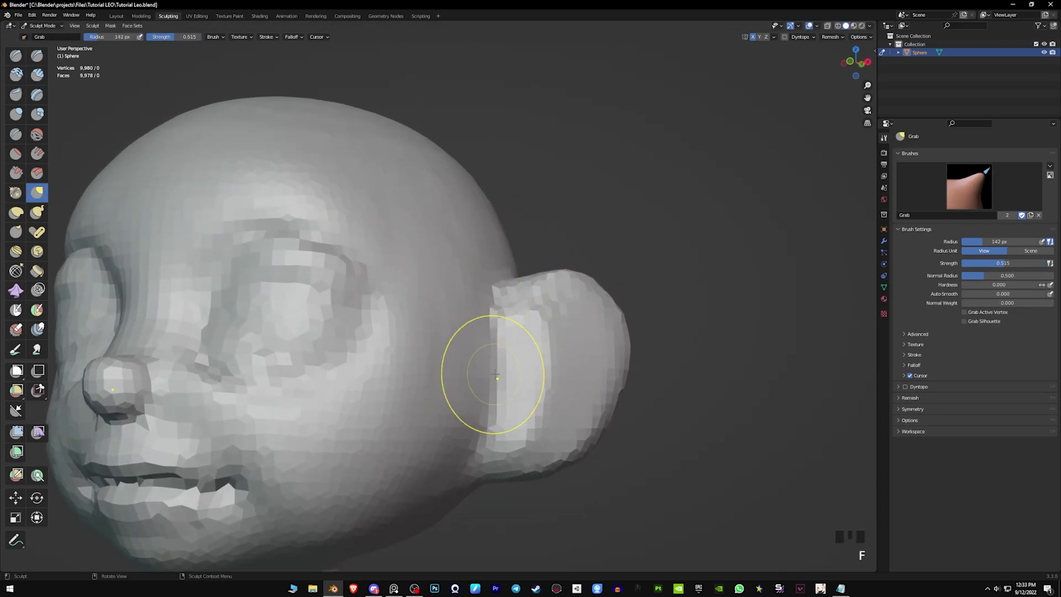
mouse_move(495, 370)
middle_mouse_down()
mouse_move(472, 389)
mouse_move(536, 364)
mouse_move(473, 355)
mouse_move(469, 367)
mouse_move(473, 343)
middle_mouse_up()
double_click(497, 373)
left_click_drag(475, 342, 478, 341, "shift")
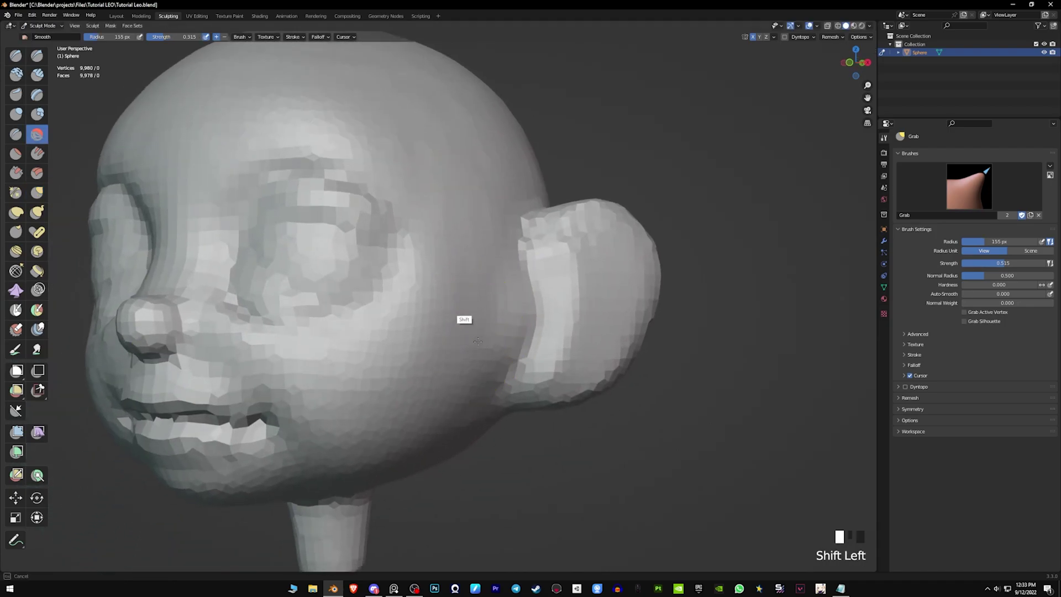
middle_click_drag(477, 341, 505, 320)
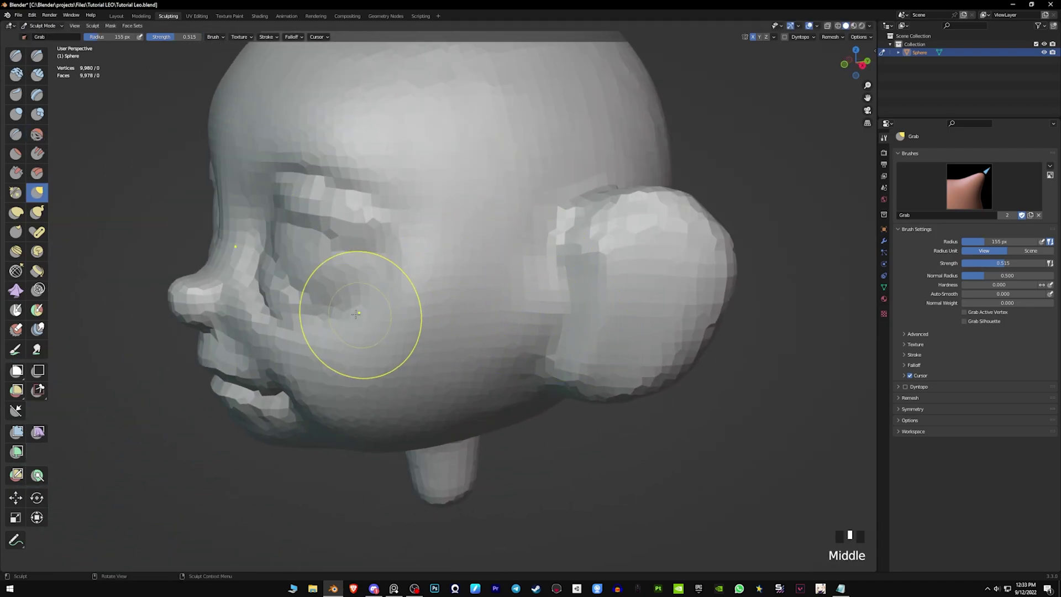
Step: Smooth the lower cheek and jaw area below the eye and in front of the ear
middle_click_drag(449, 378, 421, 420)
left_click_drag(421, 420, 423, 415, "shift")
mouse_move(423, 416)
middle_mouse_down()
mouse_move(471, 341)
mouse_move(403, 411)
middle_mouse_up()
left_click_drag(404, 412, 433, 393, "shift")
mouse_move(432, 393)
middle_mouse_down()
mouse_move(523, 337)
mouse_move(589, 345)
middle_mouse_up()
middle_click_drag(575, 302, 544, 307)
middle_click_drag(628, 314, 558, 318, "shift")
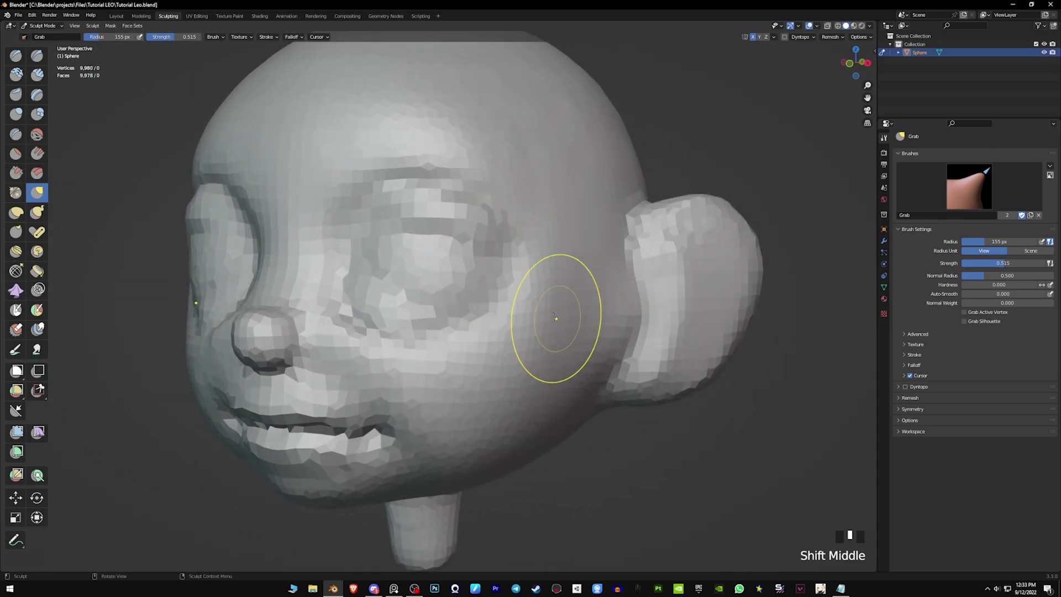
Step: Select the Draw Sharp brush and set its radius to 150 px
key("y")
key("f")
left_click(629, 280)
Step: Try carving a sharp line from the temple down to the jaw in front of the ear
left_click_drag(563, 220, 554, 244)
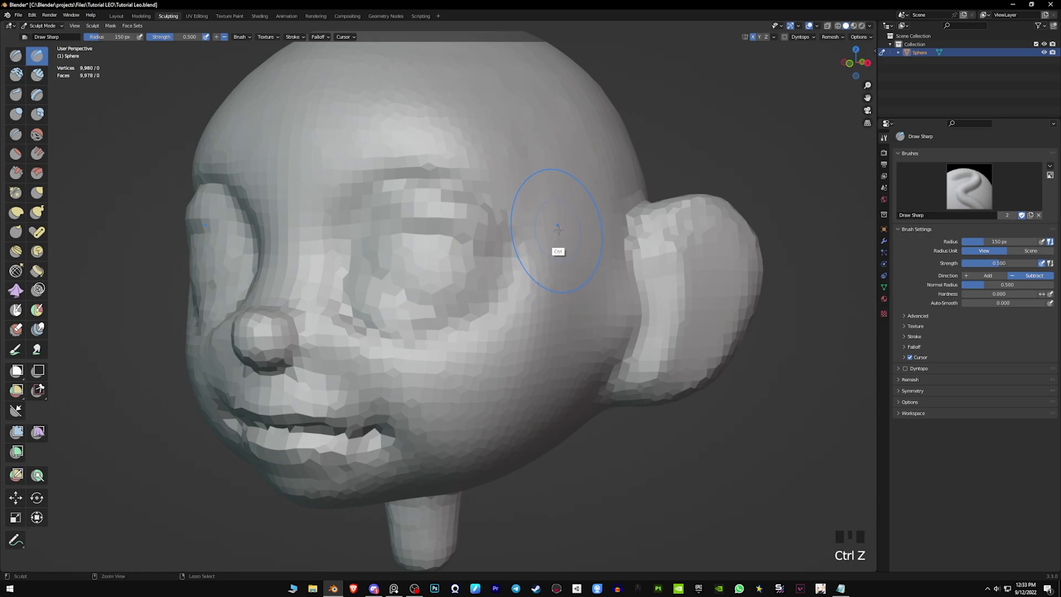
left_click_drag(567, 151, 519, 430)
mouse_move(580, 243)
middle_mouse_down()
mouse_move(623, 214)
mouse_move(586, 287)
middle_mouse_up()
middle_click_drag(580, 243, 630, 221)
key("ctrl+z")
middle_click_drag(569, 309, 558, 232, "ctrl")
mouse_move(574, 257)
middle_mouse_down()
mouse_move(545, 267)
mouse_move(566, 255)
middle_mouse_up()
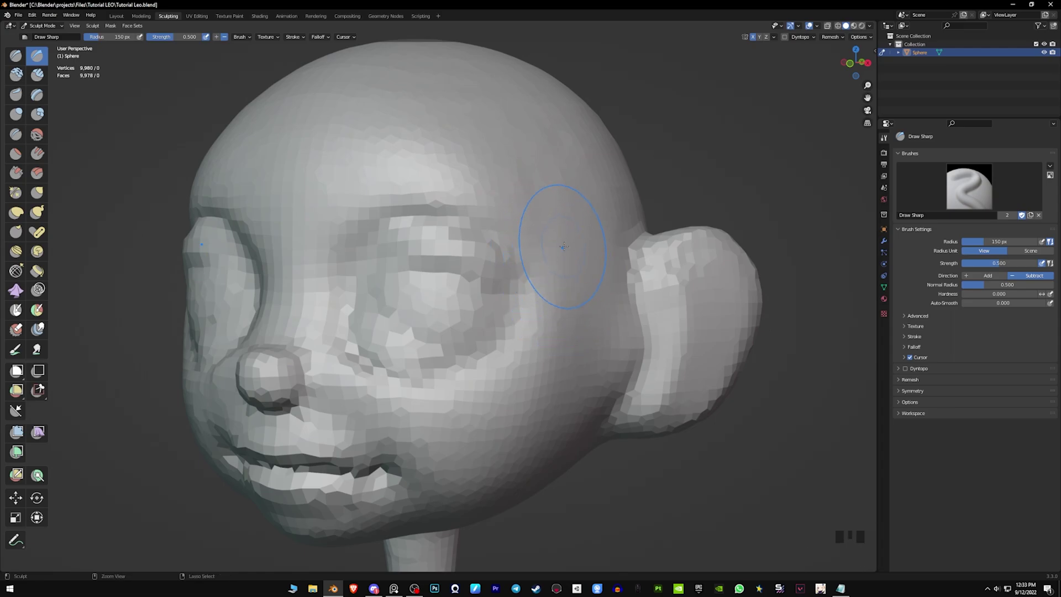
Step: Try the temple-to-jaw line once as a carved groove and once as a raised ridge with inverted Draw Sharp
left_click_drag(565, 203, 535, 428)
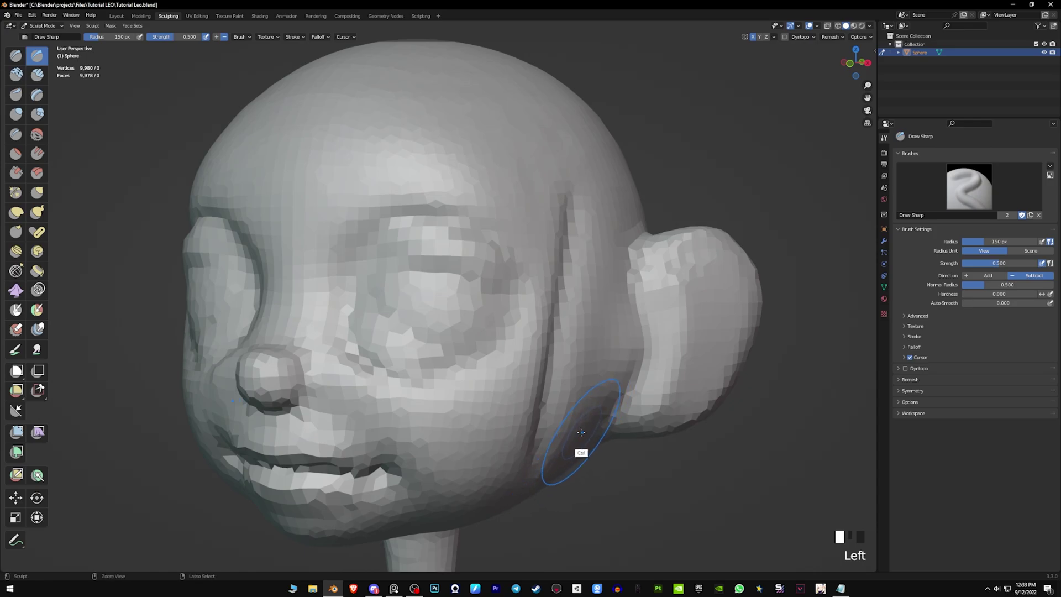
key("ctrl+z")
left_click_drag(568, 192, 522, 441, "ctrl")
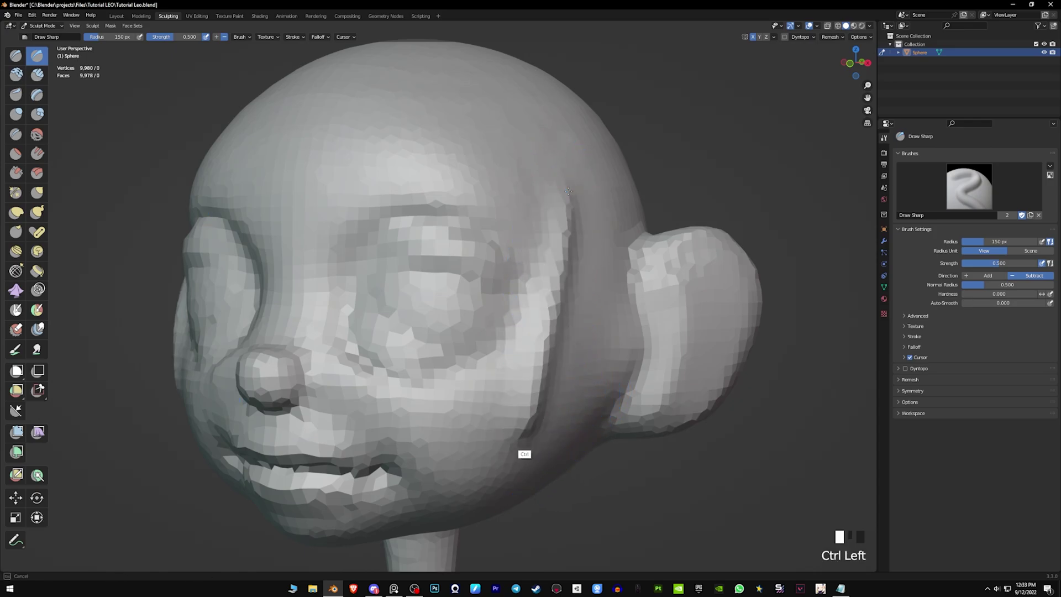
key("ctrl+z")
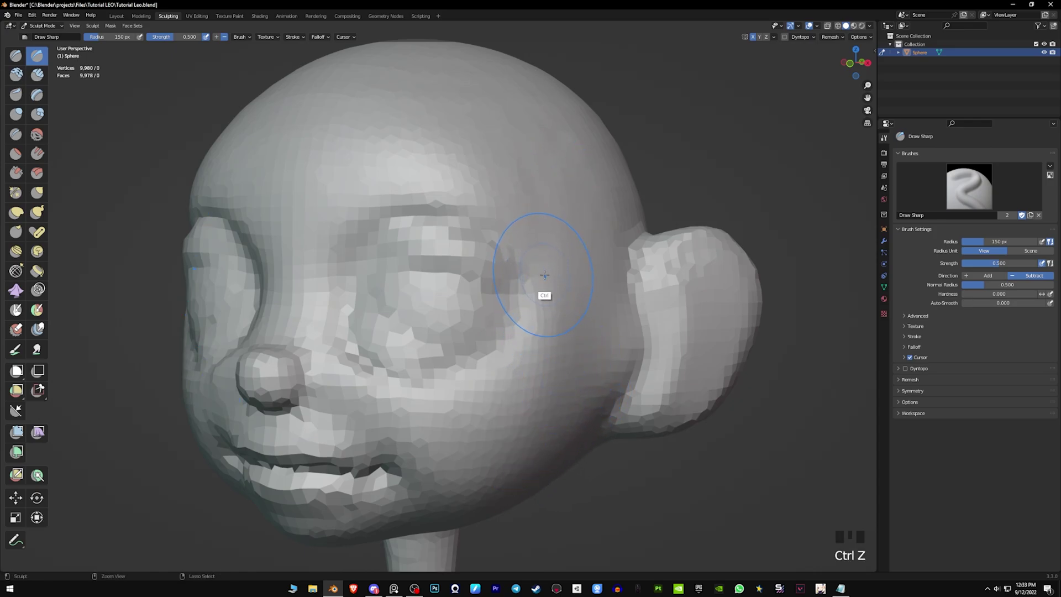
Step: Raise a ridge along the outer cheekbone, curving from beside the eye down under the cheek, with inverted Draw Sharp
left_click_drag(546, 255, 545, 306, "ctrl")
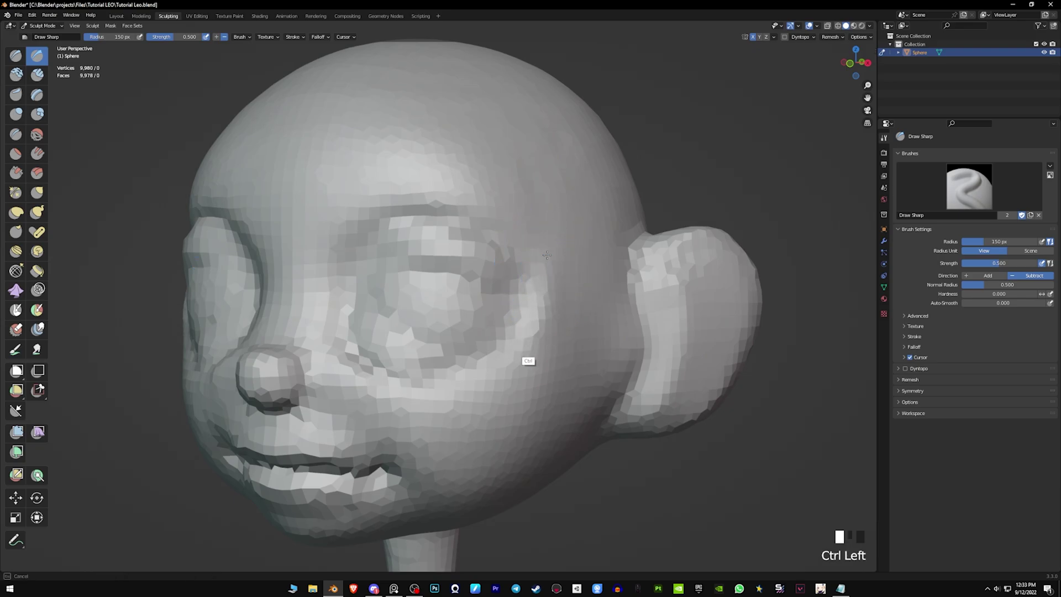
left_click_drag(490, 395, 445, 413, "ctrl")
middle_click_drag(534, 356, 533, 409, "ctrl")
mouse_move(533, 409)
middle_mouse_down()
mouse_move(580, 408)
mouse_move(544, 408)
middle_mouse_up()
mouse_move(544, 407)
middle_mouse_down("ctrl")
mouse_move(541, 354)
mouse_move(511, 356)
middle_mouse_up("ctrl")
key("ctrl+z")
left_click_drag(471, 397, 549, 373, "ctrl")
Step: Smooth the raised cheekbone ridge from the temple down to the lower cheek
middle_click_drag(559, 362, 525, 391)
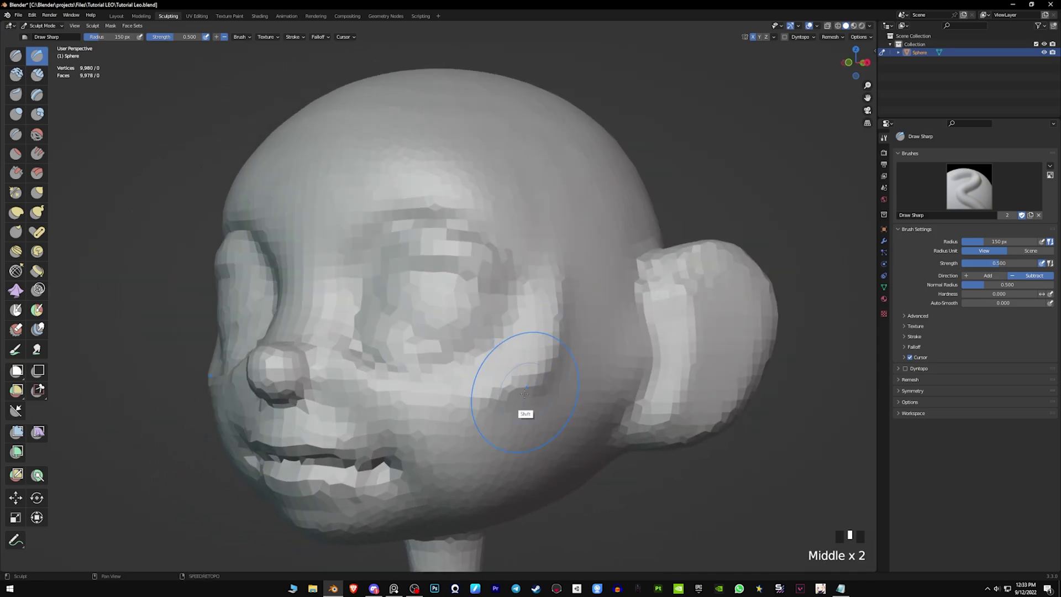
left_click_drag(473, 414, 505, 410, "shift")
left_click_drag(511, 407, 552, 354, "shift")
left_click_drag(578, 234, 575, 235, "shift")
left_click_drag(575, 235, 539, 326, "shift")
mouse_move(514, 381)
left_mouse_down("shift")
mouse_move(486, 417)
mouse_move(494, 406)
left_mouse_up("shift")
left_click(527, 370)
Step: Soften the transition between the cheekbone ridge, the temple and the area in front of the ear
middle_click_drag(527, 369, 539, 375)
mouse_move(538, 376)
middle_mouse_down("ctrl")
mouse_move(529, 394)
mouse_move(568, 414)
mouse_move(516, 366)
middle_mouse_up("ctrl")
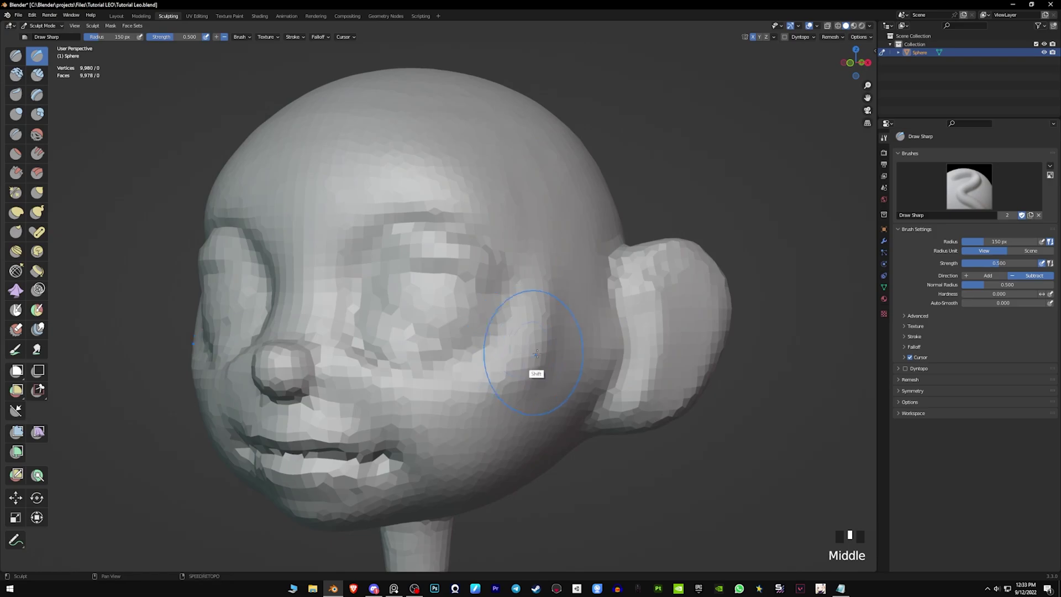
left_click(542, 373, "shift")
left_click_drag(541, 374, 554, 331, "shift")
mouse_move(557, 282)
left_mouse_down("shift")
mouse_move(557, 265)
mouse_move(582, 304)
left_mouse_up("shift")
middle_click_drag(586, 312, 608, 307, "shift")
left_click_drag(569, 359, 544, 390, "shift")
Step: Add a little volume to the lower cheek with inverted Draw Sharp and smooth it into the face
mouse_move(533, 389)
middle_mouse_down()
mouse_move(605, 375)
mouse_move(519, 417)
mouse_move(538, 376)
middle_mouse_up()
left_click(510, 410, "ctrl")
left_click(510, 414, "ctrl")
left_click(539, 376, "shift")
left_click_drag(539, 376, 533, 383, "shift")
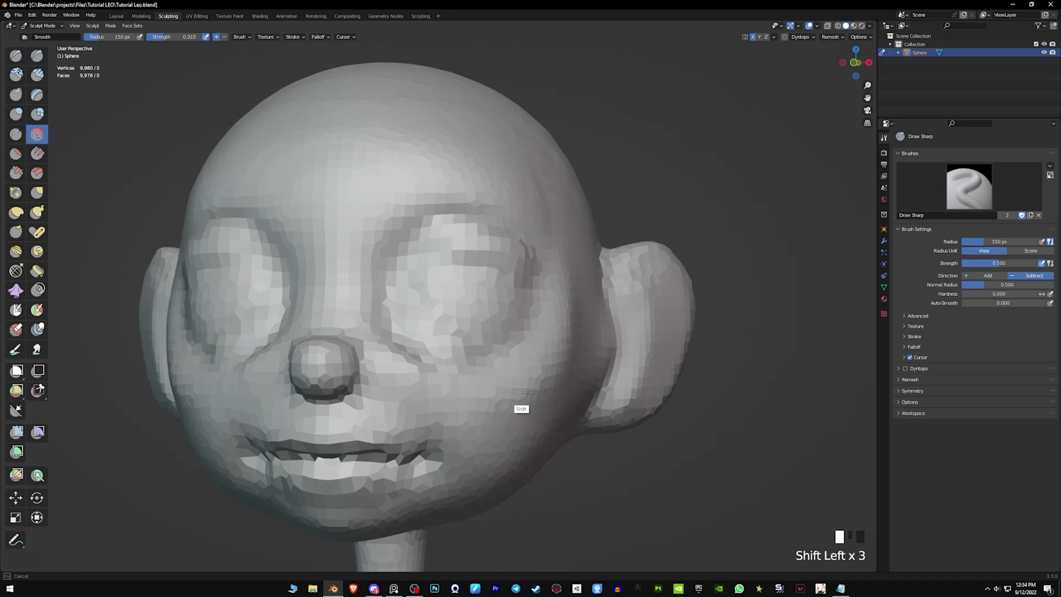
mouse_move(527, 392)
middle_mouse_down("ctrl")
mouse_move(561, 406)
mouse_move(529, 380)
middle_mouse_up("ctrl")
left_click_drag(528, 380, 516, 386, "shift")
Step: Reshape the lower cheek and jaw contour in front view using the Grab brush at a 181 px radius
mouse_move(516, 386)
middle_mouse_down()
mouse_move(575, 331)
mouse_move(605, 260)
mouse_move(604, 329)
mouse_move(553, 321)
mouse_move(569, 326)
middle_mouse_up()
key("g")
key("f")
left_click_drag(464, 427, 455, 419)
left_click_drag(462, 428, 453, 419)
left_click_drag(458, 430, 447, 422)
left_click_drag(437, 438, 430, 442)
left_click_drag(434, 438, 436, 439)
left_click_drag(446, 433, 455, 427)
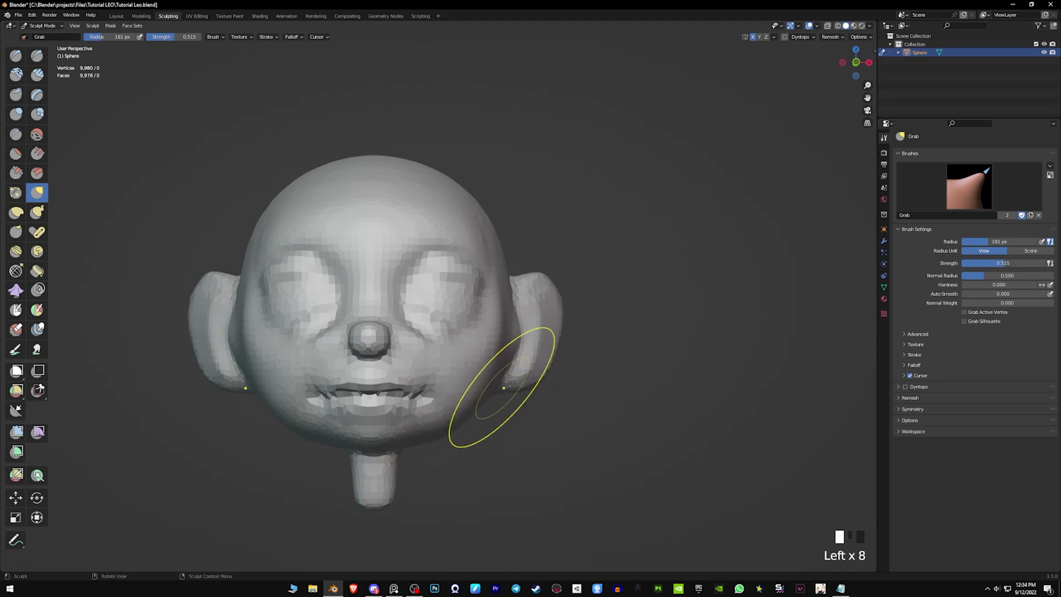
Step: Resize the Grab brush and push the side of the face beside the ear slightly inward
key("f")
left_click(525, 340)
left_click_drag(521, 343, 515, 341)
left_click_drag(521, 349, 515, 347)
left_click_drag(523, 354, 519, 352)
Step: Reduce the Grab brush radius and nudge the front edge of the ear where it joins the head
mouse_move(564, 338)
middle_mouse_down()
mouse_move(514, 350)
mouse_move(507, 337)
middle_mouse_up()
key("f")
left_click(501, 343)
left_click_drag(498, 342, 497, 342)
middle_click_drag(503, 342, 497, 342)
mouse_move(508, 340)
middle_mouse_down()
mouse_move(492, 340)
mouse_move(506, 343)
middle_mouse_up()
key("f")
left_click(505, 339)
left_click_drag(493, 343, 493, 344)
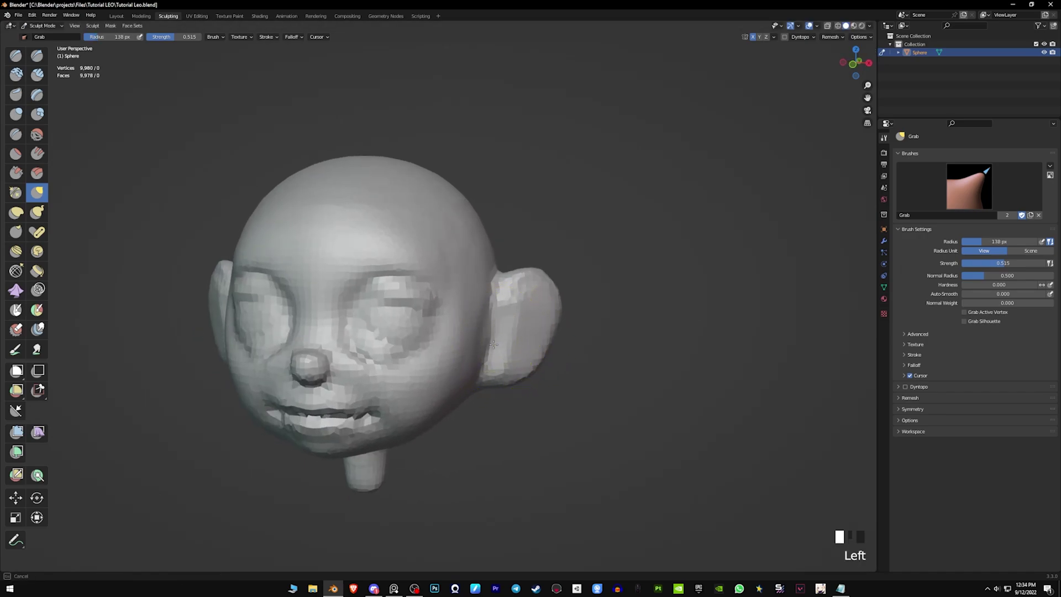
Step: Select the Clay brush for hollowing the ear
middle_click_drag(509, 341, 563, 333, "ctrl")
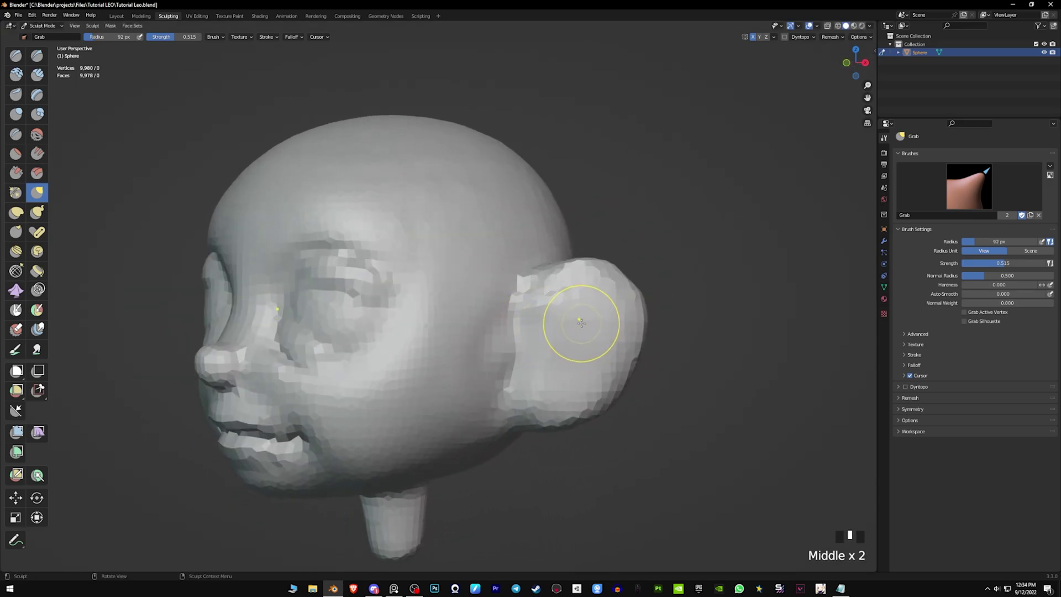
key("c")
middle_click_drag(595, 333, 597, 324, "ctrl")
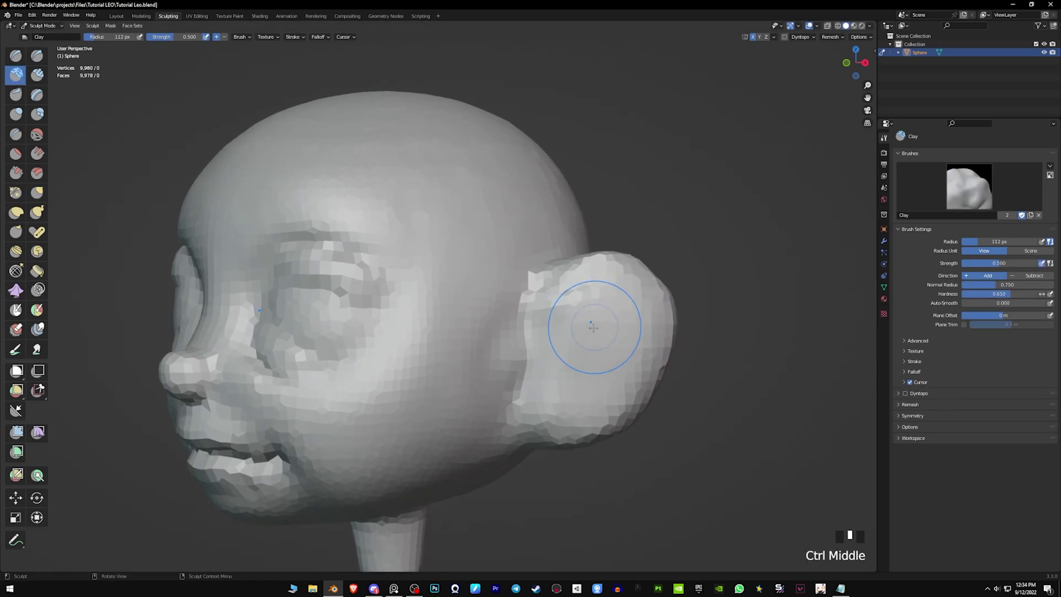
Step: Try carving the inner hollow of the ear with the inverted Clay brush at an 87 px radius
left_click_drag(585, 349, 580, 364, "ctrl")
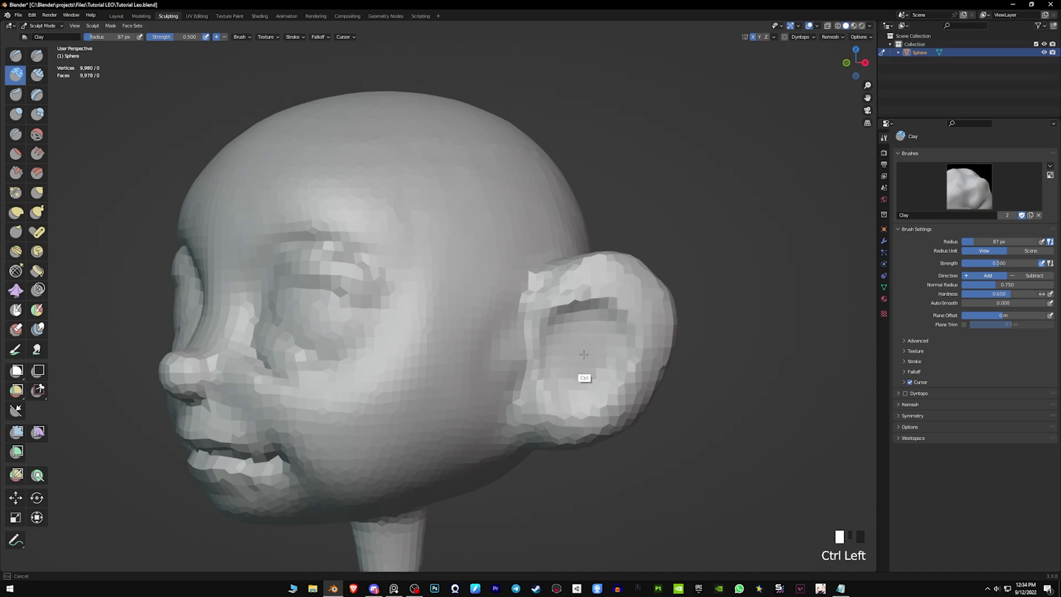
mouse_move(584, 362)
middle_mouse_down()
mouse_move(615, 344)
mouse_move(577, 356)
middle_mouse_up()
left_click_drag(574, 363, 583, 346, "ctrl")
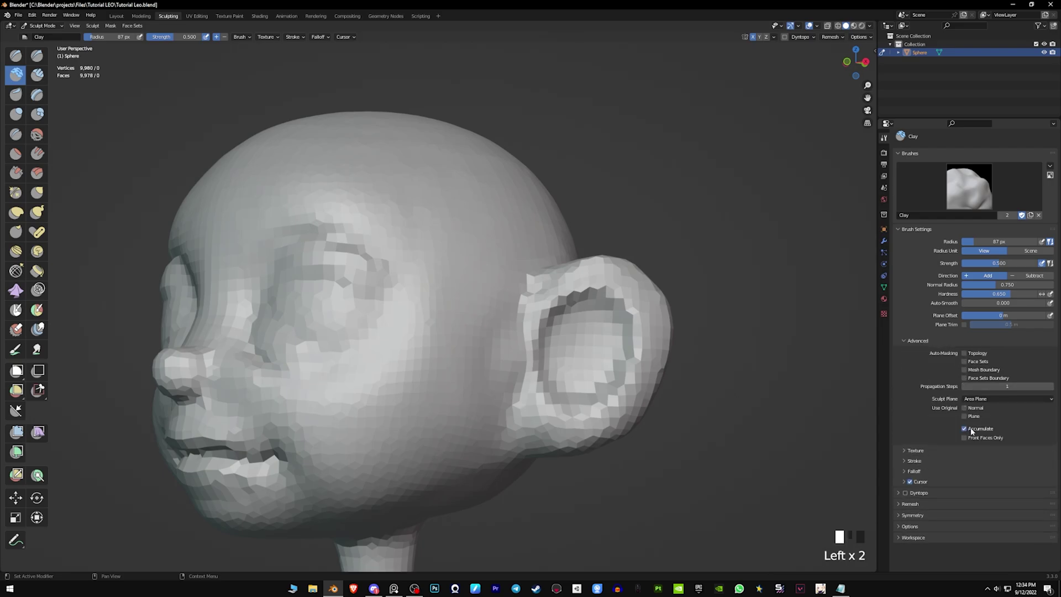
key("ctrl+z")
key("ctrl+z")
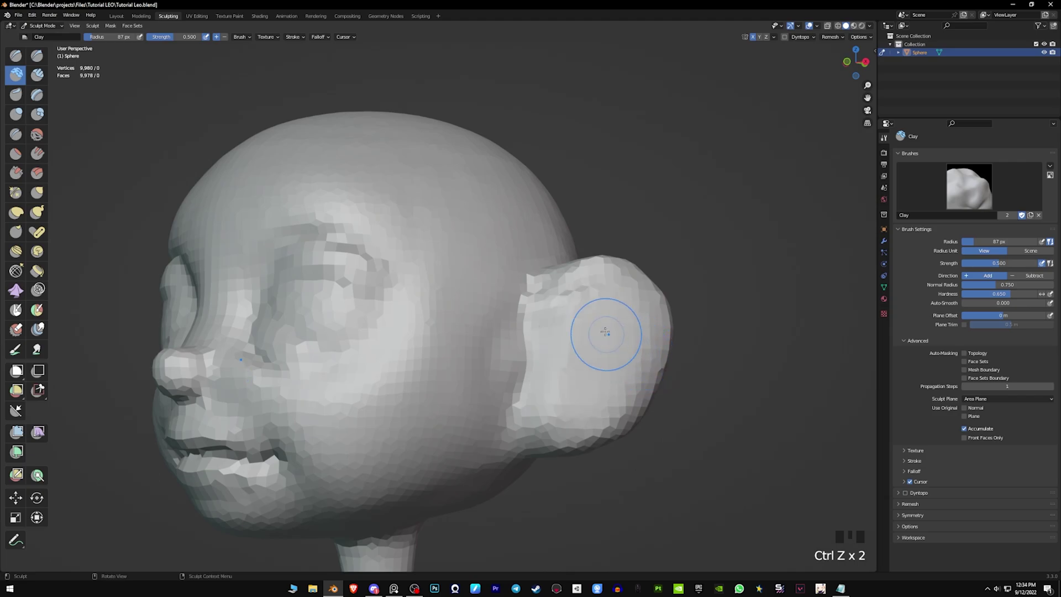
Step: Try carving the ear's inner hollow with the Clay brush while Accumulate is off
middle_click_drag(608, 334, 599, 352)
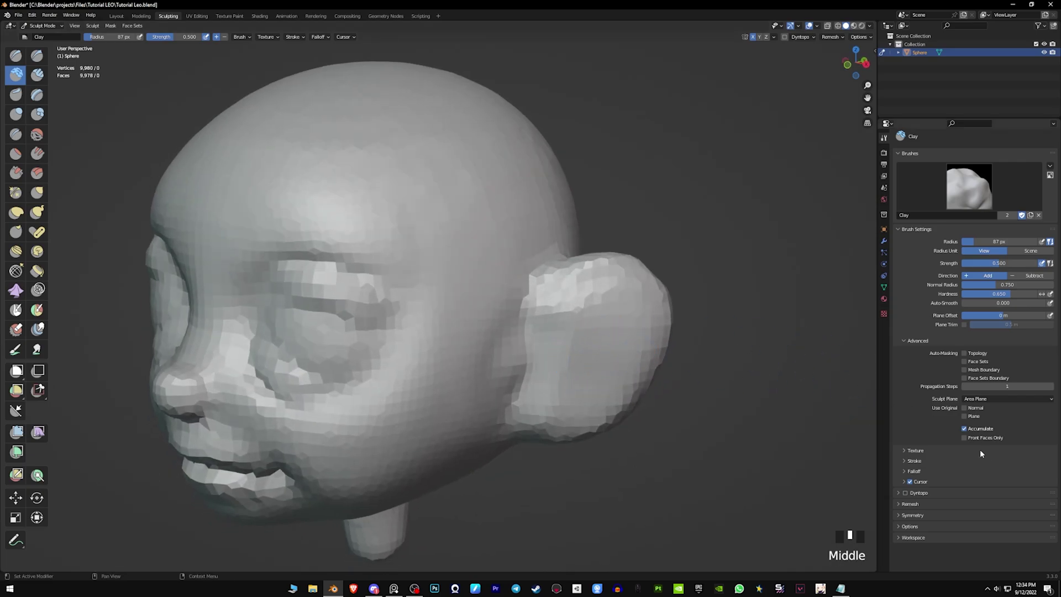
mouse_move(577, 328)
left_mouse_down()
mouse_move(588, 346)
mouse_move(549, 348)
mouse_move(554, 378)
mouse_move(578, 354)
left_mouse_up()
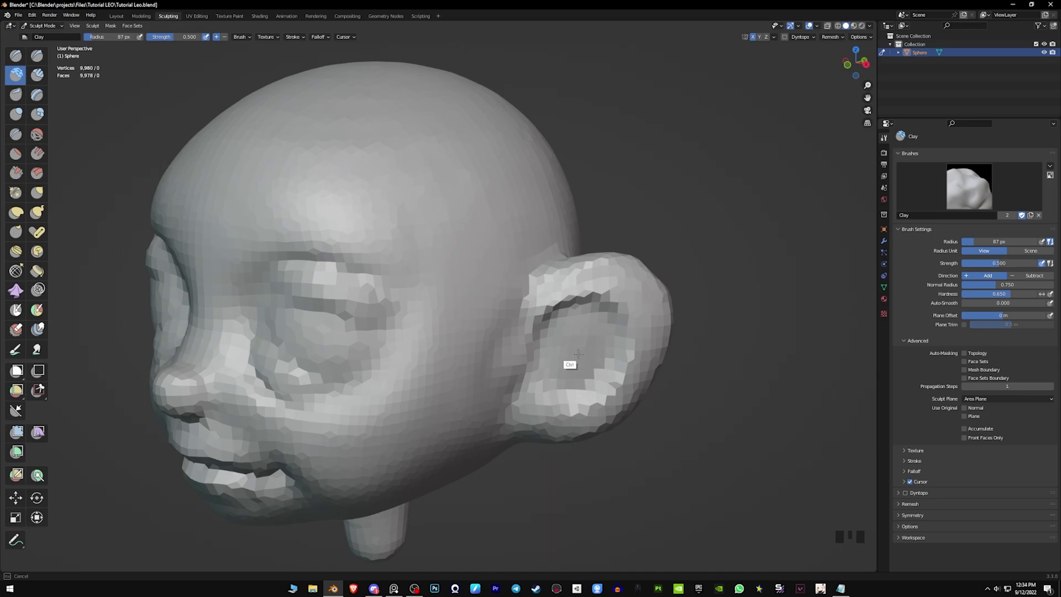
mouse_move(578, 353)
middle_mouse_down()
mouse_move(451, 355)
mouse_move(572, 358)
middle_mouse_up()
left_click_drag(573, 358, 575, 359, "ctrl")
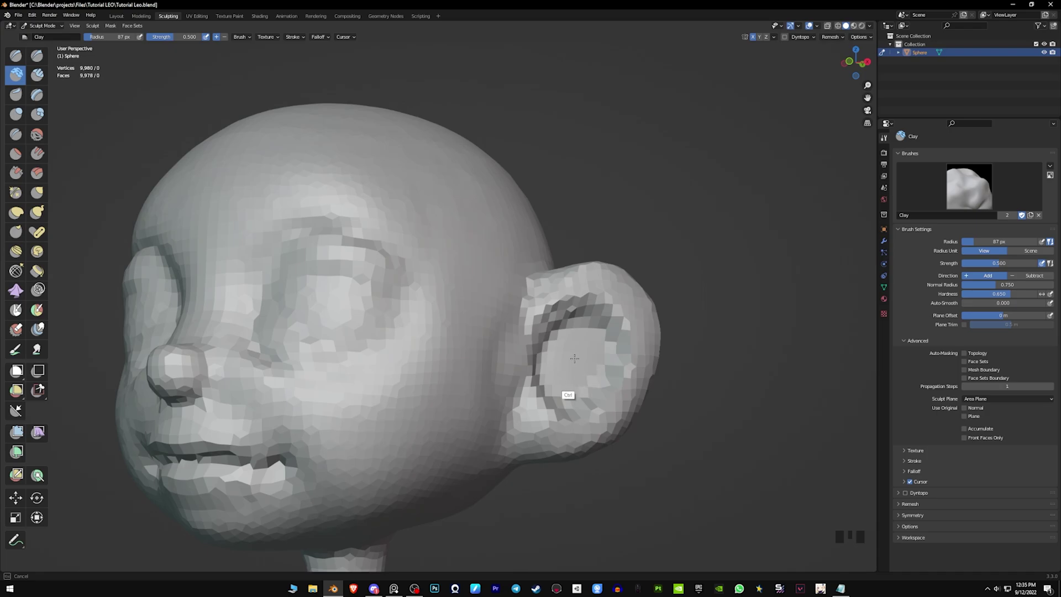
middle_click_drag(575, 358, 639, 307)
key("ctrl+z")
key("ctrl+z")
key("ctrl+z")
Step: Enable Accumulate for the Clay brush and carve a deep hollow inside the ear at a 106 px radius
left_click(977, 430)
middle_click_drag(616, 462, 623, 319)
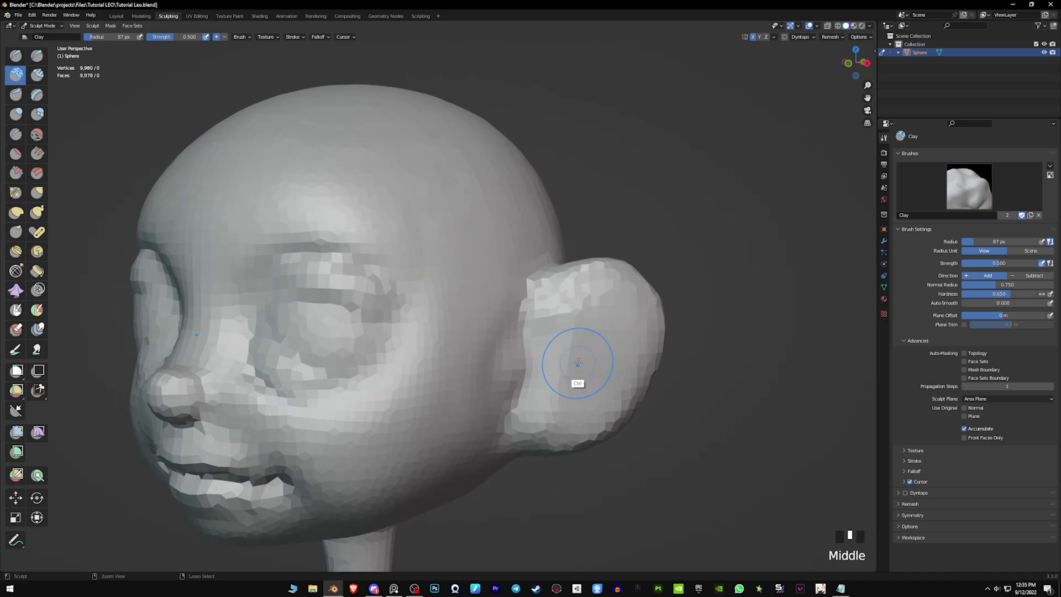
left_click_drag(577, 363, 582, 363, "ctrl")
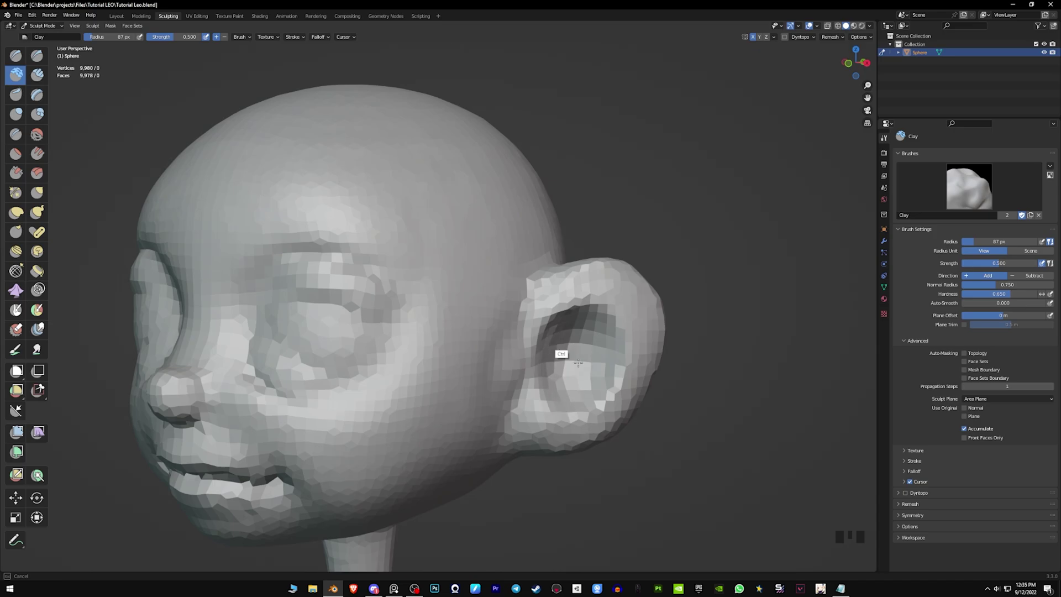
middle_click_drag(578, 362, 613, 317)
key("ctrl+z")
left_click_drag(588, 355, 582, 339, "ctrl")
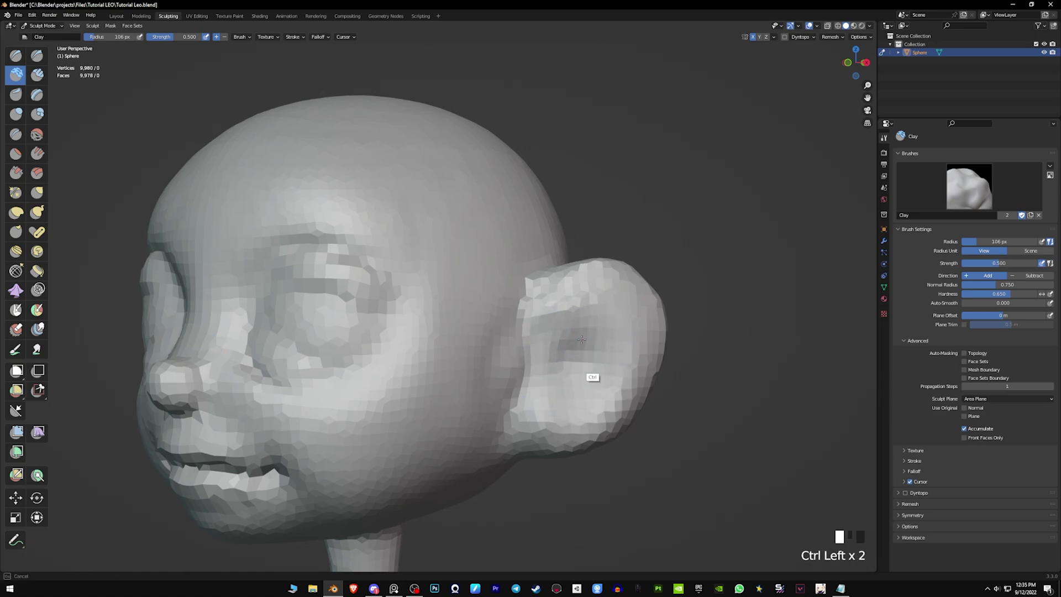
middle_click_drag(581, 342, 553, 323)
left_click_drag(564, 348, 580, 348, "ctrl")
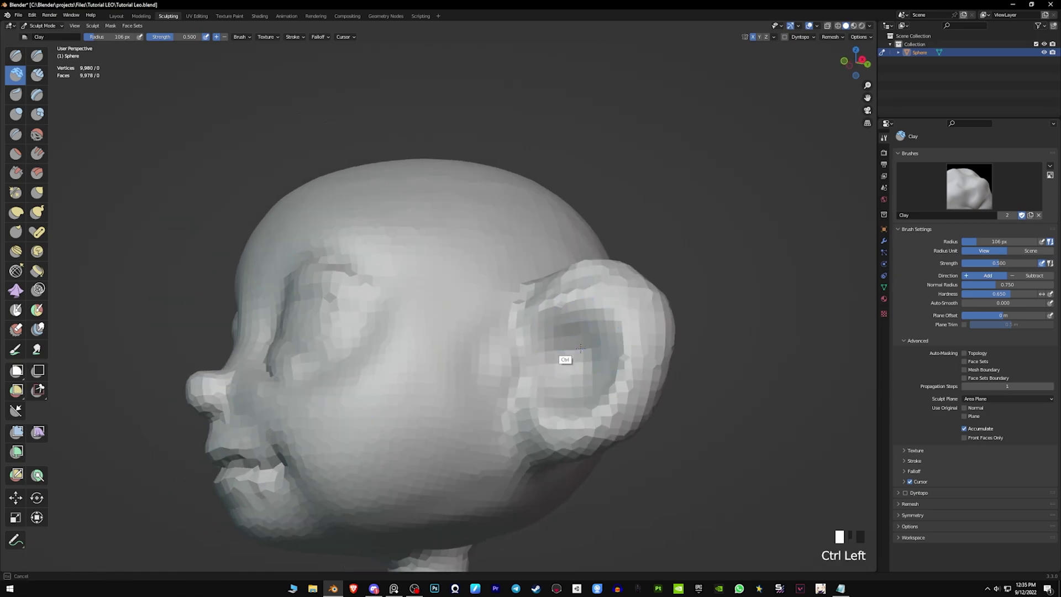
middle_click_drag(580, 348, 587, 353)
left_click_drag(586, 353, 590, 358, "ctrl")
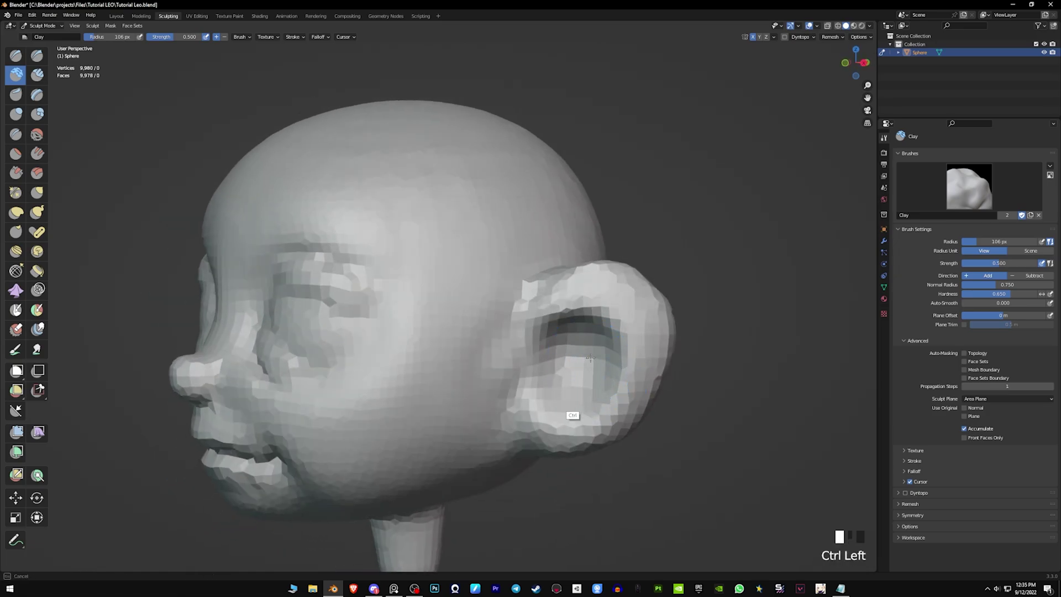
Step: Smooth the back rim and inner wall of the ear hollow
mouse_move(602, 337)
middle_mouse_down()
mouse_move(591, 344)
mouse_move(627, 351)
mouse_move(675, 279)
mouse_move(641, 301)
middle_mouse_up()
left_click_drag(627, 310, 602, 366, "shift")
middle_click_drag(602, 366, 602, 362)
mouse_move(602, 362)
left_mouse_down("shift")
mouse_move(597, 326)
mouse_move(627, 379)
left_mouse_up("shift")
Step: Select the Draw brush and set its radius to 69 px
mouse_move(628, 379)
middle_mouse_down()
mouse_move(558, 385)
mouse_move(610, 381)
mouse_move(585, 375)
middle_mouse_up()
key("x")
key("f")
left_click(599, 373)
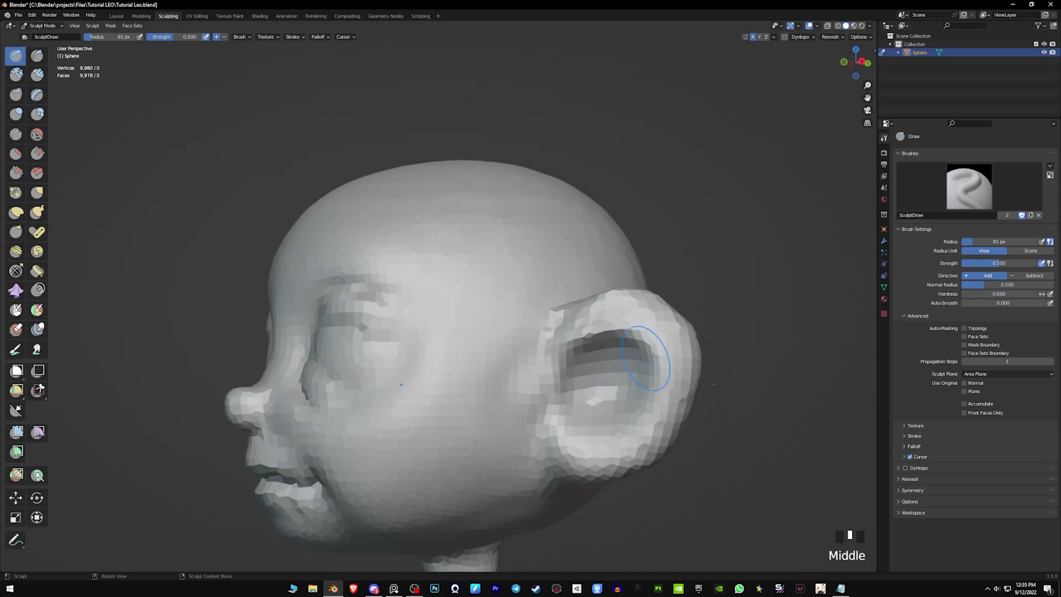
key("ctrl+Tab")
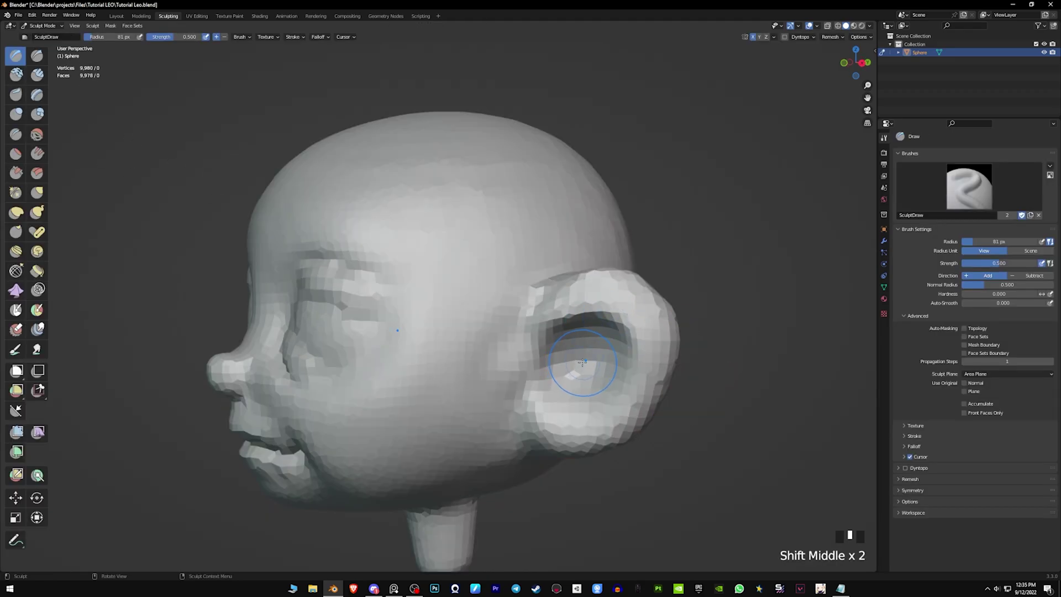
key("f")
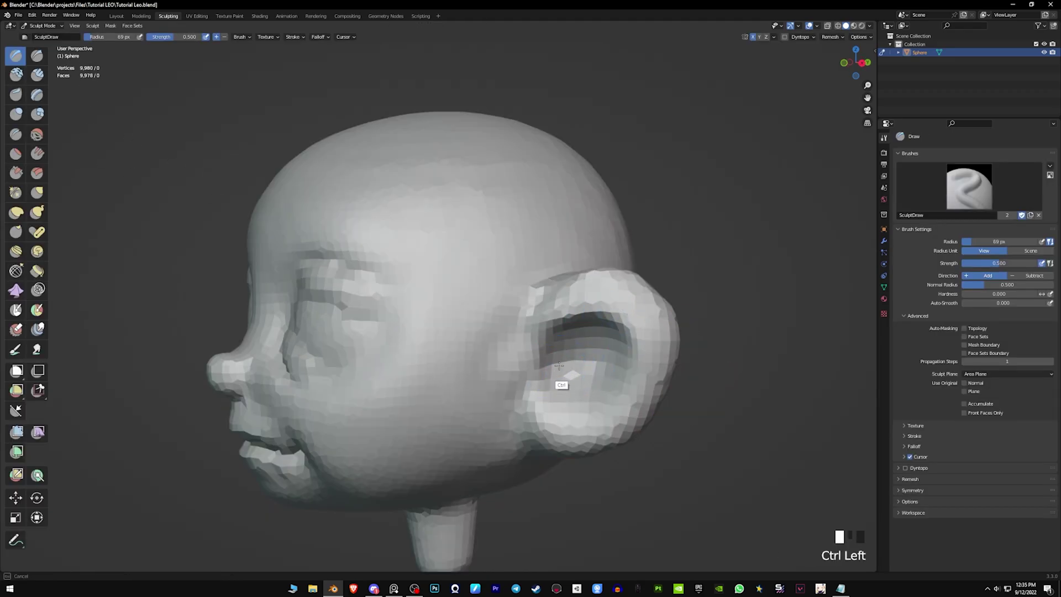
Step: Carve the front of the ear hollow and build up a small flap over its front edge
mouse_move(559, 365)
middle_mouse_down()
mouse_move(580, 356)
mouse_move(539, 363)
middle_mouse_up()
left_click(555, 376, "shift")
left_click(555, 376, "ctrl")
left_click(538, 364)
left_click_drag(538, 364, 535, 357)
middle_click_drag(535, 360, 545, 363)
left_click_drag(545, 365, 547, 354)
mouse_move(547, 354)
middle_mouse_down()
mouse_move(552, 384)
mouse_move(611, 334)
middle_mouse_up()
left_click(552, 384, "shift")
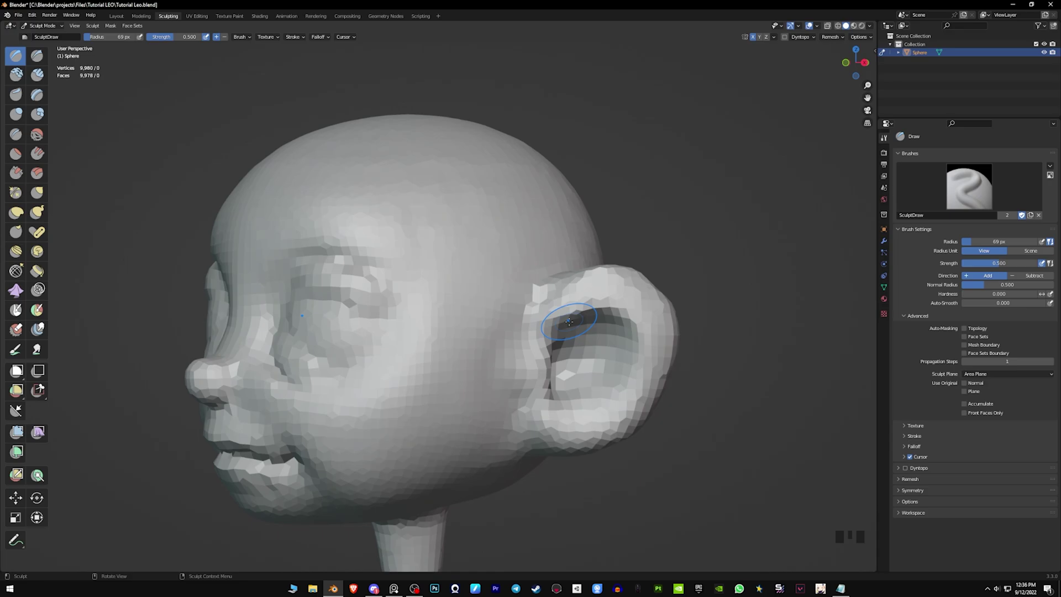
Step: Carve the area in front of the ear flap, build up the flap, and smooth the adjoining cheek
key("ctrl")
middle_click_drag(542, 349, 522, 362)
left_click(517, 370, "ctrl")
left_click(517, 370, "ctrl")
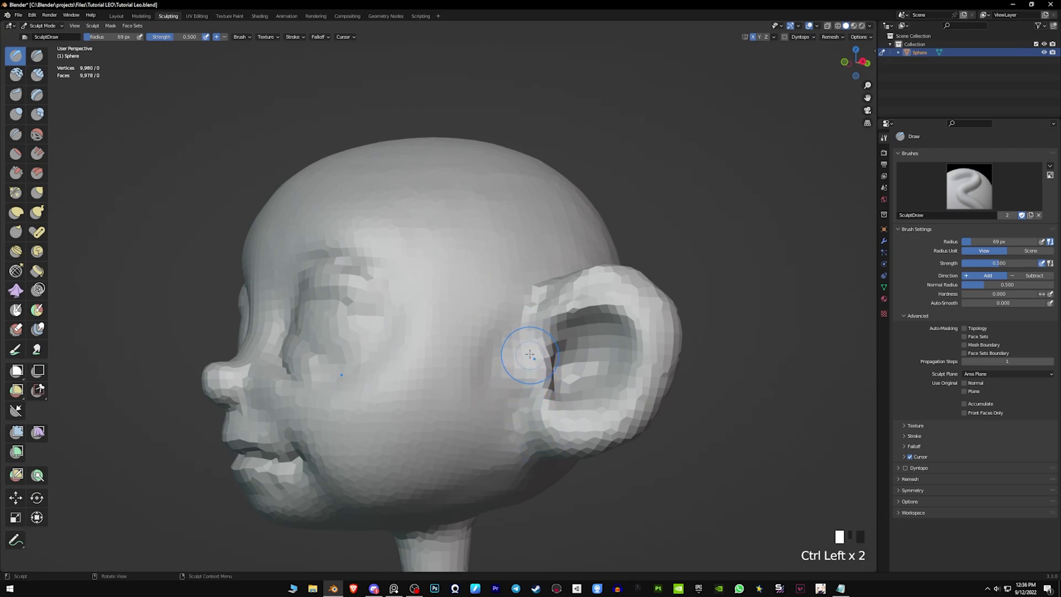
left_click_drag(530, 356, 528, 353)
middle_click_drag(528, 352, 515, 367)
left_click(516, 426, "ctrl")
mouse_move(516, 426)
middle_mouse_down()
mouse_move(530, 415)
mouse_move(511, 419)
middle_mouse_up()
left_click_drag(486, 431, 487, 421, "shift")
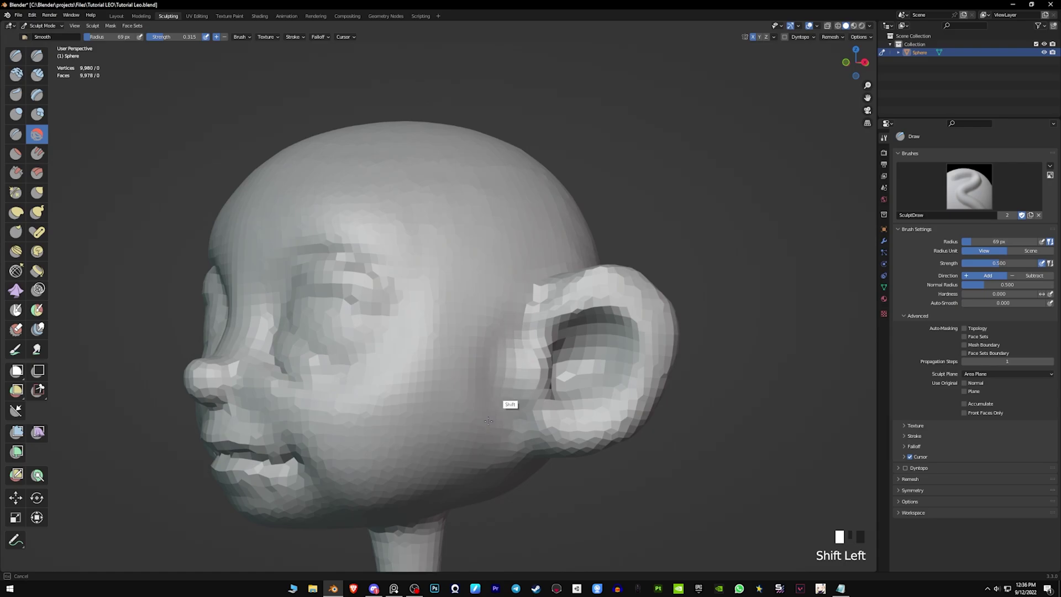
Step: Smooth the ear flap and deepen the hollow directly behind it with the inverted Draw brush
middle_click_drag(488, 421, 516, 359)
left_click_drag(536, 364, 540, 367, "shift")
middle_click_drag(540, 367, 542, 379)
left_click_drag(543, 356, 557, 357, "ctrl")
key("ctrl+z")
middle_click_drag(556, 356, 531, 358)
left_click_drag(554, 362, 555, 365, "ctrl")
Step: Add more volume to the flap at the front of the ear opening with the Draw brush
middle_click_drag(542, 357, 576, 367)
mouse_move(539, 359)
left_mouse_down()
mouse_move(533, 347)
mouse_move(532, 358)
left_mouse_up()
middle_click_drag(534, 359, 554, 350)
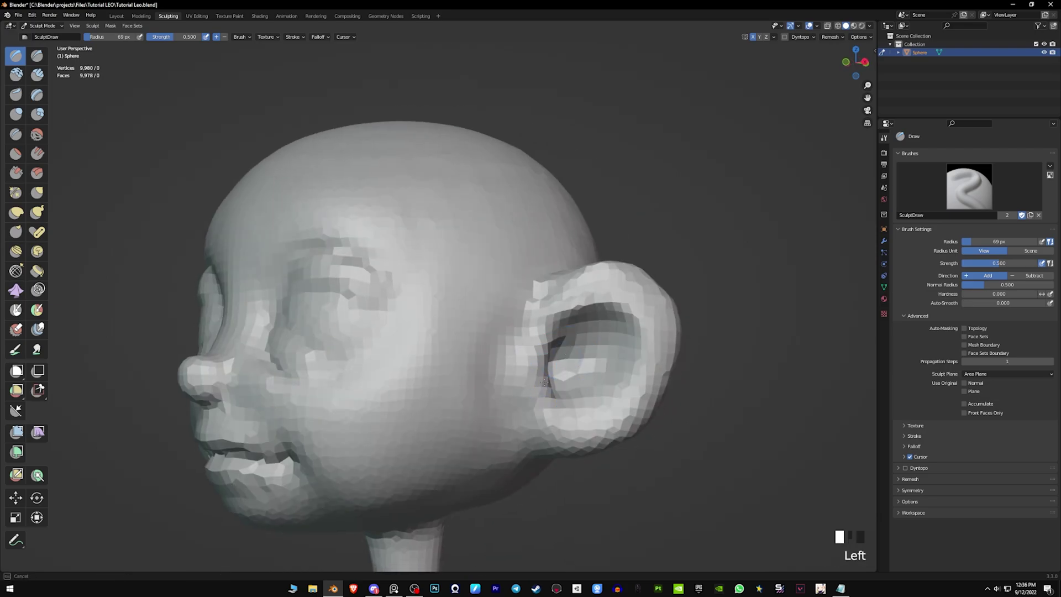
left_click_drag(544, 354, 547, 366)
Step: Select the Grab brush and adjust its radius for shaping the ear and jaw area
middle_click_drag(550, 367, 561, 348)
key("g")
key("f")
left_click(635, 362)
middle_click_drag(635, 362, 577, 370)
mouse_move(578, 398)
middle_mouse_down("ctrl")
mouse_move(608, 348)
mouse_move(645, 337)
middle_mouse_up("ctrl")
key("f")
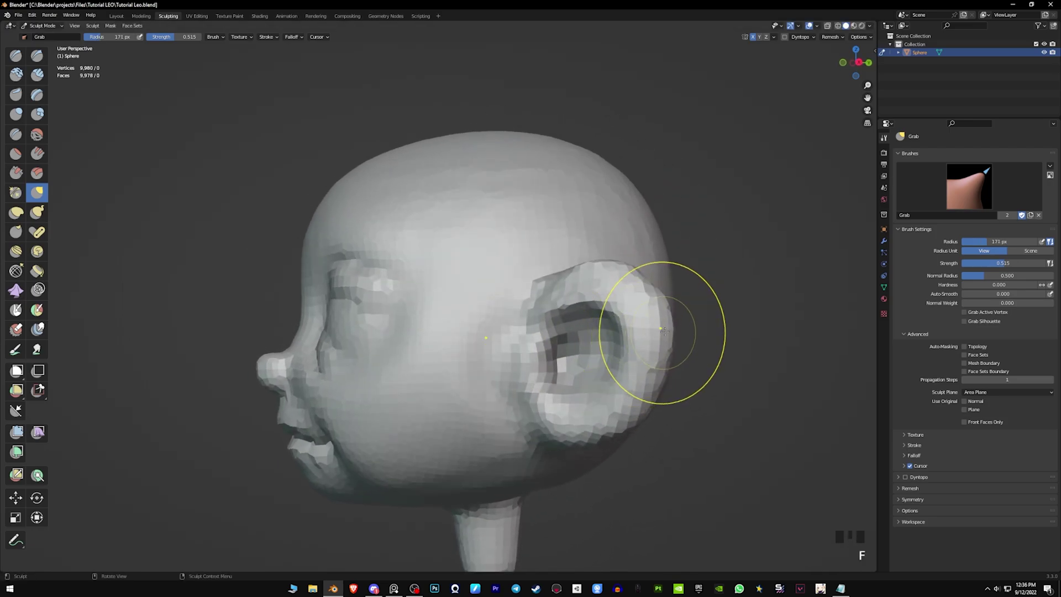
left_click(726, 333)
Step: Try pulling the jaw area just below the ear into shape with the Grab brush
middle_click_drag(528, 476, 559, 456)
left_click_drag(558, 456, 554, 458)
left_click_drag(556, 458, 551, 460)
left_click_drag(552, 458, 530, 466)
middle_click_drag(596, 479, 610, 492)
key("f")
left_click(604, 492)
mouse_move(509, 470)
left_mouse_down()
mouse_move(410, 496)
mouse_move(473, 460)
mouse_move(513, 460)
mouse_move(403, 506)
mouse_move(488, 460)
left_mouse_up()
key("ctrl+z")
key("ctrl+z")
key("ctrl+z")
Step: Resize the Grab brush and pull out the lower edge of the ear to form the earlobe
mouse_move(488, 461)
middle_mouse_down("shift")
mouse_move(502, 447)
mouse_move(604, 425)
middle_mouse_up("shift")
key("f")
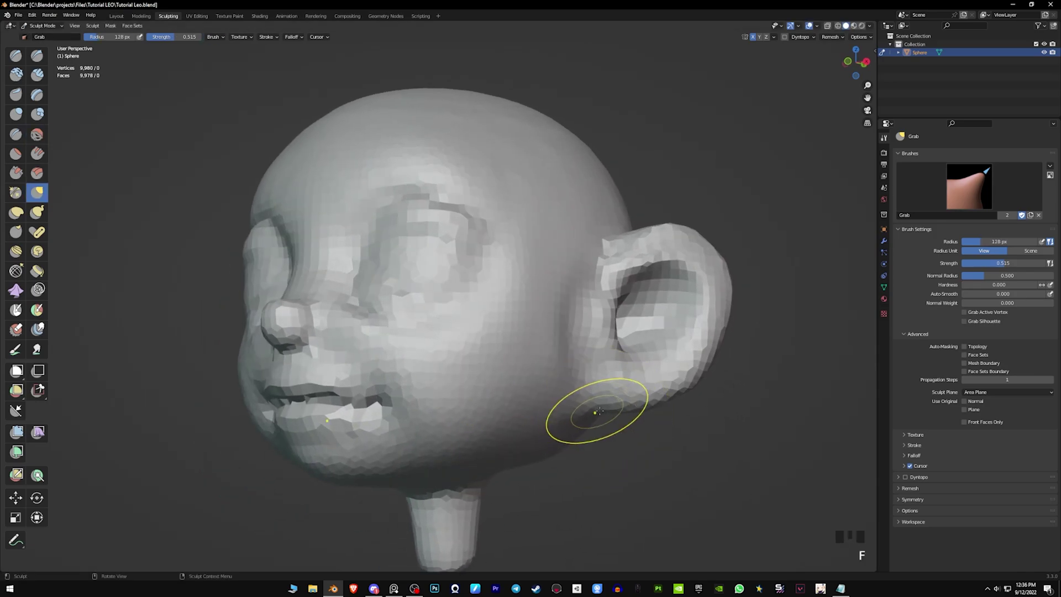
left_click(623, 412)
left_click_drag(674, 395, 676, 395)
Step: Set the Grab radius to 155 px and shift the inner hollow of the ear into shape
key("f")
left_click(755, 390)
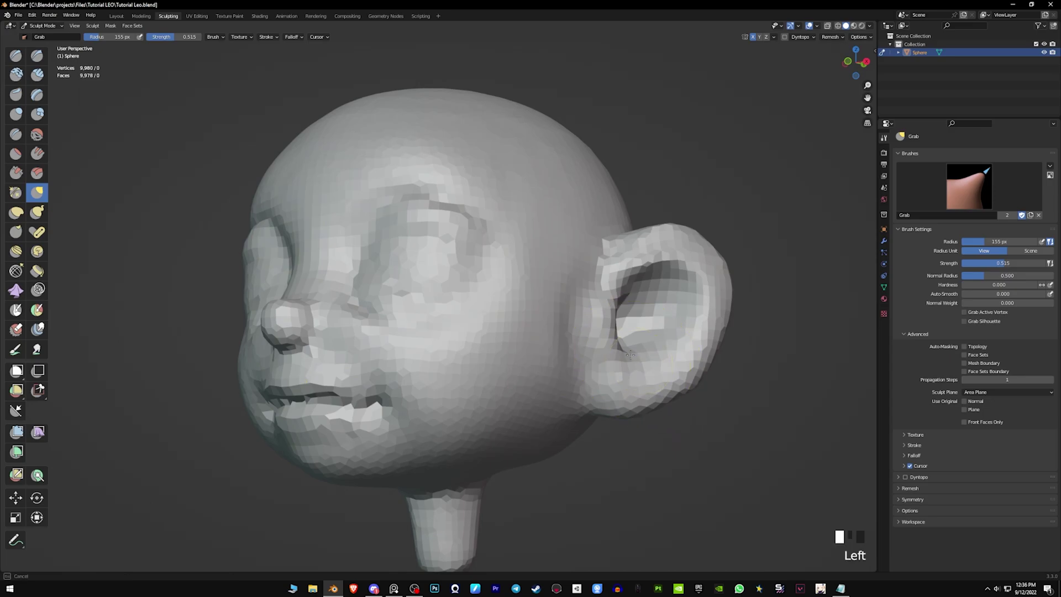
left_click_drag(668, 348, 664, 344)
mouse_move(660, 310)
middle_mouse_down()
mouse_move(596, 315)
mouse_move(614, 340)
mouse_move(656, 340)
middle_mouse_up()
left_click_drag(655, 339, 652, 345)
left_click_drag(654, 343, 650, 347)
left_click_drag(652, 345, 649, 348)
Step: Set the Grab radius to 129 px and refine the lower inner surface of the ear hollow
key("f")
left_click(638, 348)
middle_click_drag(647, 357, 640, 336)
left_click_drag(641, 338, 645, 343)
left_click_drag(645, 342, 660, 349)
left_click_drag(659, 348, 657, 342)
left_click_drag(656, 341, 653, 334)
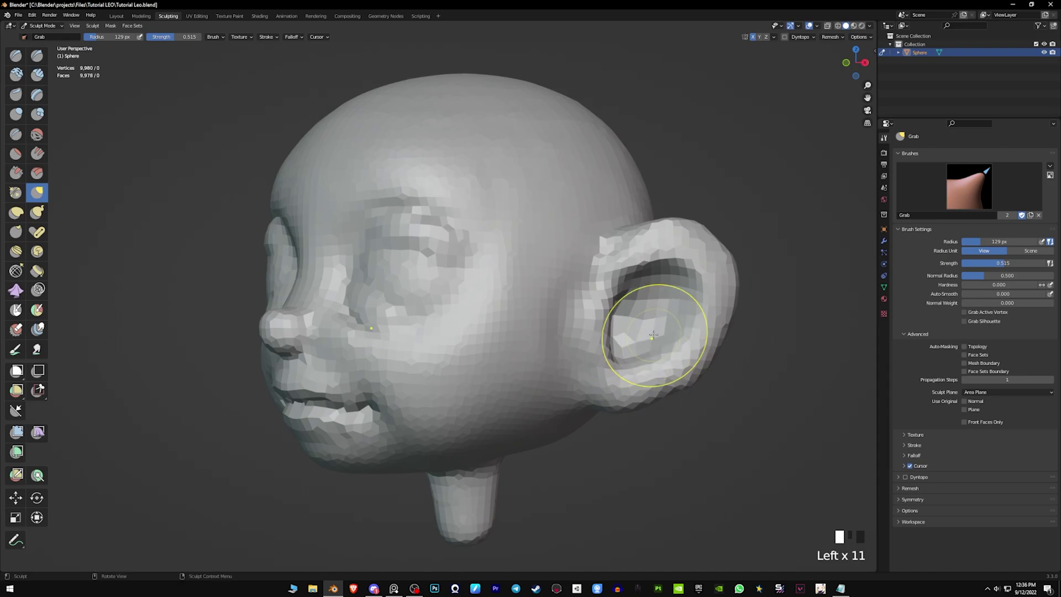
Step: Shrink the Grab brush and shift the lower inner edge of the ear hollow into shape
mouse_move(668, 326)
middle_mouse_down()
mouse_move(651, 308)
mouse_move(662, 273)
mouse_move(639, 338)
middle_mouse_up()
key("f")
left_click(659, 298)
left_click_drag(639, 338, 635, 340)
left_click_drag(636, 338, 634, 340)
left_click_drag(635, 339, 634, 342)
middle_click_drag(634, 342, 671, 325)
middle_click_drag(671, 326, 683, 316)
left_click_drag(642, 353, 639, 349)
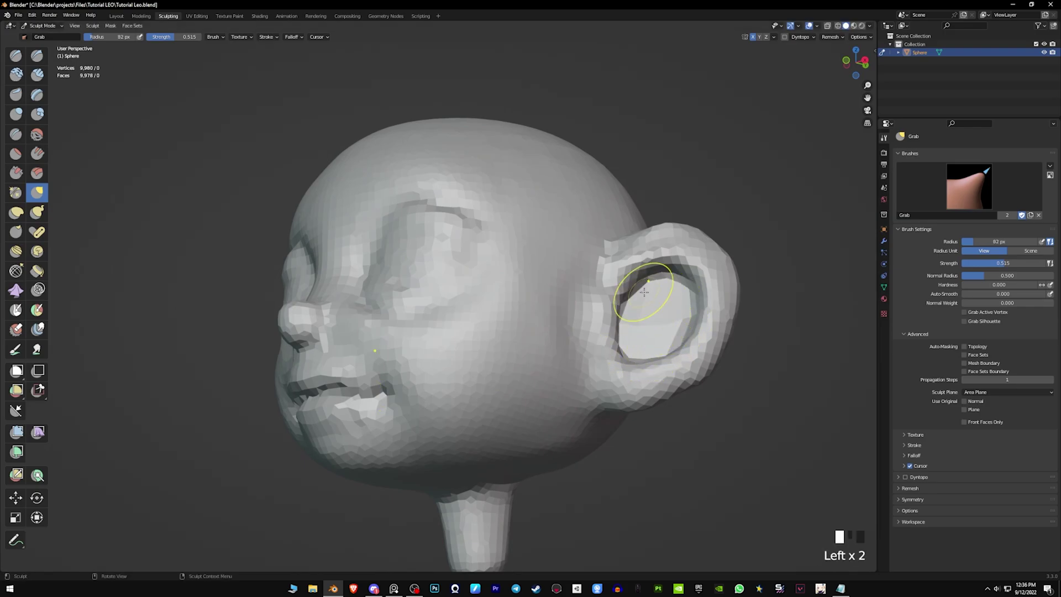
Step: Smooth the ear's rim along its upper, outer and lower edges
mouse_move(672, 282)
middle_mouse_down()
mouse_move(711, 284)
mouse_move(663, 301)
middle_mouse_up()
mouse_move(663, 301)
left_mouse_down("shift")
mouse_move(644, 280)
mouse_move(674, 265)
mouse_move(644, 260)
left_mouse_up("shift")
left_click_drag(644, 259, 701, 297, "shift")
middle_click_drag(701, 297, 707, 302)
left_click_drag(706, 301, 628, 398, "shift")
mouse_move(628, 398)
left_mouse_down("shift")
mouse_move(673, 370)
mouse_move(674, 355)
left_mouse_up("shift")
middle_click_drag(674, 355, 652, 351)
mouse_move(652, 351)
middle_mouse_down("shift")
mouse_move(628, 348)
mouse_move(620, 331)
mouse_move(648, 329)
middle_mouse_up("shift")
Step: Set the Grab radius to 91 px and reshape the front edge of the ear opening
middle_click_drag(648, 328, 697, 334, "ctrl")
key("f")
left_click(686, 336)
left_click_drag(687, 337, 689, 339)
middle_click_drag(679, 339, 652, 338)
mouse_move(651, 338)
middle_mouse_down()
mouse_move(557, 340)
mouse_move(790, 337)
middle_mouse_up()
left_click_drag(697, 310, 701, 278)
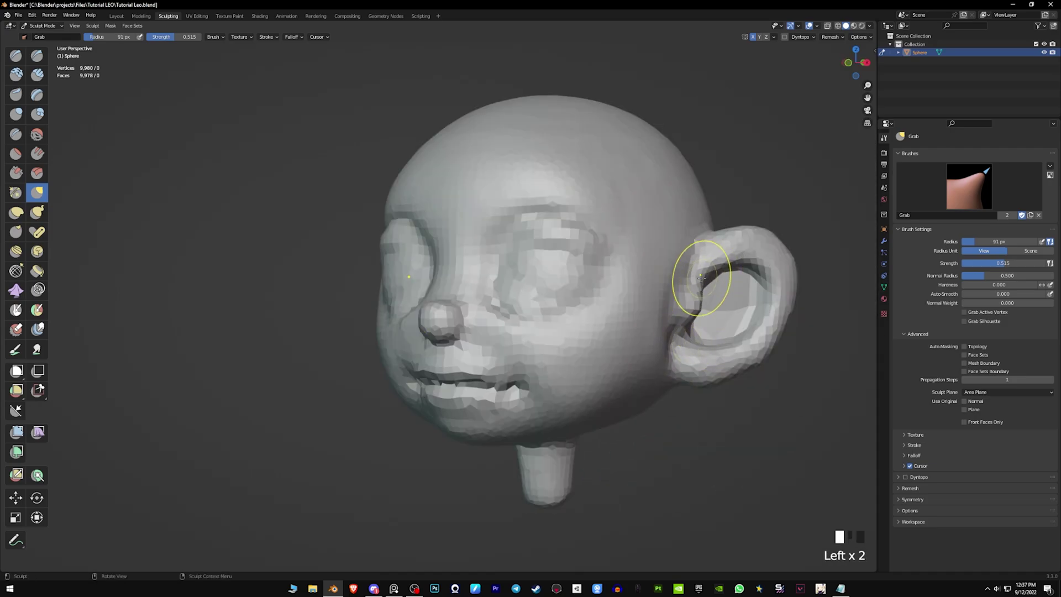
middle_click_drag(702, 278, 646, 279)
left_click_drag(698, 291, 693, 297)
Step: Pull the small front flap of the ear outward with short Grab strokes from several angles
middle_click_drag(694, 298, 607, 298)
left_click_drag(692, 301, 698, 299)
mouse_move(690, 294)
middle_mouse_down()
mouse_move(748, 290)
mouse_move(814, 307)
middle_mouse_up()
left_click_drag(703, 287, 707, 282)
left_click_drag(704, 284, 709, 280)
left_click_drag(706, 281, 711, 276)
middle_click_drag(709, 277, 732, 258)
left_click_drag(695, 281, 699, 277)
middle_click_drag(698, 279, 707, 276)
Step: Nudge the front border of the ear hollow back up and outward with the Grab brush
left_click_drag(693, 301, 704, 311)
left_click_drag(706, 311, 708, 309)
left_click_drag(708, 309, 710, 307)
mouse_move(710, 308)
middle_mouse_down()
mouse_move(729, 315)
mouse_move(737, 302)
mouse_move(723, 305)
middle_mouse_up()
scroll(718, 318, "down", 2)
middle_click_drag(720, 326, 714, 320, "shift")
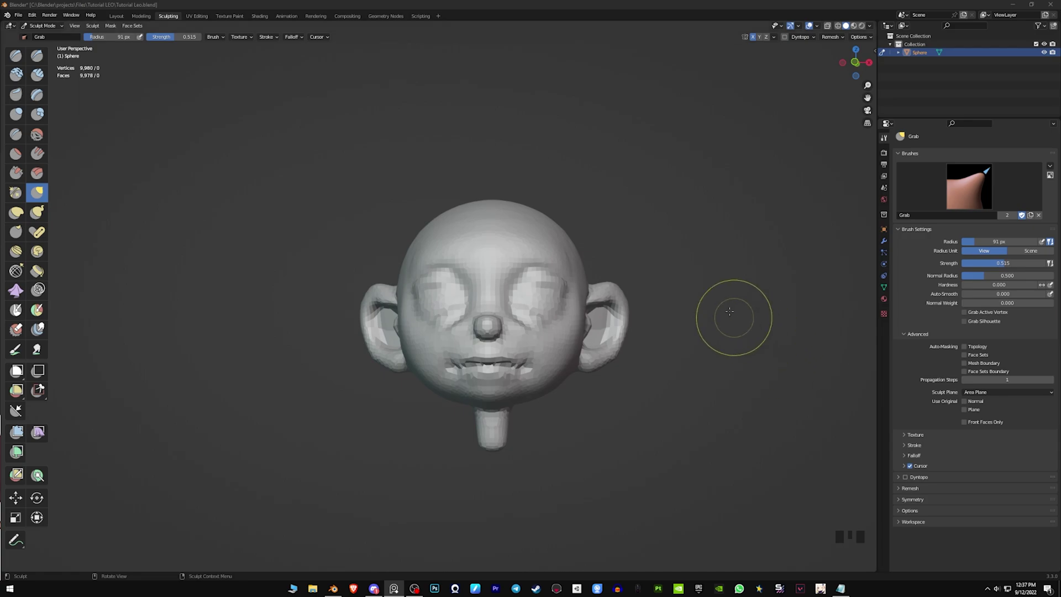
Step: Set the Grab radius to 159 px and adjust the point where the upper ear joins the head
middle_click_drag(640, 330, 673, 313)
key("f")
key("f")
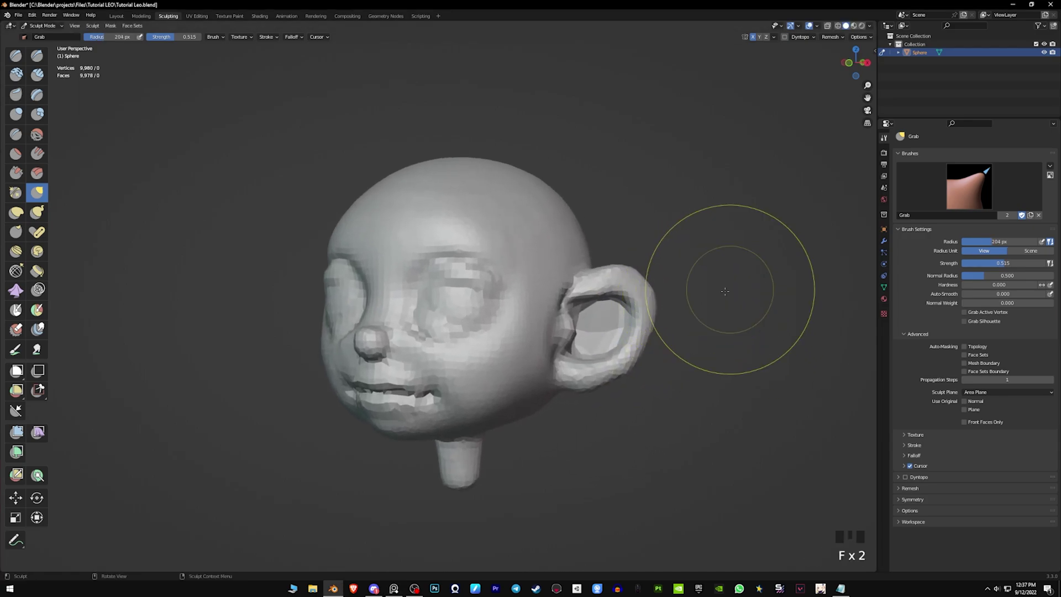
left_click(609, 273)
key("f")
left_click(574, 280)
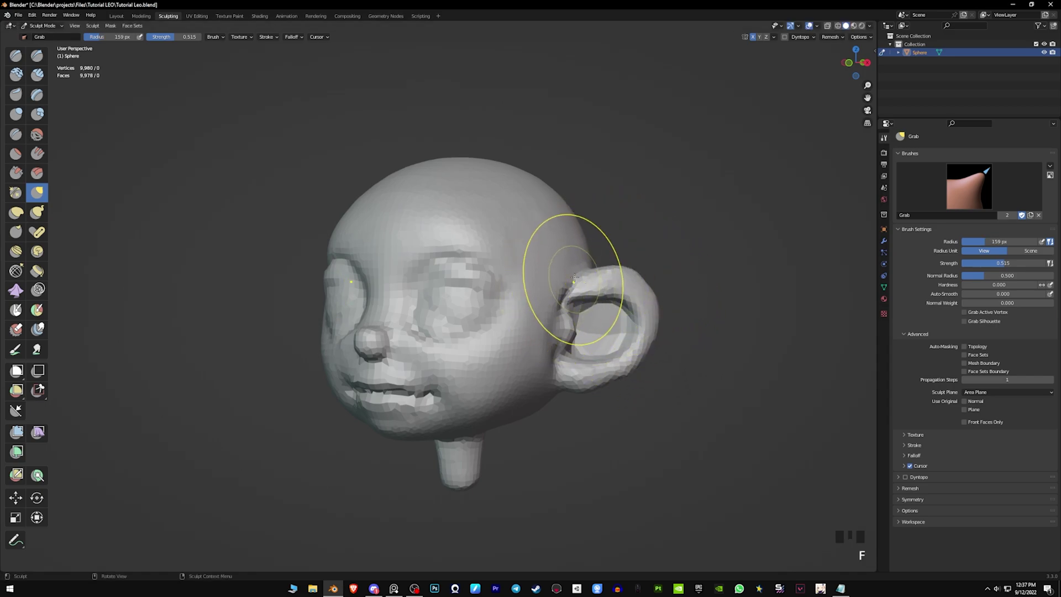
left_click_drag(575, 280, 573, 284)
middle_click_drag(573, 284, 607, 285)
left_click_drag(575, 281, 579, 282)
left_click_drag(578, 282, 581, 284)
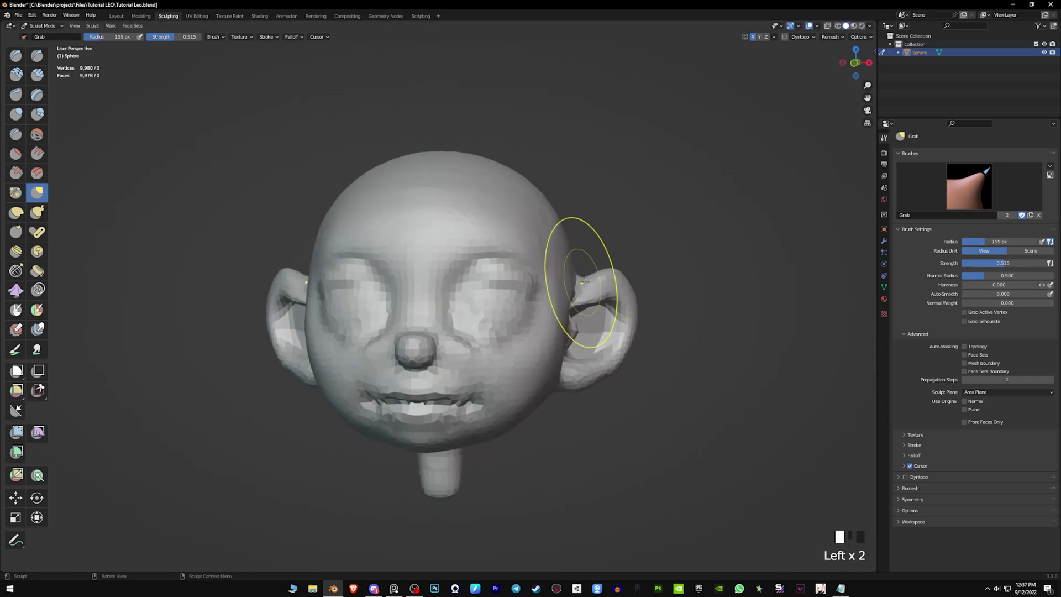
Step: Push the upper ear root down and inward with the Grab brush
middle_click_drag(581, 286, 587, 275)
left_click_drag(591, 282, 588, 284)
left_click_drag(589, 284, 586, 287)
left_click_drag(588, 285, 584, 291)
middle_click_drag(593, 286, 558, 299)
Step: Set the Grab radius to 137 px and shape the ear's upper rim, resizing the brush again
key("f")
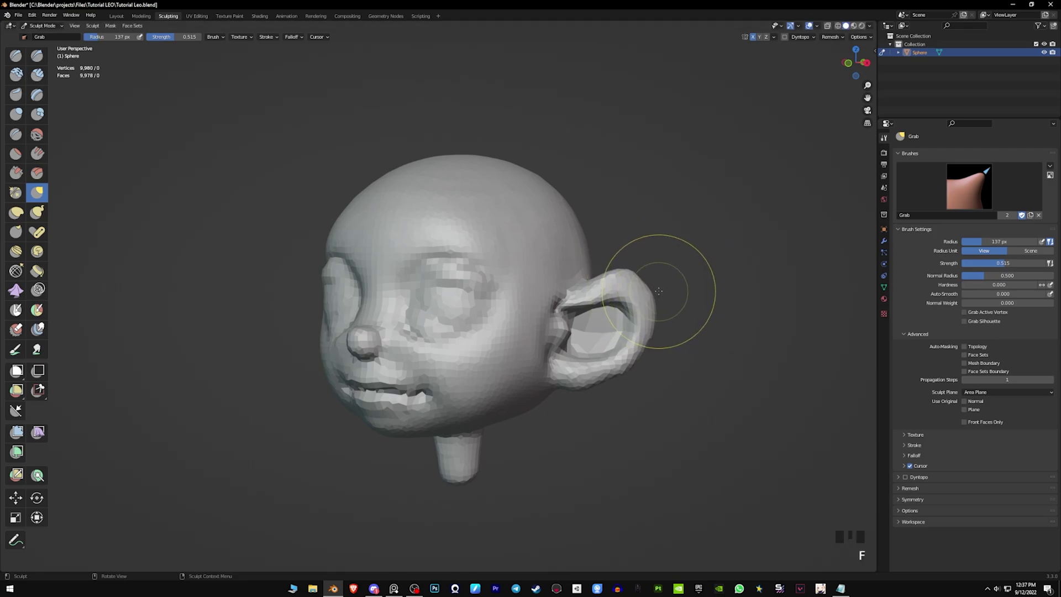
left_click(663, 291)
middle_click_drag(641, 289, 597, 286)
left_click_drag(591, 287, 582, 290)
mouse_move(652, 284)
left_mouse_down()
mouse_move(640, 276)
mouse_move(645, 287)
left_mouse_up()
key("f")
left_click(652, 282)
Step: Resize the Grab brush and reshape the underside and back of the ear near the head
mouse_move(646, 288)
middle_mouse_down()
mouse_move(581, 386)
mouse_move(570, 363)
mouse_move(597, 379)
mouse_move(580, 350)
mouse_move(552, 346)
middle_mouse_up()
key("f")
left_click_drag(550, 350, 547, 359)
left_click_drag(547, 362, 554, 364)
middle_click_drag(554, 365, 580, 387)
key("f")
mouse_move(580, 381)
left_mouse_down()
mouse_move(600, 374)
mouse_move(610, 387)
left_mouse_up()
middle_click_drag(610, 386, 593, 379)
mouse_move(594, 378)
middle_mouse_down()
mouse_move(585, 371)
mouse_move(606, 358)
middle_mouse_up()
left_click_drag(605, 357, 592, 313)
Step: Try building up the back of the ear with the Draw brush at 135 px, undoing the strokes
mouse_move(592, 313)
middle_mouse_down()
mouse_move(602, 326)
mouse_move(633, 321)
mouse_move(621, 310)
middle_mouse_up()
key("x")
key("f")
left_click(640, 327)
left_click_drag(584, 260, 585, 299)
left_click_drag(583, 271, 581, 256)
middle_click_drag(581, 254, 598, 307)
key("ctrl+z")
key("ctrl+z")
key("ctrl+z")
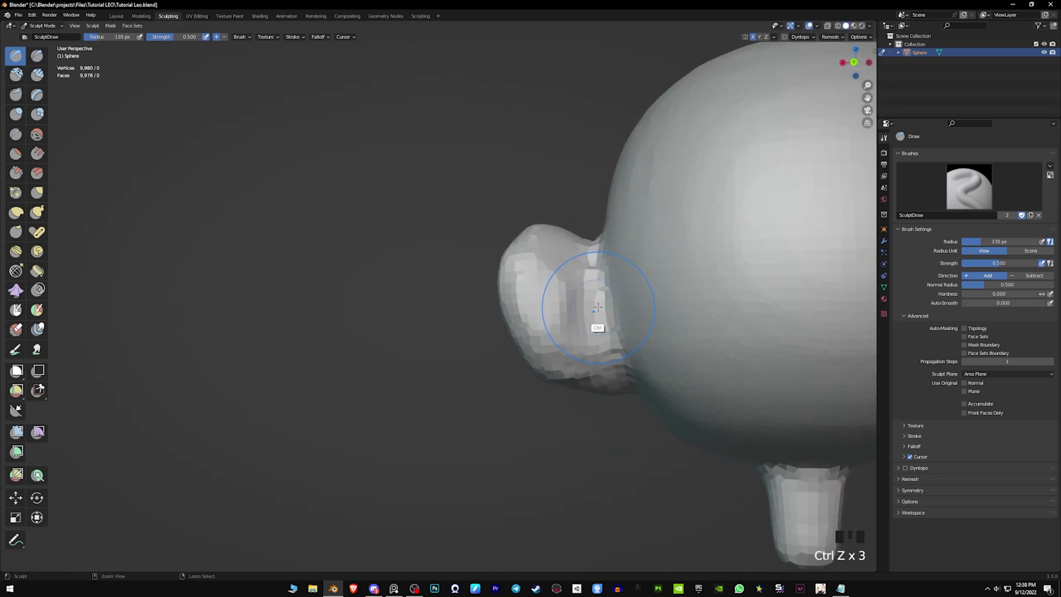
Step: Thicken the back of the ear using the Inflate brush with a 147 px radius
left_click(17, 115)
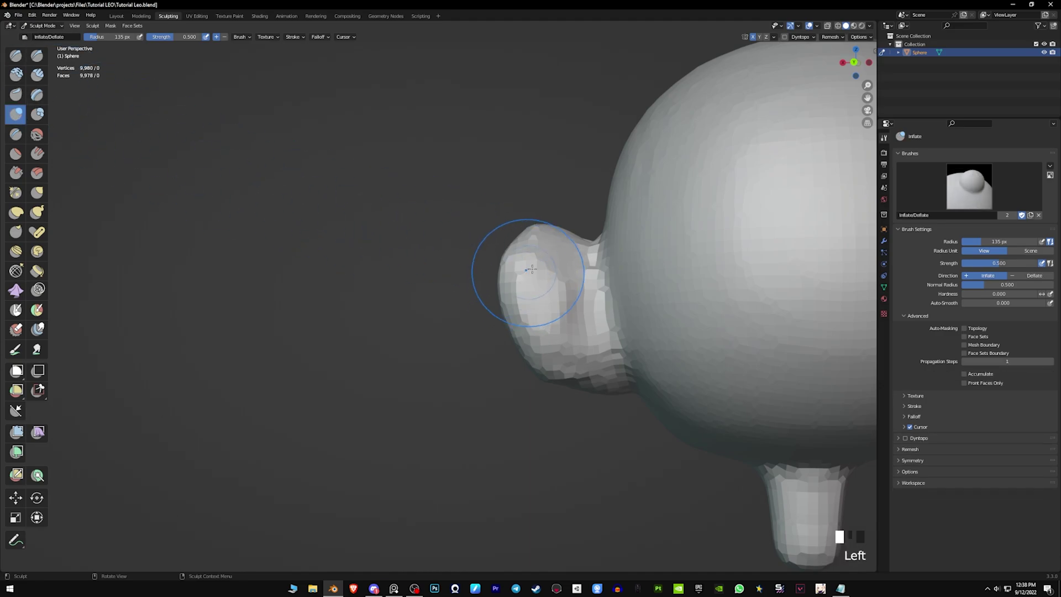
key("f")
left_click(570, 276)
middle_click_drag(565, 269, 564, 284)
left_click_drag(566, 280, 575, 251)
middle_click_drag(576, 251, 575, 235)
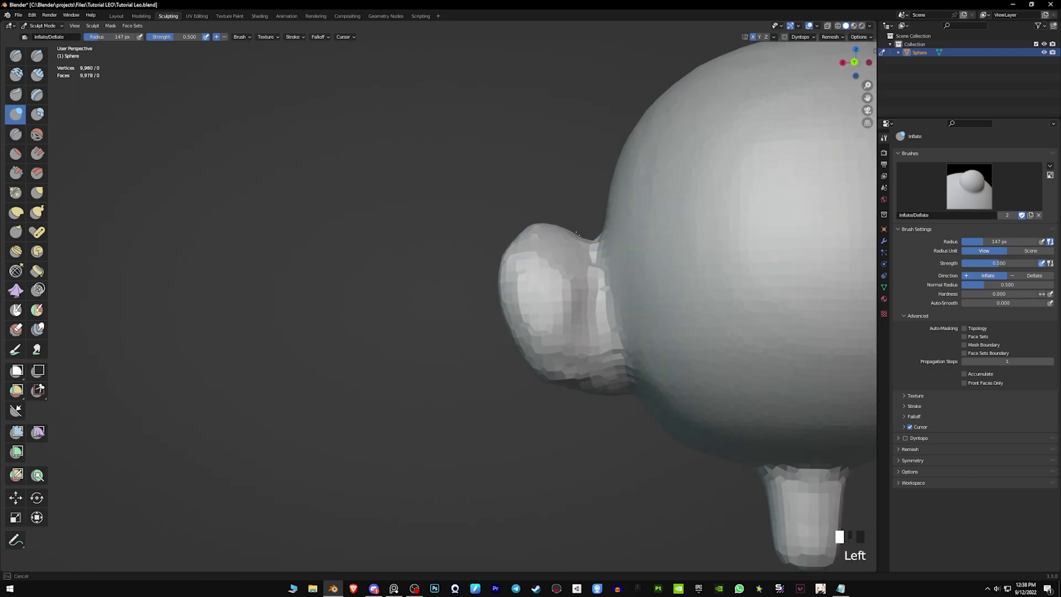
left_click_drag(575, 235, 578, 256)
middle_click_drag(600, 287, 627, 272)
Step: Smooth the groove between the back of the ear and the head, adding a short Inflate stroke
left_click_drag(590, 384, 586, 343, "shift")
middle_click_drag(587, 345, 573, 355)
left_click_drag(593, 382, 595, 344, "shift")
left_click_drag(594, 331, 596, 273, "shift")
middle_click_drag(597, 272, 595, 315)
mouse_move(595, 315)
left_mouse_down()
mouse_move(592, 292)
mouse_move(591, 321)
left_mouse_up()
Step: Inflate the lower back of the ear and smooth its transition into the head
mouse_move(591, 359)
middle_mouse_down()
mouse_move(590, 287)
mouse_move(589, 309)
middle_mouse_up()
left_click_drag(593, 355, 590, 359)
mouse_move(590, 362)
left_mouse_down()
mouse_move(591, 345)
mouse_move(635, 370)
left_mouse_up()
left_click_drag(640, 373, 649, 379, "shift")
middle_click_drag(648, 375, 635, 332)
mouse_move(608, 288)
middle_mouse_down()
mouse_move(625, 348)
mouse_move(641, 278)
middle_mouse_up()
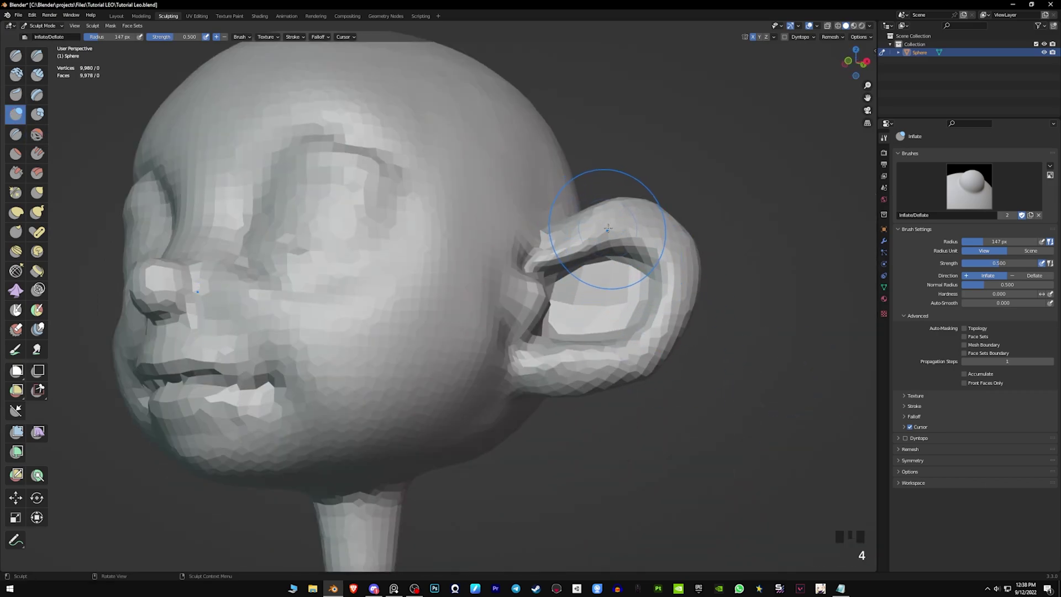
Step: Select the Scrape brush and assign the S key as its shortcut
left_click(38, 156)
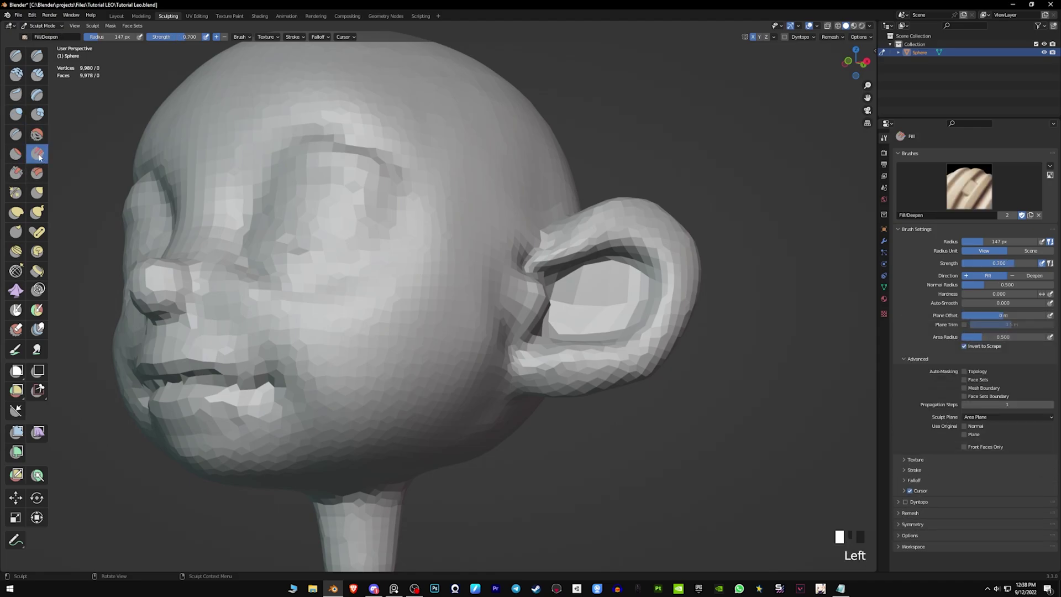
left_click(19, 172)
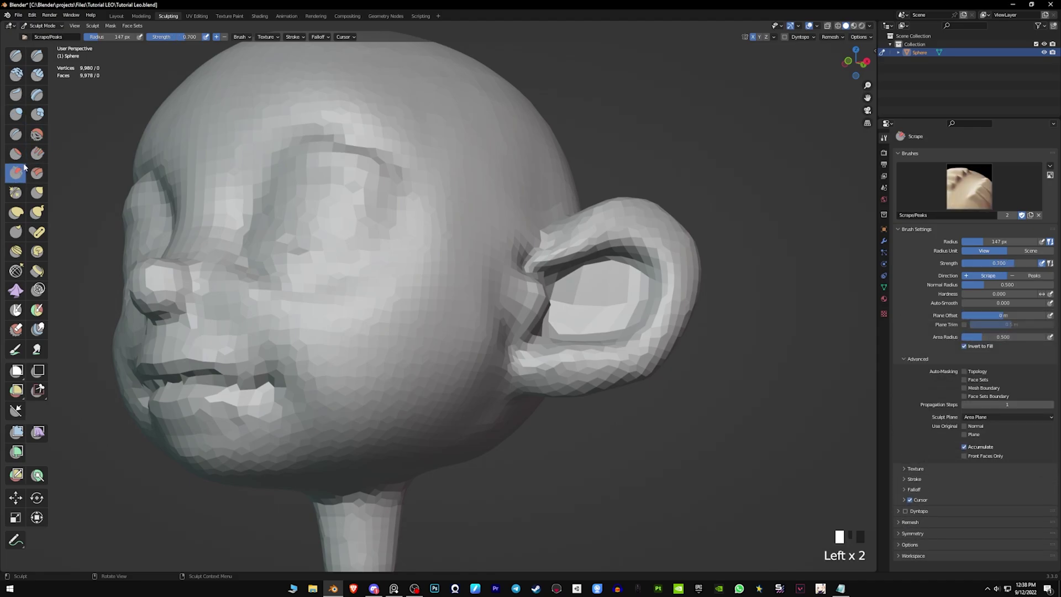
mouse_move(603, 237)
middle_mouse_down()
mouse_move(652, 238)
mouse_move(589, 237)
middle_mouse_up()
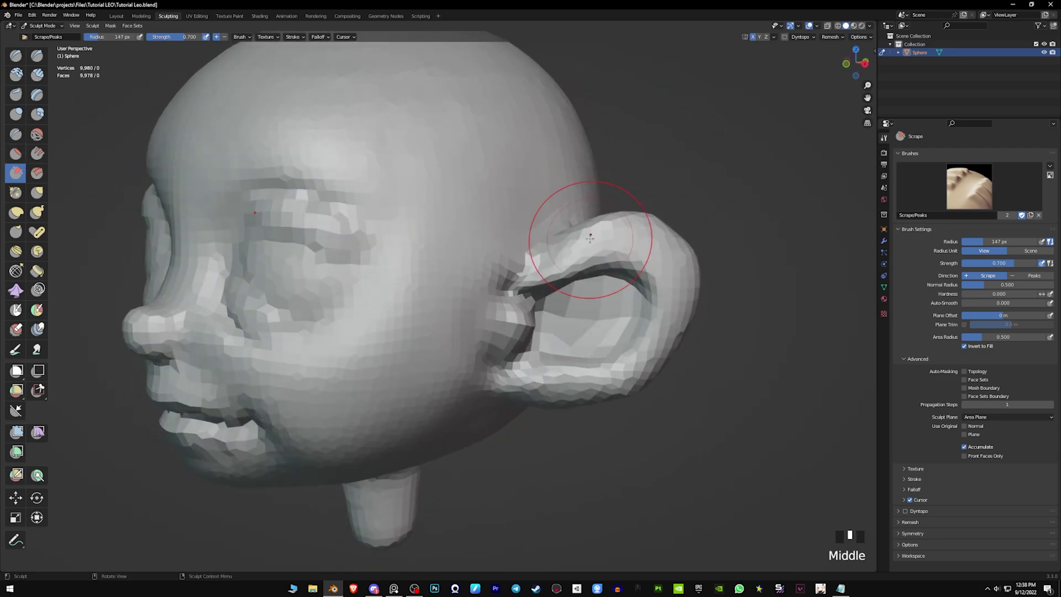
right_click(29, 175)
left_click(23, 174)
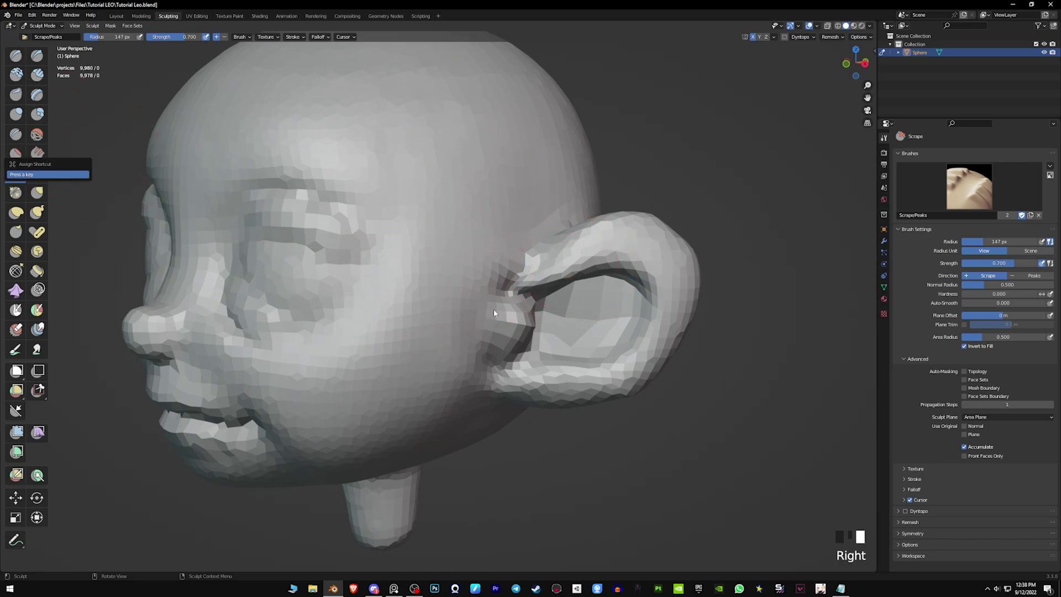
key("s")
Step: Set the Scrape radius to 136 px and flatten the ear's upper and lower outer rim
key("f")
left_click(611, 252)
key("f")
left_click(568, 270)
left_click_drag(585, 258, 554, 278)
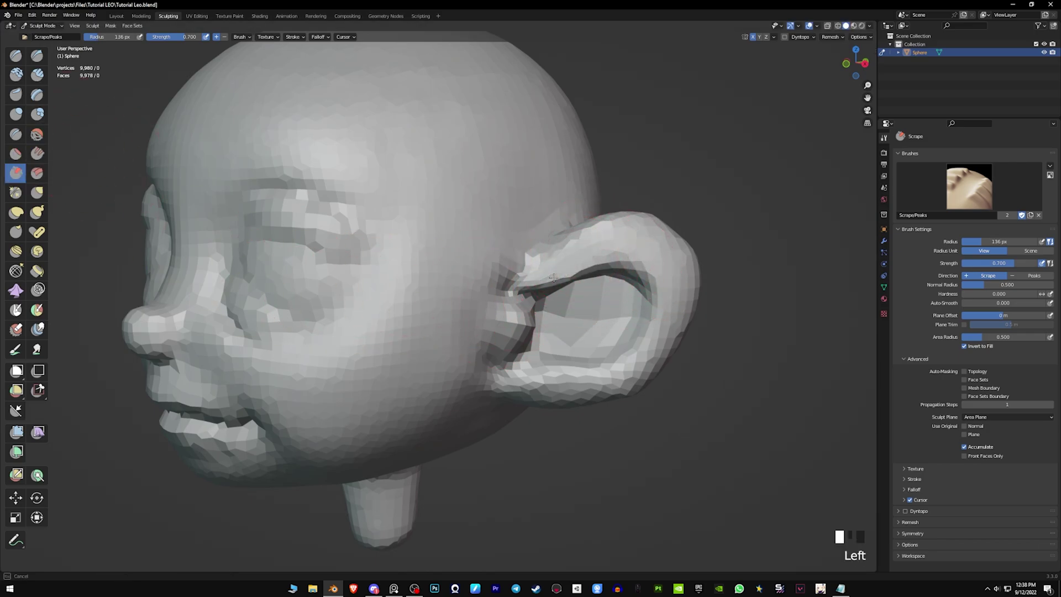
mouse_move(669, 323)
left_mouse_down()
mouse_move(620, 375)
mouse_move(536, 382)
mouse_move(610, 380)
left_mouse_up()
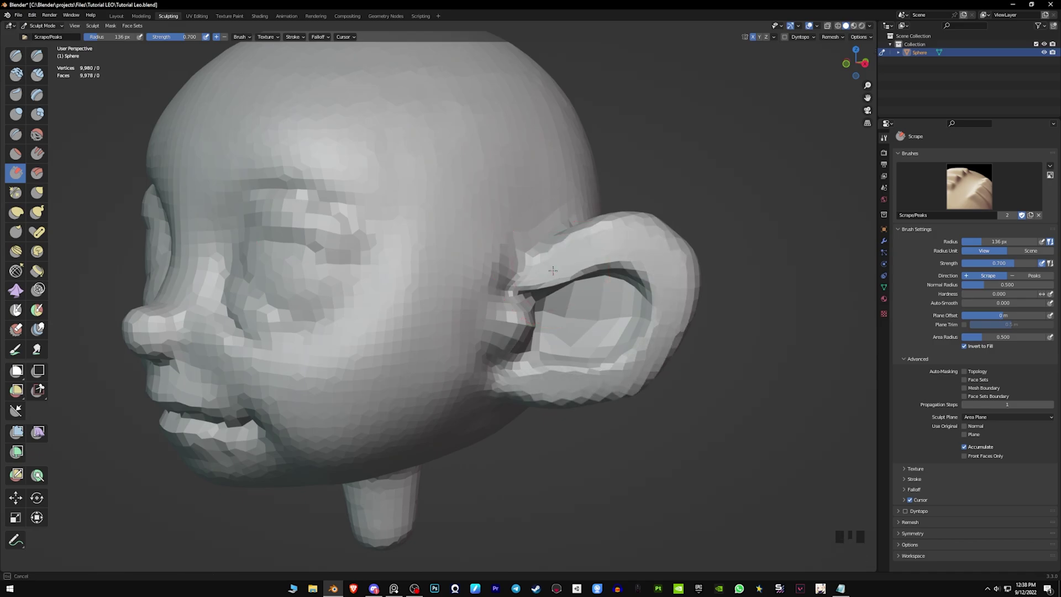
Step: Return to the Grab brush, resize it and adjust the upper ear root and front flap
mouse_move(634, 332)
middle_mouse_down()
mouse_move(604, 306)
mouse_move(575, 325)
middle_mouse_up()
key("g")
key("f")
left_click(610, 306)
mouse_move(537, 255)
left_mouse_down()
mouse_move(527, 248)
mouse_move(522, 290)
mouse_move(540, 262)
left_mouse_up()
middle_click_drag(511, 354, 533, 293)
left_click_drag(553, 306, 559, 309)
Step: Set the Grab radius to 110 px and pull the area just in front of the ear toward the face
mouse_move(522, 326)
middle_mouse_down()
mouse_move(519, 308)
mouse_move(566, 320)
middle_mouse_up()
key("f")
left_click(580, 320)
left_click_drag(547, 318, 537, 318)
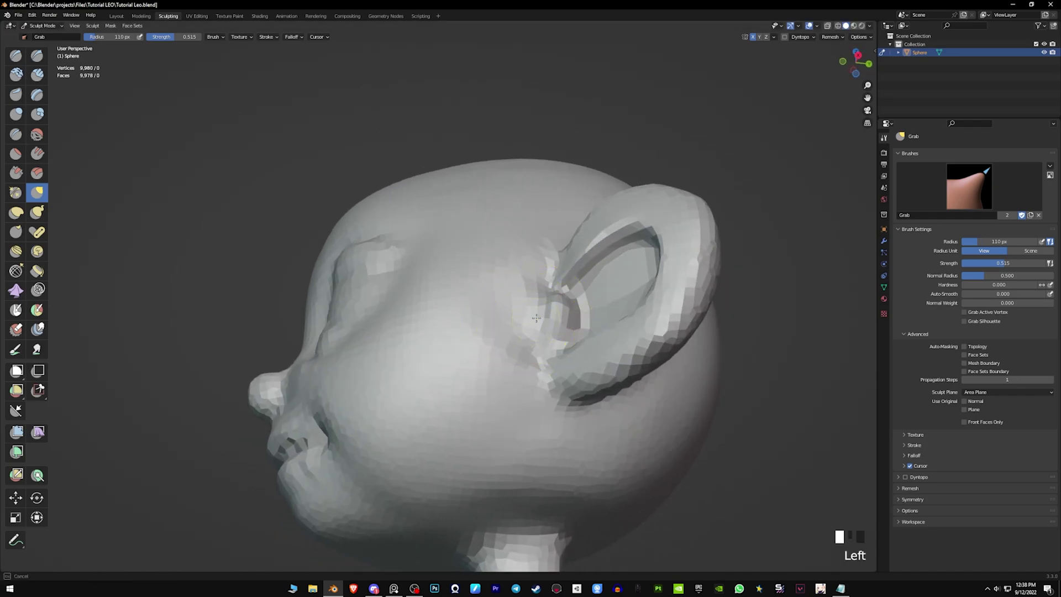
middle_click_drag(536, 332, 571, 270)
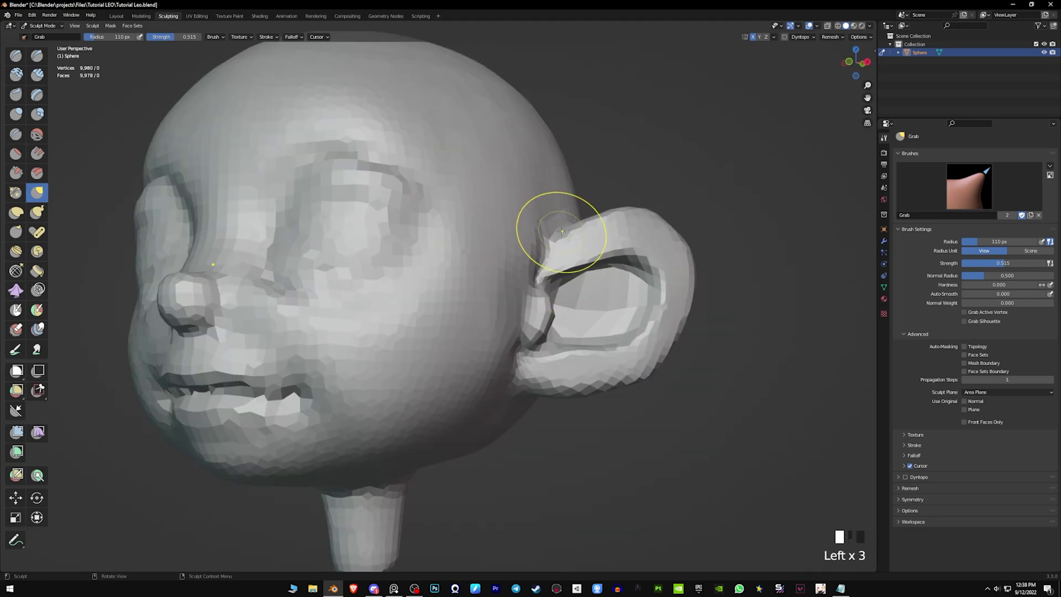
middle_click_drag(573, 221, 593, 249)
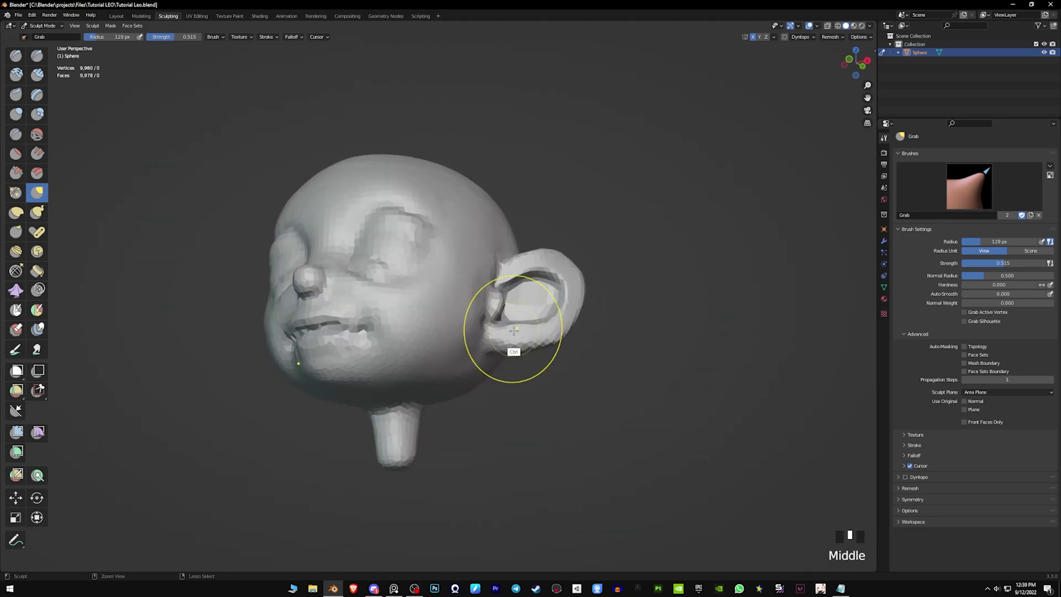
Step: Resize the Grab brush and pull the ear's outer contour slightly up and inward
mouse_move(513, 349)
middle_mouse_down("ctrl")
mouse_move(499, 359)
mouse_move(528, 277)
mouse_move(510, 297)
middle_mouse_up("ctrl")
key("f")
left_click(503, 296)
mouse_move(522, 233)
middle_mouse_down()
mouse_move(508, 263)
mouse_move(515, 250)
mouse_move(534, 273)
mouse_move(597, 302)
mouse_move(655, 277)
mouse_move(583, 299)
mouse_move(657, 280)
middle_mouse_up()
double_click(533, 272)
middle_click_drag(657, 281, 628, 276)
key("f")
left_click(650, 302)
left_click_drag(651, 303, 649, 299)
left_click_drag(649, 300, 635, 296)
left_click_drag(628, 299, 625, 295)
Step: Resize the Grab brush again and refine the ear's silhouette with a few short pulls
middle_click_drag(626, 294, 632, 298)
key("f")
left_click(660, 296)
left_click_drag(633, 289, 629, 284)
left_click_drag(620, 289, 602, 295)
left_click_drag(645, 285, 646, 280)
middle_click_drag(677, 285, 660, 312, "shift")
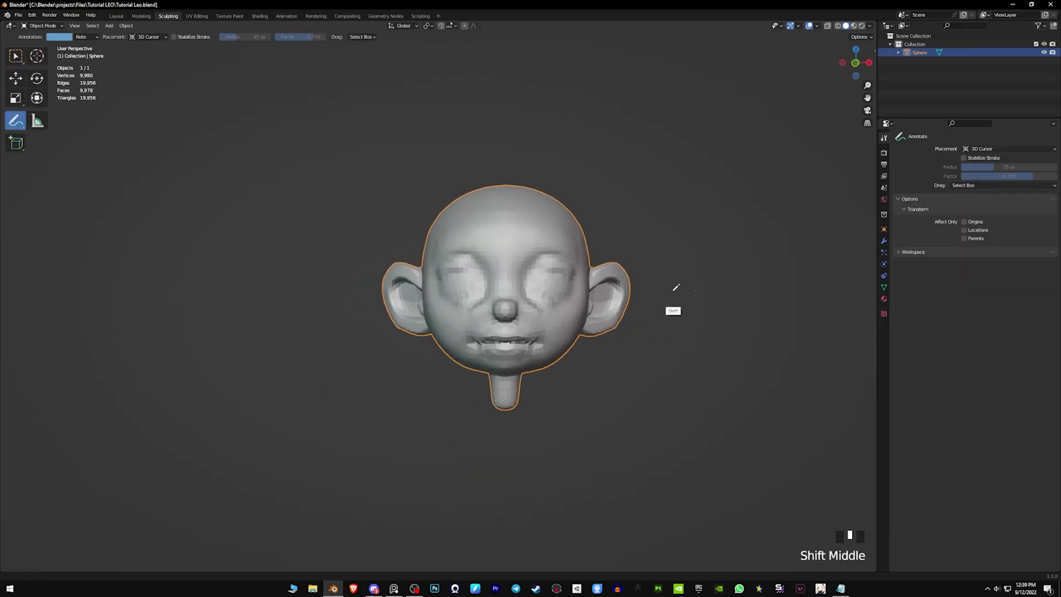
Step: Activate the Select Box tool and examine the sculpted head and ears from the front and three-quarter sides
mouse_move(660, 312)
middle_mouse_down("ctrl")
mouse_move(675, 285)
mouse_move(721, 287)
mouse_move(674, 290)
mouse_move(708, 296)
mouse_move(727, 332)
mouse_move(646, 337)
mouse_move(679, 426)
mouse_move(677, 459)
mouse_move(502, 476)
mouse_move(705, 418)
middle_mouse_up("ctrl")
key("w")
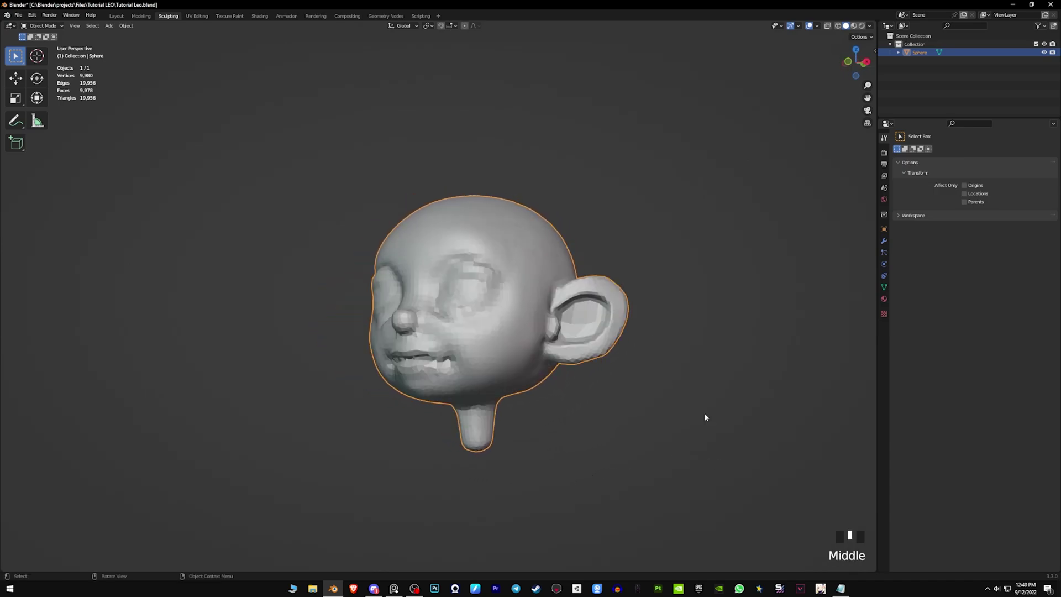
middle_click_drag(501, 433, 529, 440)
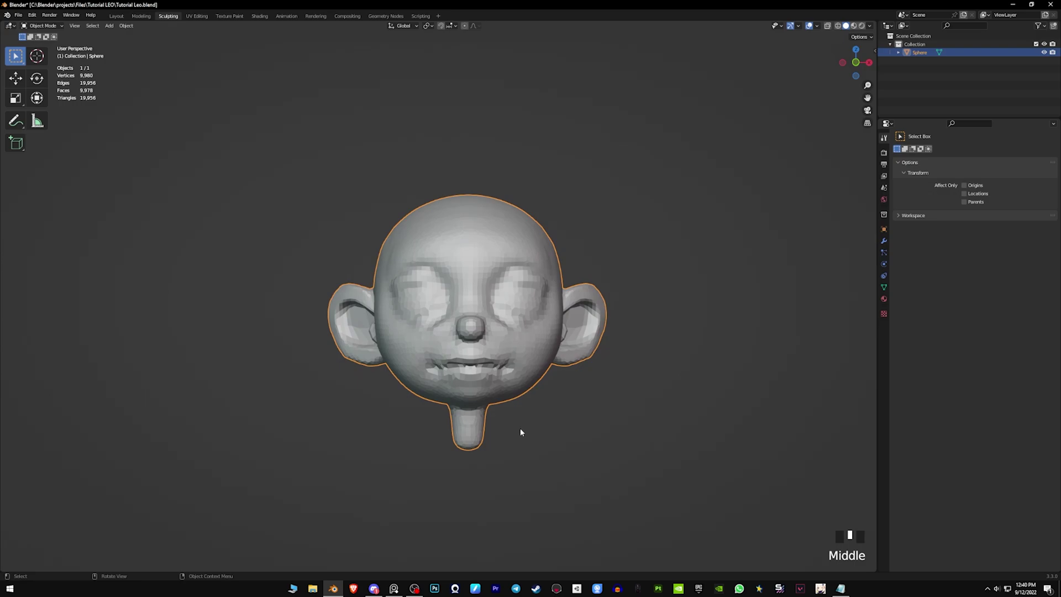
middle_click_drag(520, 431, 460, 453)
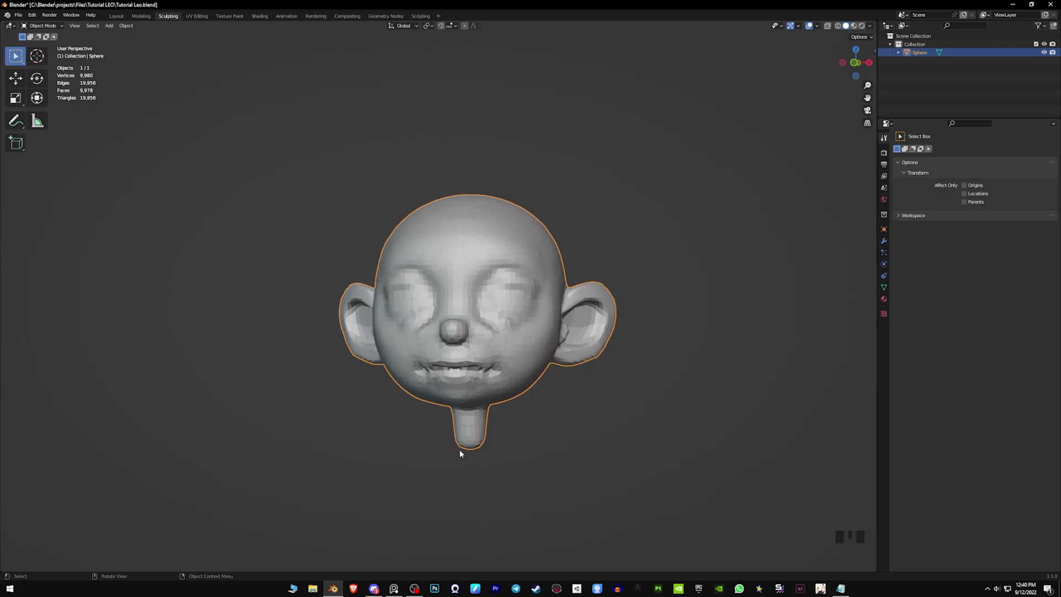
mouse_move(600, 442)
middle_mouse_down()
mouse_move(669, 434)
mouse_move(589, 449)
middle_mouse_up()
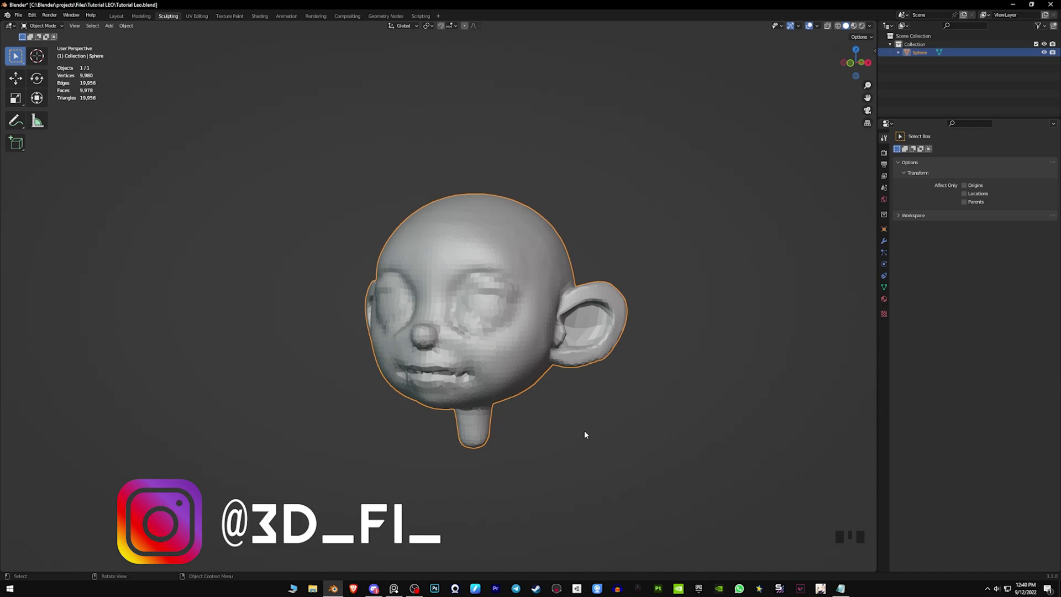
middle_click_drag(608, 426, 618, 331)
middle_click_drag(596, 386, 622, 389)
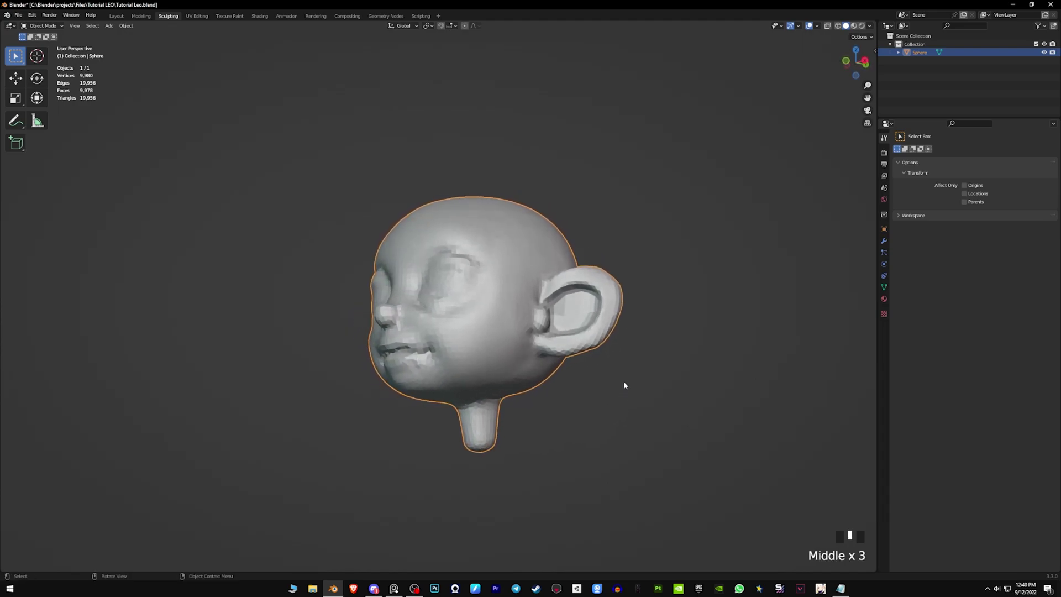
middle_click_drag(658, 357, 648, 470)
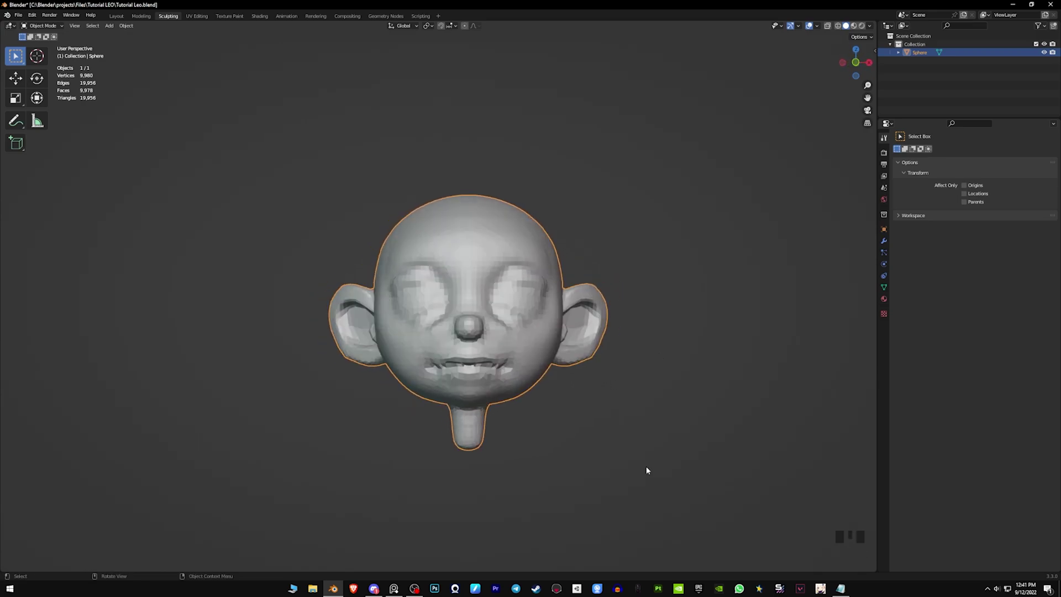